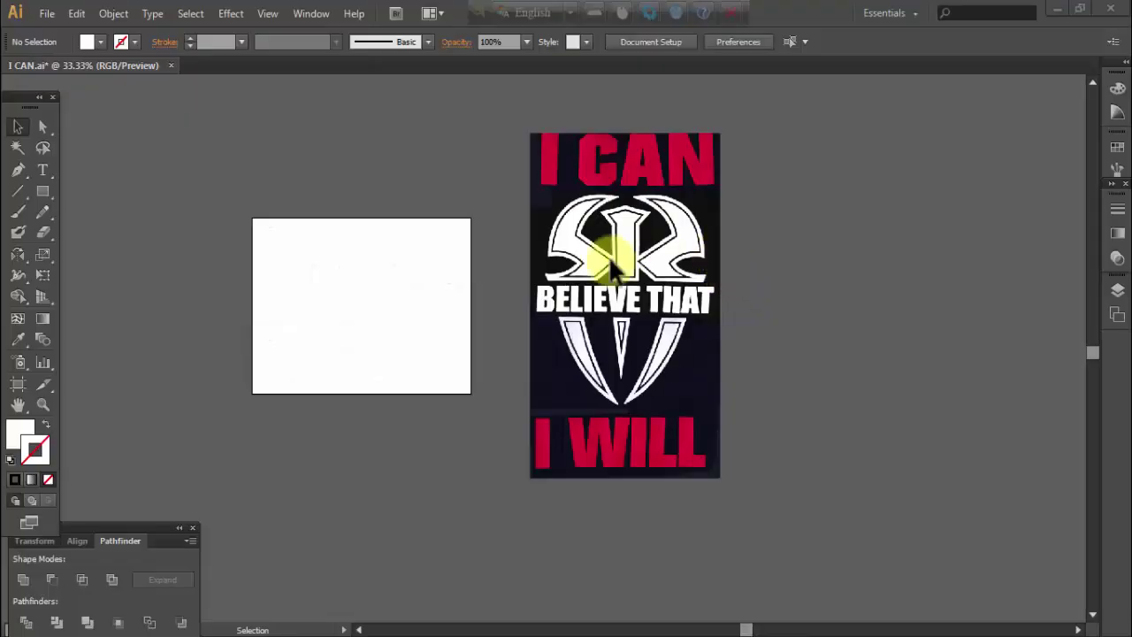
Zoom in and trace the C's inner edges and upper arm with Pen anchors
drag(513, 134, 627, 207)
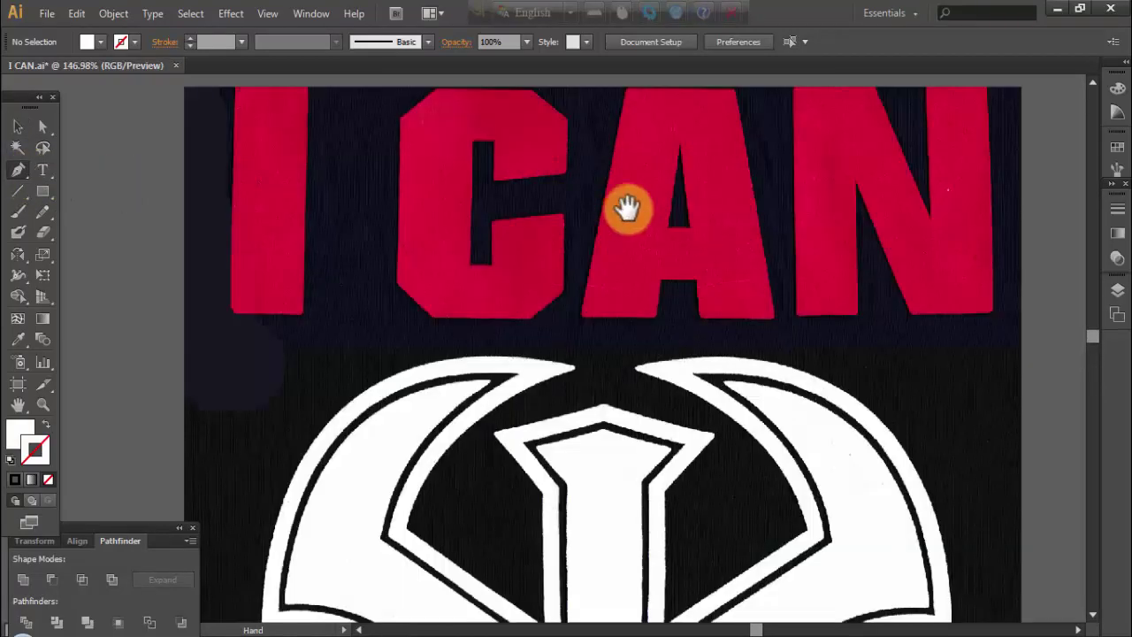
drag(451, 283, 500, 313)
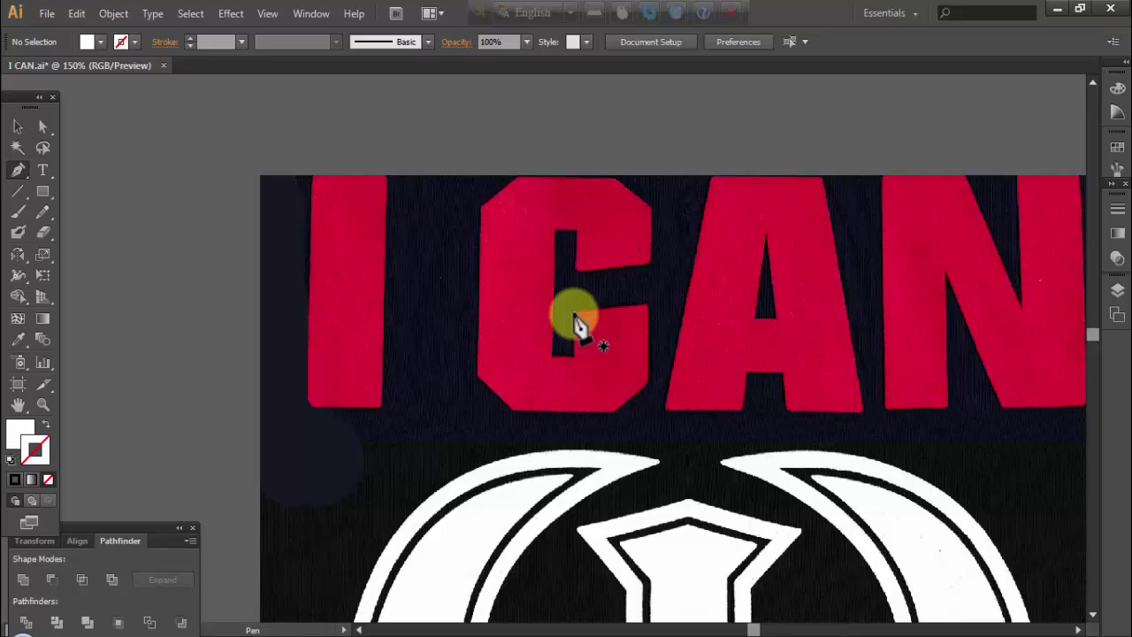
click(574, 325)
key(ctrl+plus)
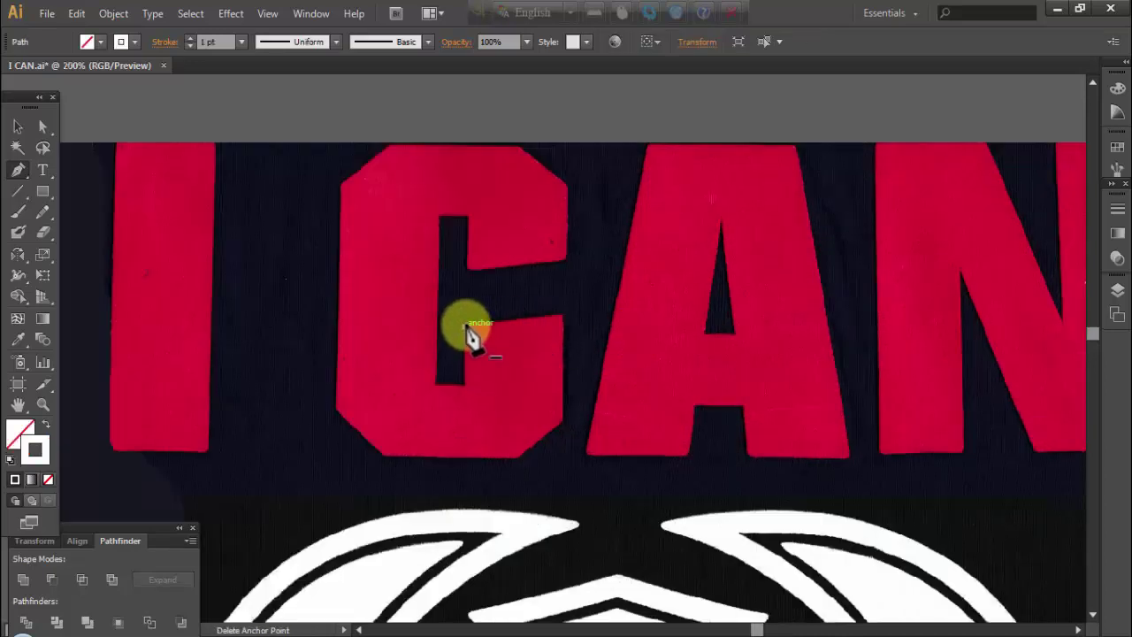
click(465, 386)
click(435, 385)
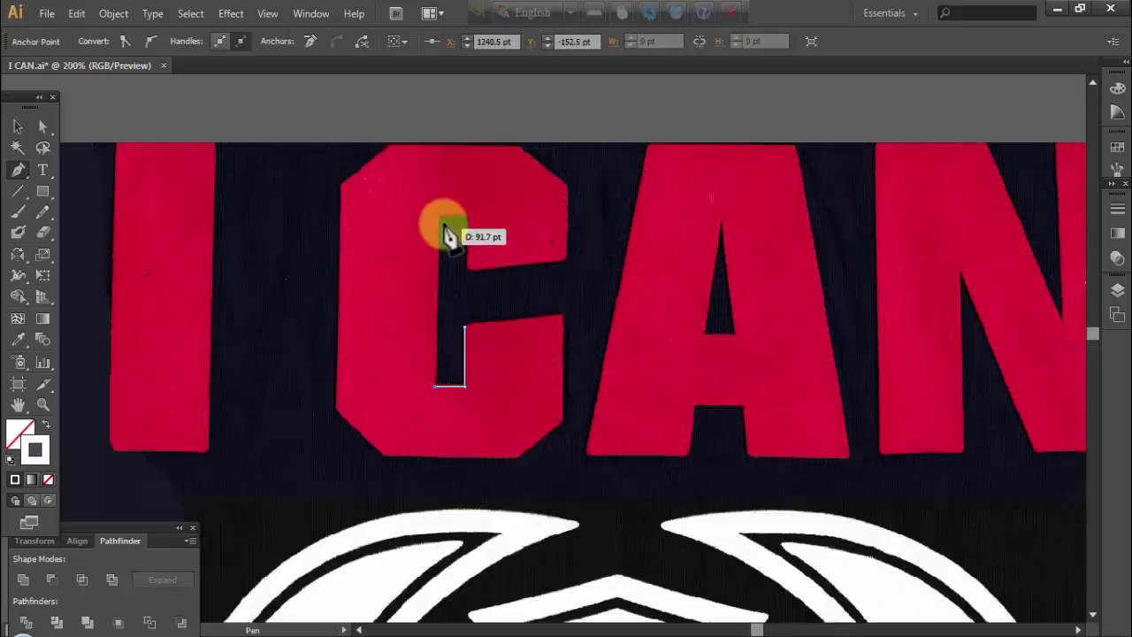
click(435, 215)
click(470, 216)
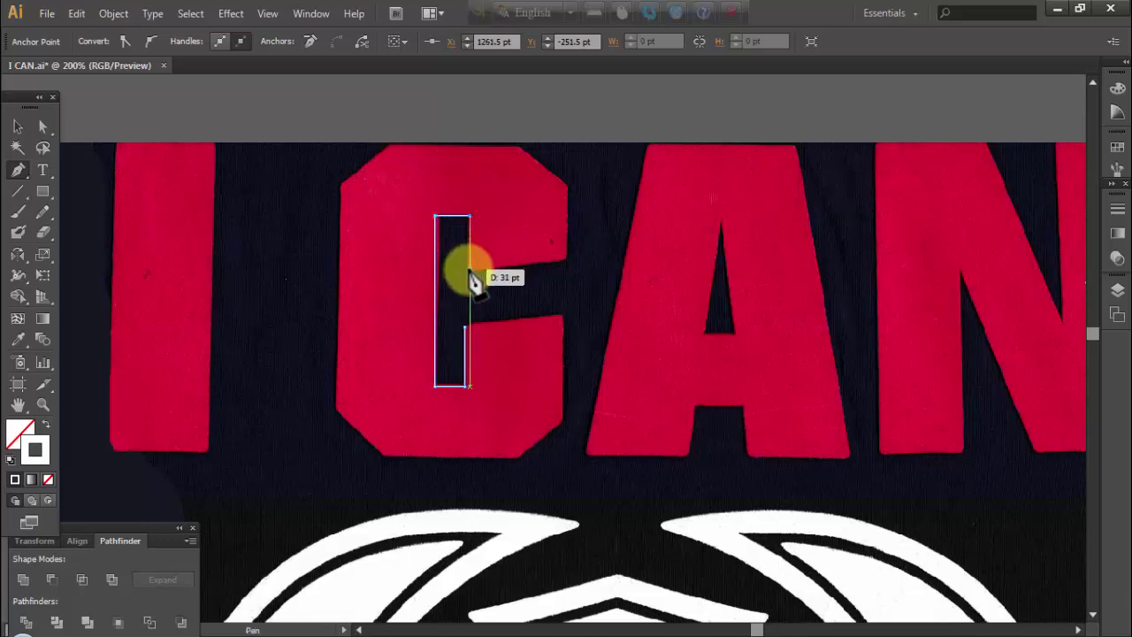
click(469, 268)
click(564, 261)
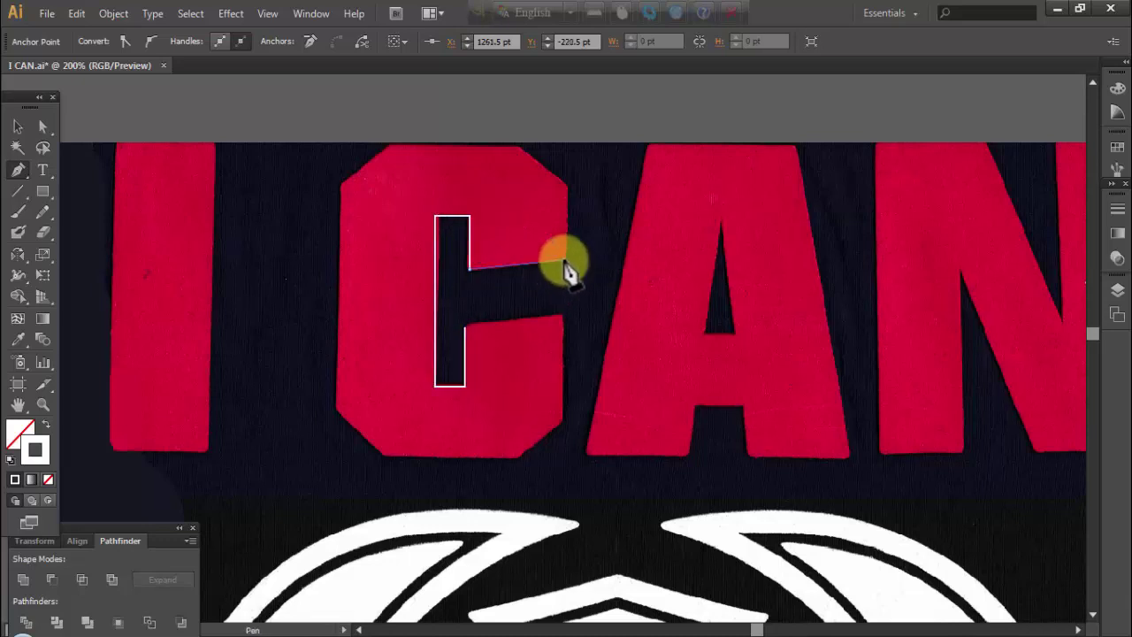
click(564, 186)
Trace the C's beveled outer edges, close the outline, adjust a corner point and deselect
click(521, 144)
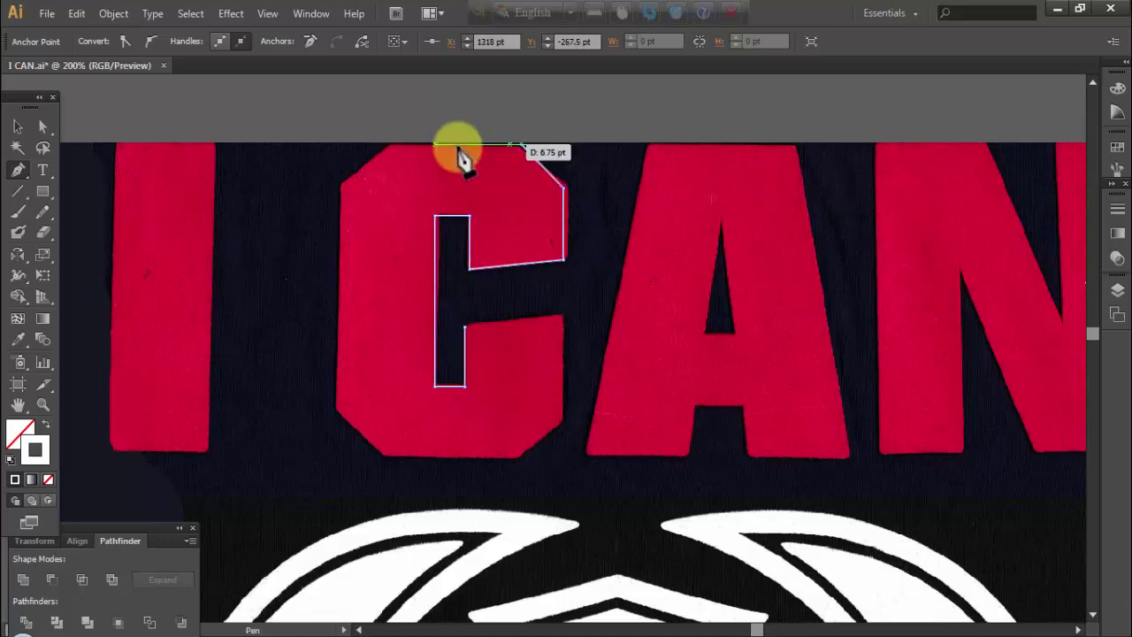
click(390, 144)
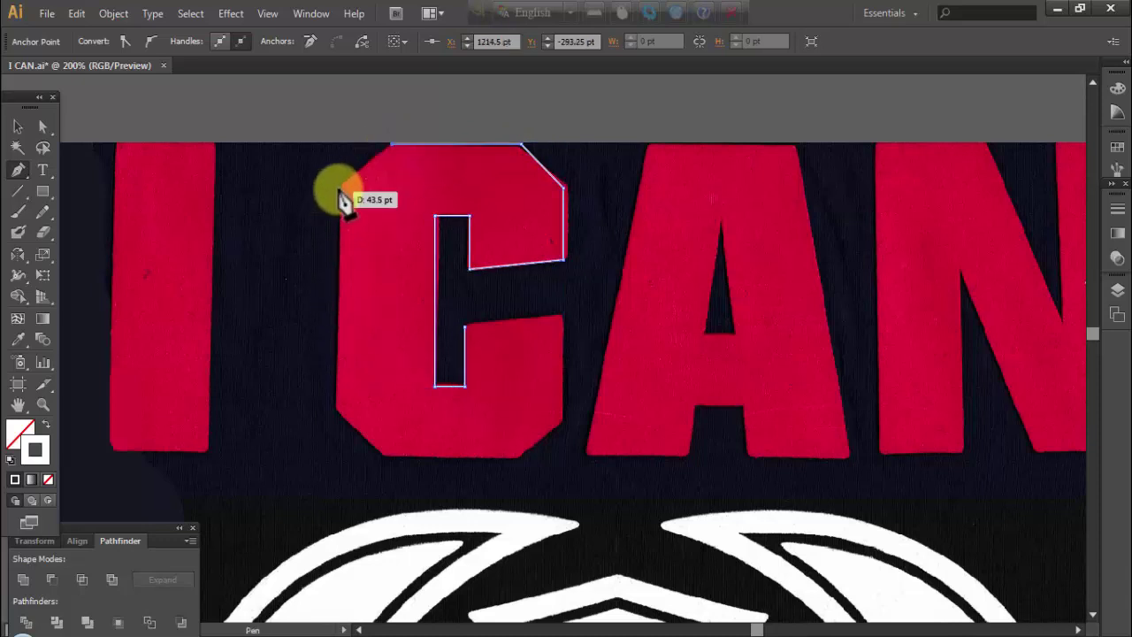
click(342, 186)
click(339, 409)
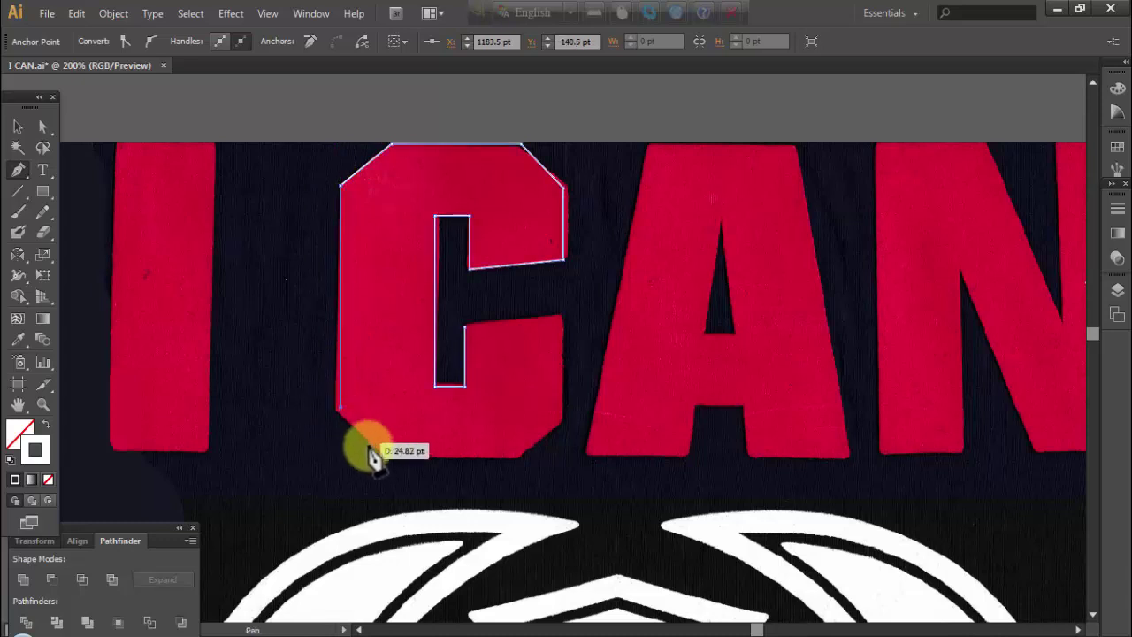
click(387, 455)
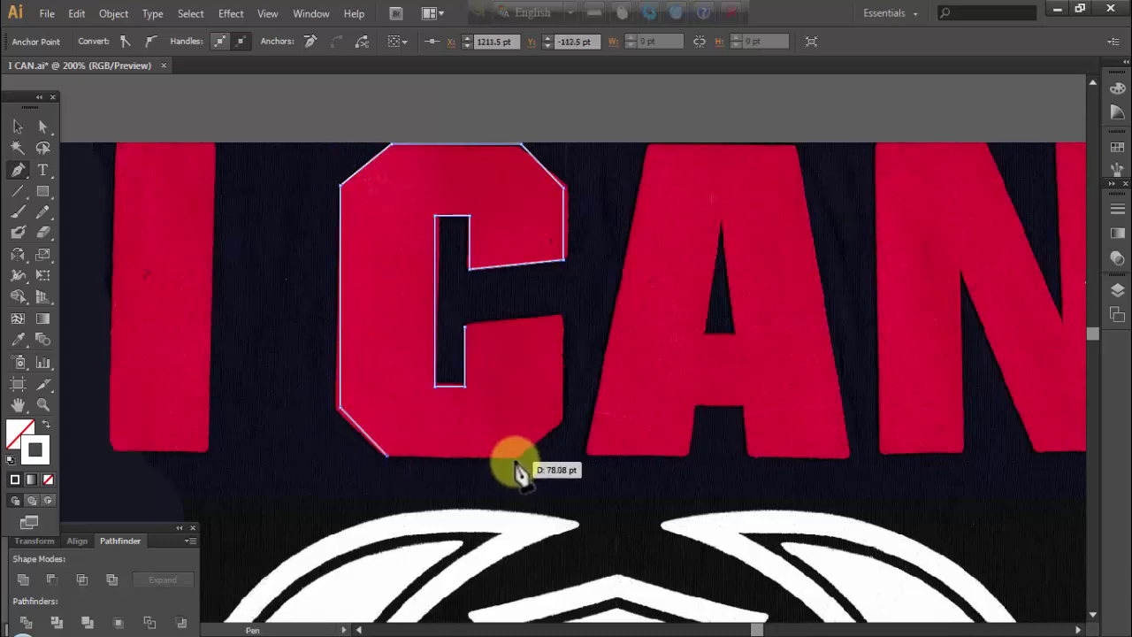
click(515, 455)
click(555, 416)
click(556, 314)
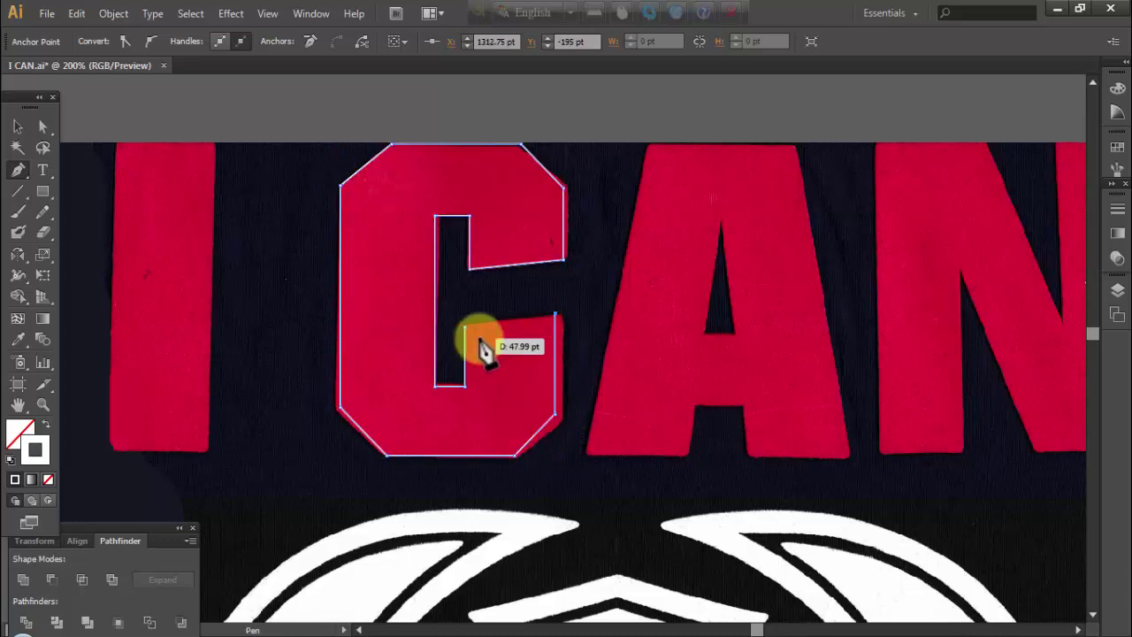
drag(564, 416, 558, 322)
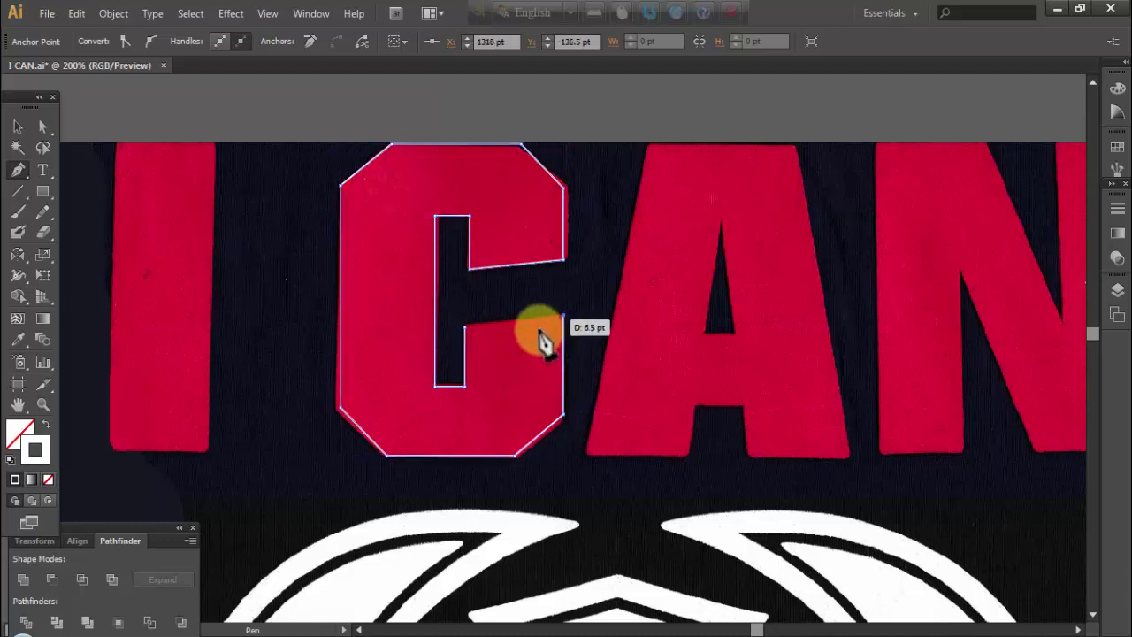
drag(563, 329, 509, 300)
key(ctrl+shift+a)
Trace the A's outer outline with its feet and crossbar notch as a closed path
drag(718, 389, 533, 369)
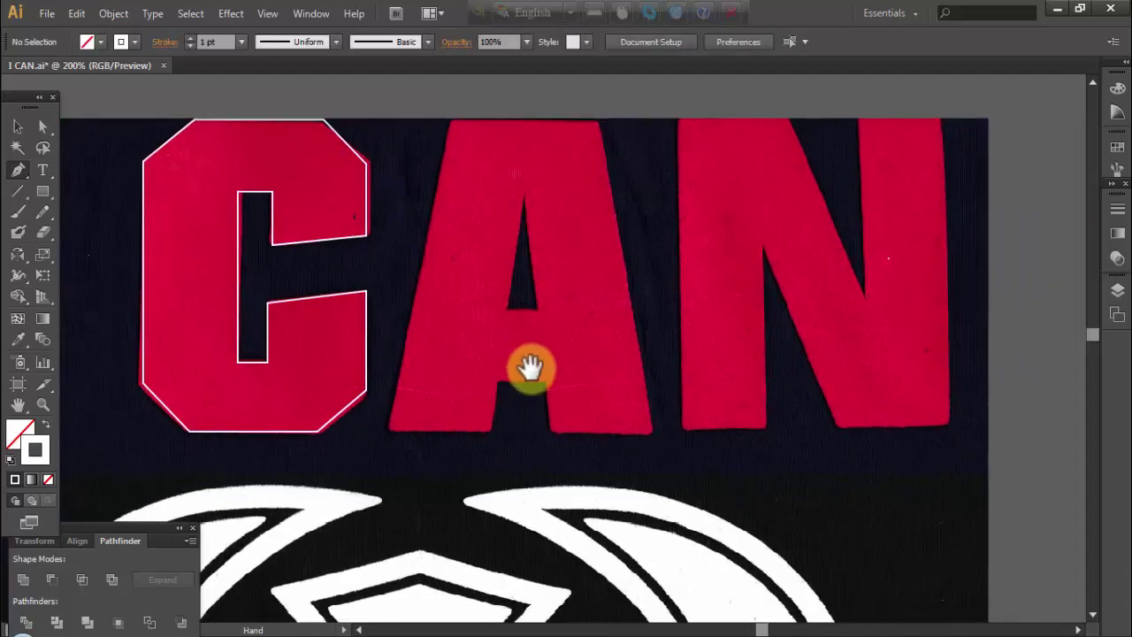
click(496, 431)
click(389, 432)
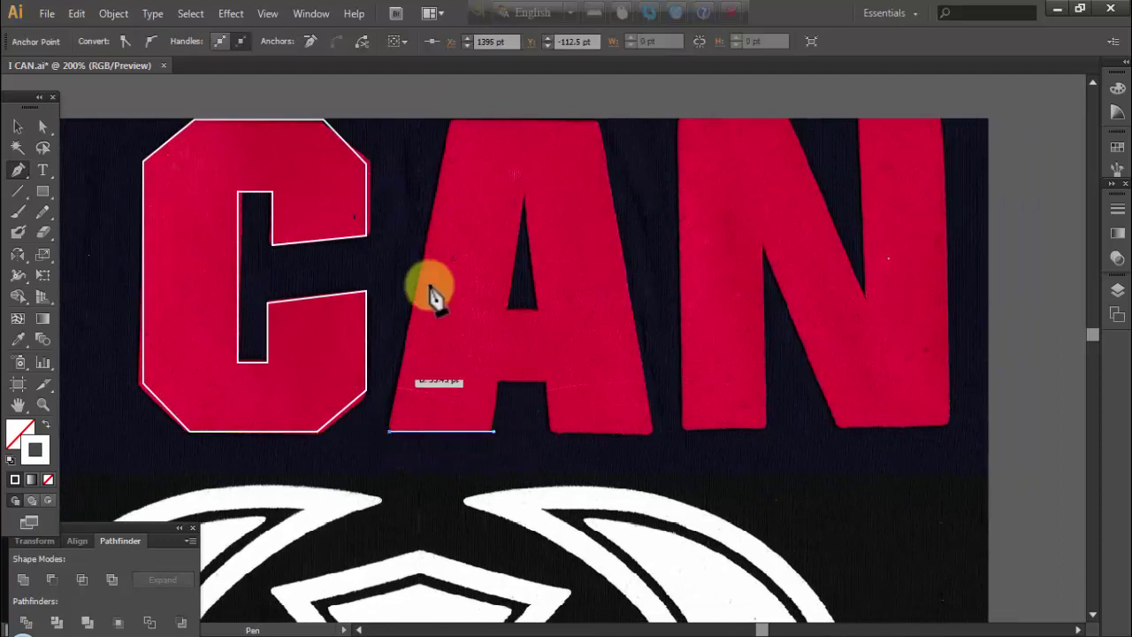
click(452, 121)
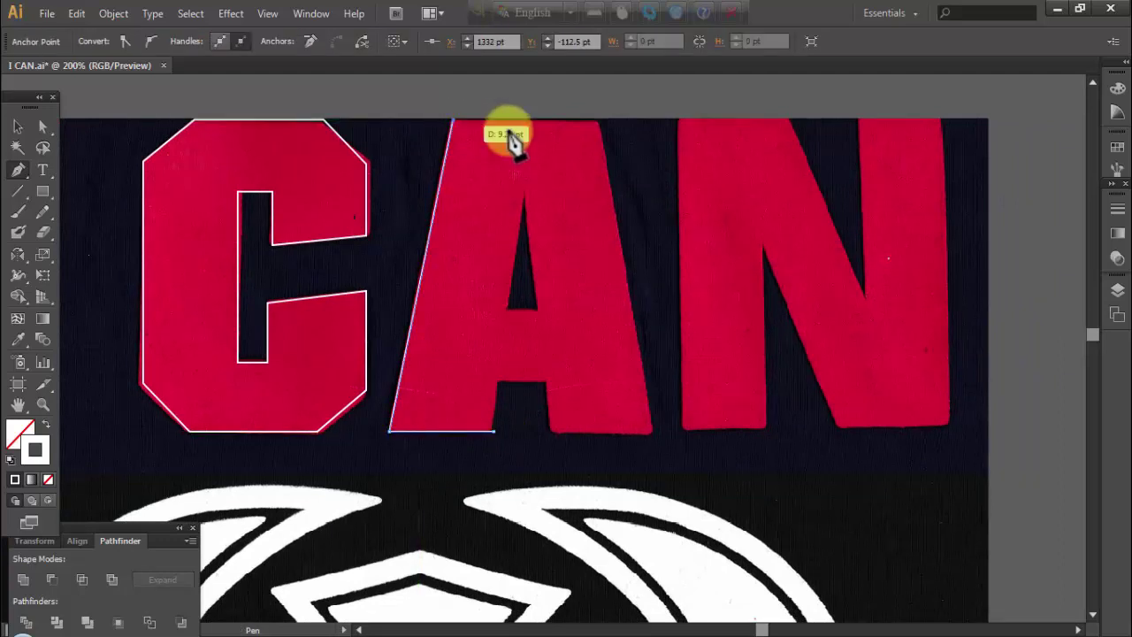
click(598, 121)
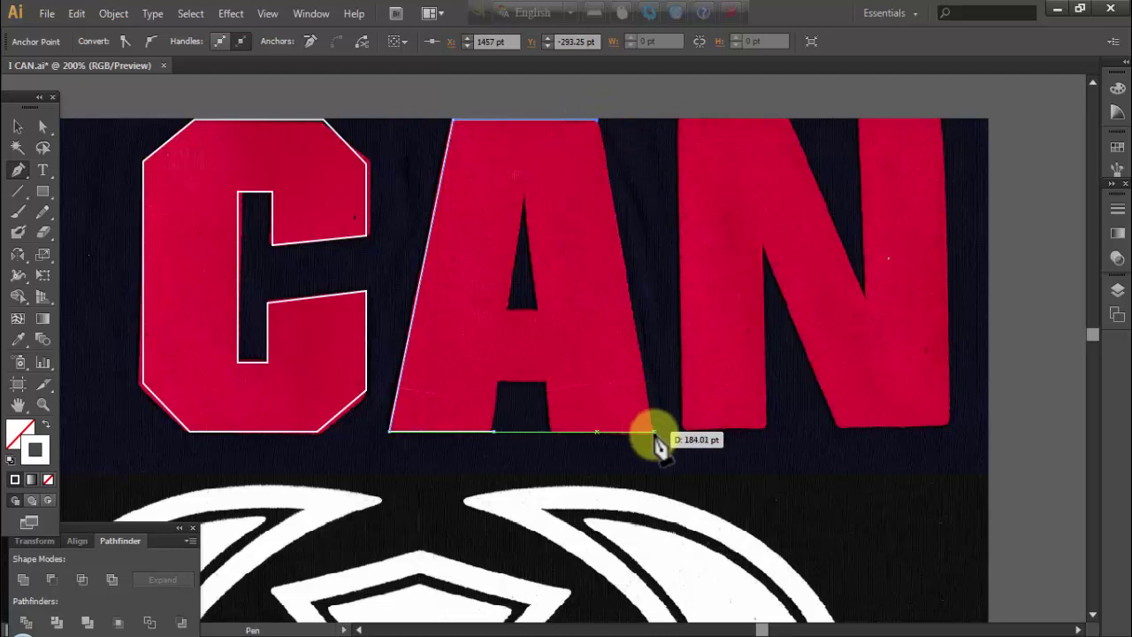
click(654, 431)
click(550, 431)
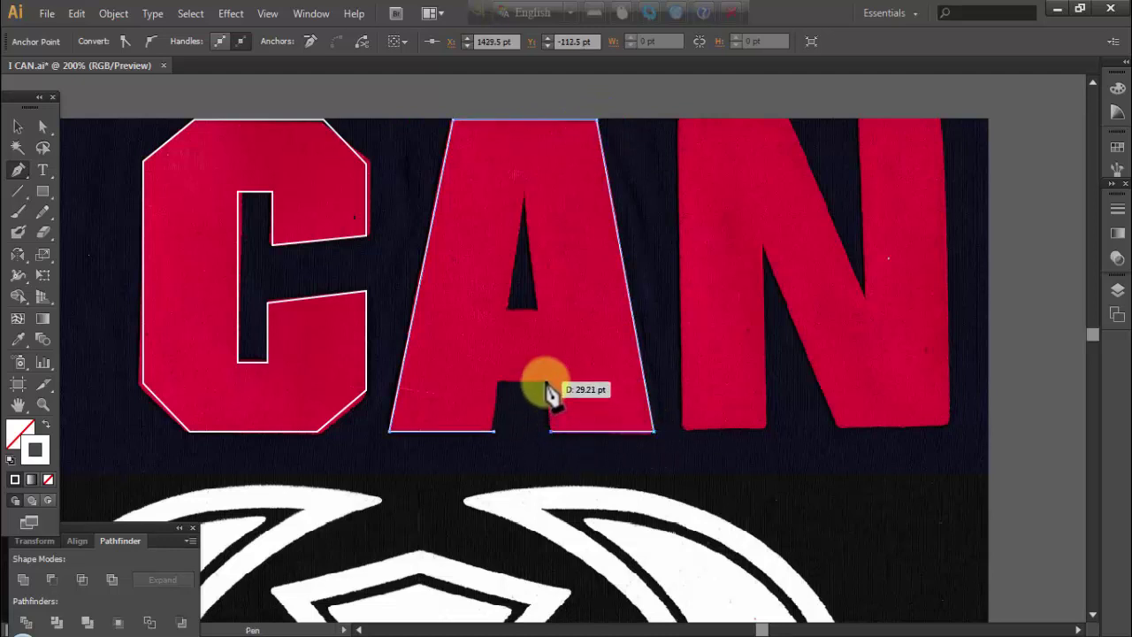
click(546, 382)
click(496, 382)
click(496, 432)
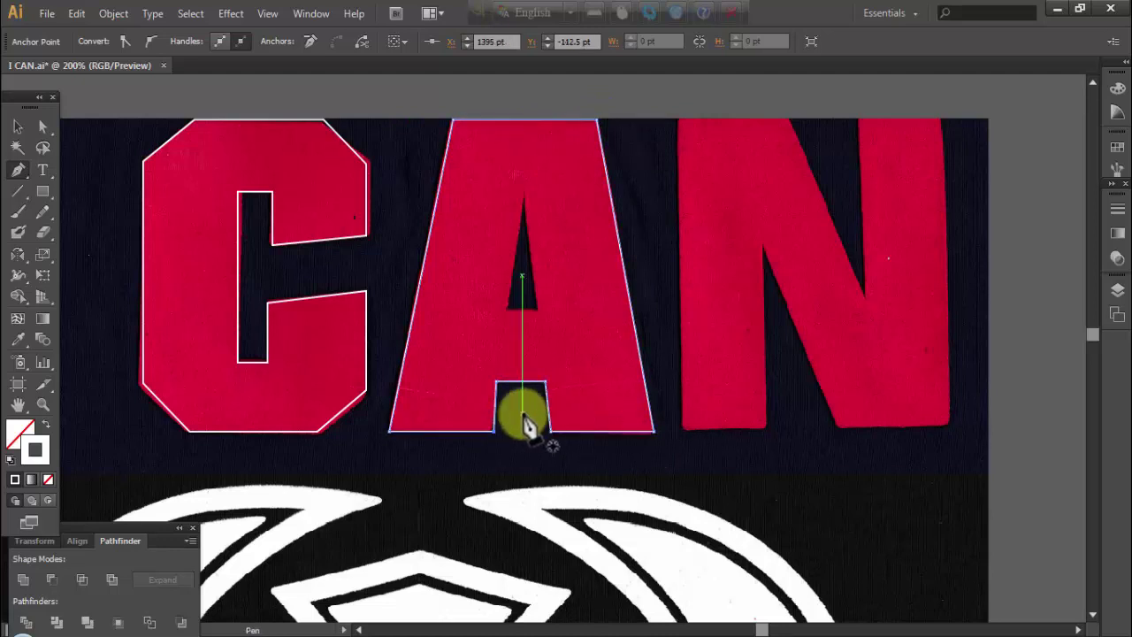
Adjust the A's bottom notch anchor point with Direct Selection
key(a)
click(505, 437)
click(494, 432)
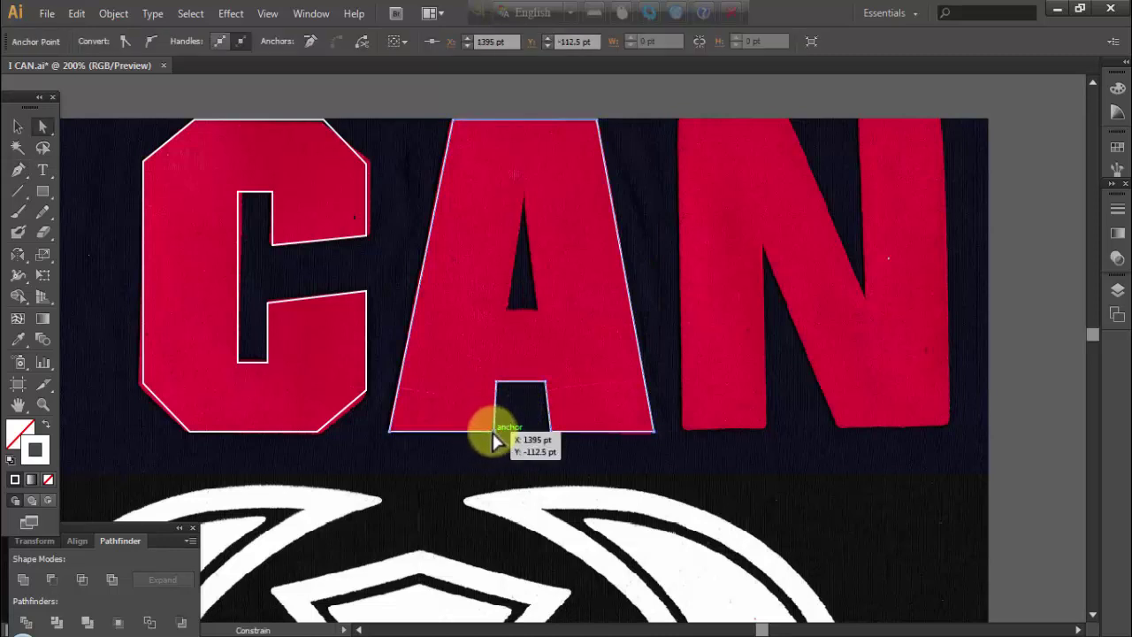
click(555, 328)
key(p)
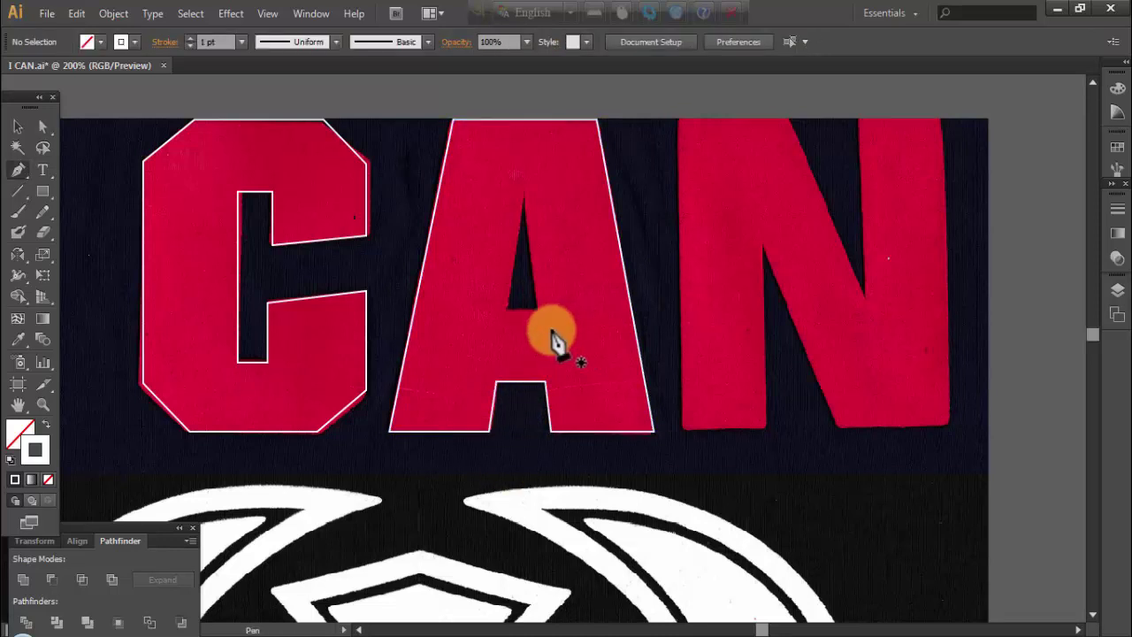
Trace the A's inner triangle as a closed path and zoom onto the N
click(537, 308)
click(510, 308)
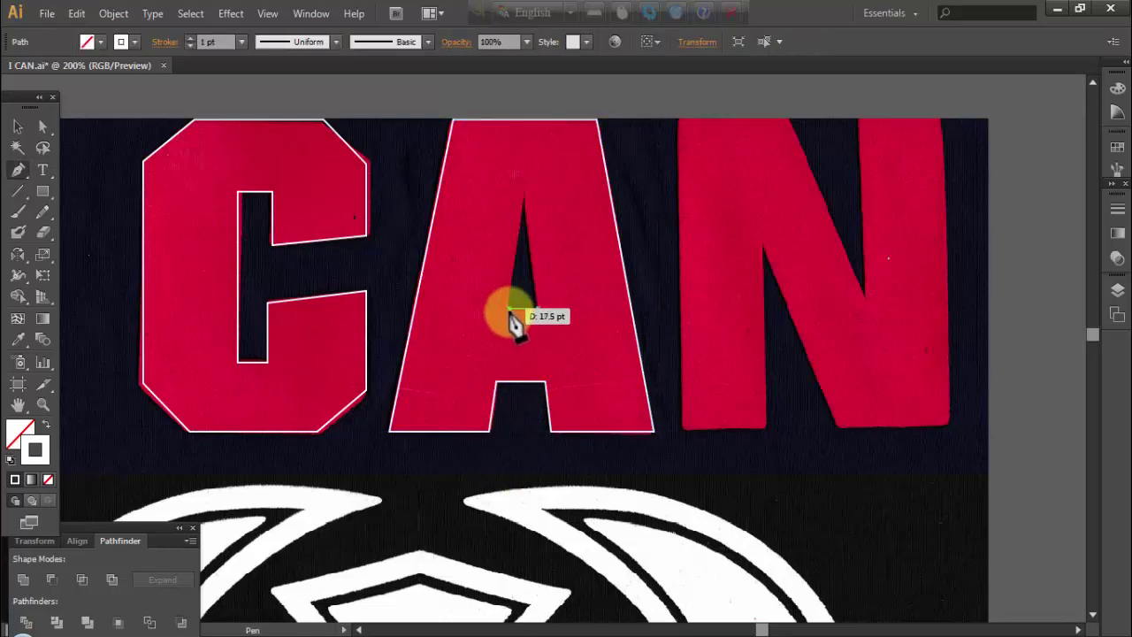
click(525, 190)
click(537, 308)
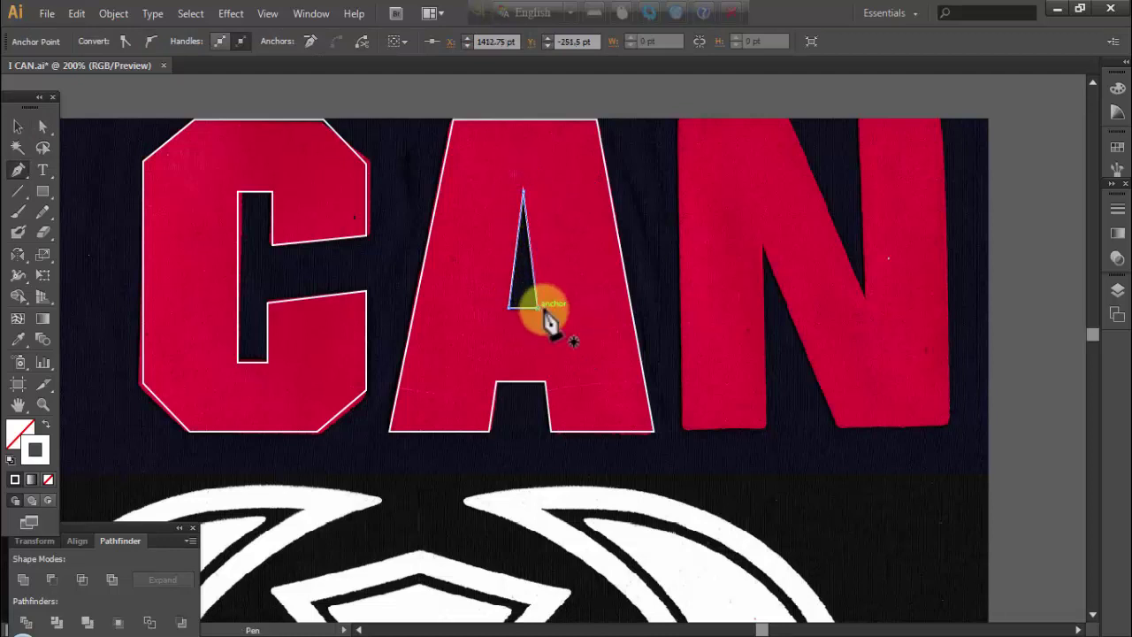
ctrl+click(613, 339)
ctrl+alt+click(631, 351)
ctrl+click(586, 361)
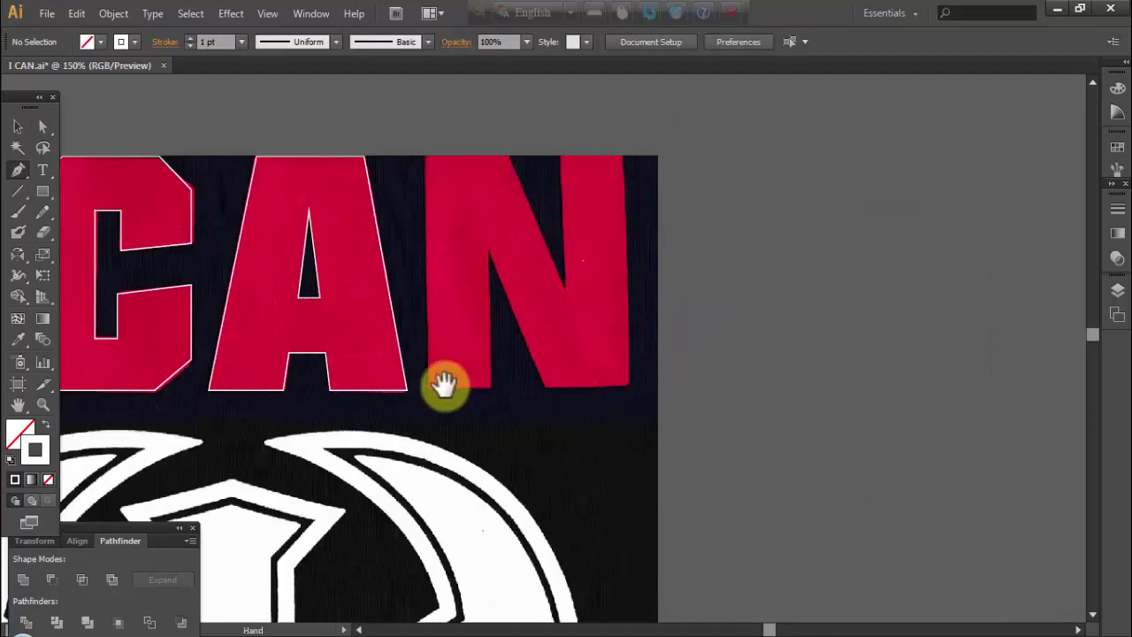
Trace the N's strokes and diagonals as a closed outline, then zoom out
click(427, 389)
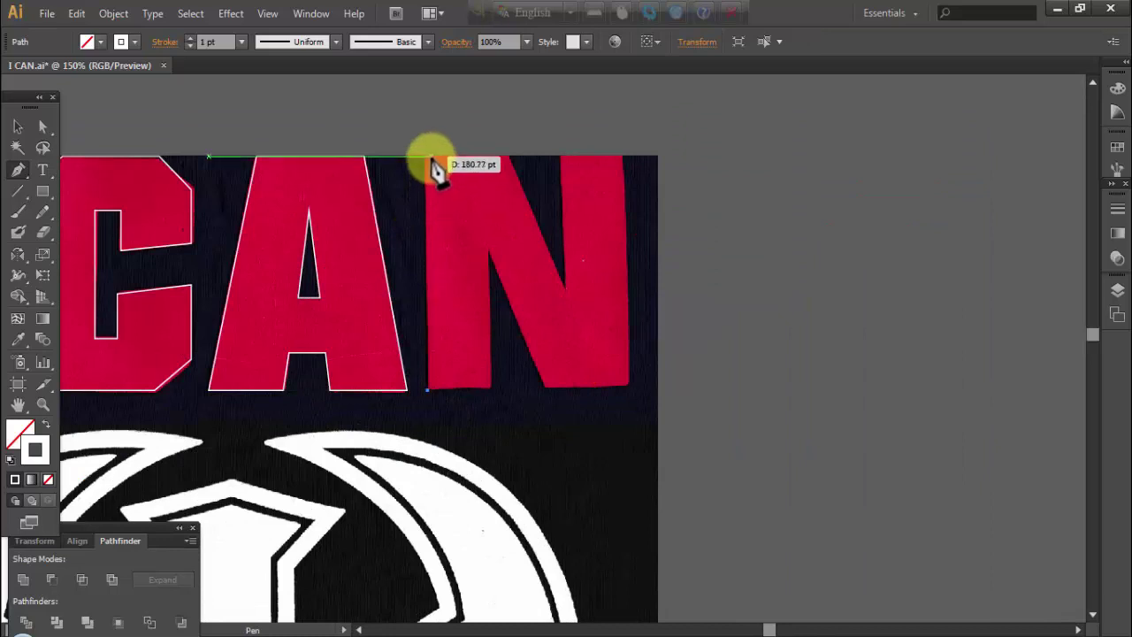
click(427, 156)
click(511, 156)
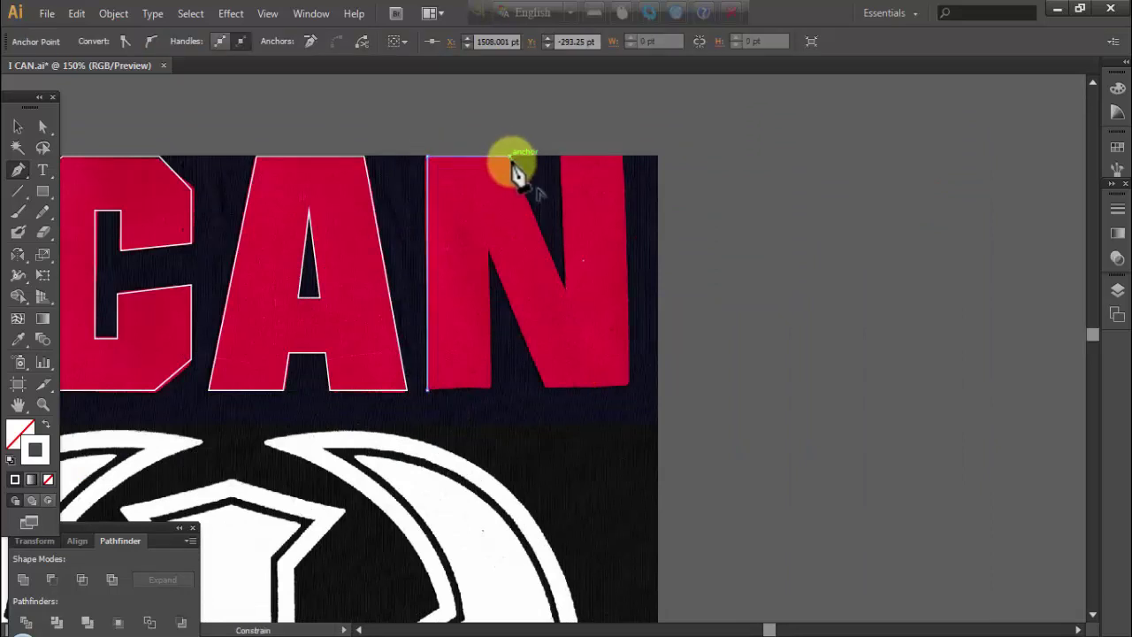
click(566, 289)
click(566, 156)
click(628, 156)
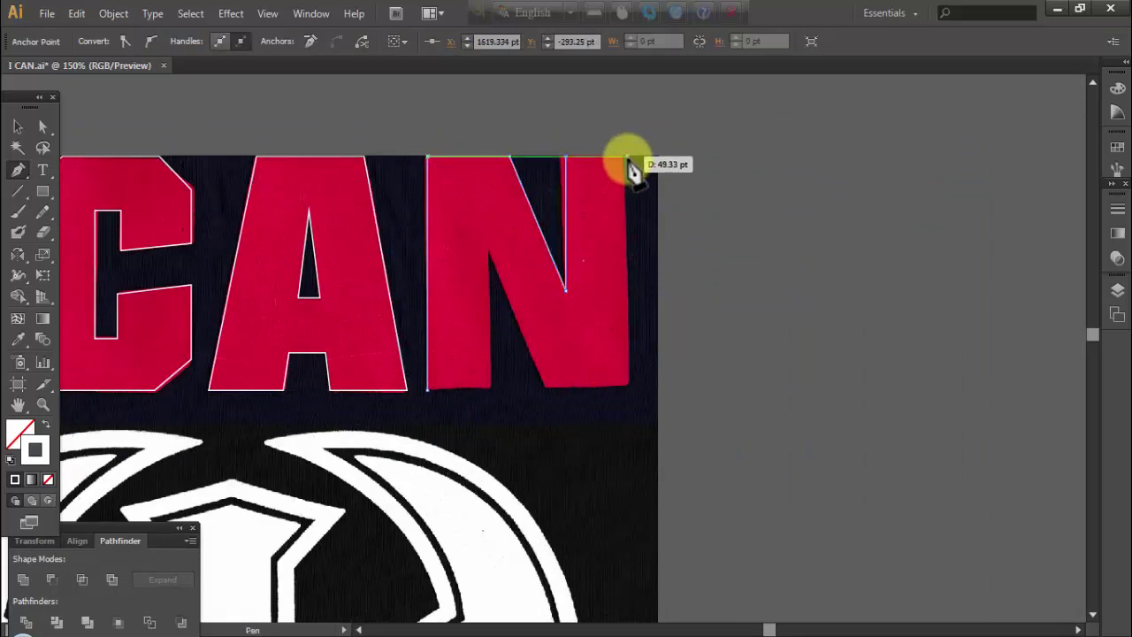
click(627, 389)
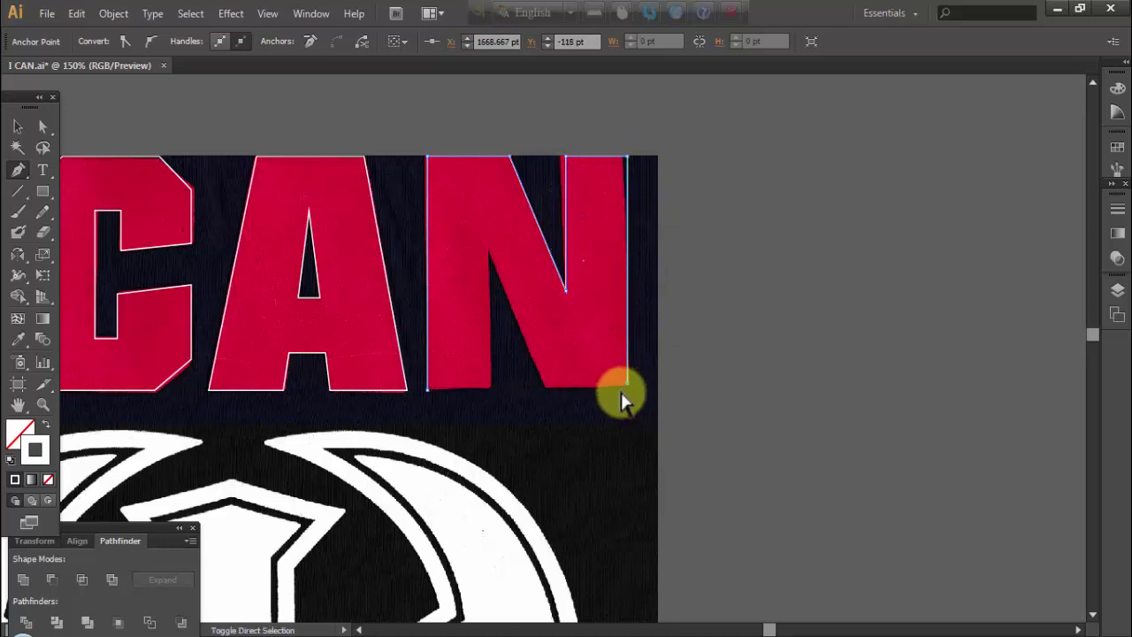
click(546, 387)
click(485, 249)
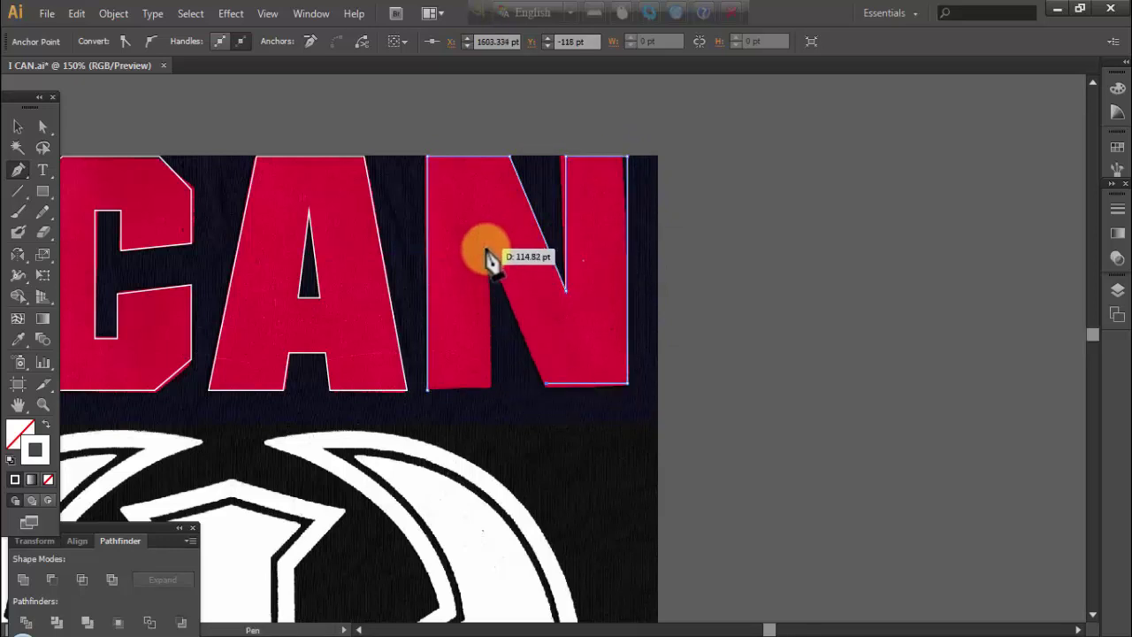
click(485, 390)
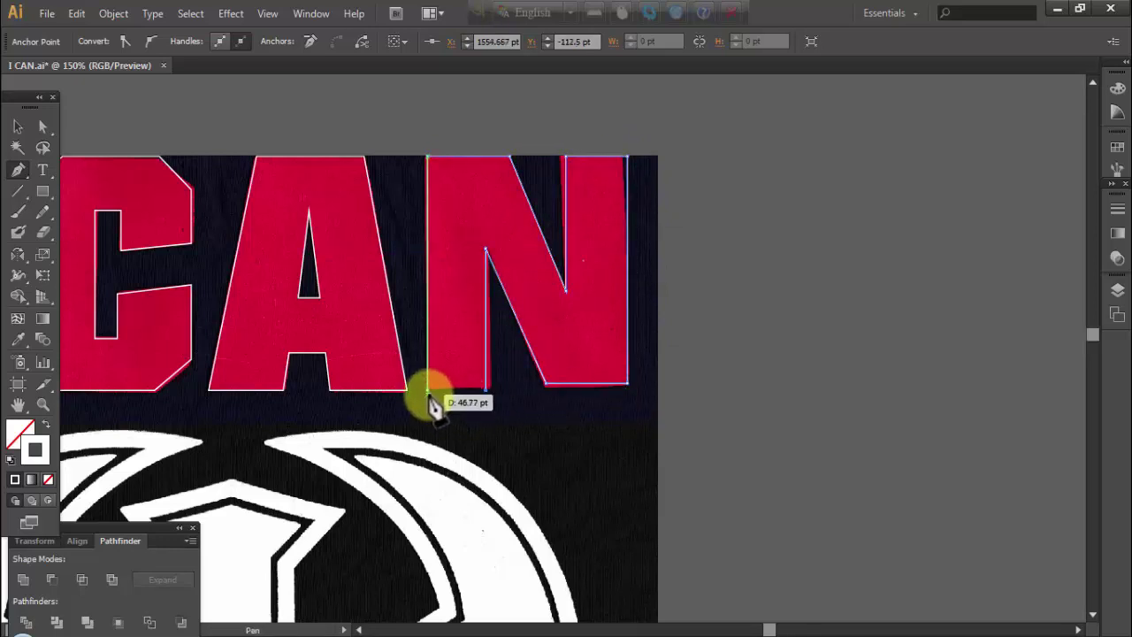
click(428, 391)
ctrl+click(493, 422)
key(ctrl+minus)
key(ctrl+minus)
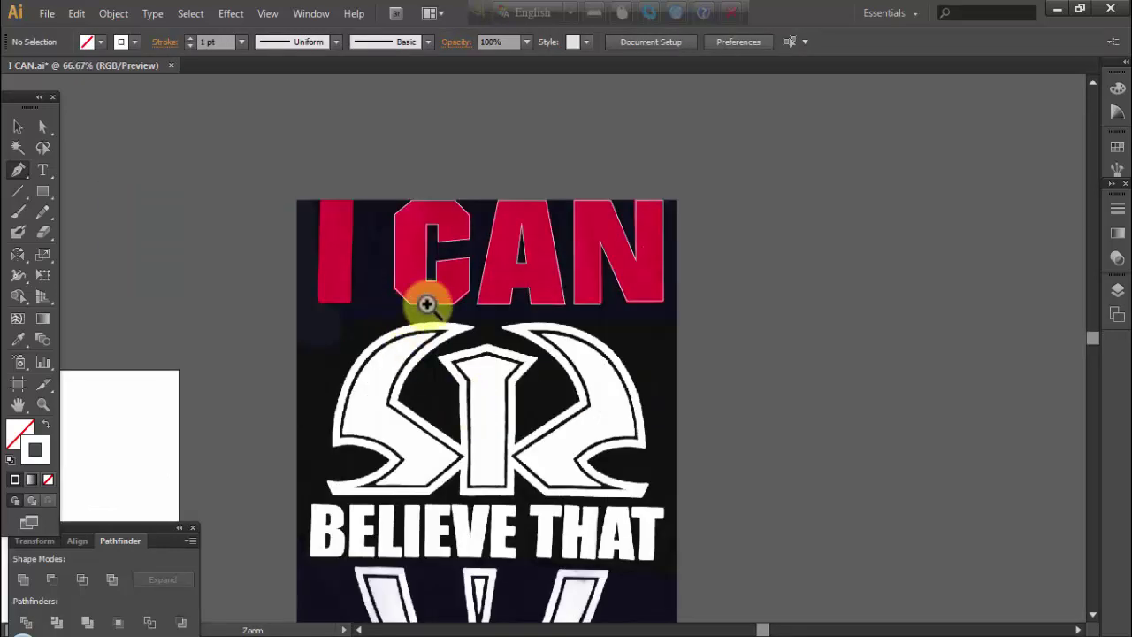
Draw a rectangle over the letter I and resize its height and width to fit
ctrl+click(426, 304)
ctrl+click(426, 304)
click(41, 189)
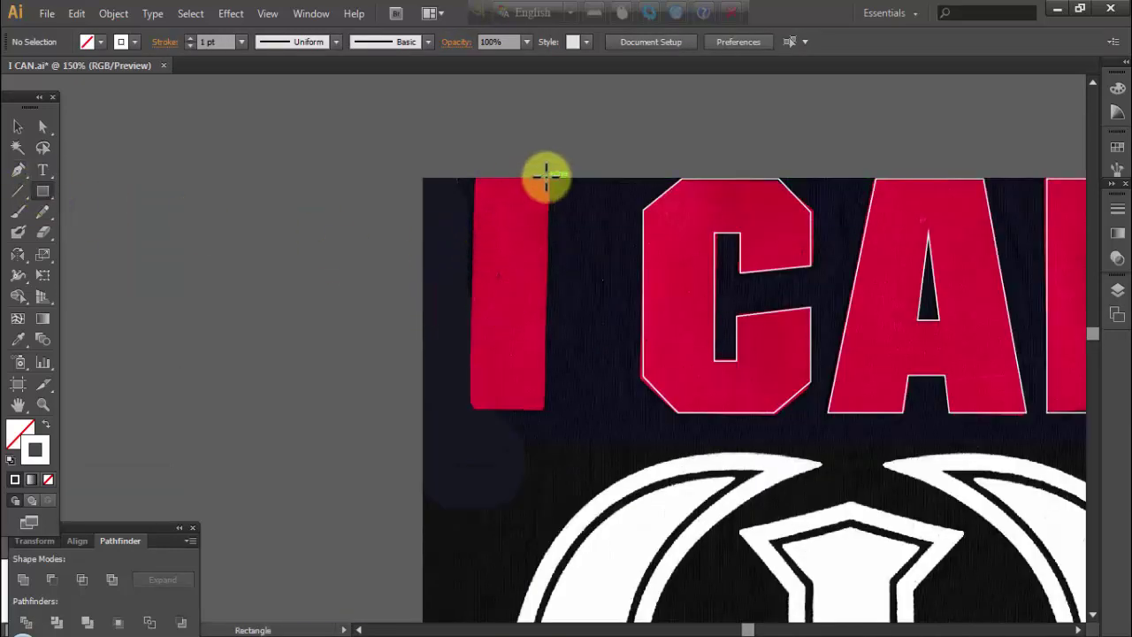
drag(551, 174, 468, 412)
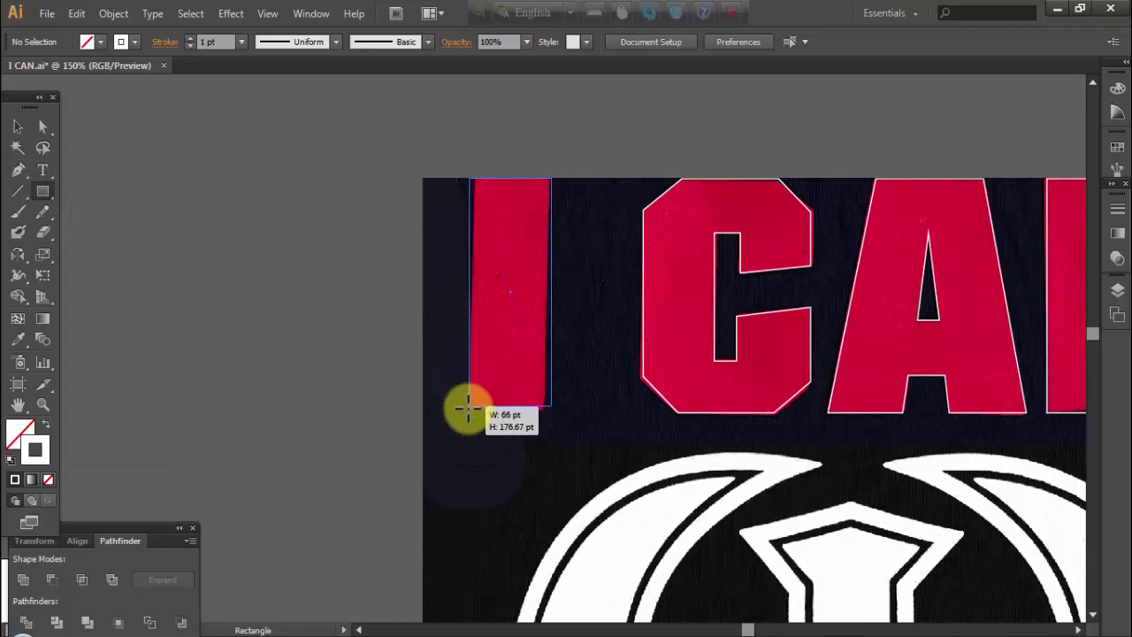
click(18, 127)
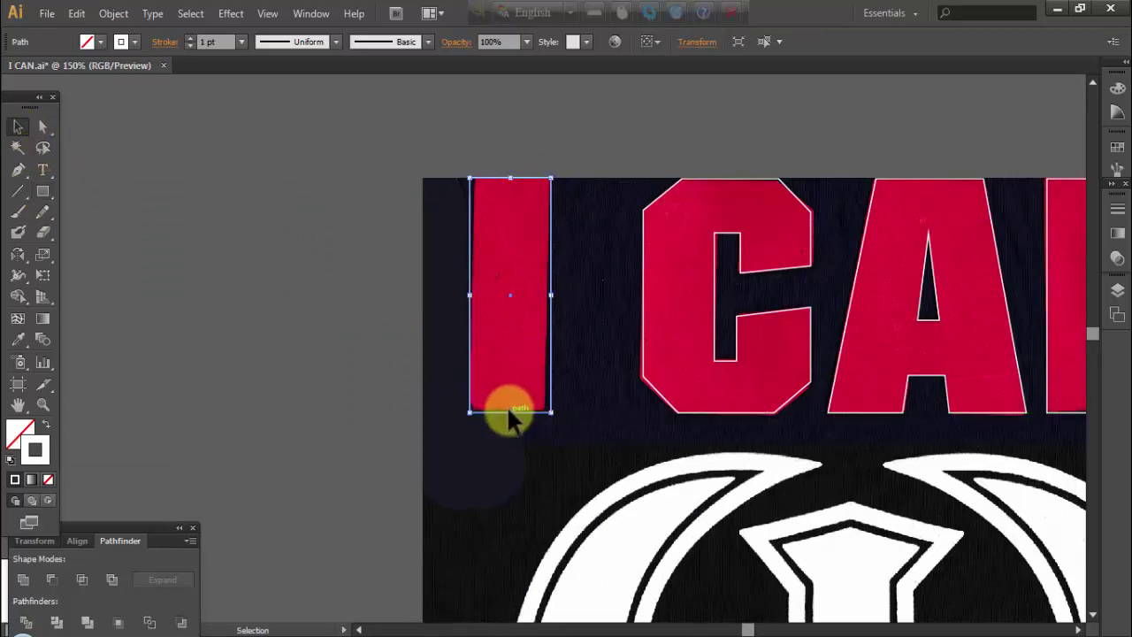
drag(508, 411, 515, 412)
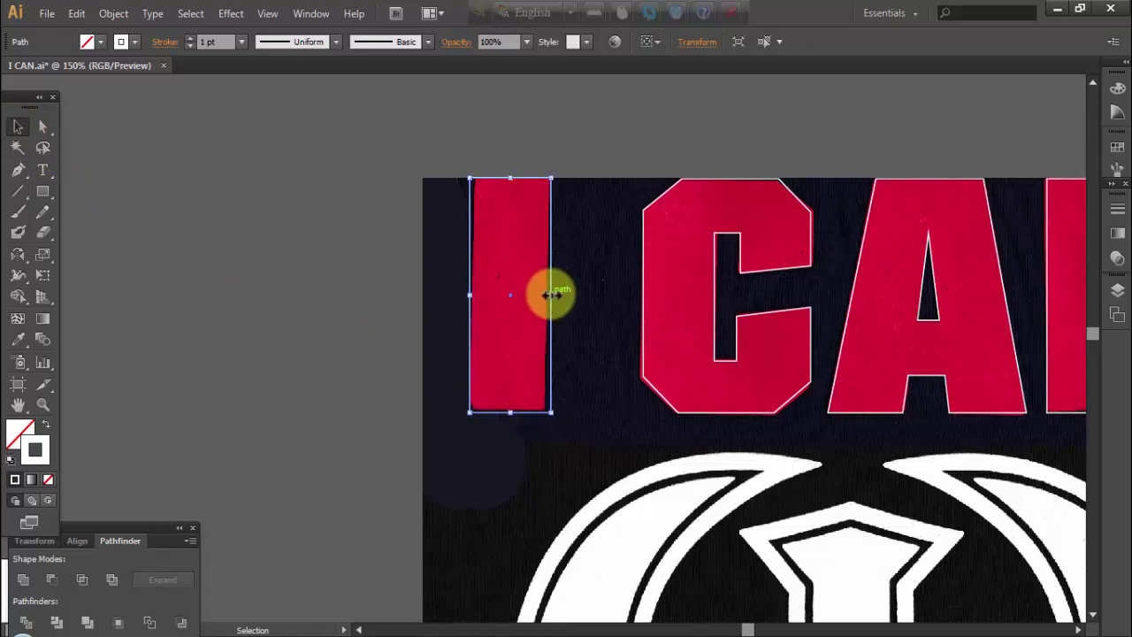
drag(551, 295, 540, 298)
key(ctrl+shift+a)
key(ctrl+minus)
key(ctrl+minus)
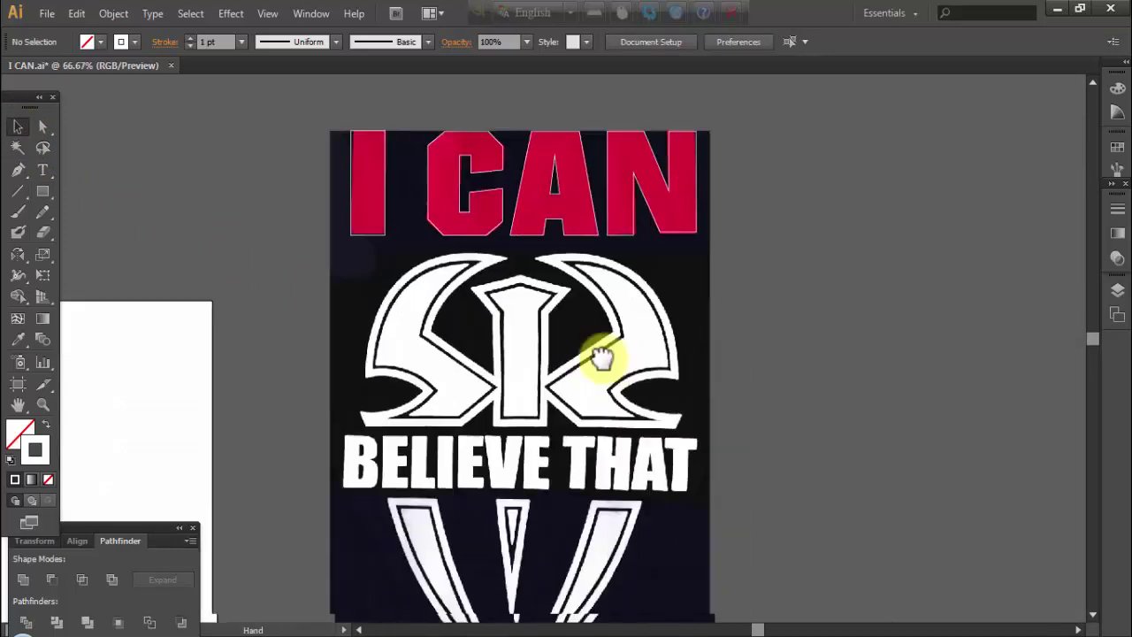
ctrl+click(602, 356)
Zoom in on the emblem and set the stroke colour to red
key(p)
ctrl+click(567, 277)
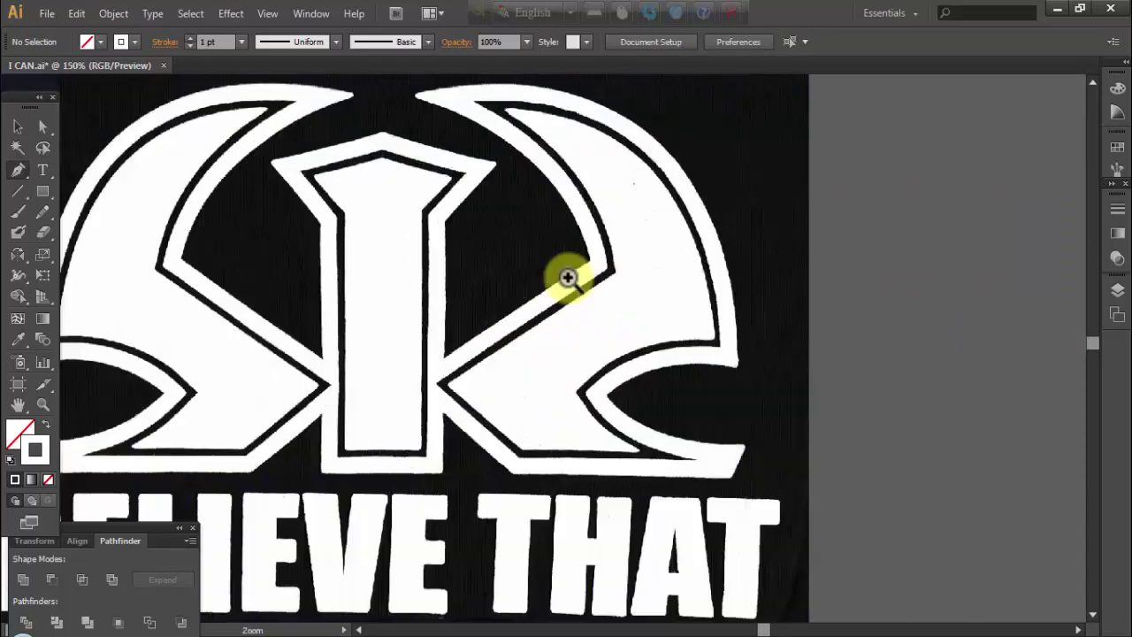
drag(567, 278, 568, 334)
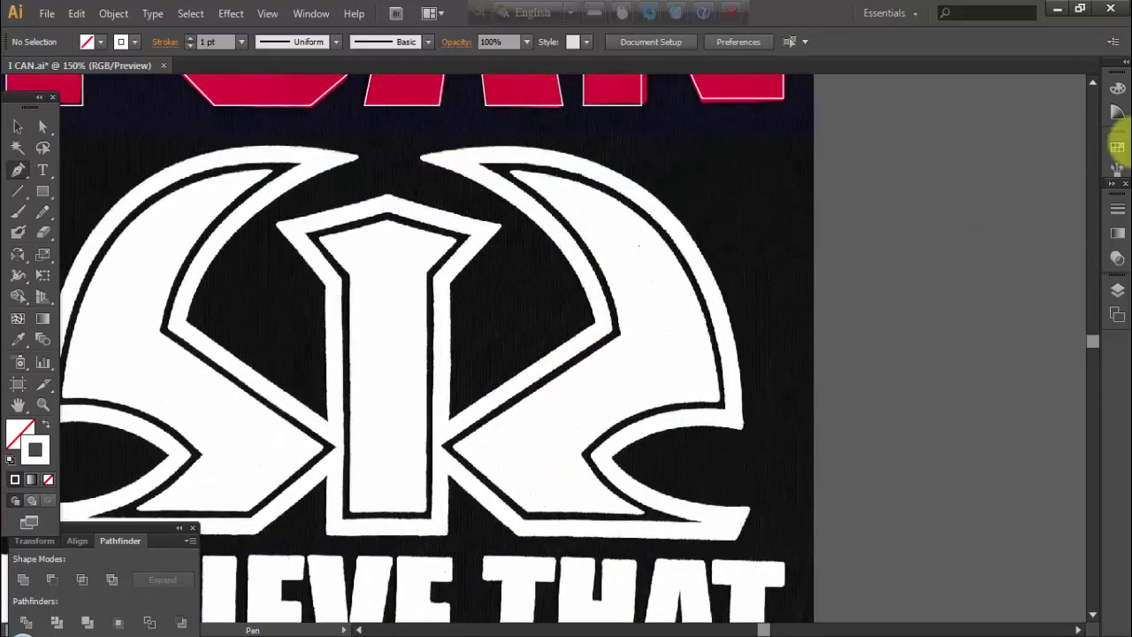
click(1118, 89)
click(1081, 211)
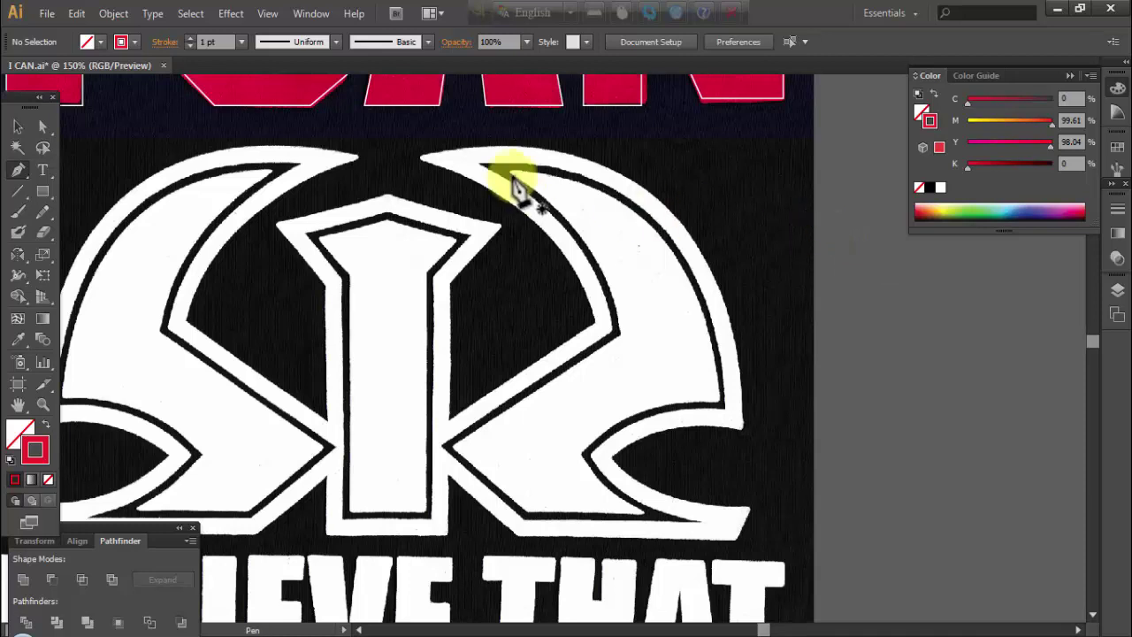
Trace from the emblem's top tip along the inner arc, diagonal and bottom edge
click(450, 160)
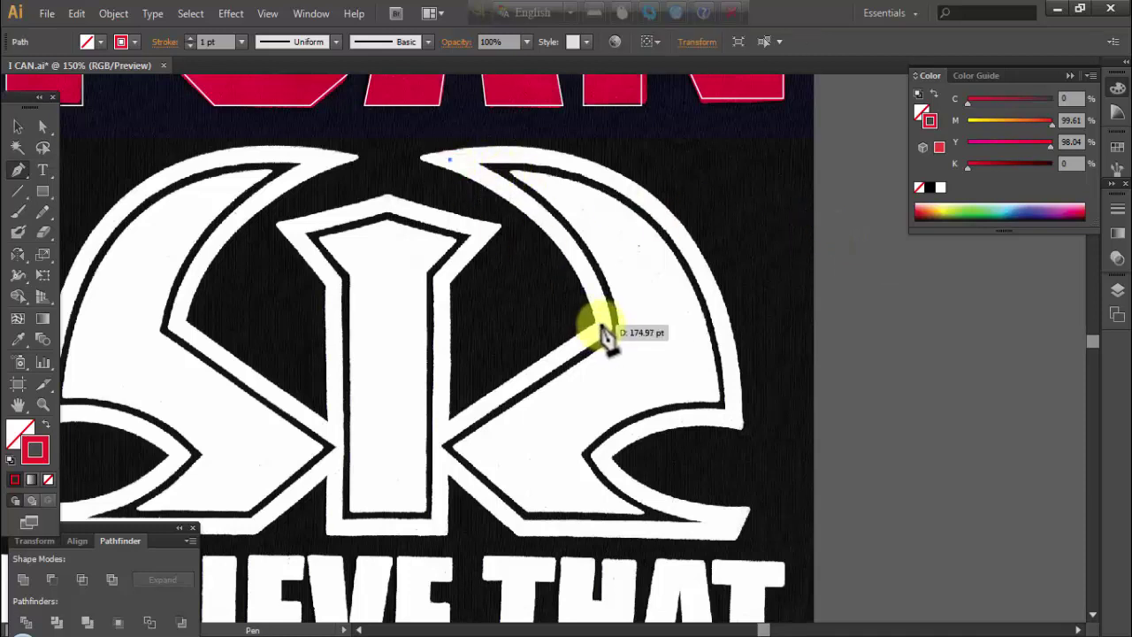
drag(601, 326, 635, 457)
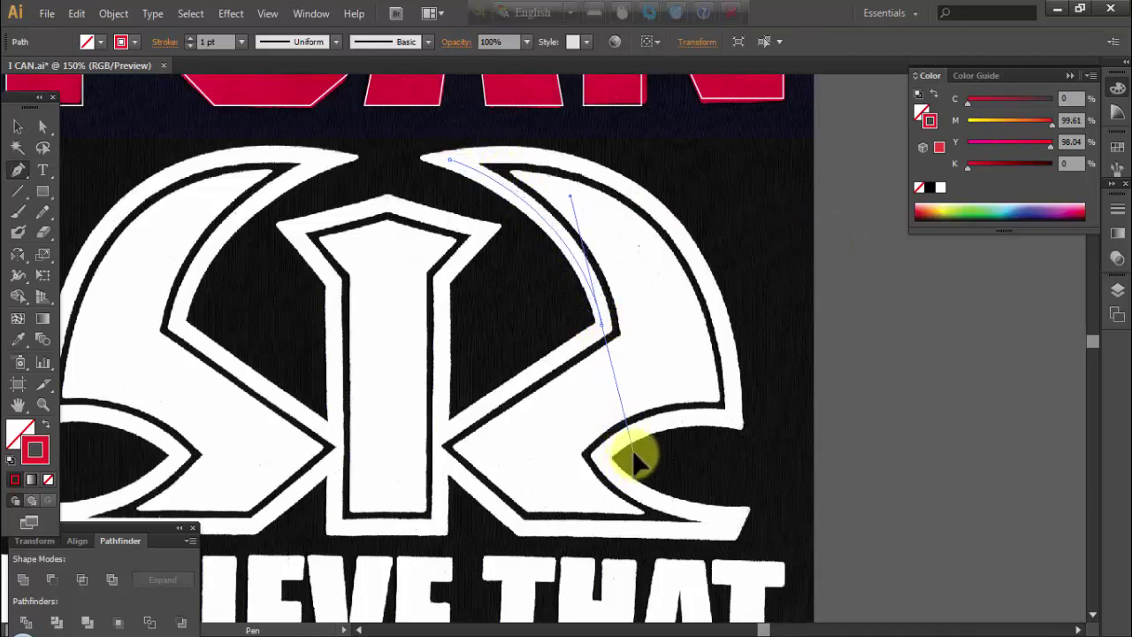
click(529, 378)
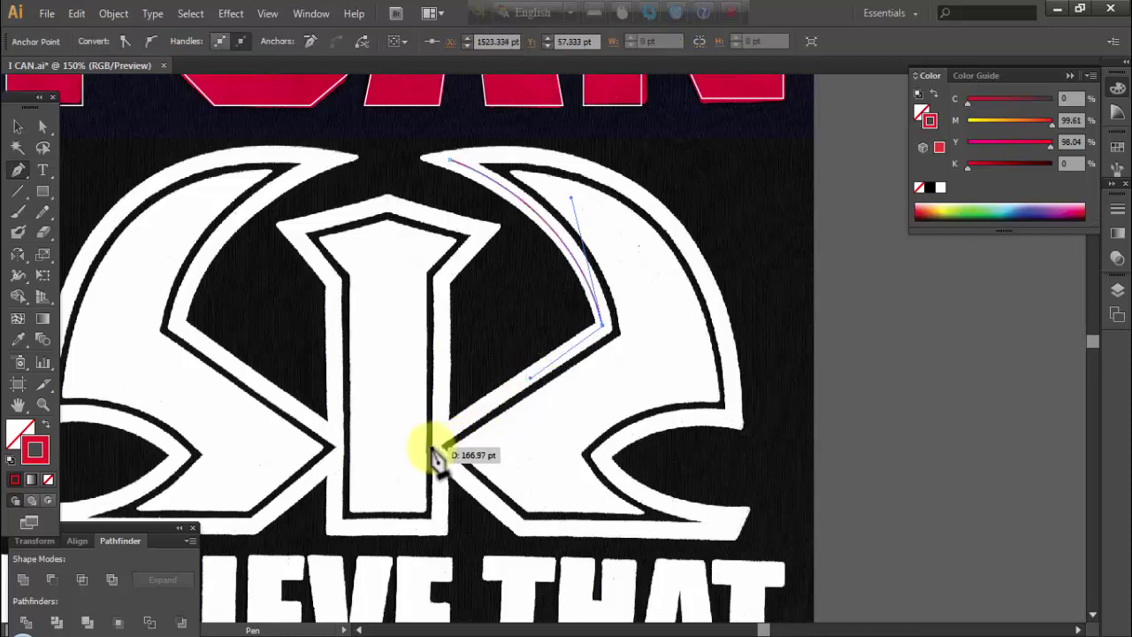
click(432, 447)
click(517, 531)
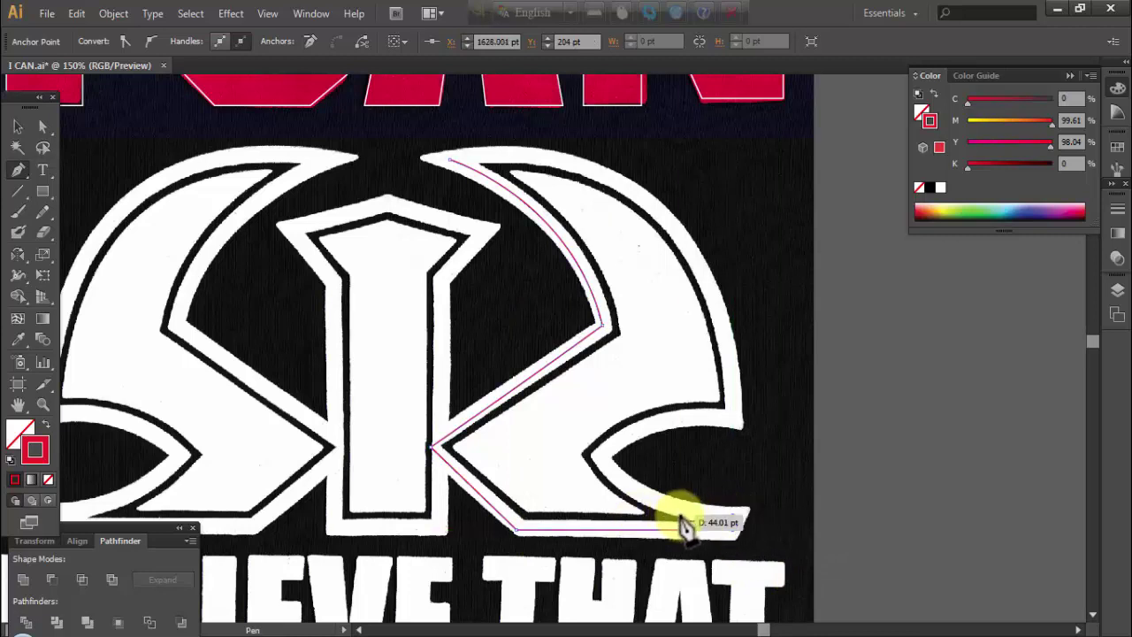
key(ctrl+z)
click(718, 531)
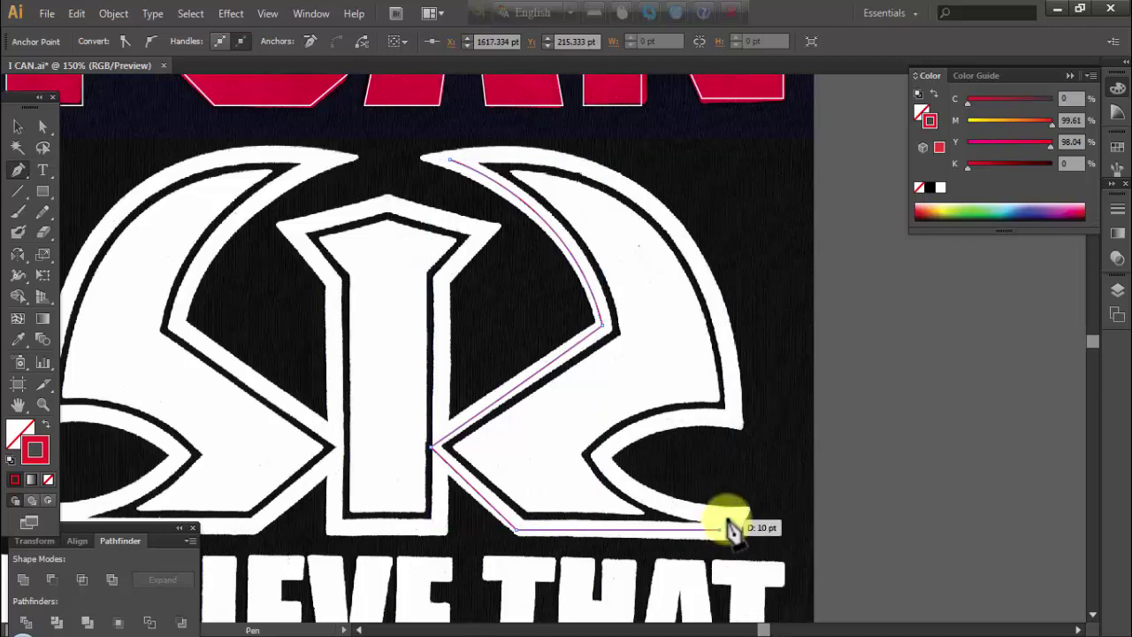
click(726, 518)
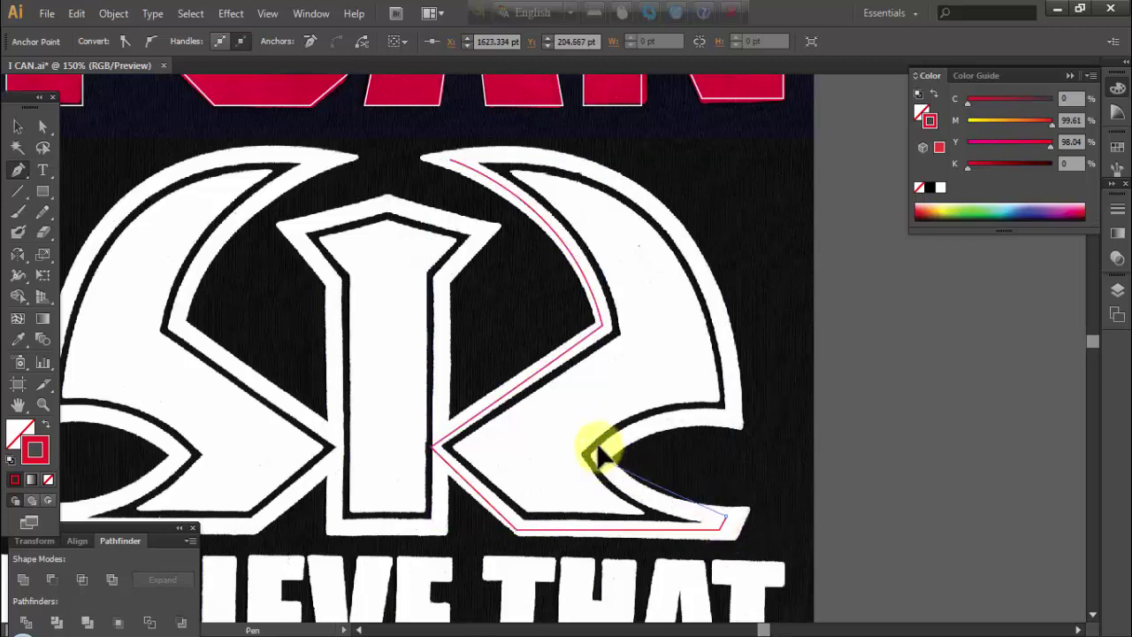
Curve the path around the lower hook and outer arc, closing it at the top tip
drag(598, 454, 550, 400)
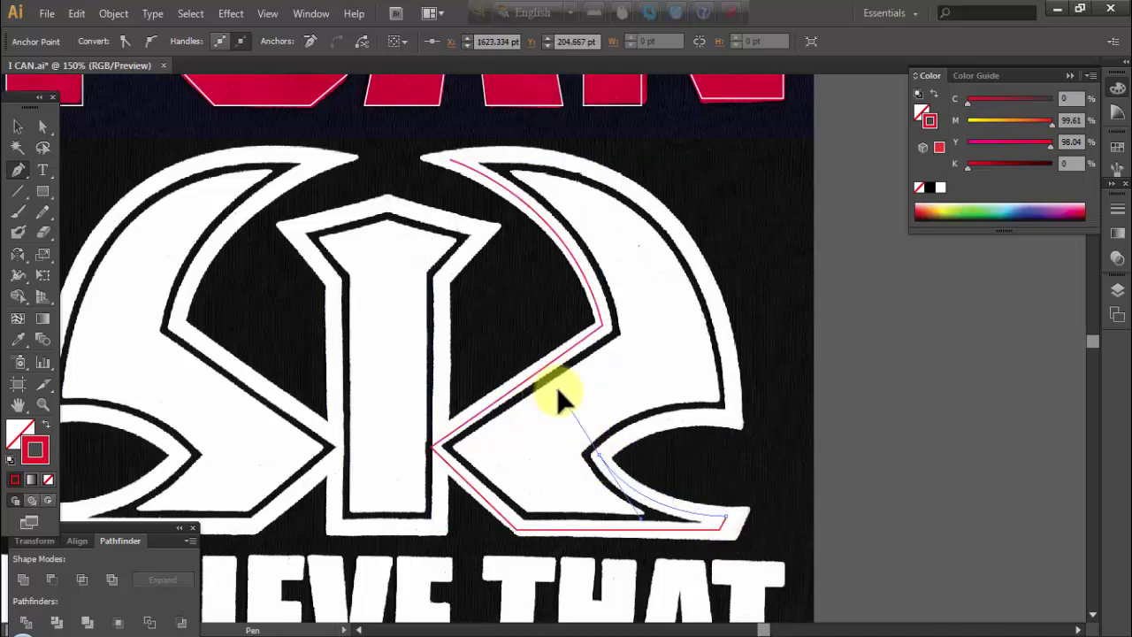
drag(657, 415, 737, 425)
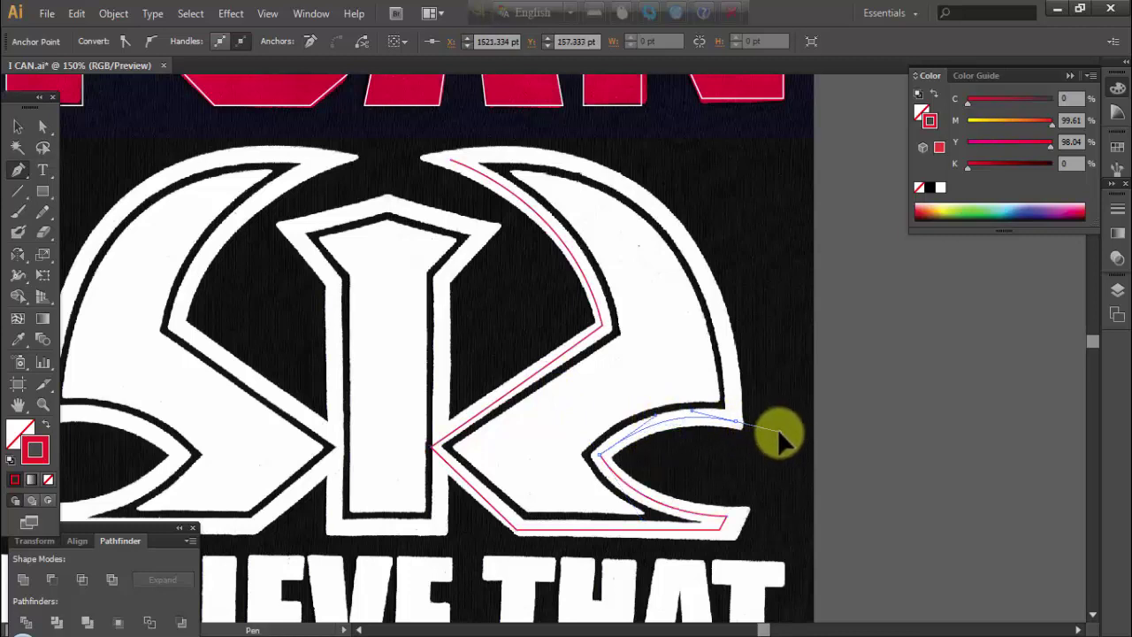
click(740, 341)
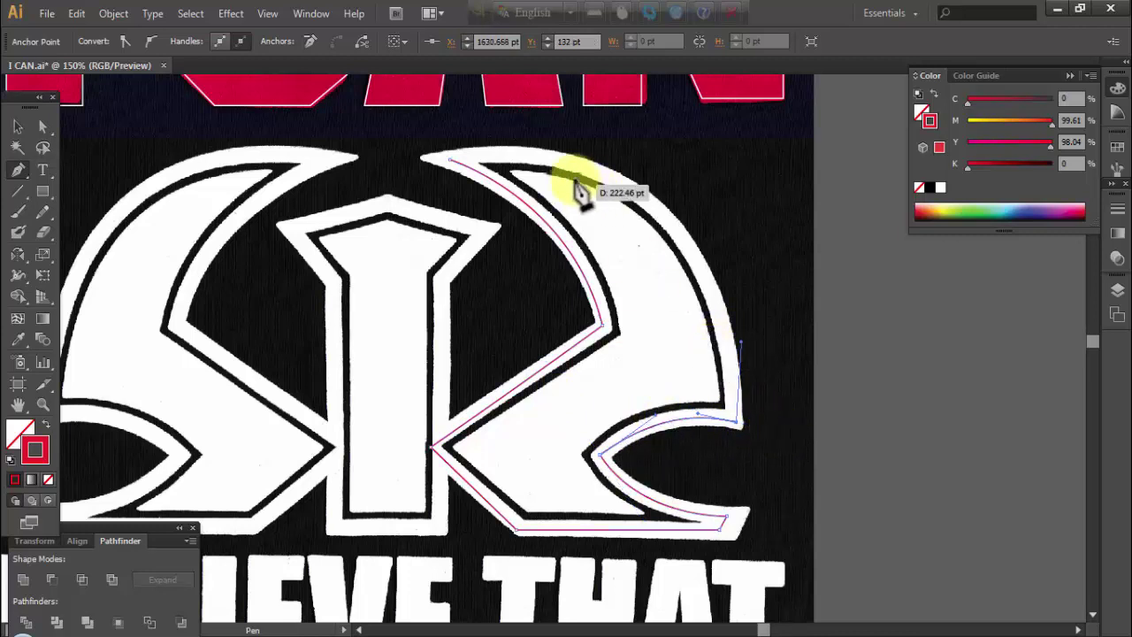
drag(630, 191, 553, 146)
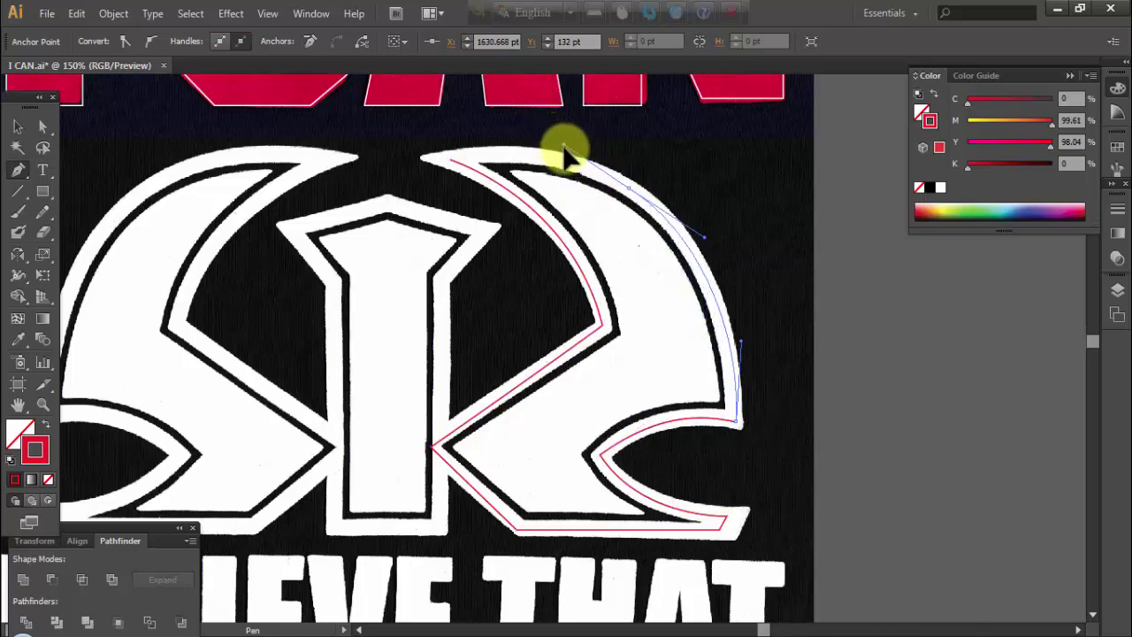
click(449, 161)
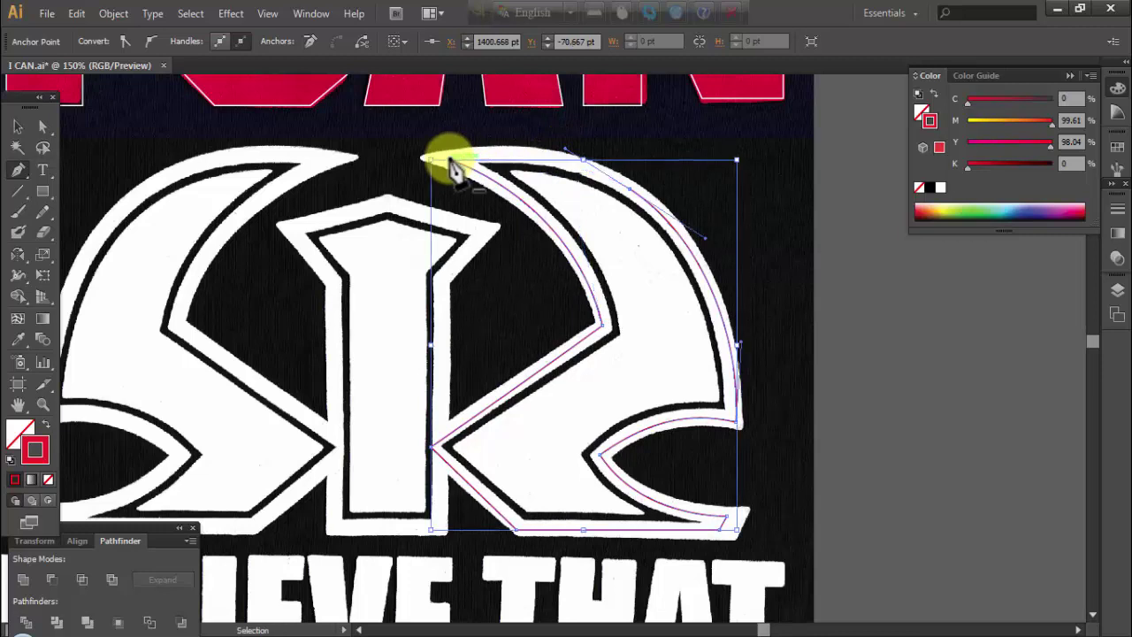
click(435, 164)
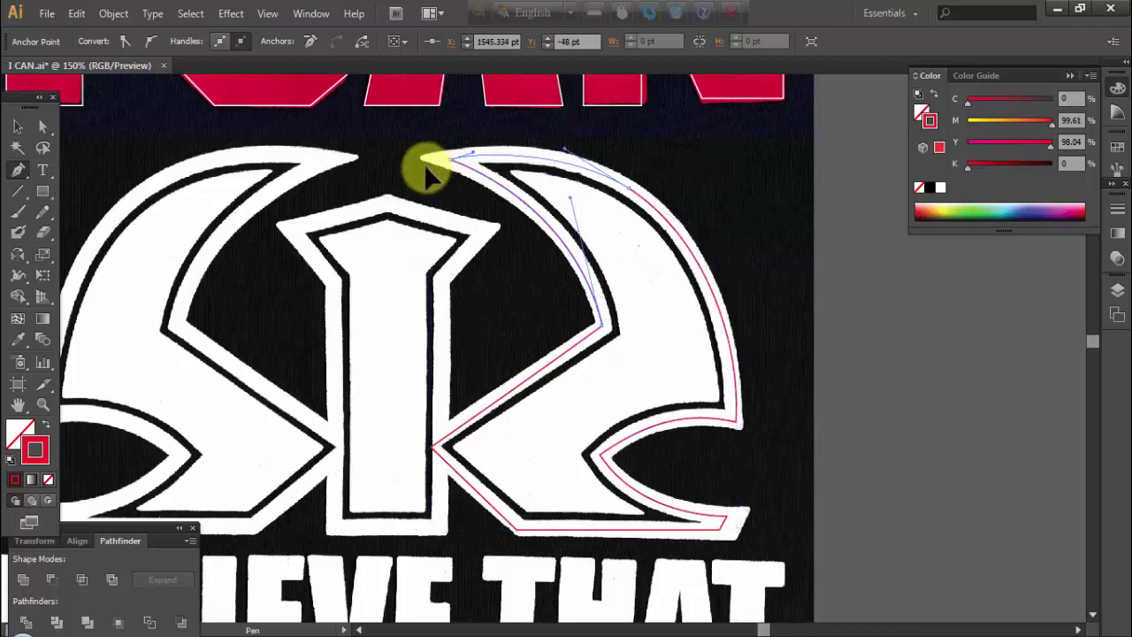
key(ctrl+z)
key(ctrl+shift+a)
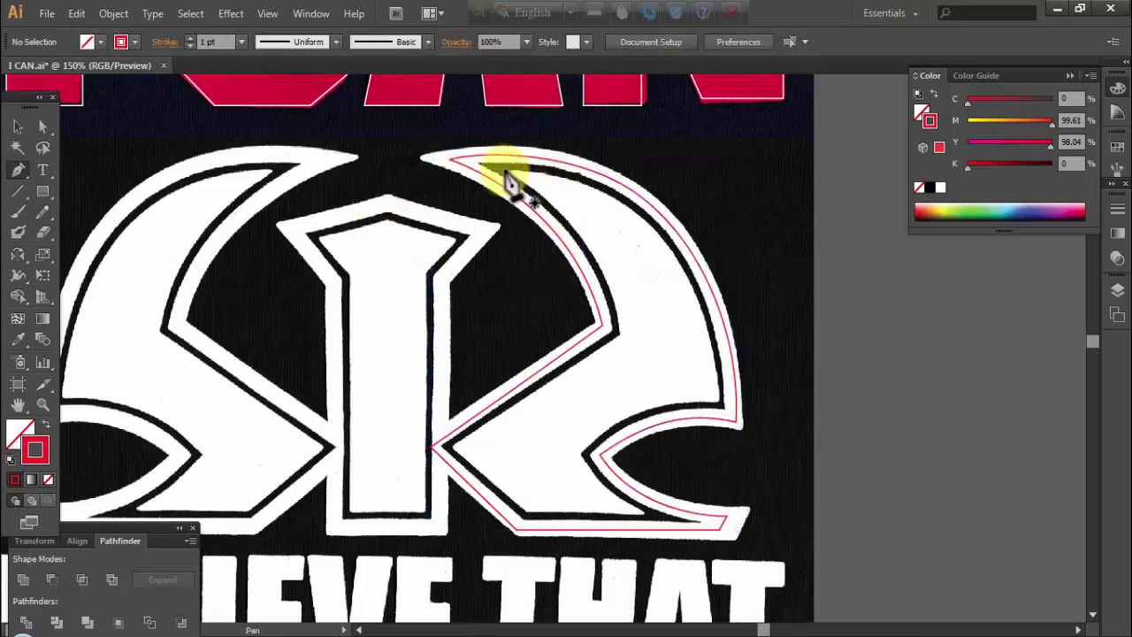
click(505, 170)
Trace the emblem's inner border along arc, diagonal, bottom, hook and right edge, closing it
drag(617, 330, 632, 448)
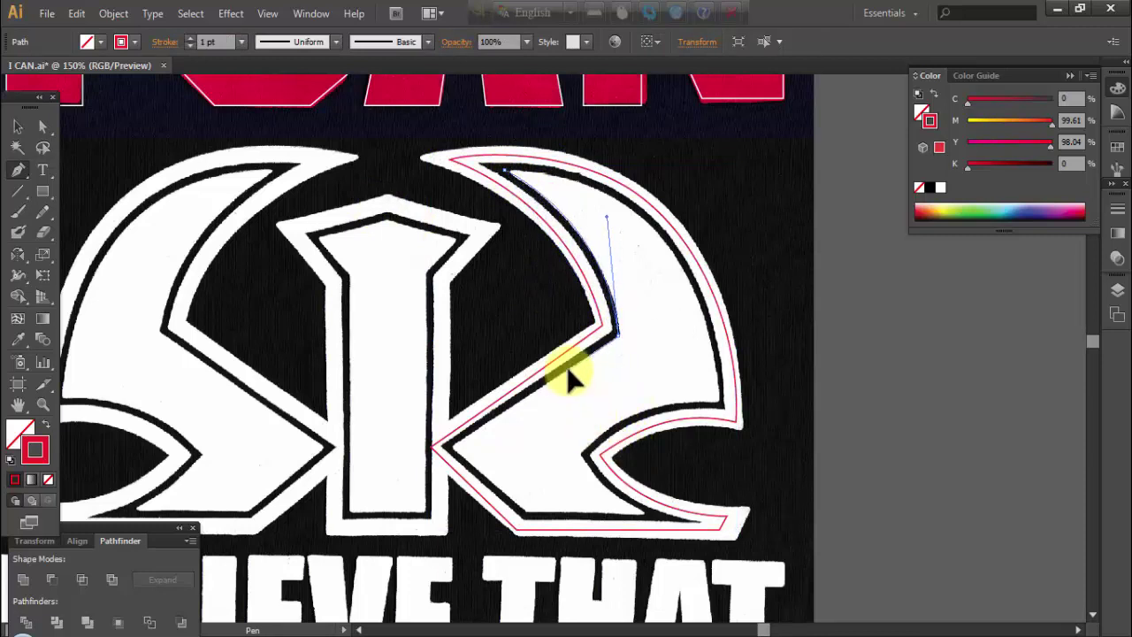
click(442, 448)
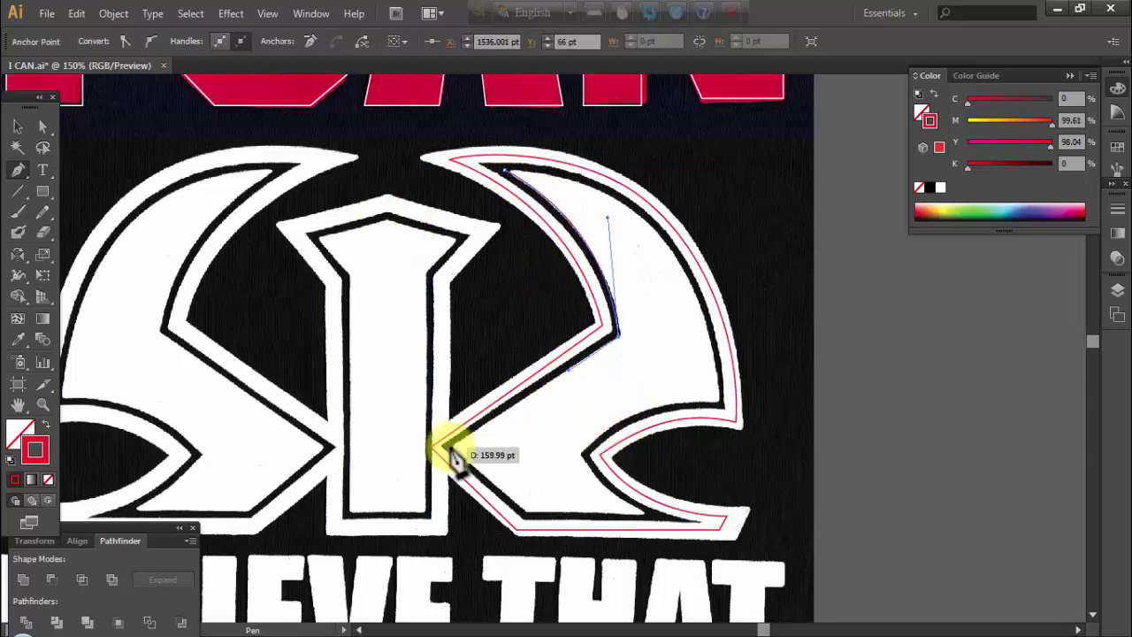
click(525, 514)
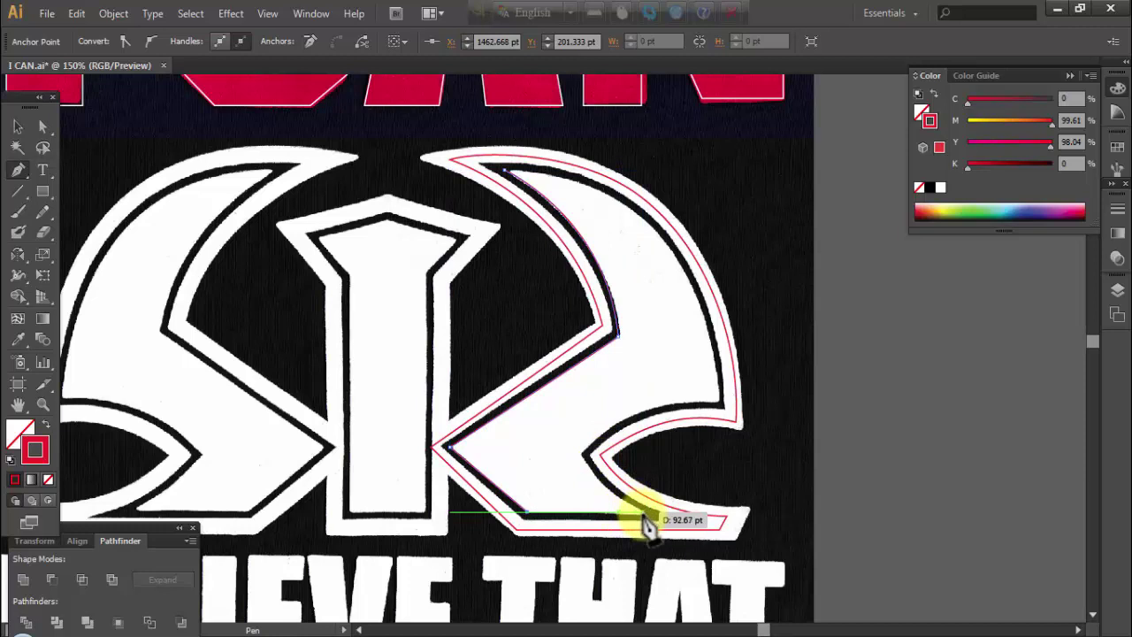
click(644, 512)
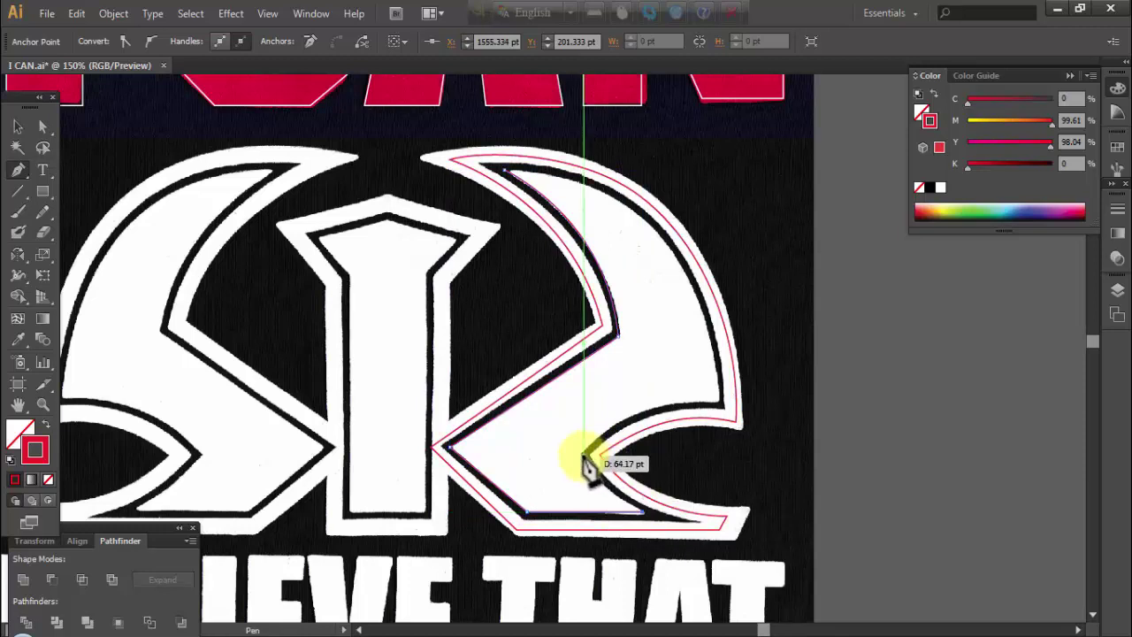
mouse_move(584, 460)
mouse_down()
mouse_move(572, 435)
mouse_move(627, 398)
mouse_up()
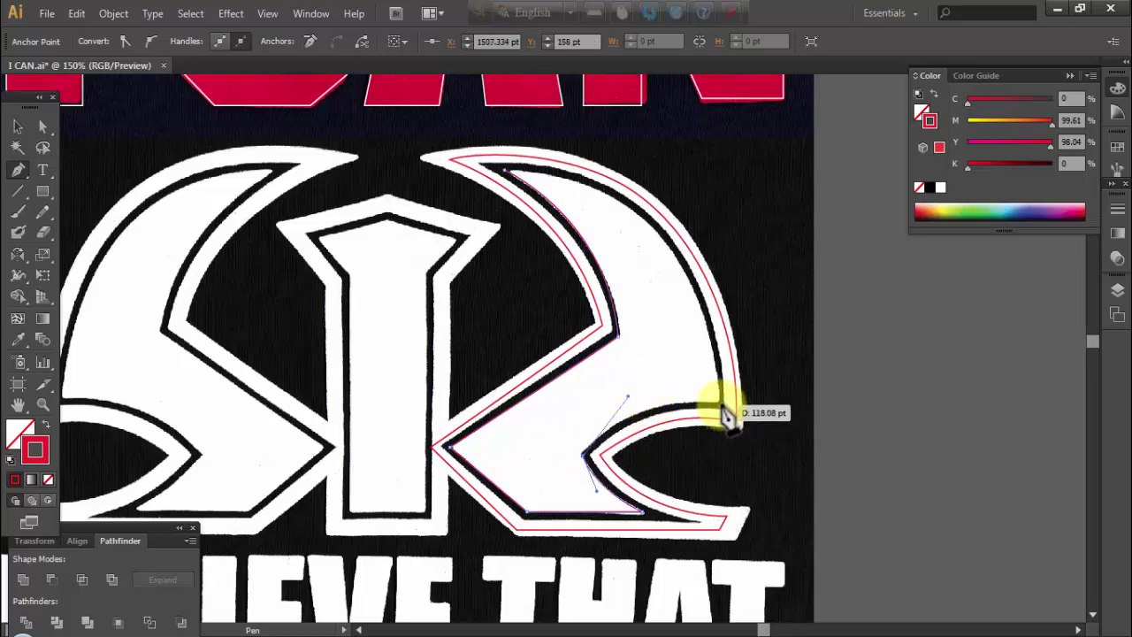
mouse_move(721, 406)
mouse_down()
mouse_move(754, 421)
mouse_move(718, 343)
mouse_up()
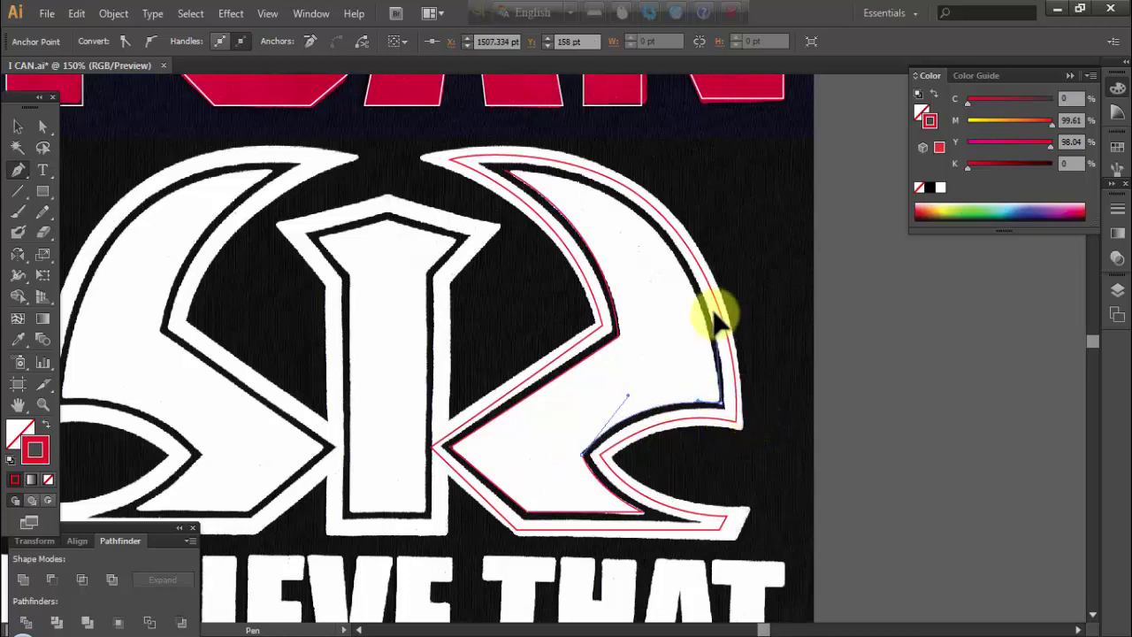
mouse_move(661, 233)
mouse_down()
mouse_move(610, 199)
mouse_move(619, 253)
mouse_up()
click(659, 231)
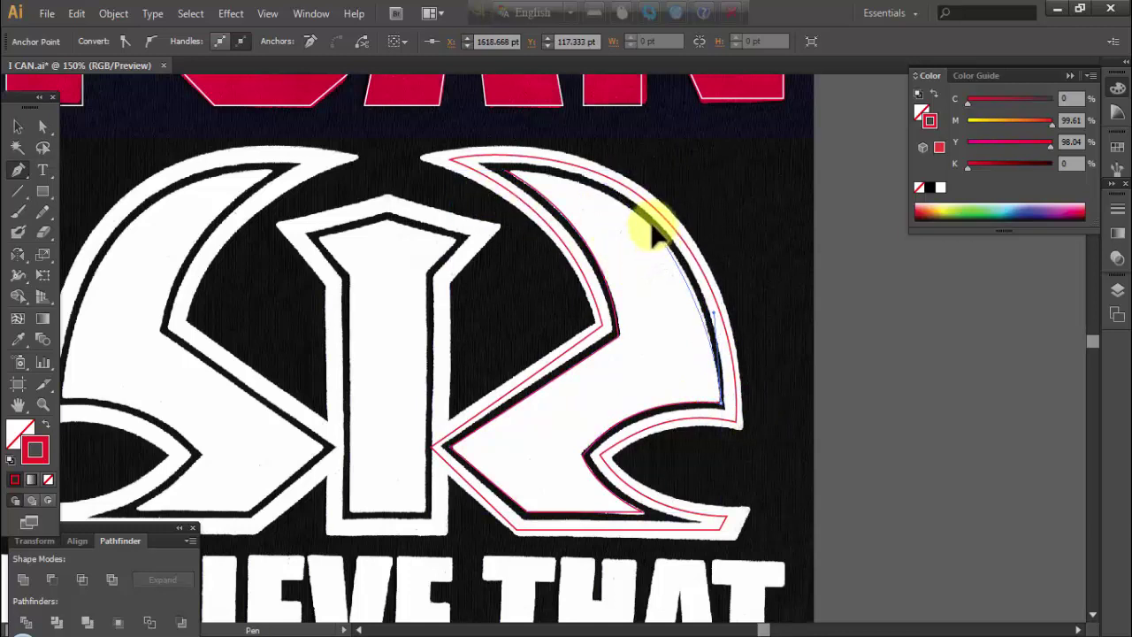
drag(484, 181, 505, 177)
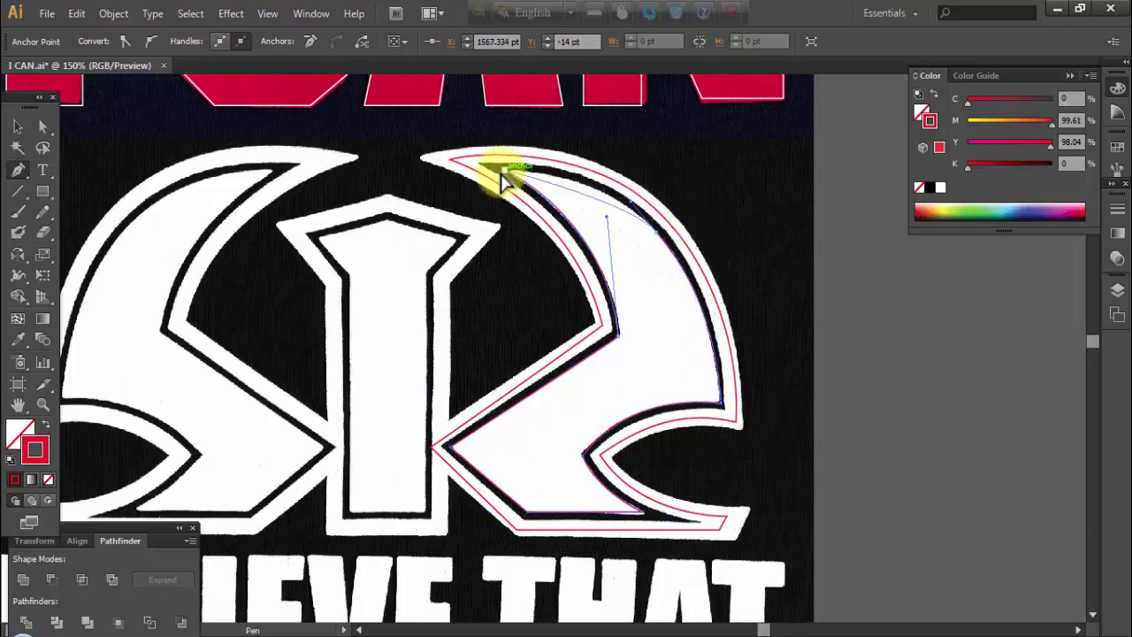
click(431, 166)
ctrl+click(374, 195)
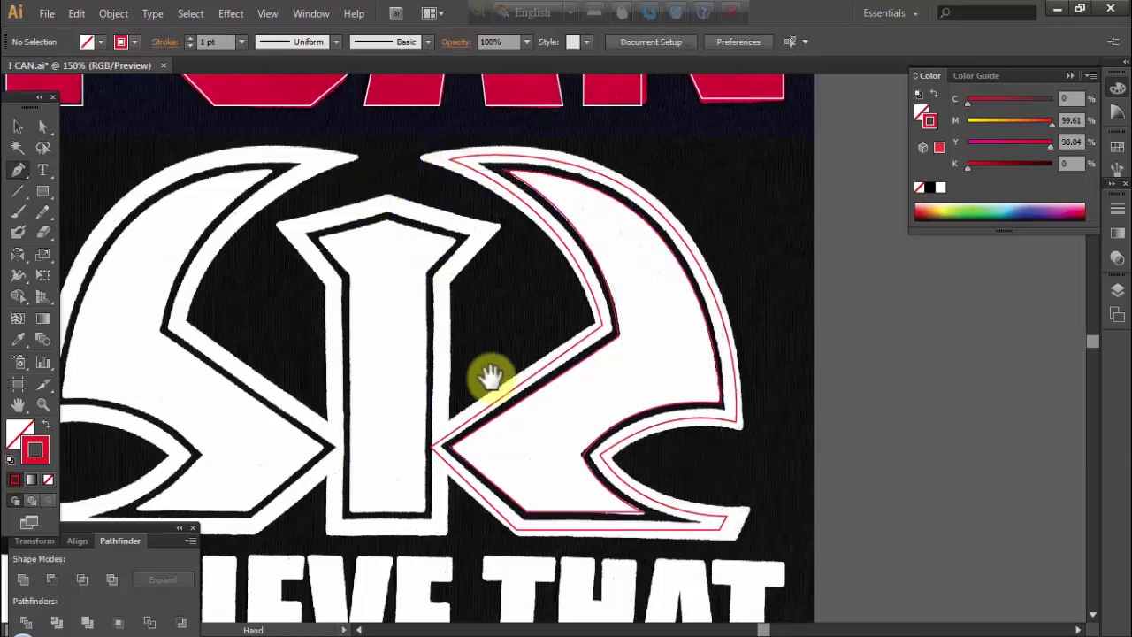
Zoom out to 100% and fill the inner right crescent with red
ctrl+alt+click(540, 390)
drag(545, 394, 455, 379)
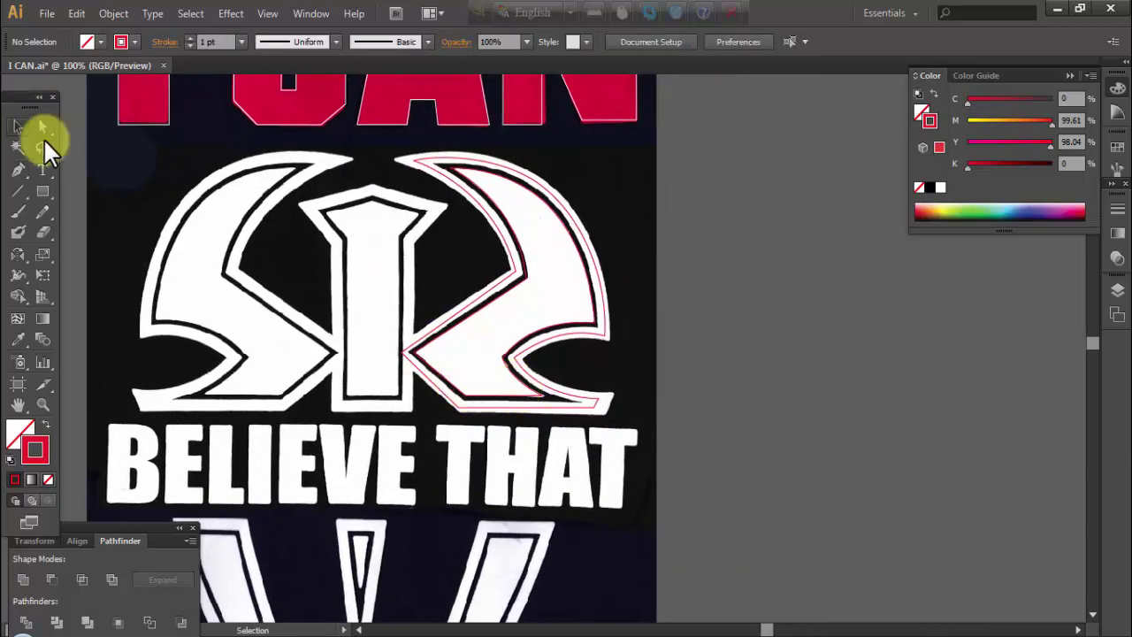
click(529, 281)
key(shift+x)
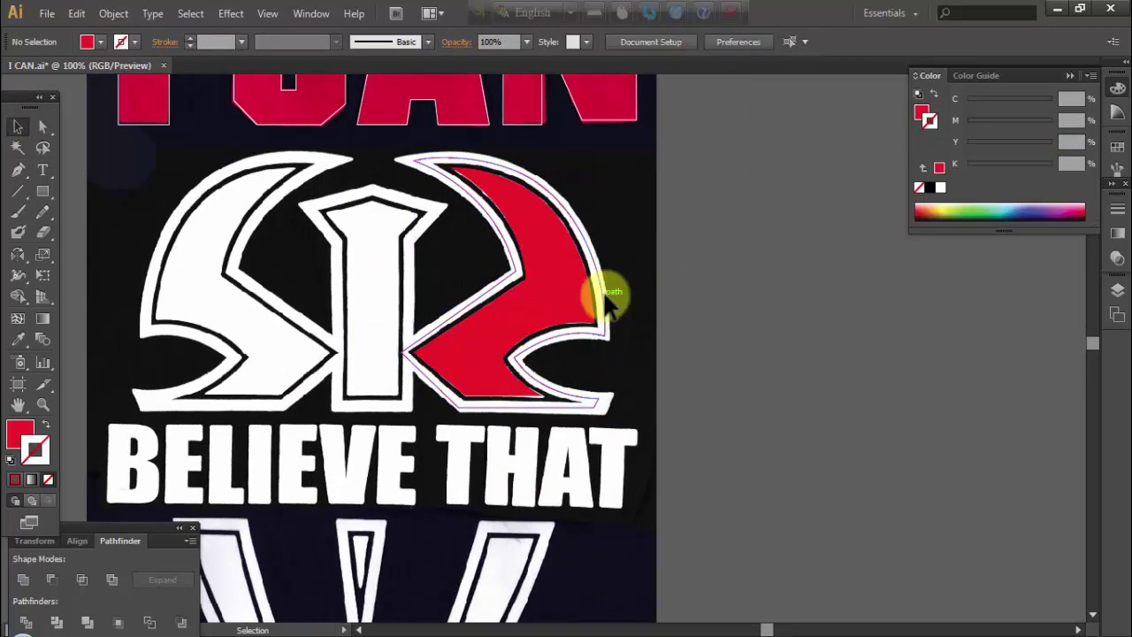
Raise the crescent's outer outline stroke weight to 11 pt
click(191, 39)
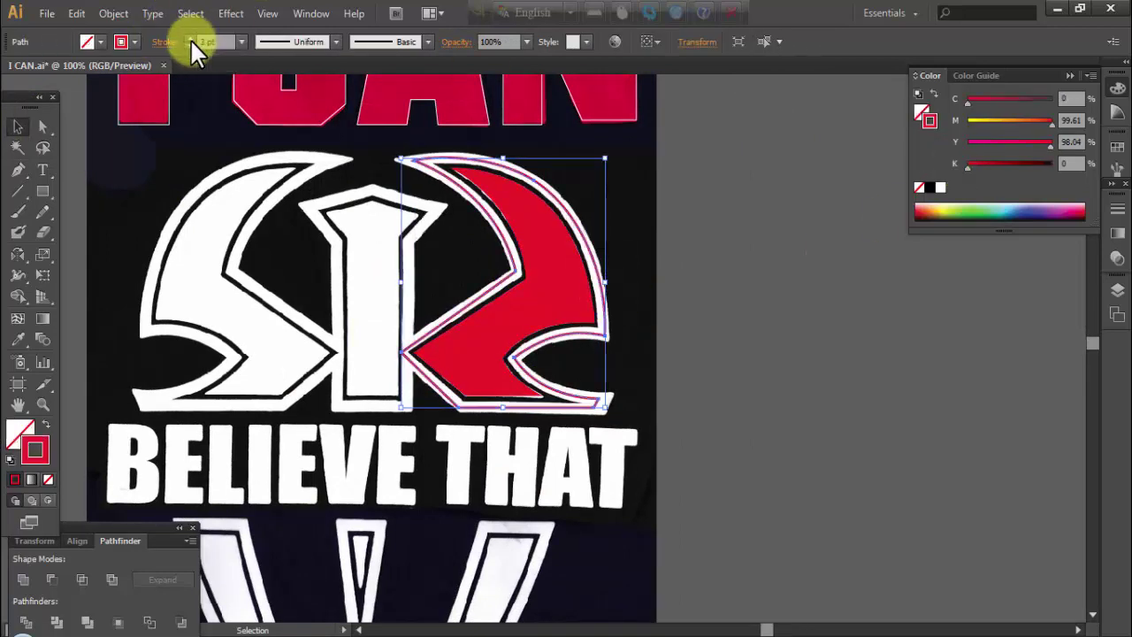
click(190, 39)
click(190, 39)
click(190, 39)
click(191, 39)
click(190, 39)
click(190, 39)
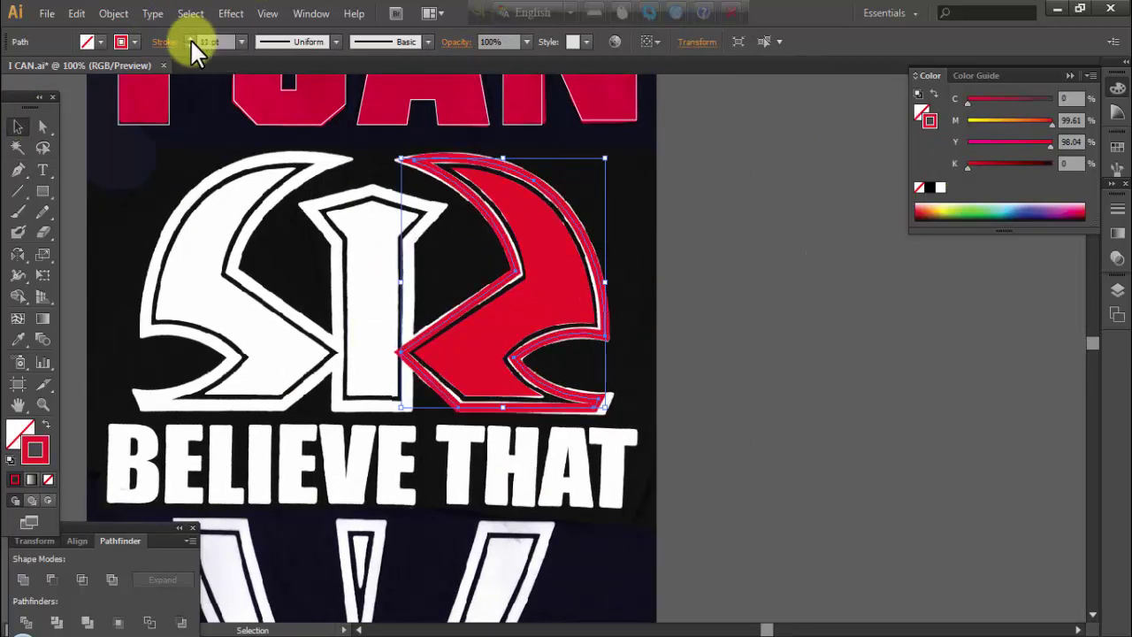
key(ctrl+minus)
key(ctrl+minus)
Show the rulers and switch their units to inches
click(735, 396)
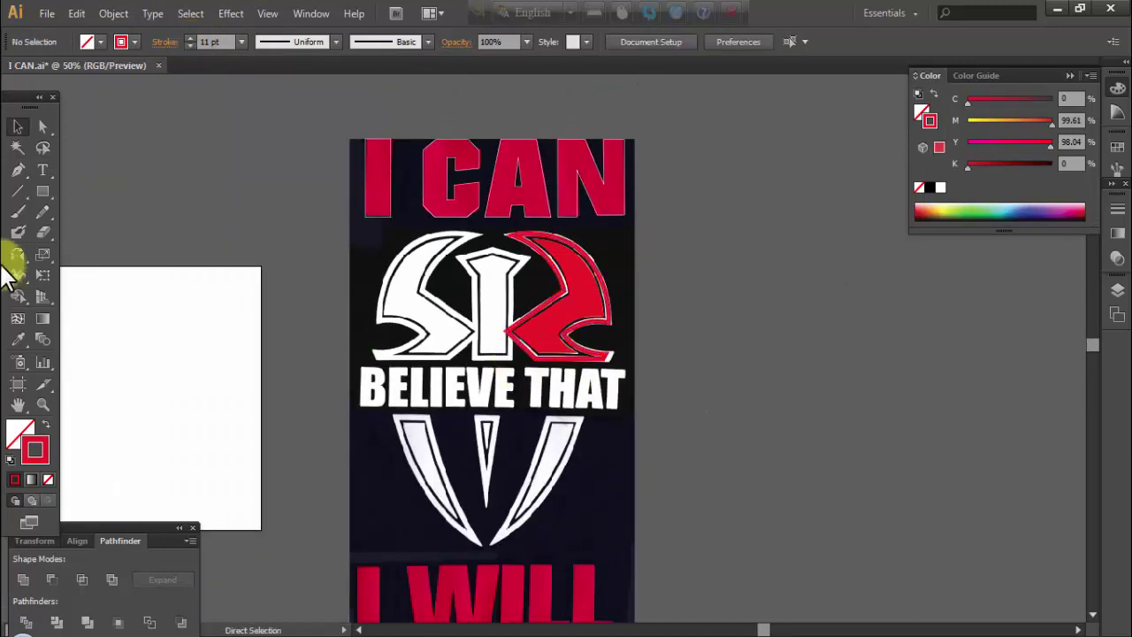
click(42, 191)
click(278, 249)
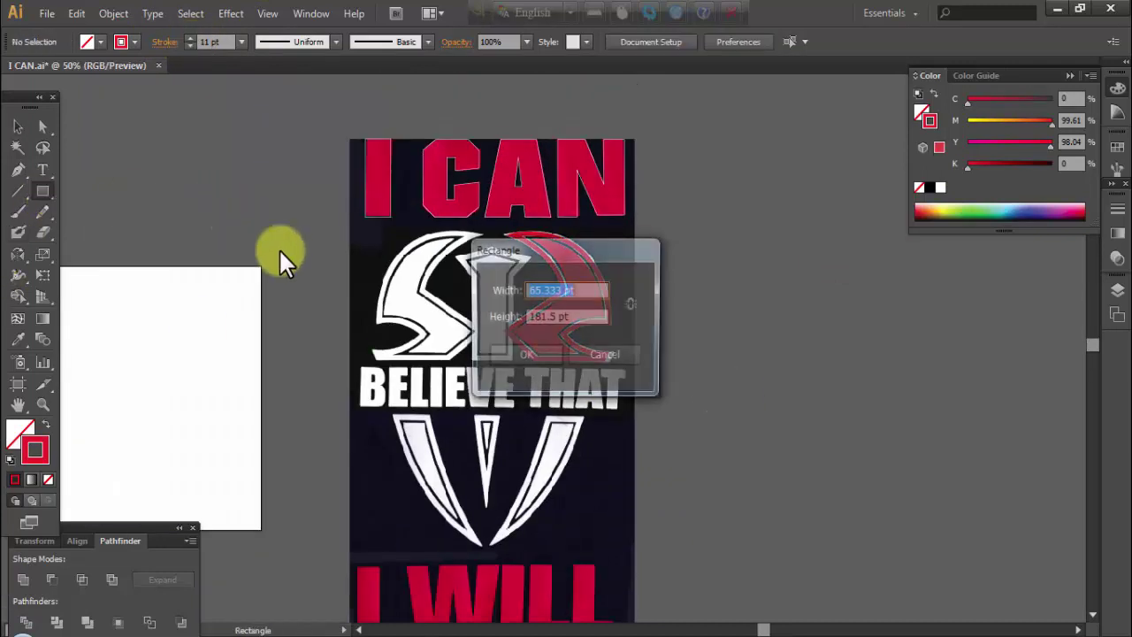
click(605, 355)
key(ctrl+r)
right_click(441, 79)
click(492, 135)
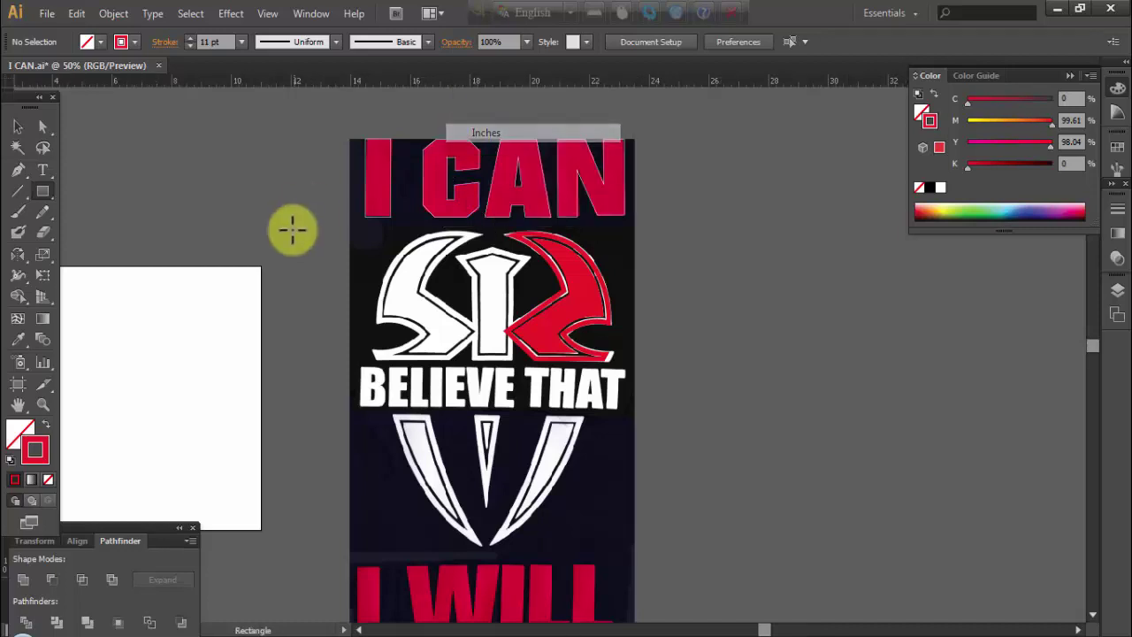
Create a 12-inch-wide guide rectangle, then scale the image and traced paths up to match
click(292, 245)
text(12)
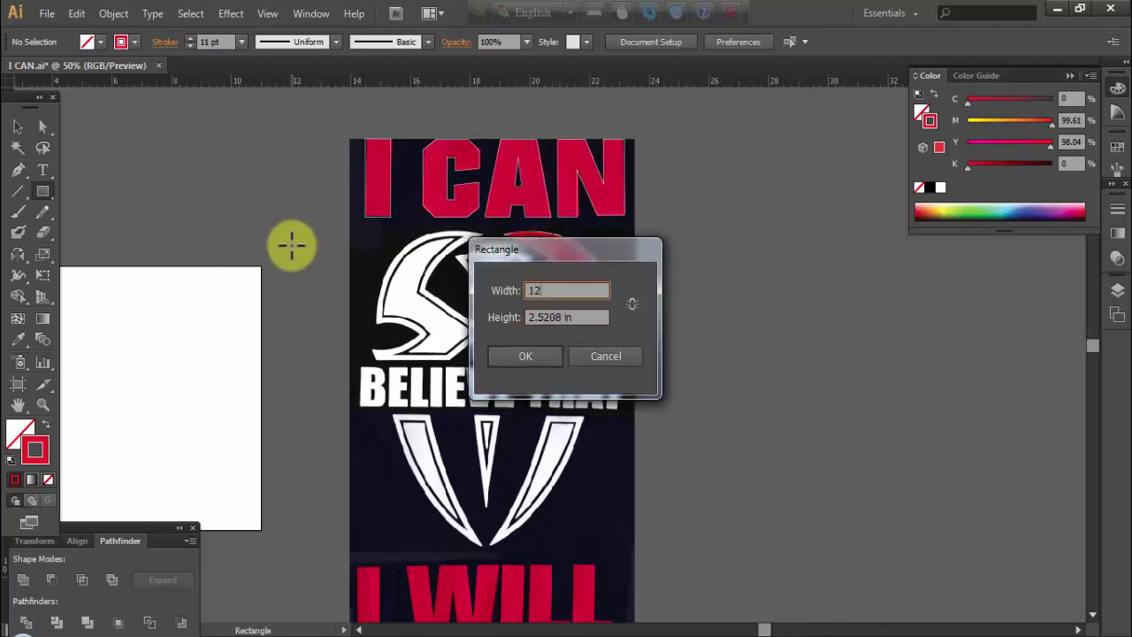
key(Return)
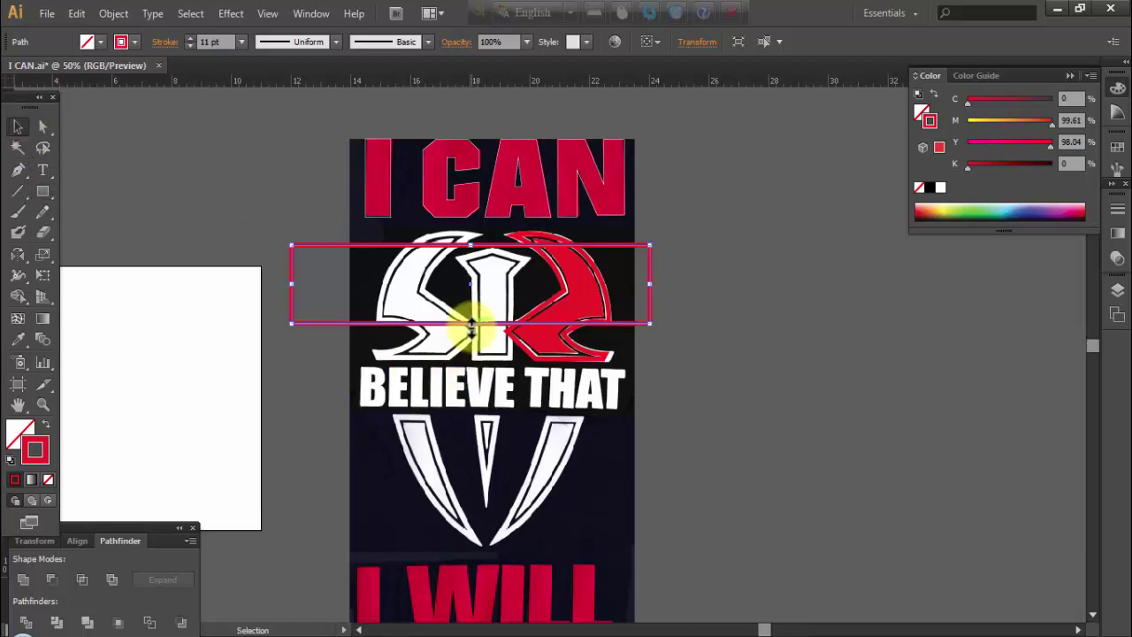
drag(472, 329, 471, 569)
key(ctrl+minus)
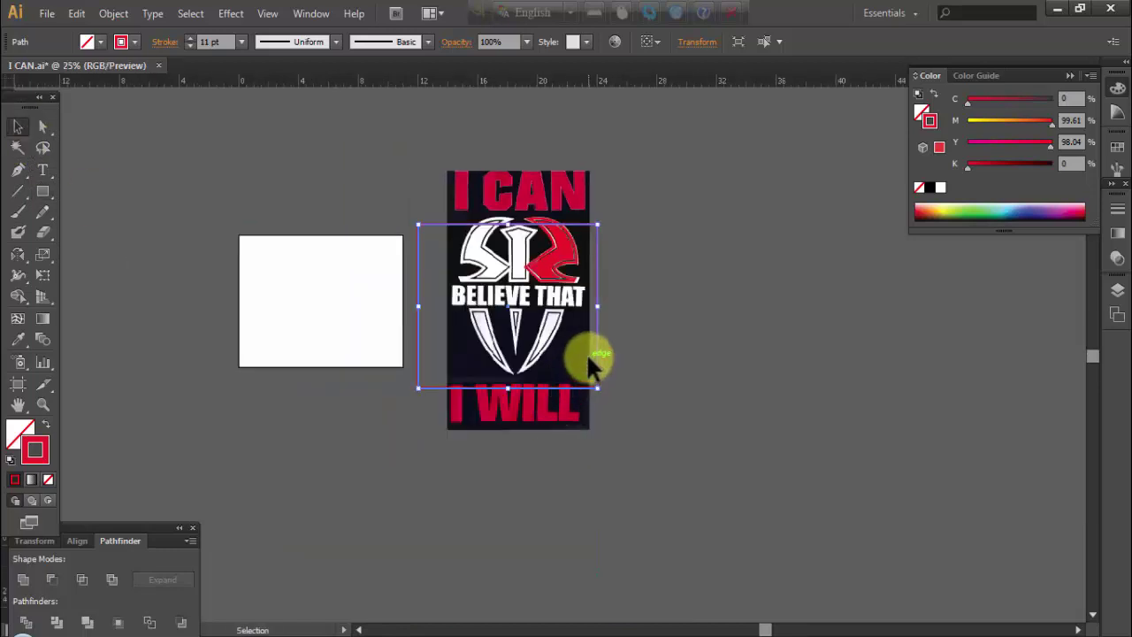
drag(589, 355, 806, 291)
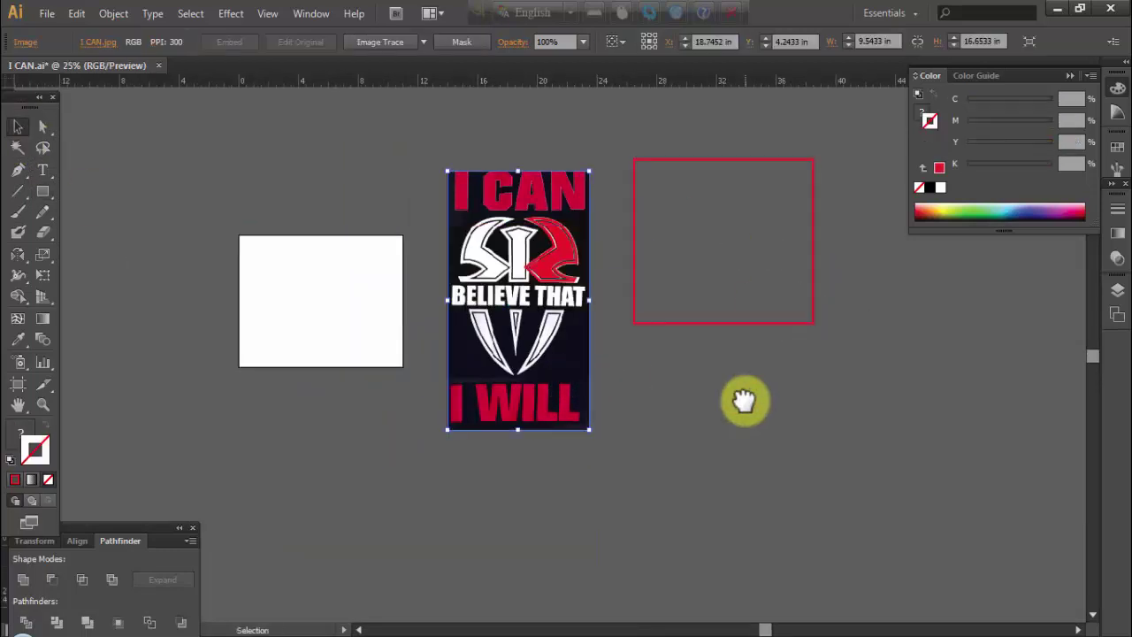
mouse_move(420, 158)
mouse_down()
mouse_move(592, 467)
mouse_move(613, 472)
mouse_up()
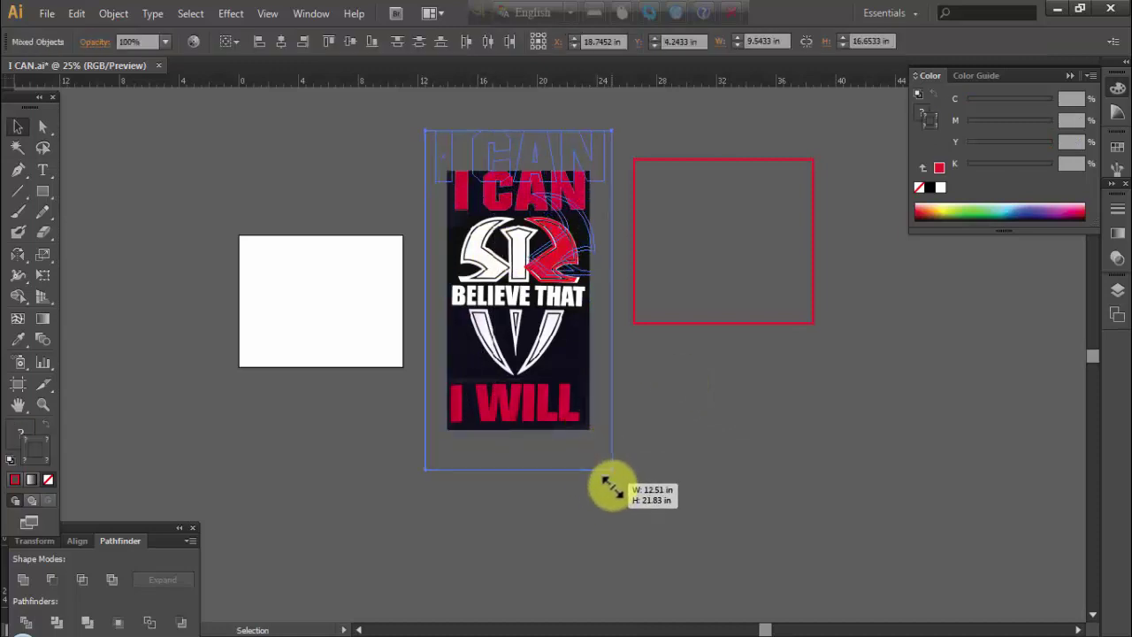
click(742, 315)
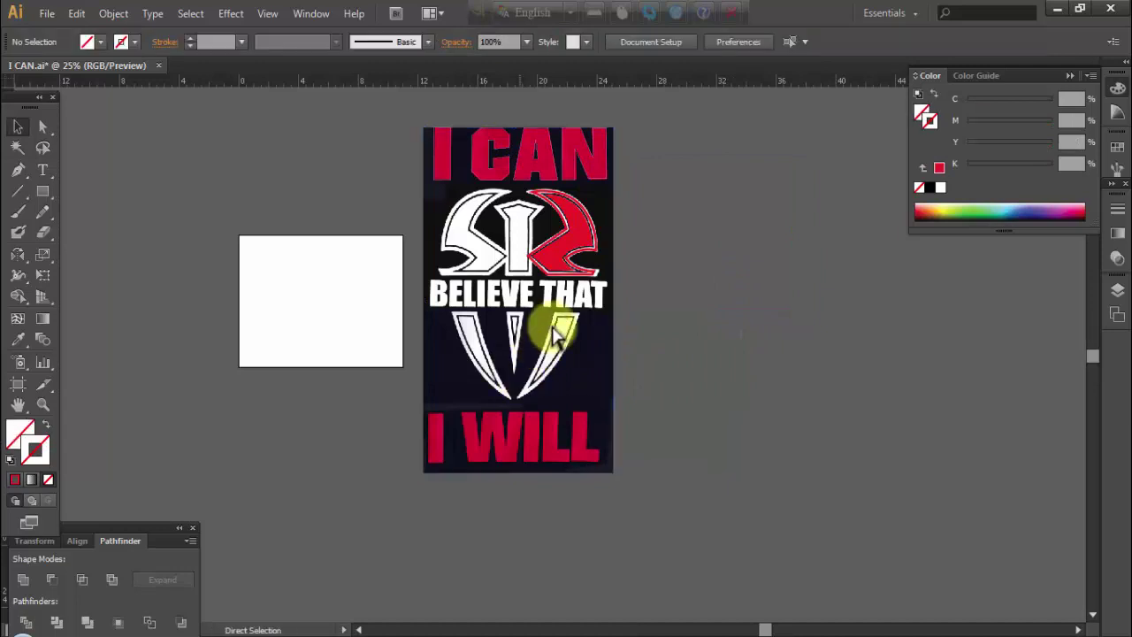
Save the file as I CAN.ai and select the red right crescent outline
key(ctrl+s)
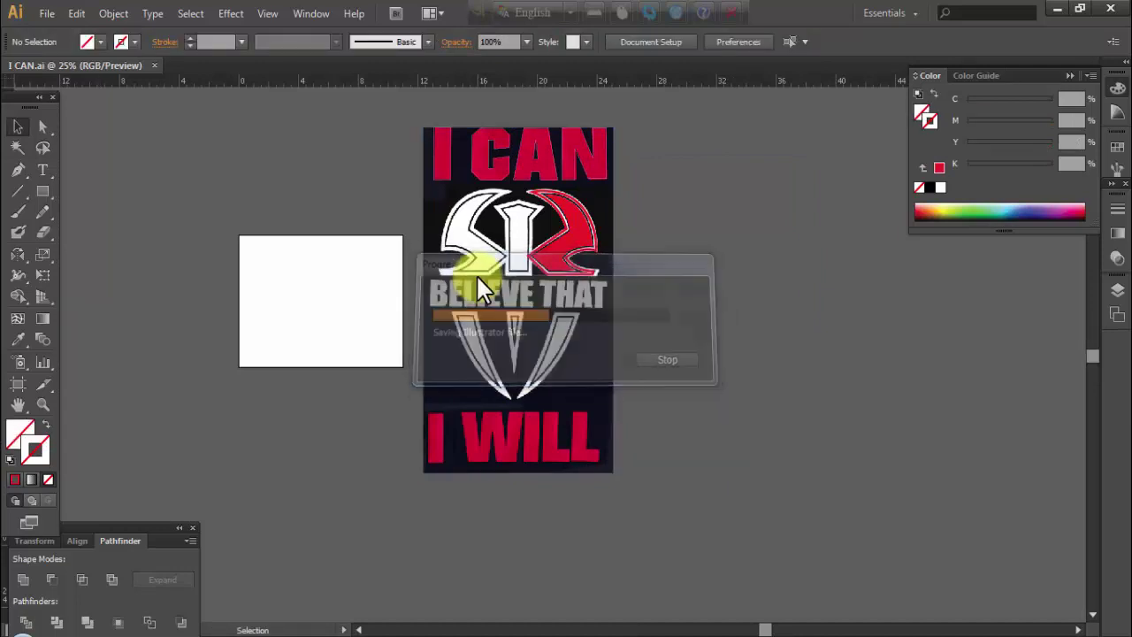
key(z)
drag(596, 261, 607, 324)
key(v)
click(628, 298)
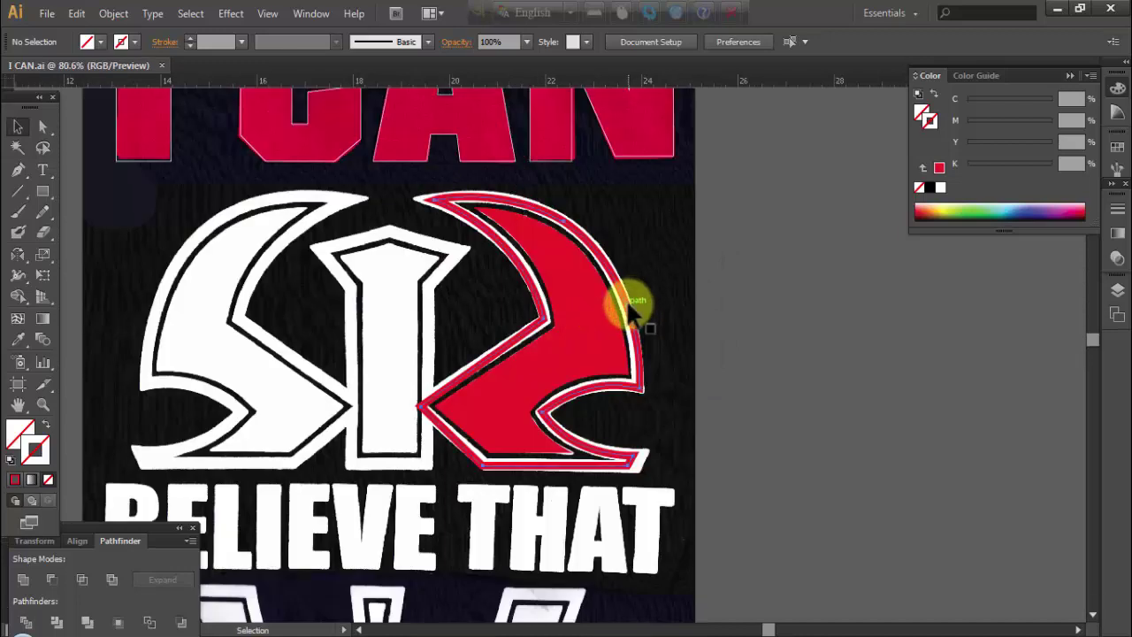
Raise the crescent outline's stroke weight to 16 pt and deselect
click(191, 38)
click(190, 35)
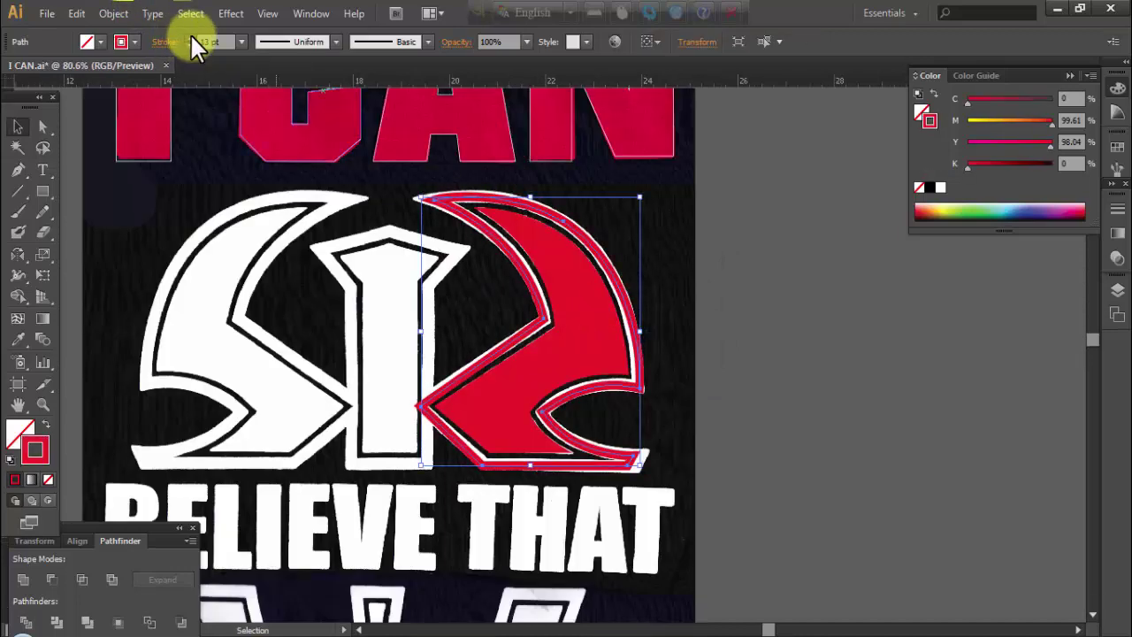
click(190, 35)
click(191, 35)
click(190, 36)
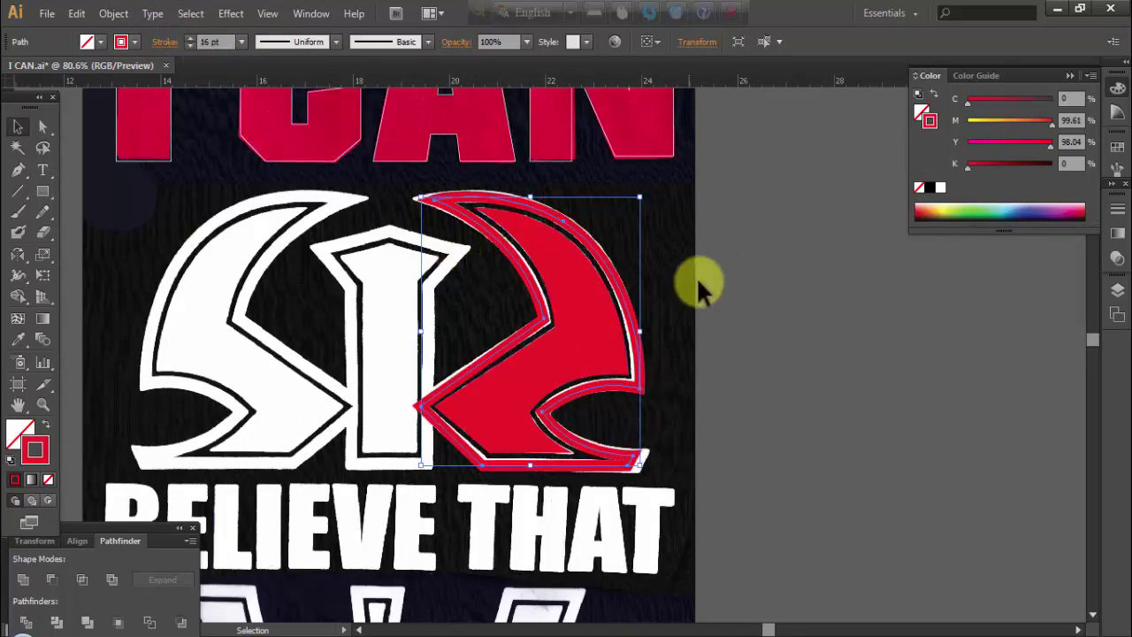
click(722, 278)
drag(405, 387, 500, 351)
Alt-drag a copy of the red crescent left, reflect it vertically, and nudge it over the left crescent
click(611, 352)
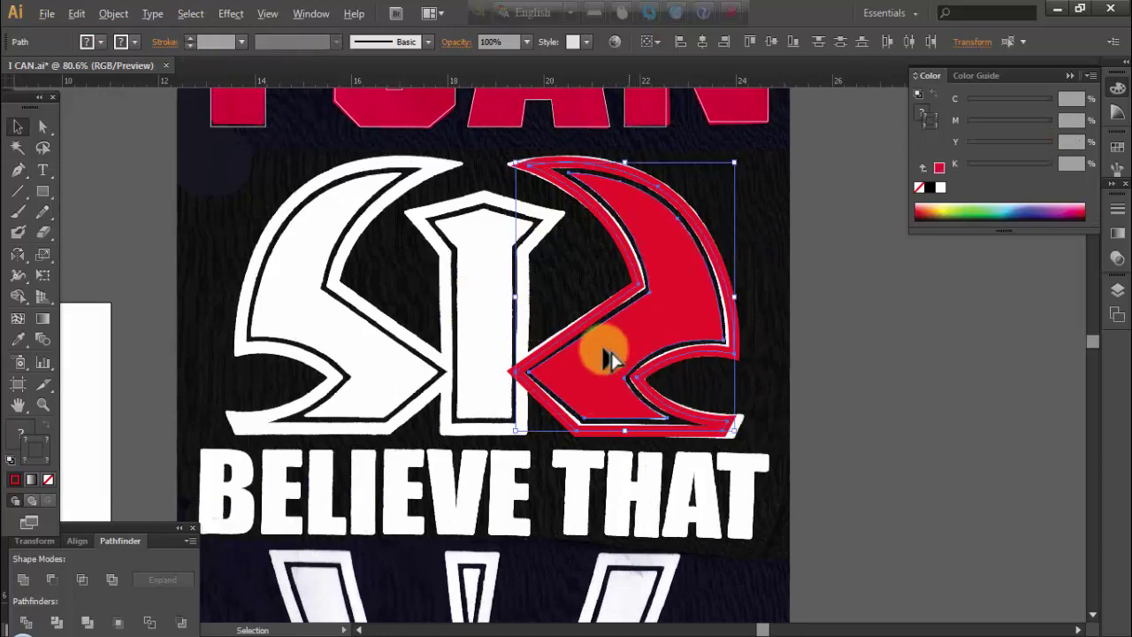
drag(611, 352, 244, 352)
double_click(18, 254)
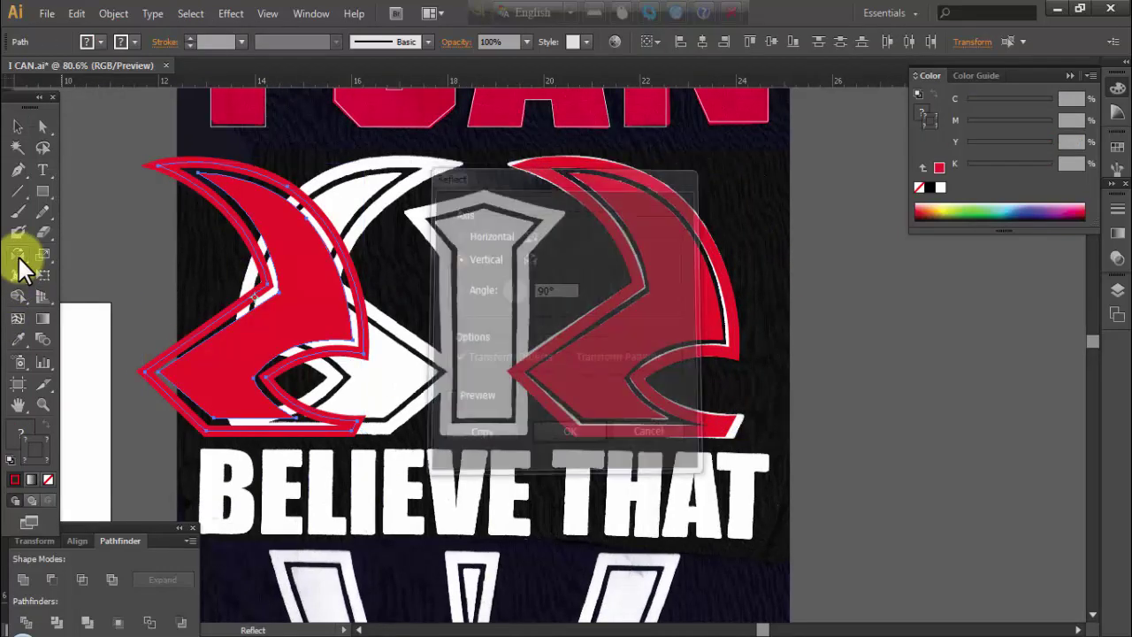
key(Return)
click(18, 128)
key(shift+Right)
key(shift+Right)
key(shift+Right)
key(shift+Right)
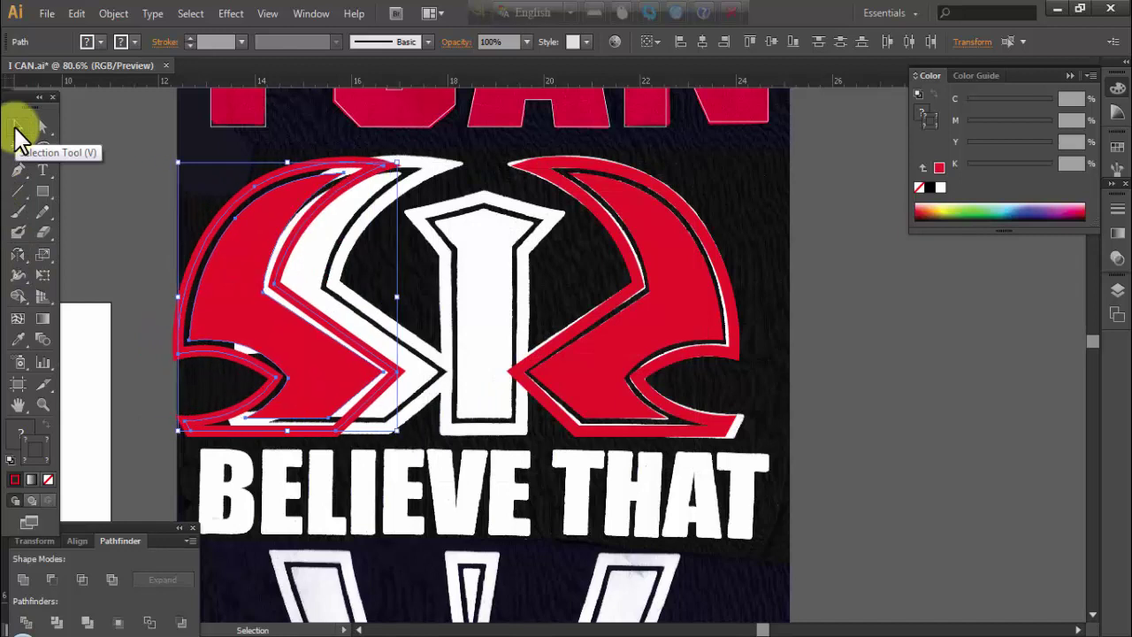
key(shift+Right)
key(shift+Right)
key(shift+Right)
key(shift+Right)
key(shift+Right)
key(shift+Right)
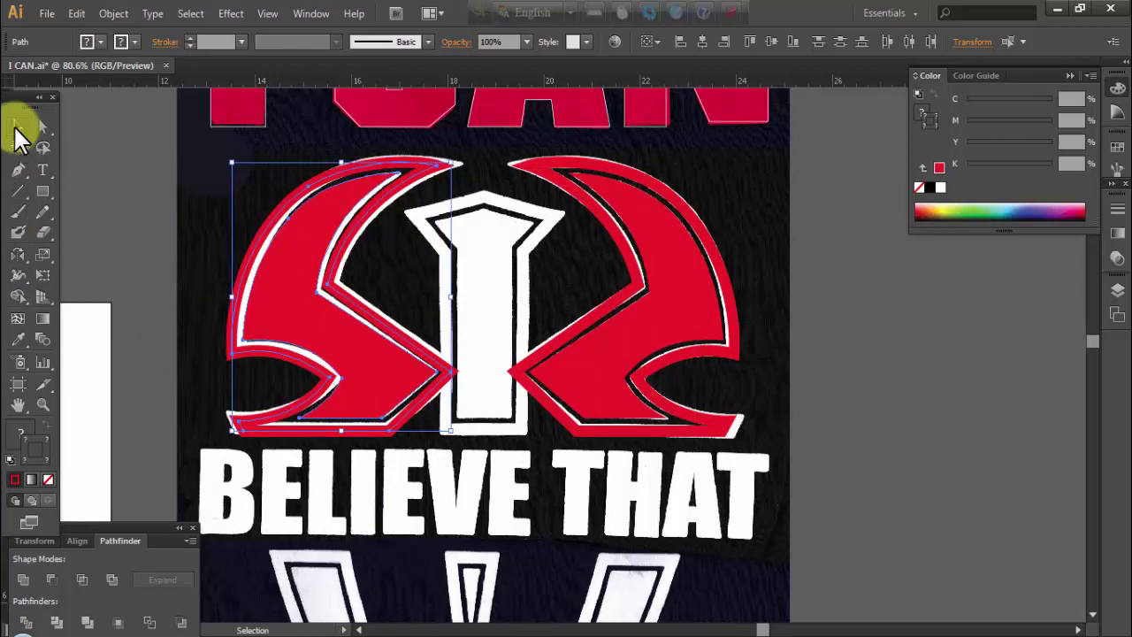
key(Right)
key(Right)
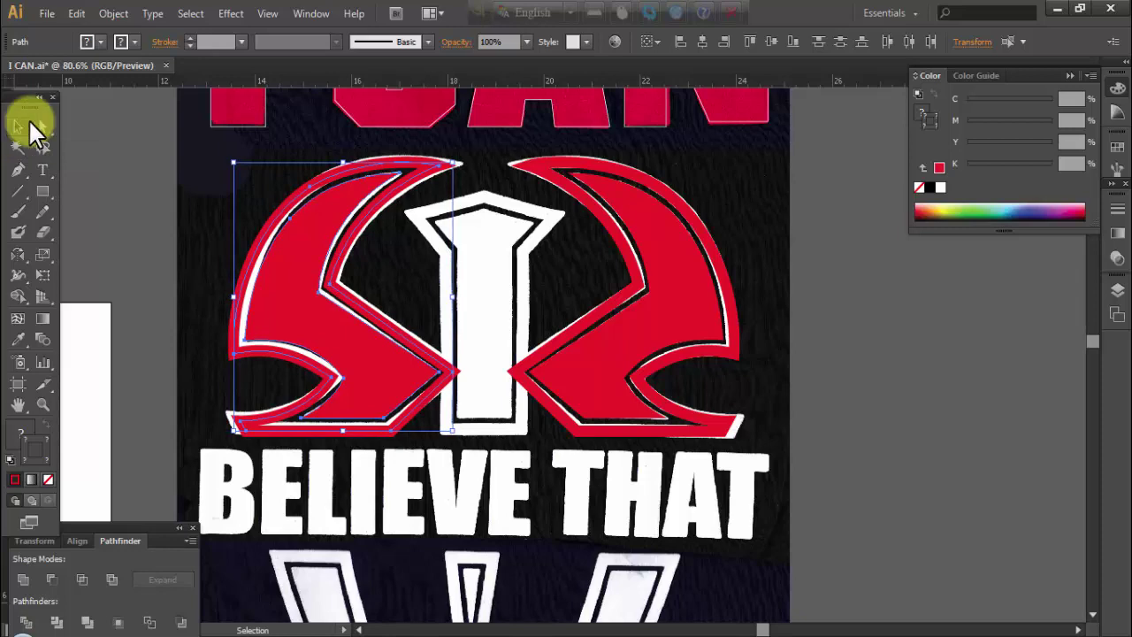
click(513, 343)
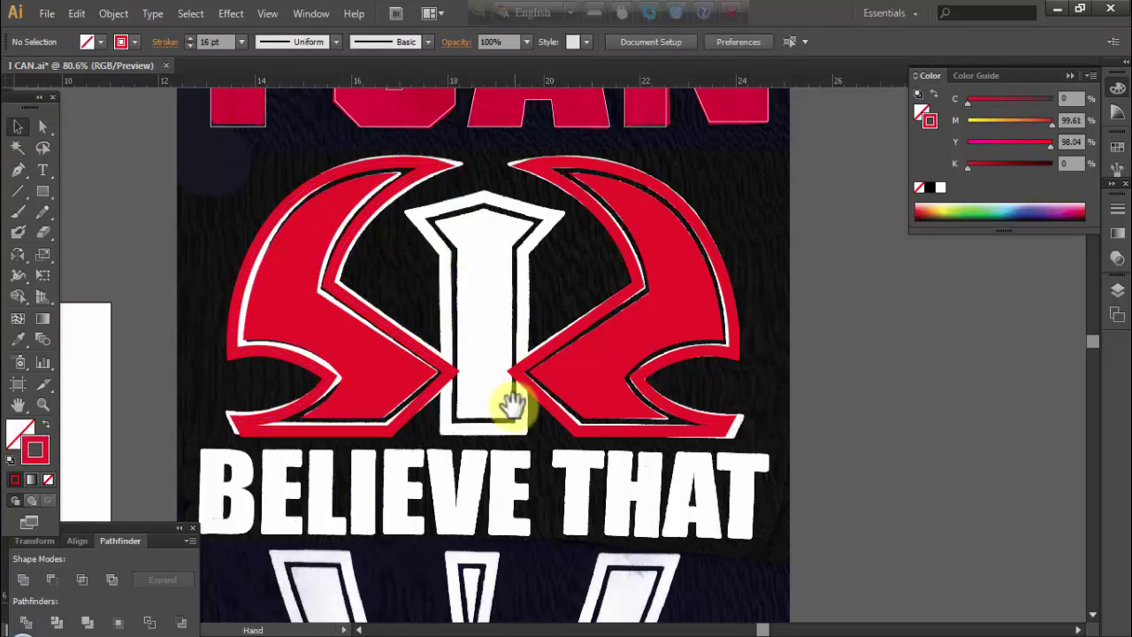
Trace the right V blade's outline in red with curved Pen anchors
scroll(511, 405, down, 1)
scroll(531, 265, down, 3)
scroll(527, 305, down, 1)
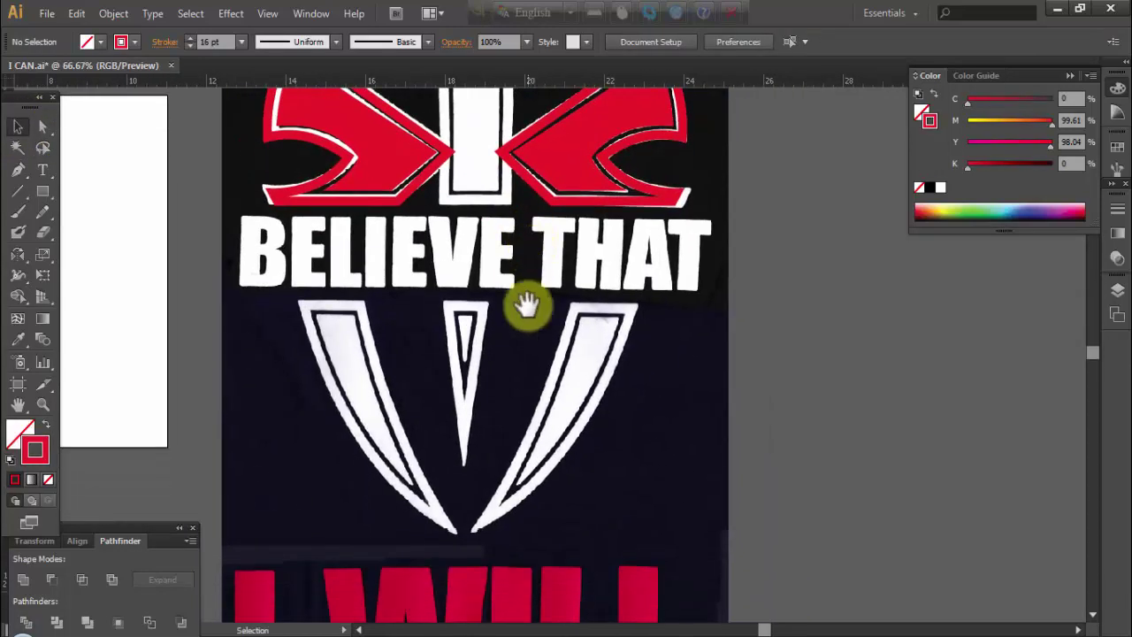
key(p)
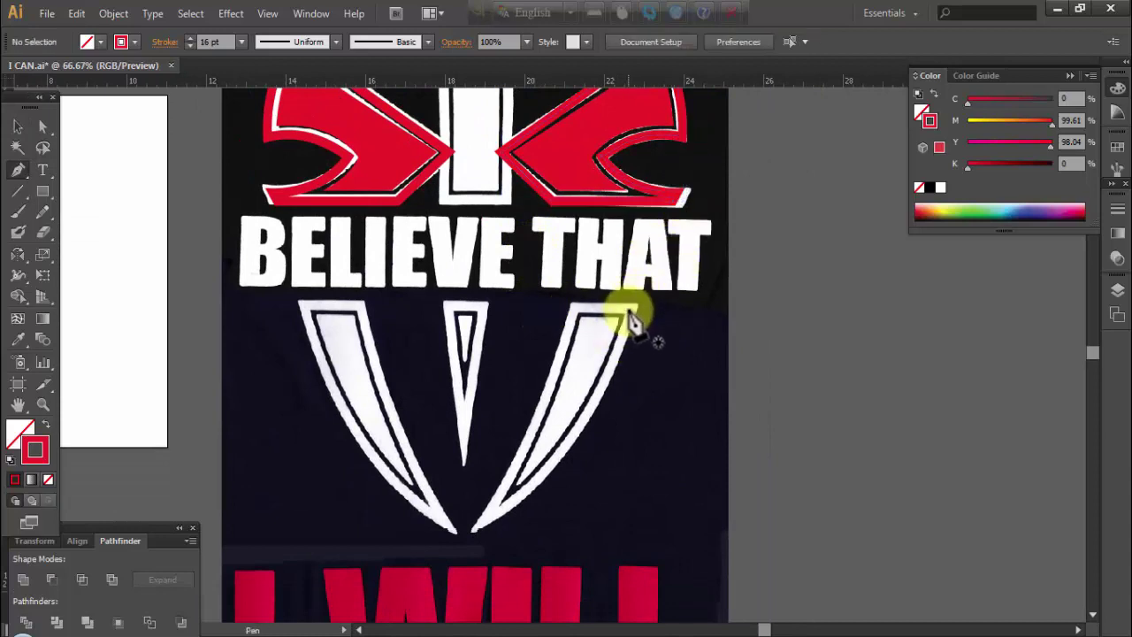
click(630, 310)
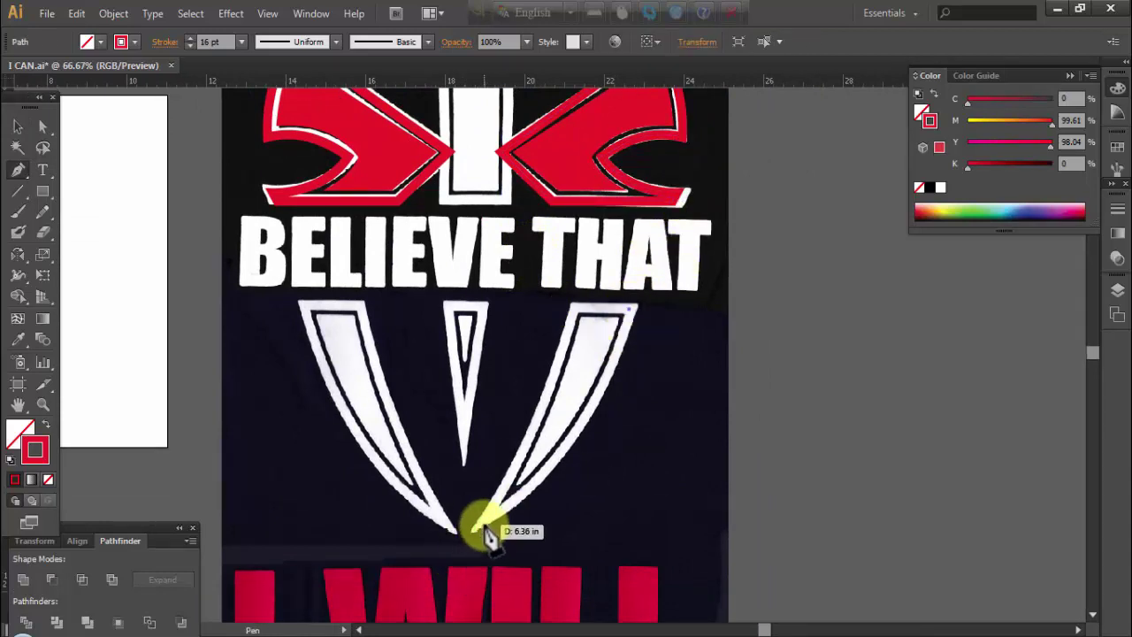
click(480, 528)
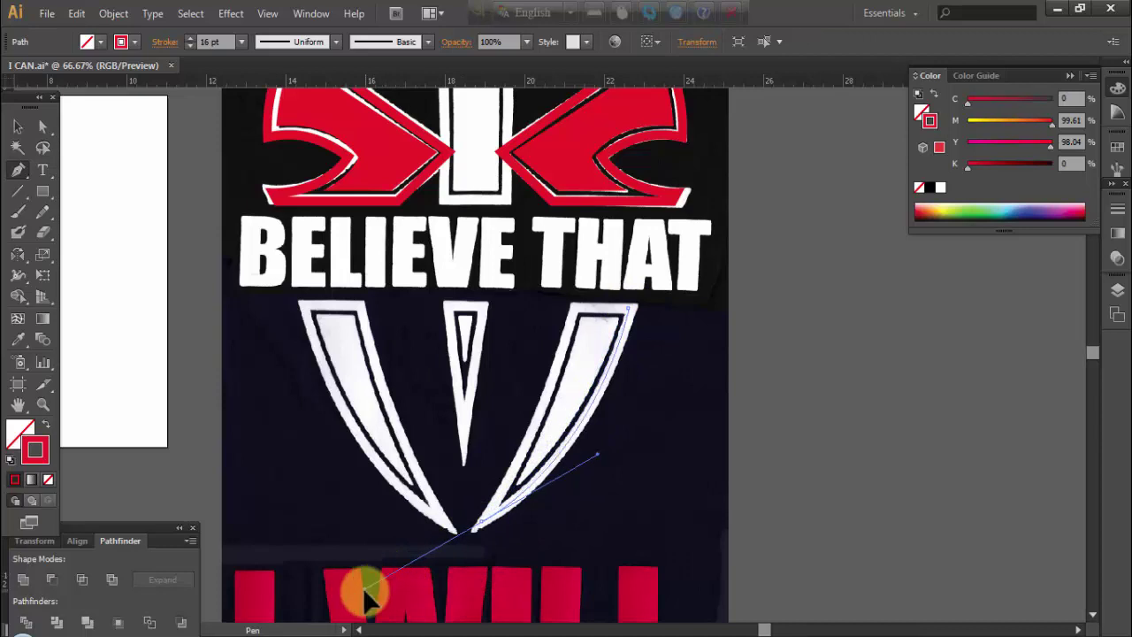
drag(390, 583, 540, 482)
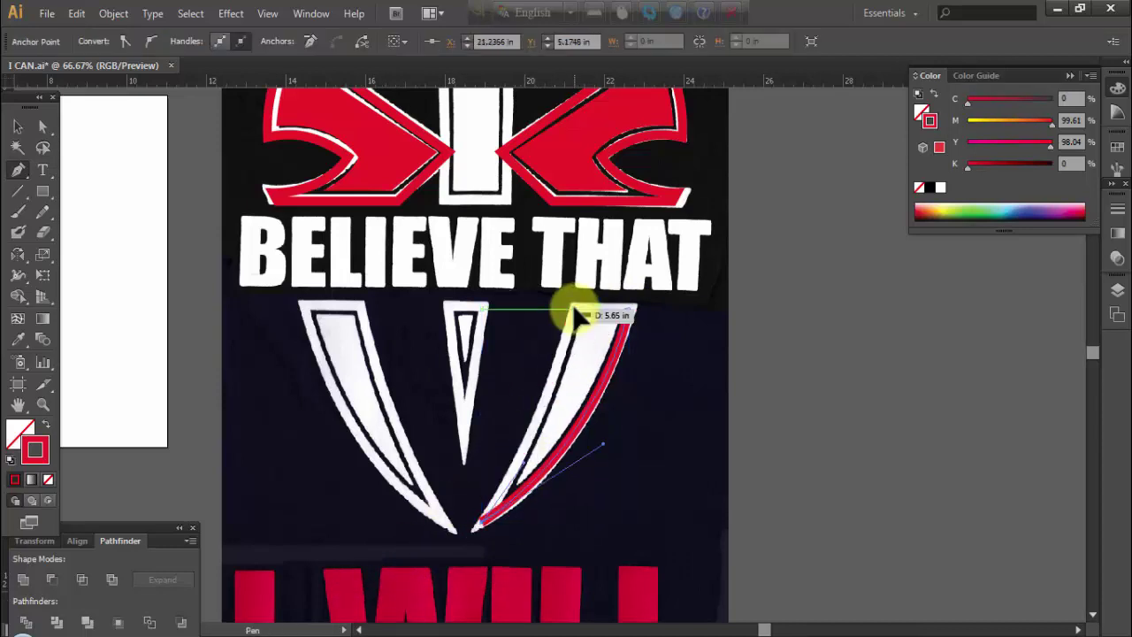
drag(577, 310, 576, 275)
drag(630, 310, 637, 328)
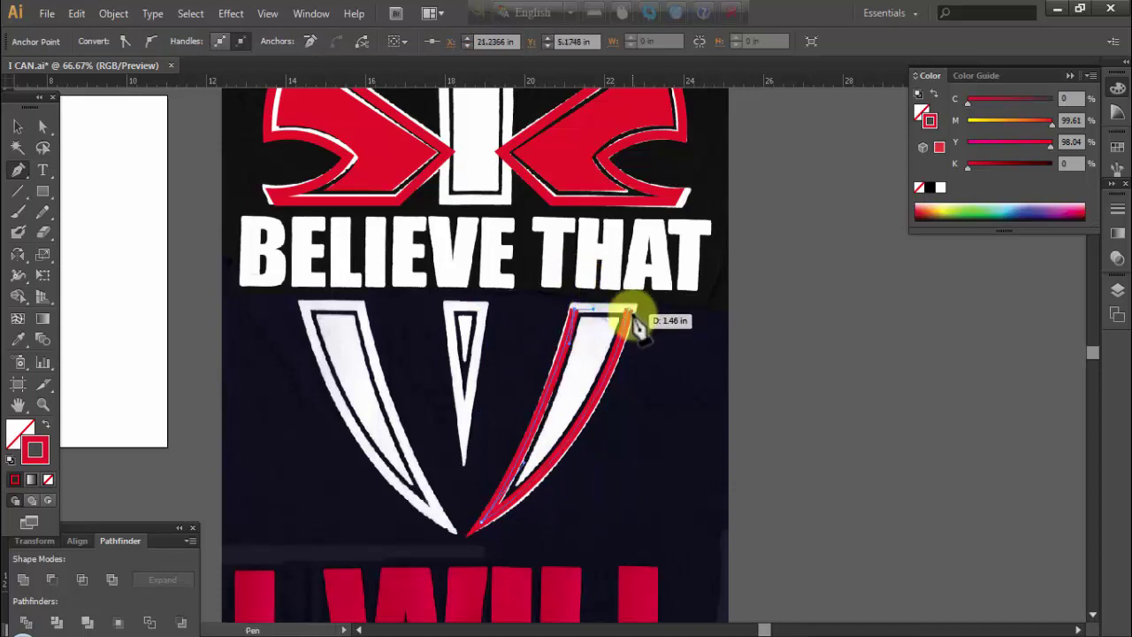
ctrl+click(665, 346)
click(25, 132)
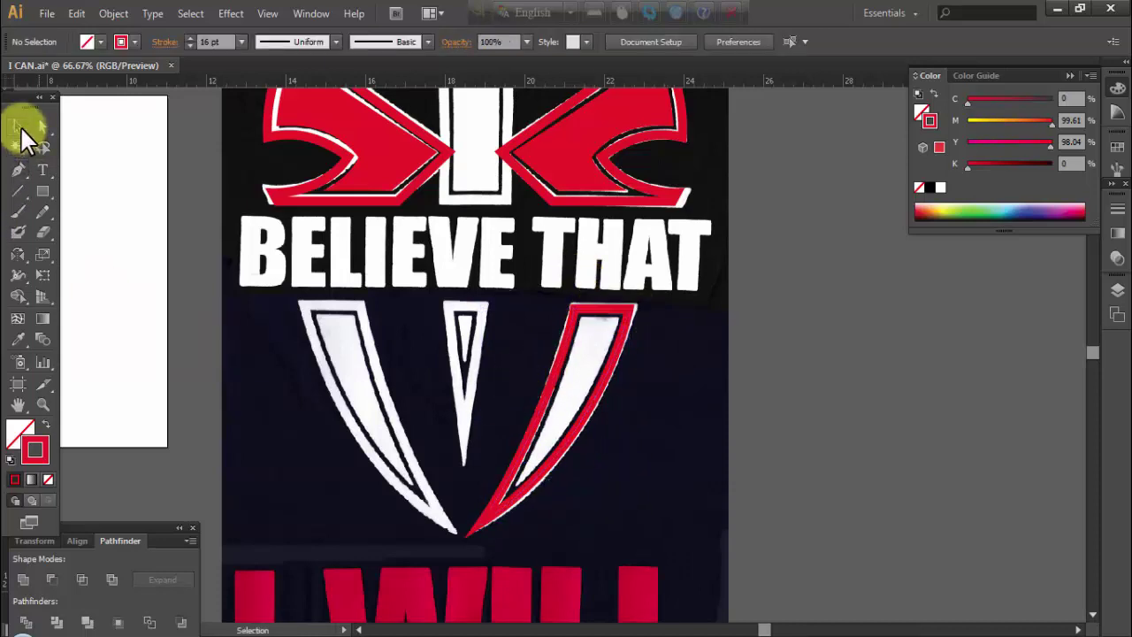
Narrow the red blade outline slightly so it fits the blade
key(ctrl+plus)
click(534, 404)
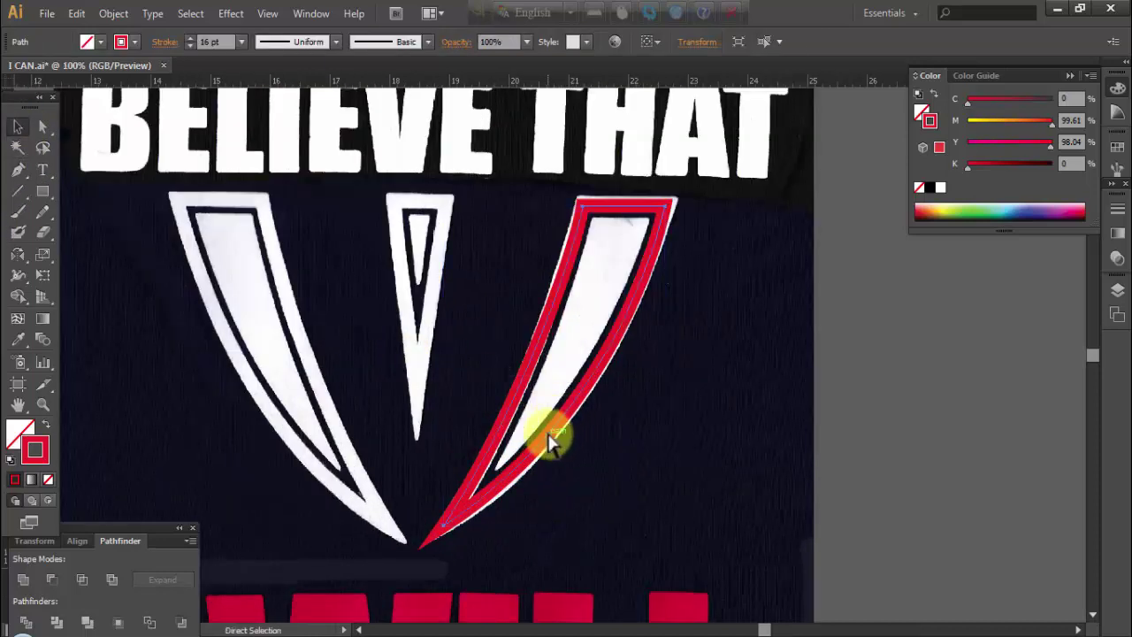
key(v)
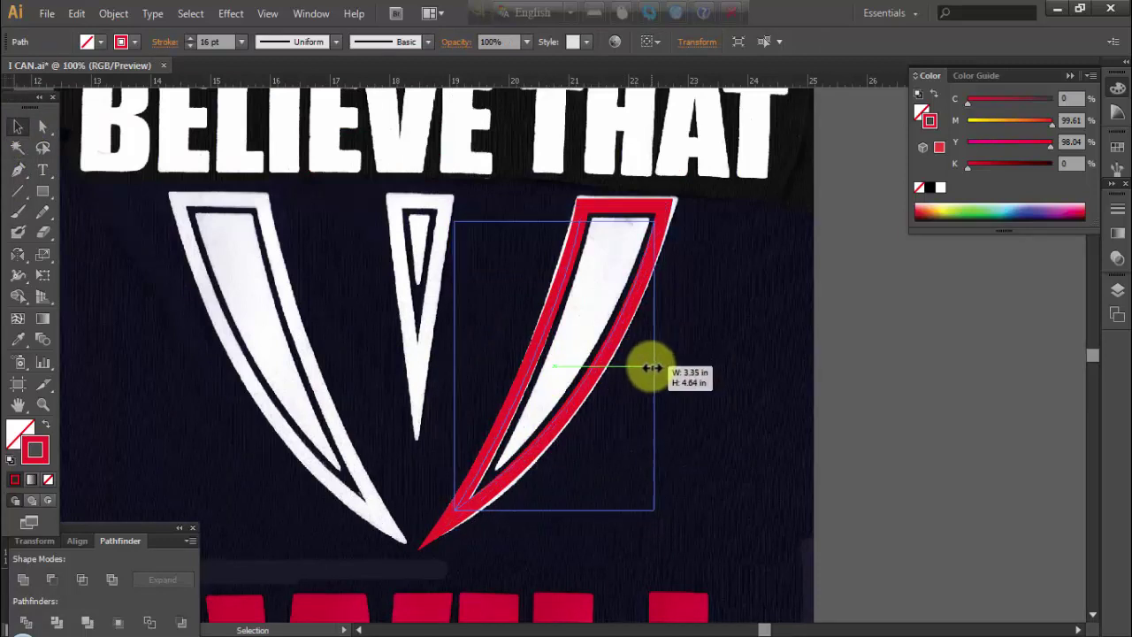
drag(663, 368, 653, 369)
click(650, 371)
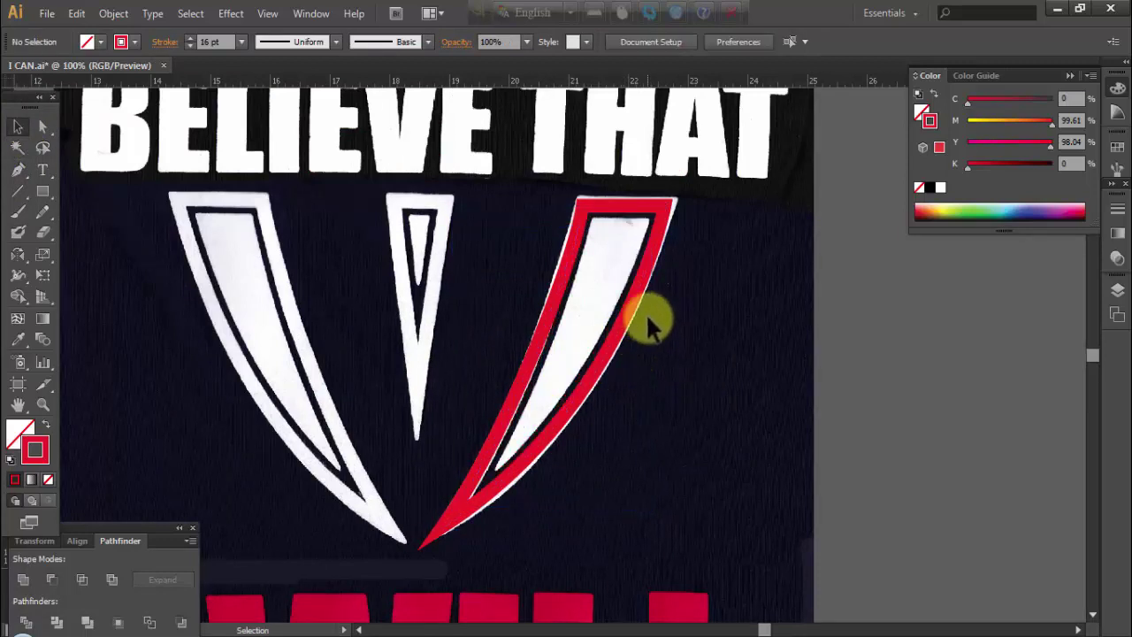
Draw the blade's inner shape and swap it to a solid red fill with no stroke
key(p)
click(648, 228)
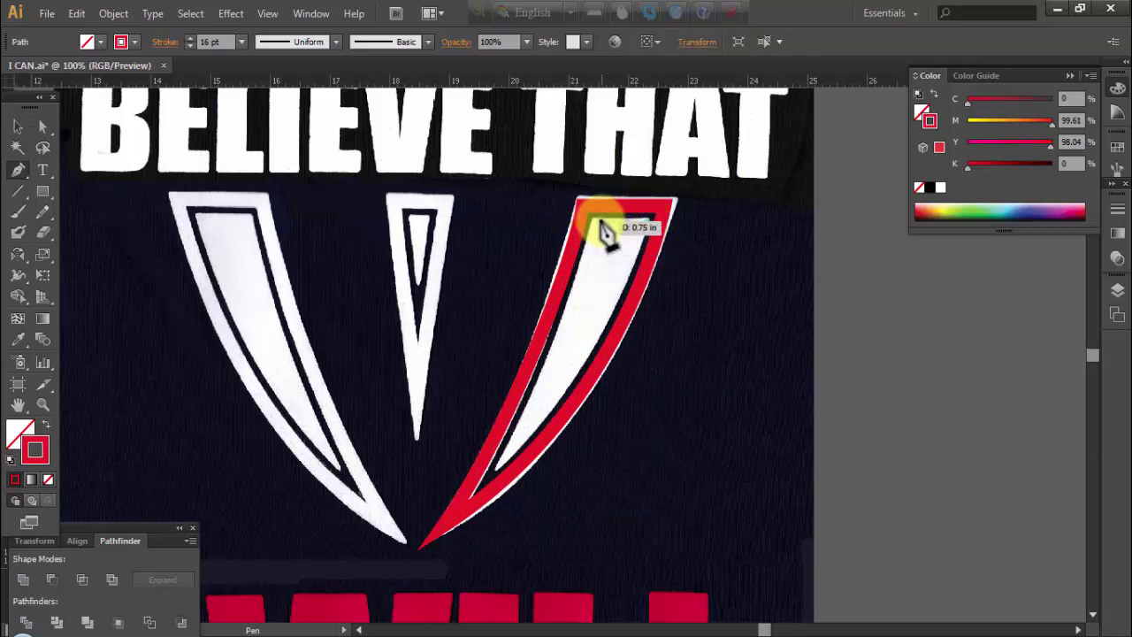
click(594, 222)
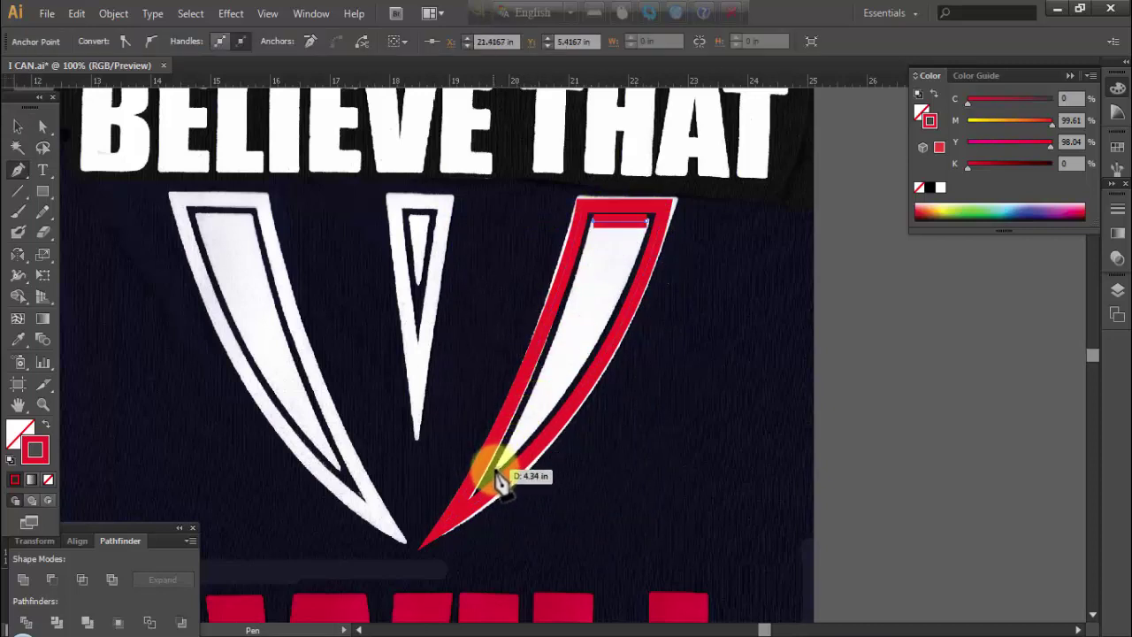
drag(496, 471, 441, 513)
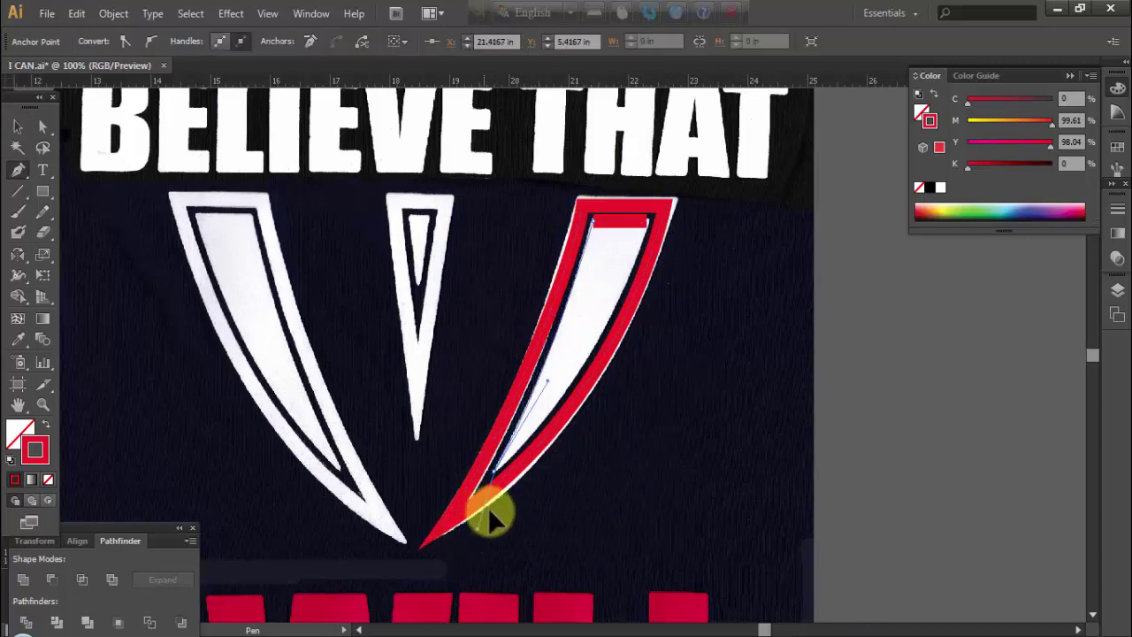
drag(649, 228, 662, 203)
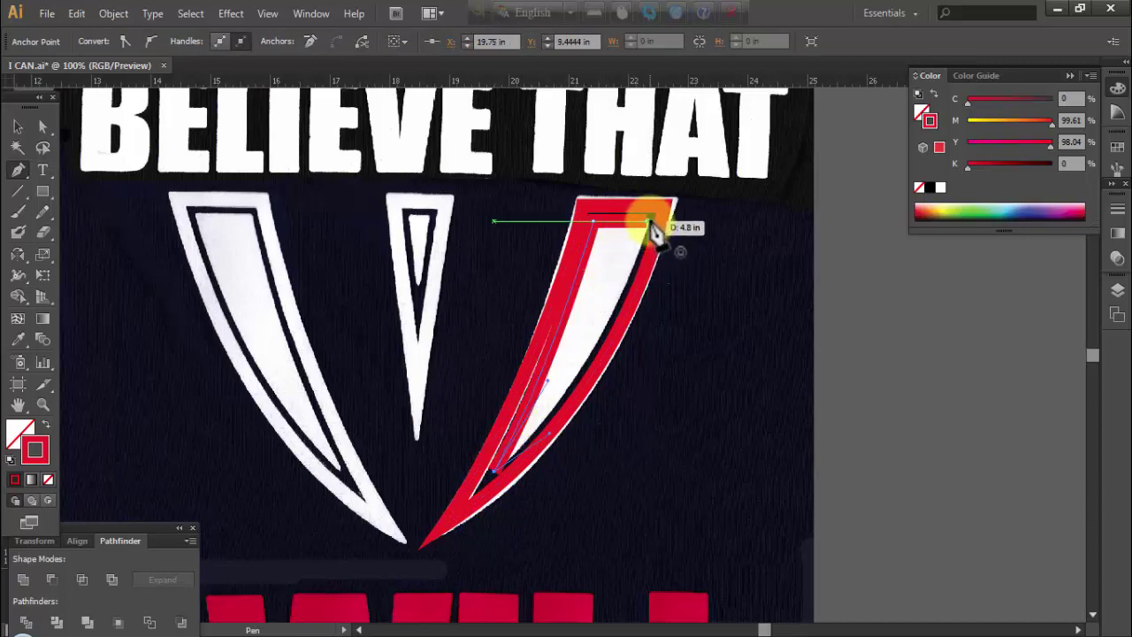
key(shift+x)
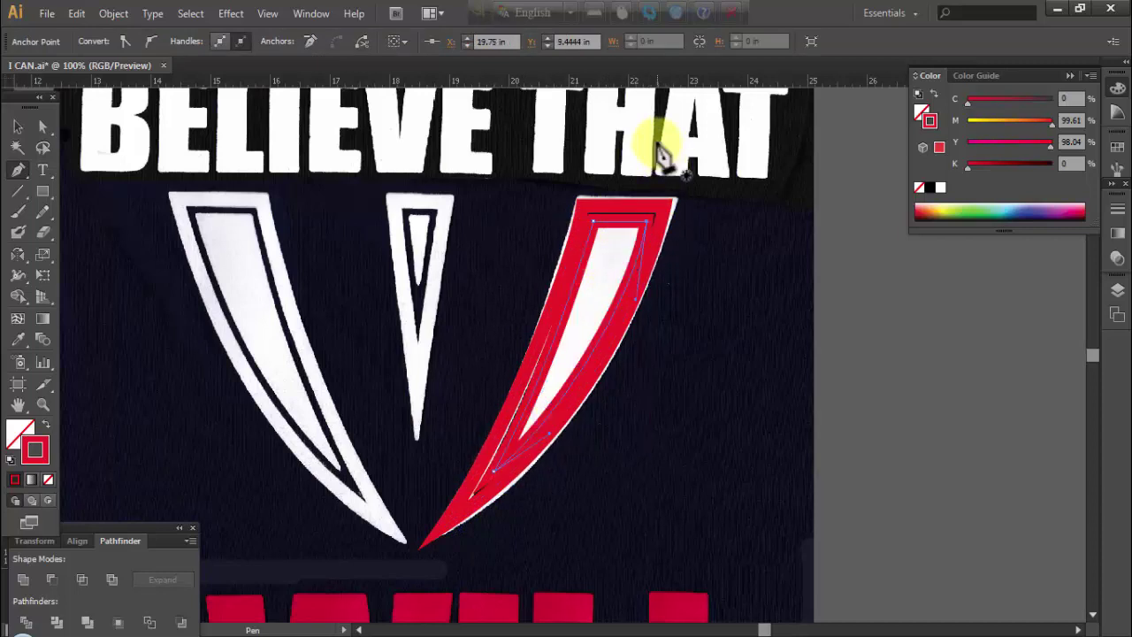
Alt-drag a copy of the red blade shapes left and reflect it across the vertical axis
ctrl+click(124, 235)
click(17, 126)
click(610, 292)
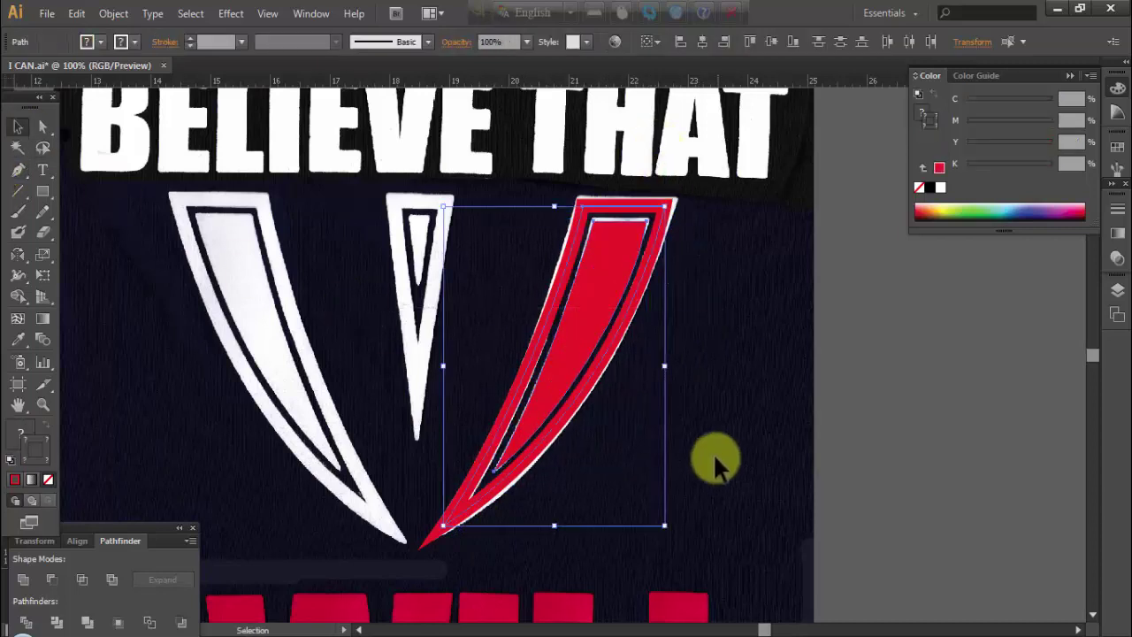
drag(583, 358, 363, 359)
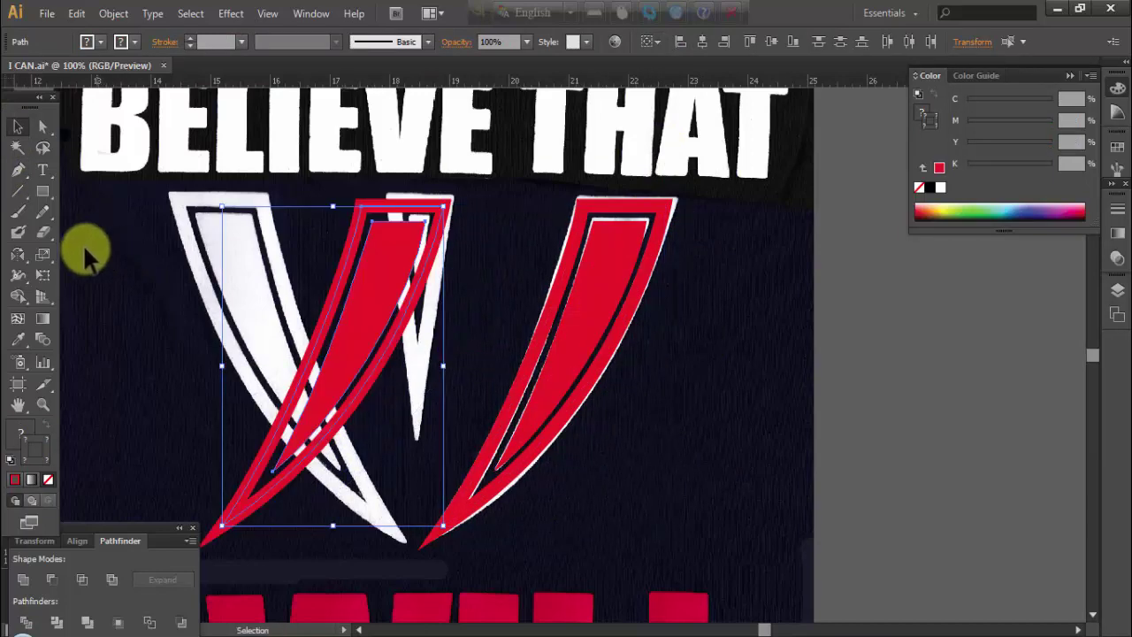
double_click(18, 254)
key(Return)
Move the mirrored blade onto the left blade, then nudge both red blades right to align
click(18, 127)
drag(304, 298, 278, 310)
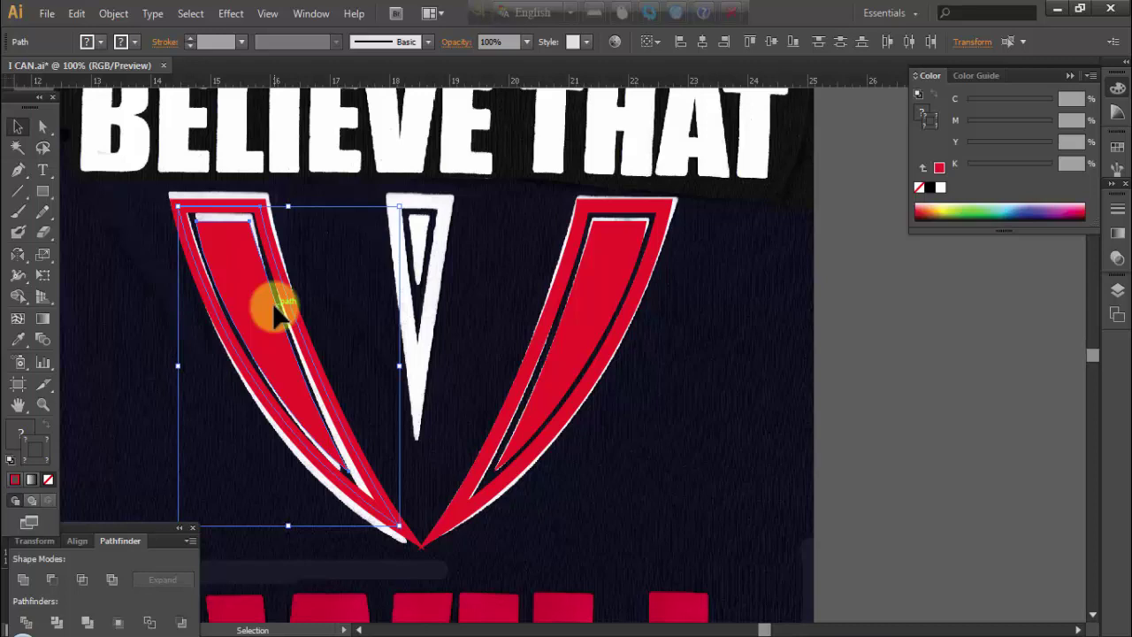
key(shift+Left)
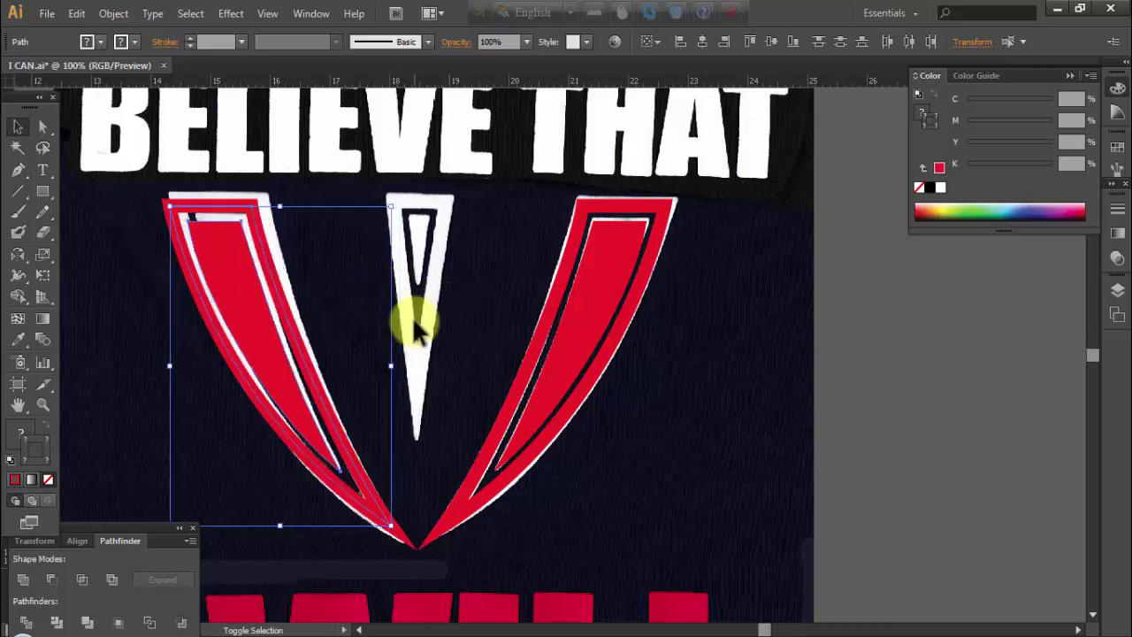
key(shift+Left)
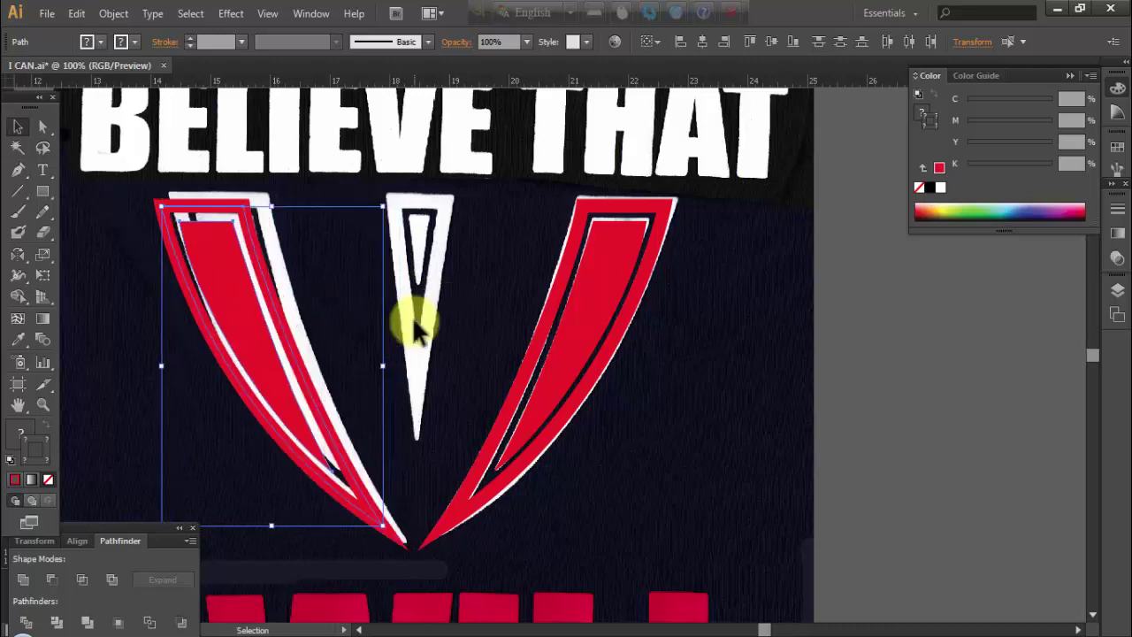
drag(132, 250, 724, 437)
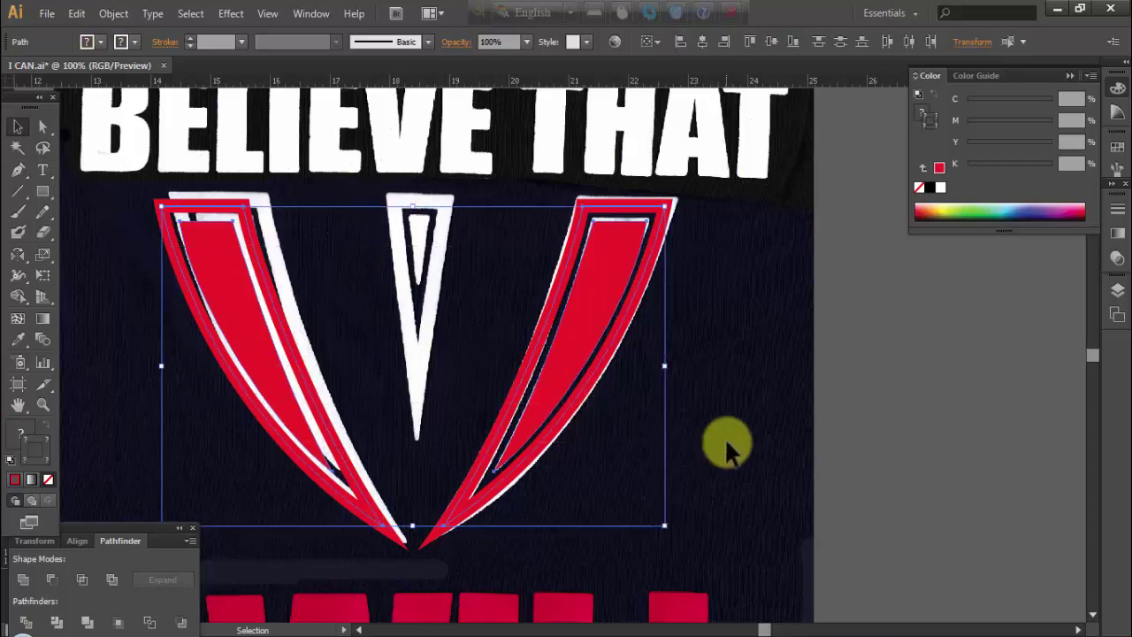
key(shift+Right)
Zoom in on the middle spike's triangle and get the Pen tool ready
click(555, 392)
key(ctrl+minus)
key(ctrl+minus)
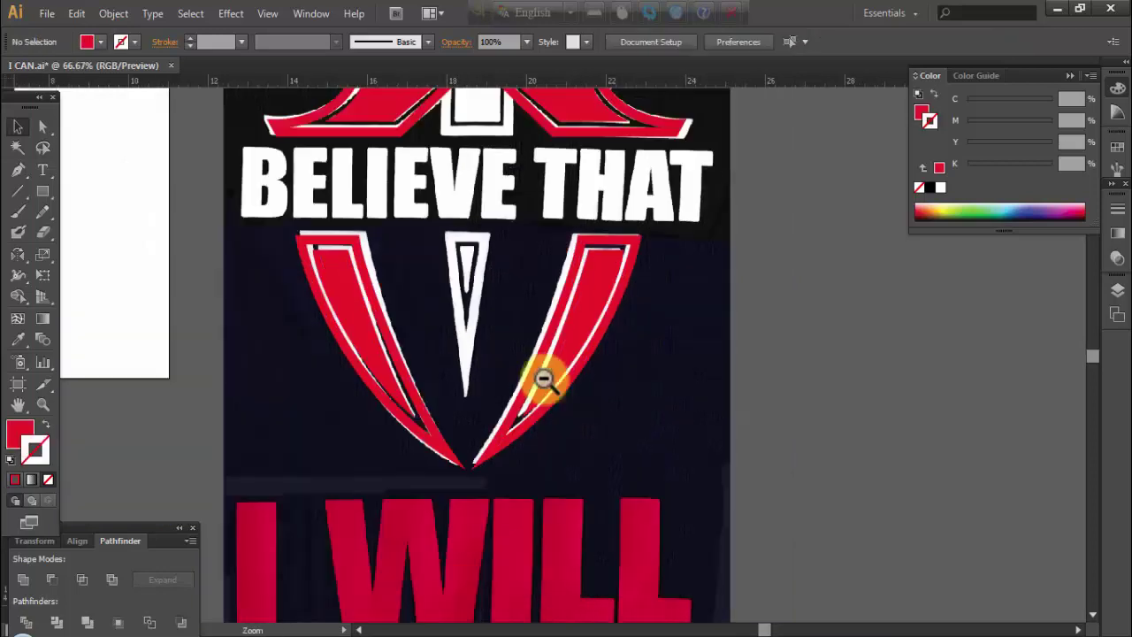
scroll(572, 362, up, 2)
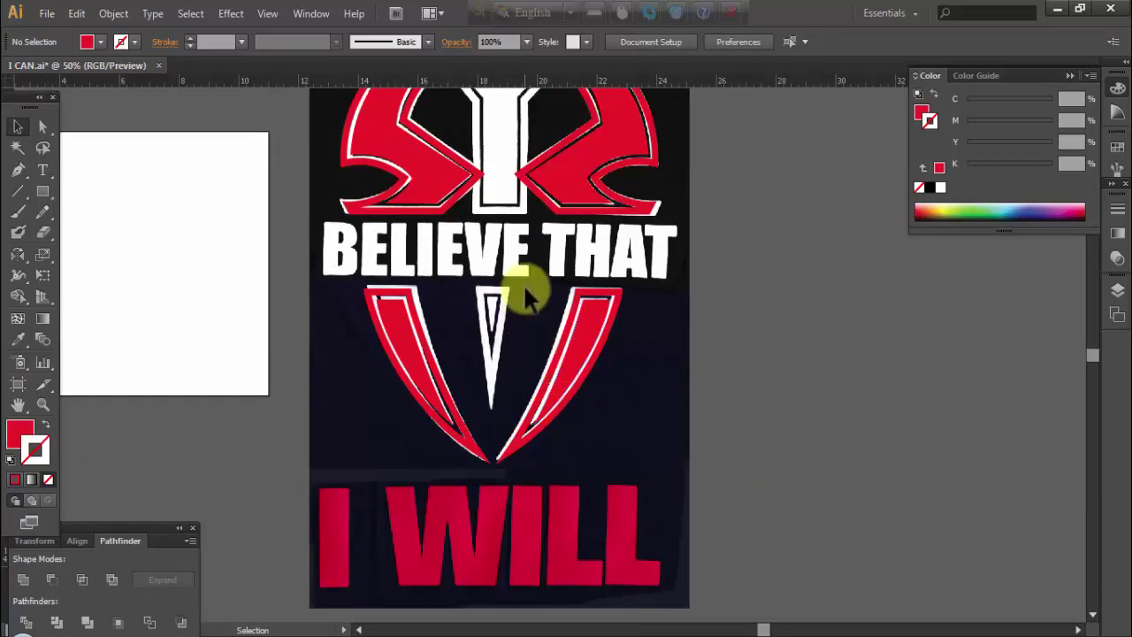
key(ctrl+plus)
key(ctrl+plus)
key(a)
key(ctrl+plus)
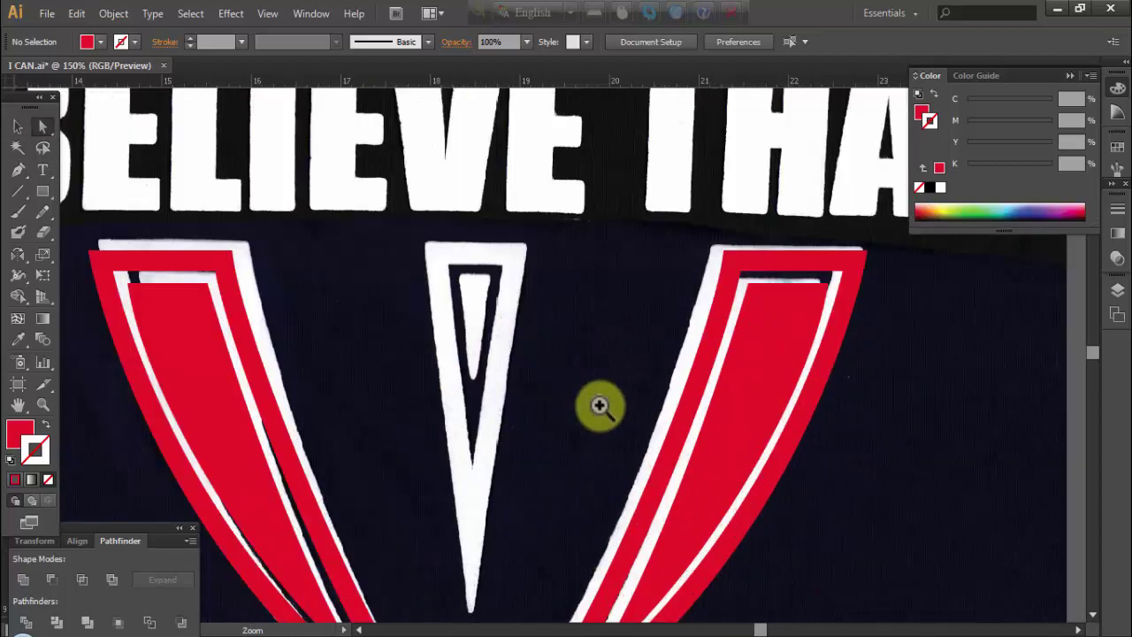
key(p)
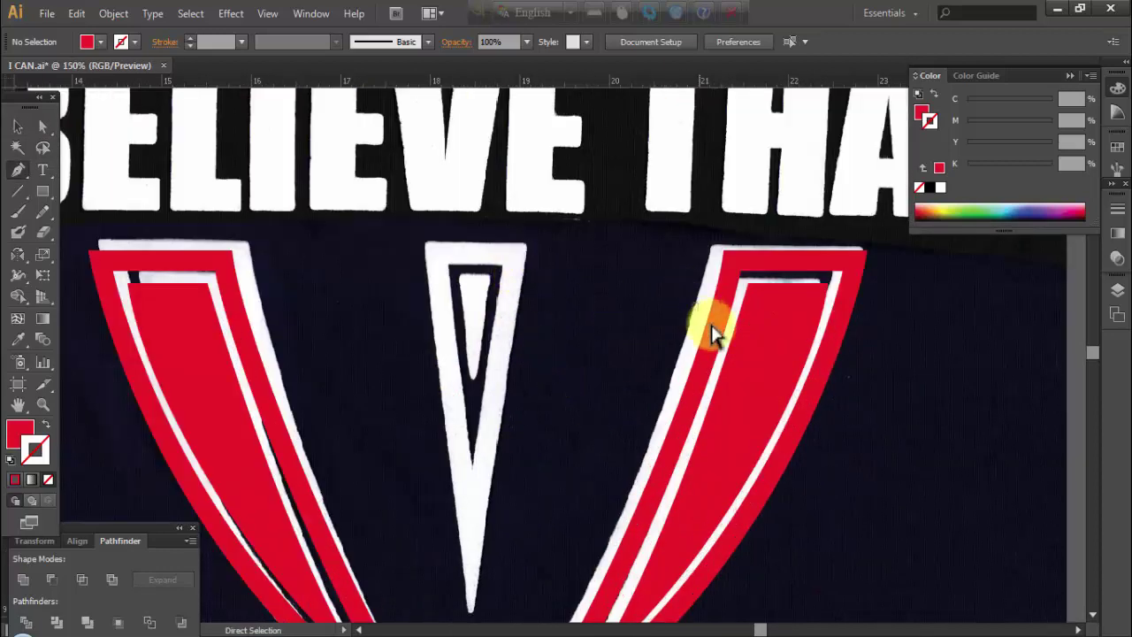
ctrl+click(698, 349)
ctrl+click(686, 340)
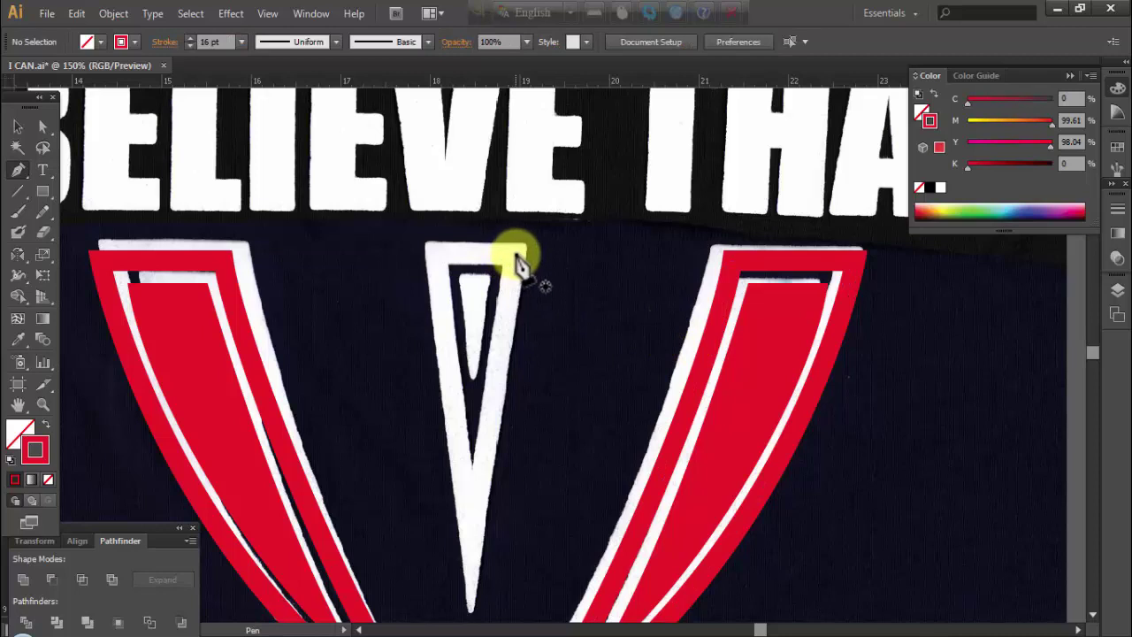
Trace the middle triangle's red outline and adjust its top-left anchor
click(515, 257)
ctrl+alt+click(531, 360)
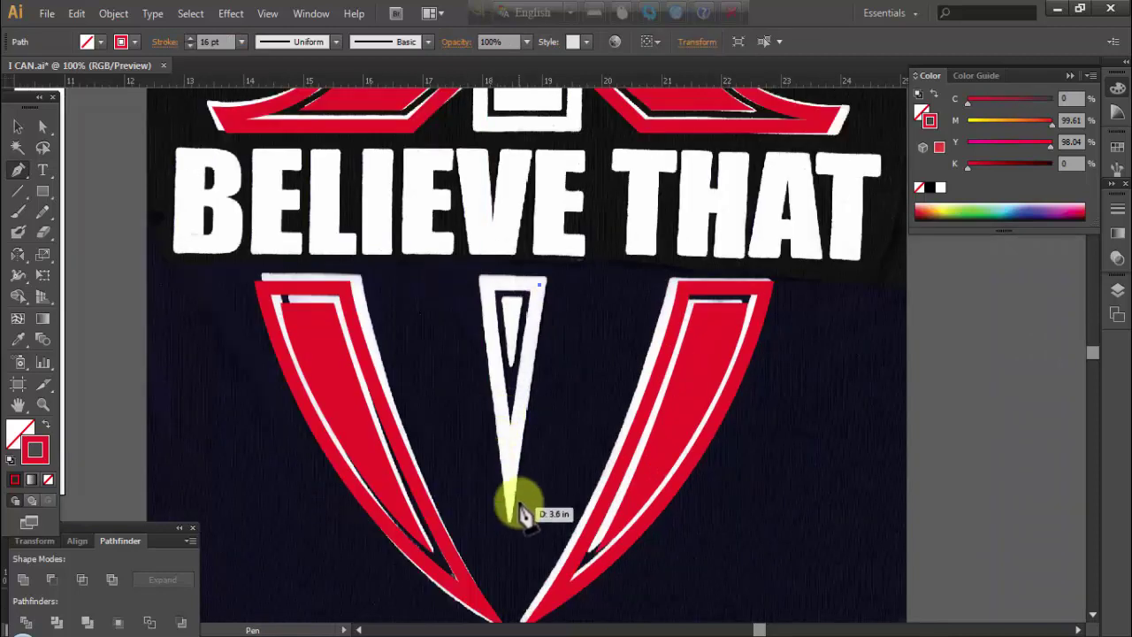
click(509, 460)
click(485, 287)
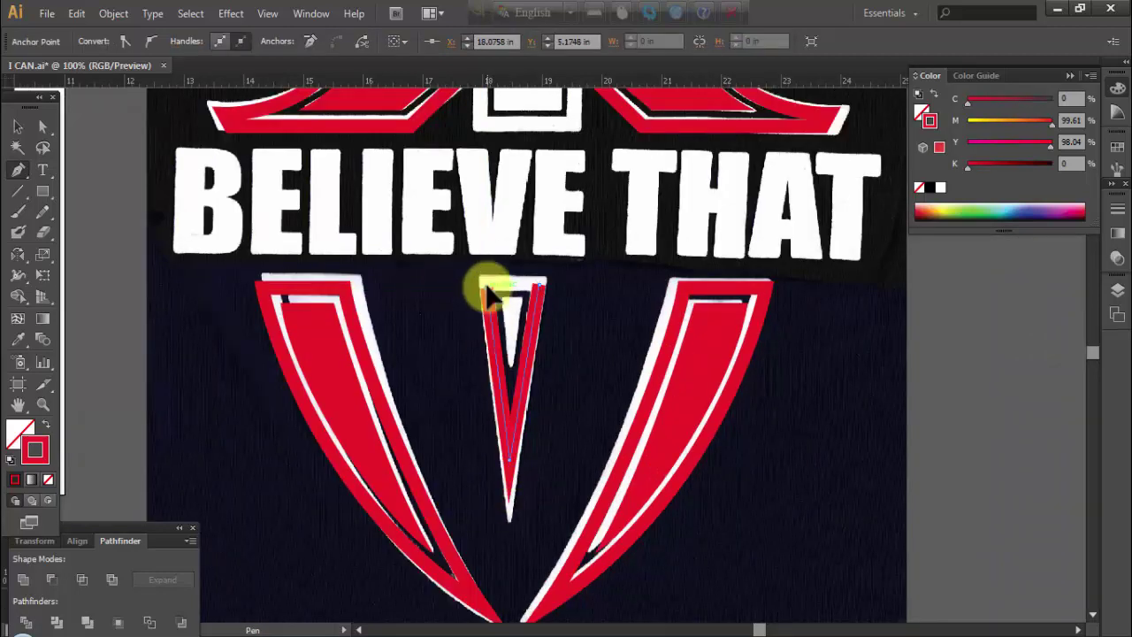
click(541, 290)
ctrl+click(551, 318)
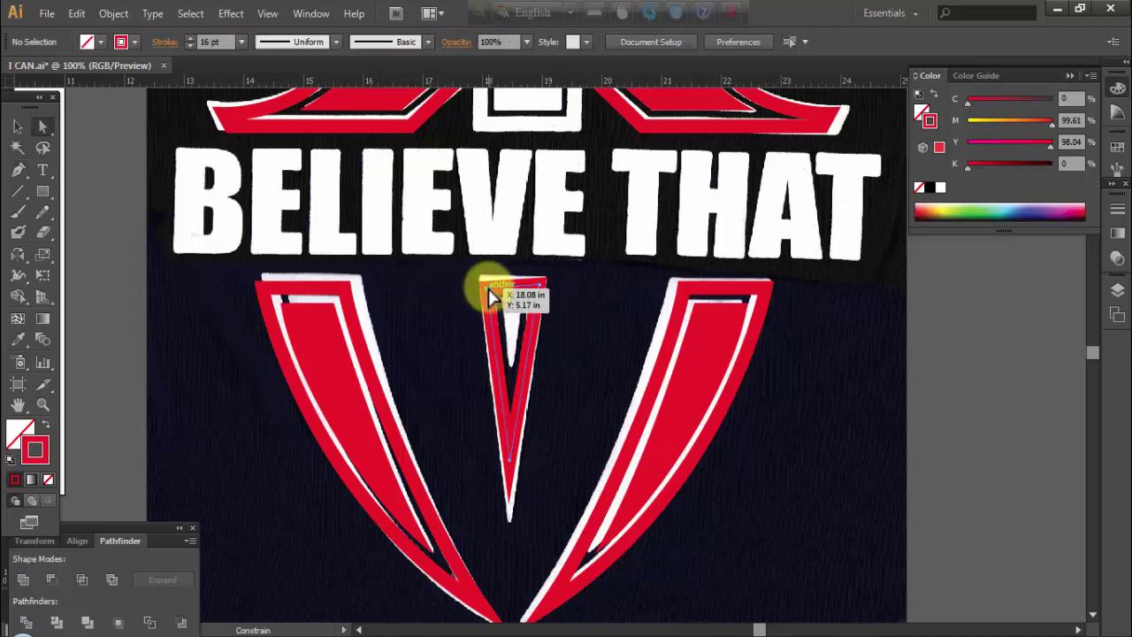
drag(492, 296, 493, 285)
click(434, 313)
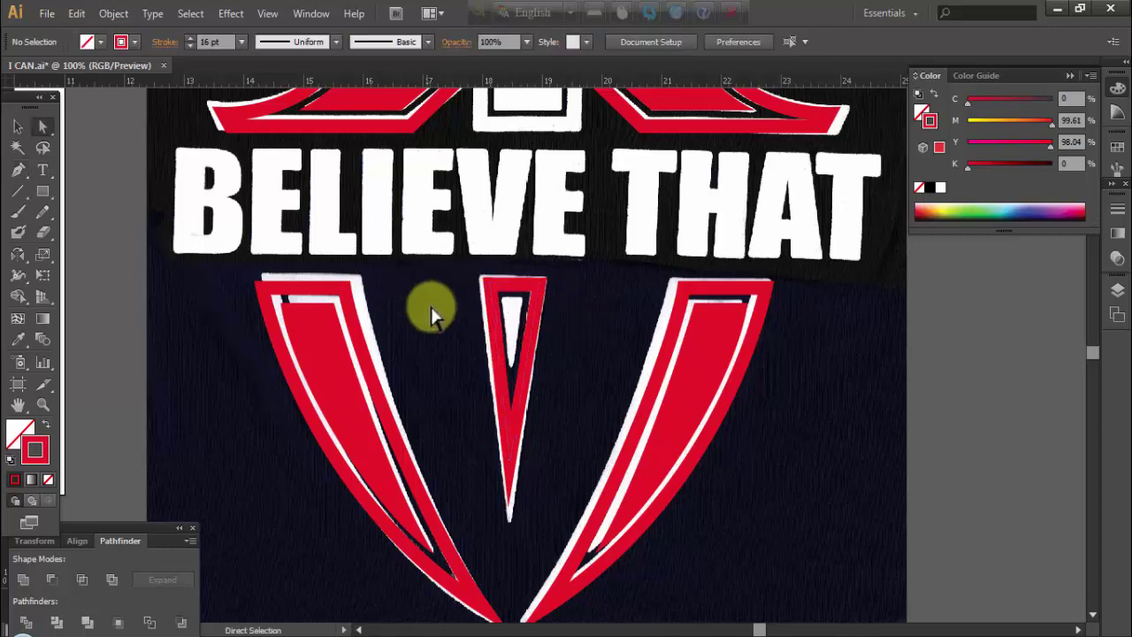
click(530, 361)
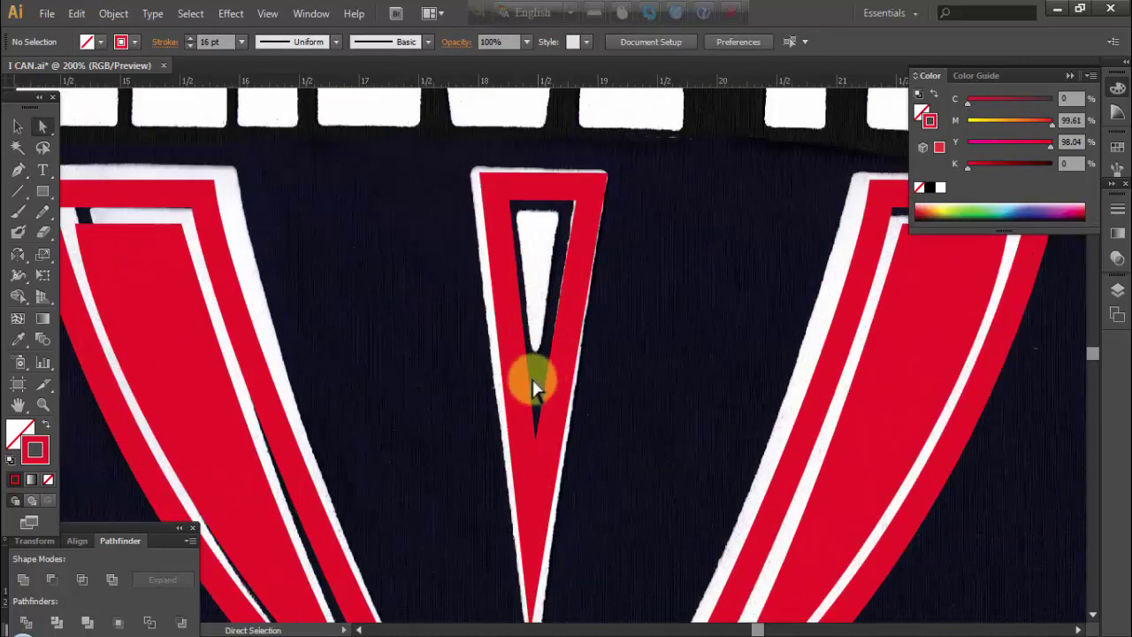
Draw the inner triangle with a red fill and no stroke, then deselect it
click(561, 213)
click(521, 215)
drag(531, 345, 539, 372)
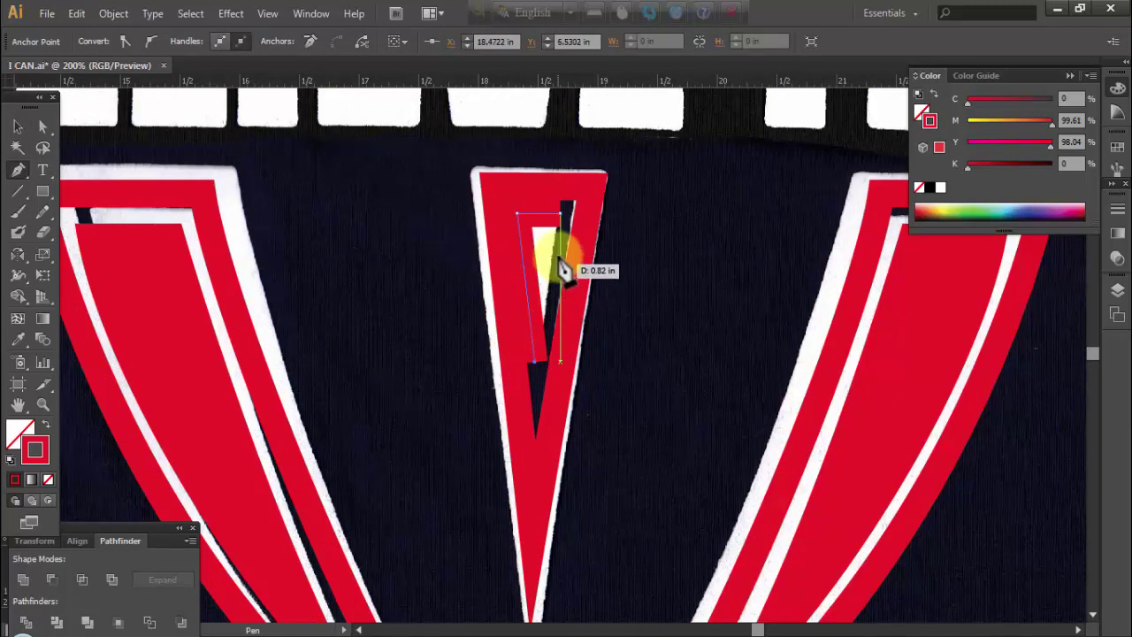
click(564, 219)
key(shift+x)
key(ctrl+shift+a)
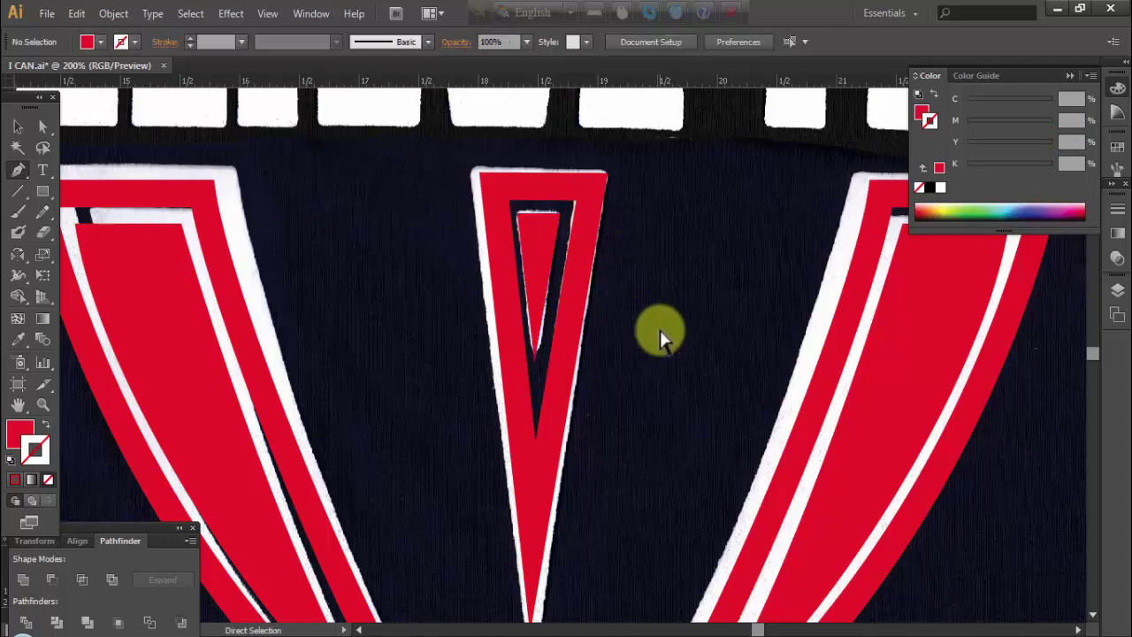
ctrl+alt+click(606, 397)
drag(599, 404, 624, 409)
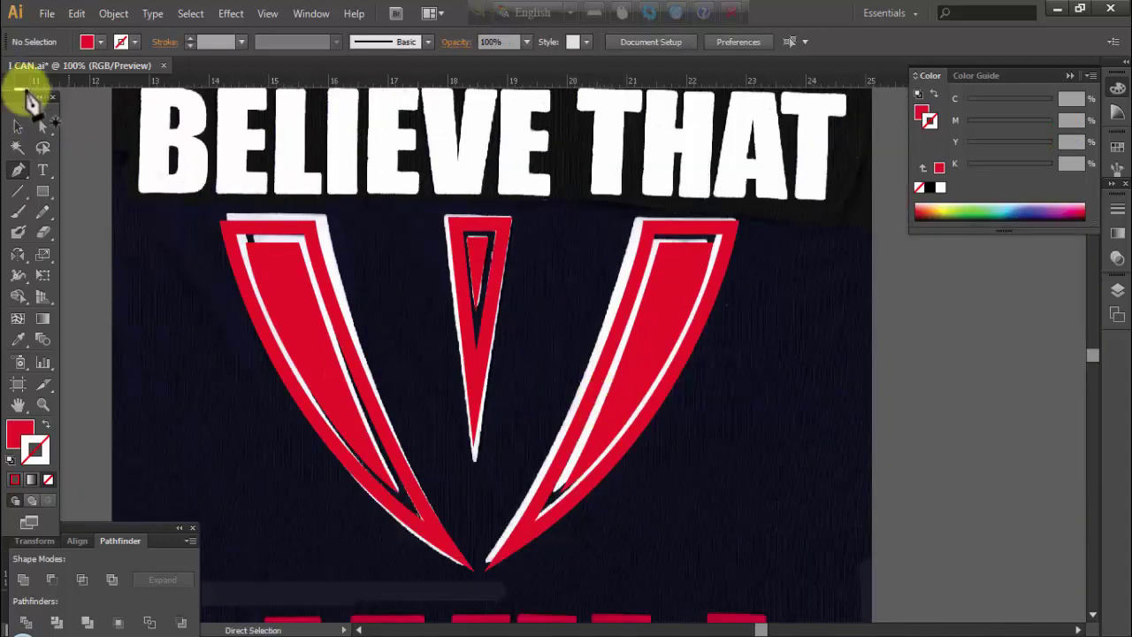
Save I CAN.ai with the red crescents and V pieces
click(18, 127)
ctrl+alt+click(560, 352)
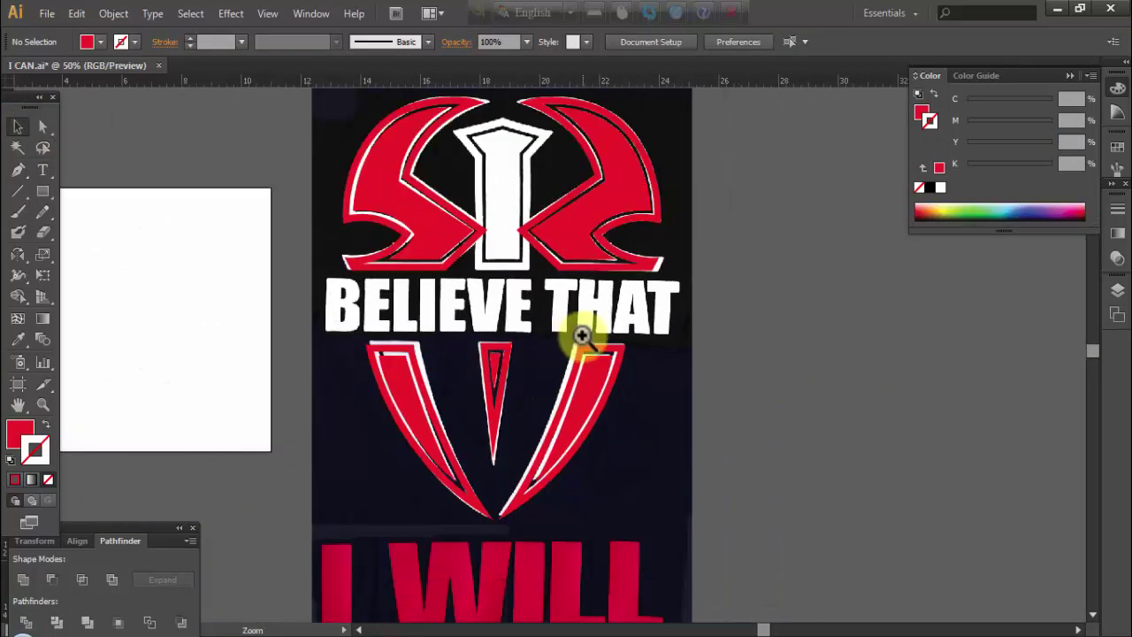
key(ctrl+s)
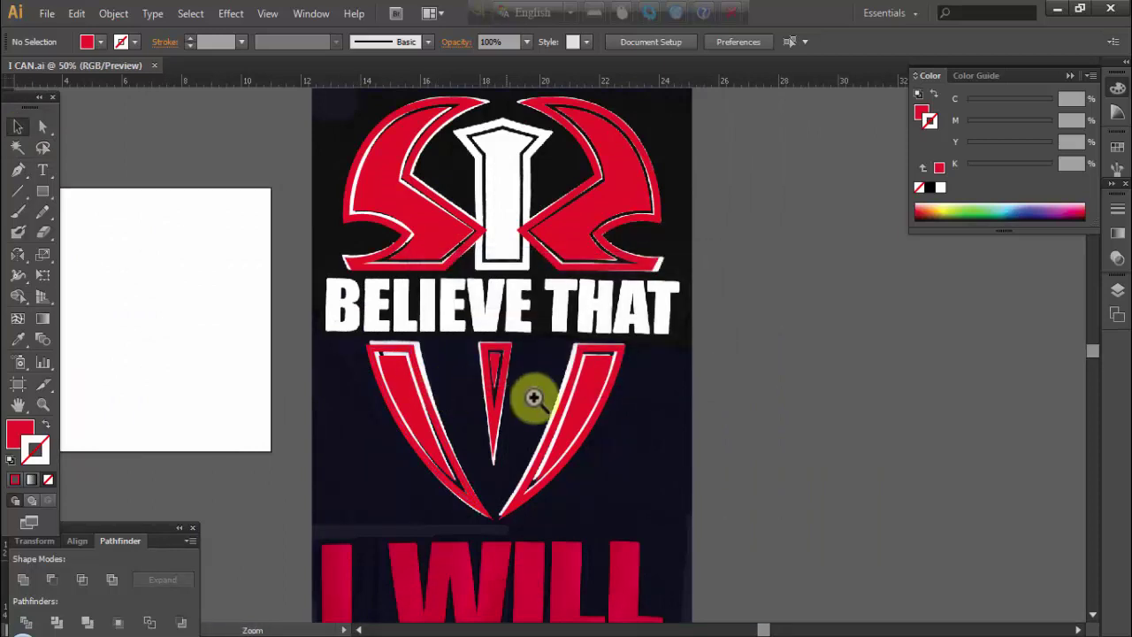
Zoom in on the BELIEVE lettering and switch to the Pen tool
ctrl+click(522, 381)
ctrl+alt+click(508, 353)
ctrl+alt+click(505, 328)
ctrl+click(523, 384)
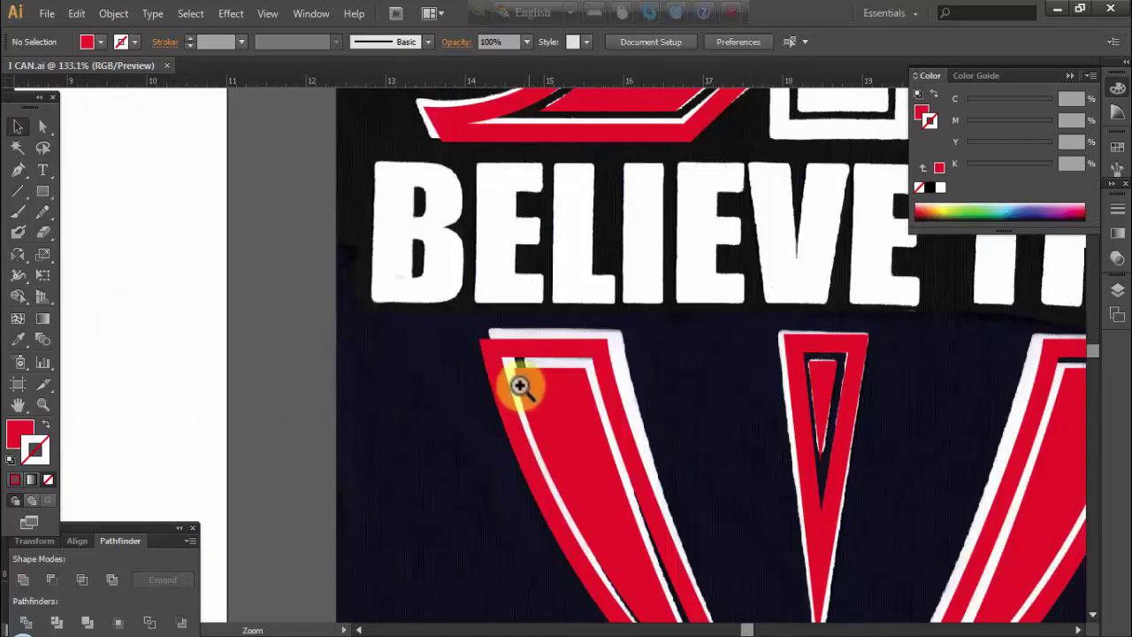
ctrl+click(492, 329)
ctrl+click(492, 329)
key(p)
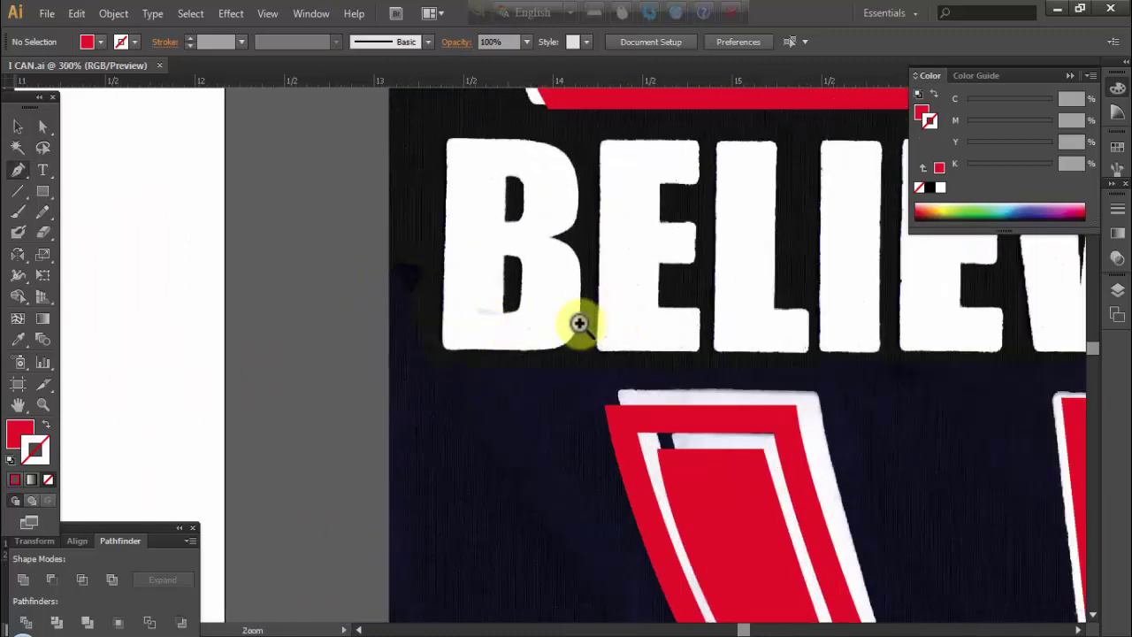
ctrl+click(581, 324)
key(ctrl+0)
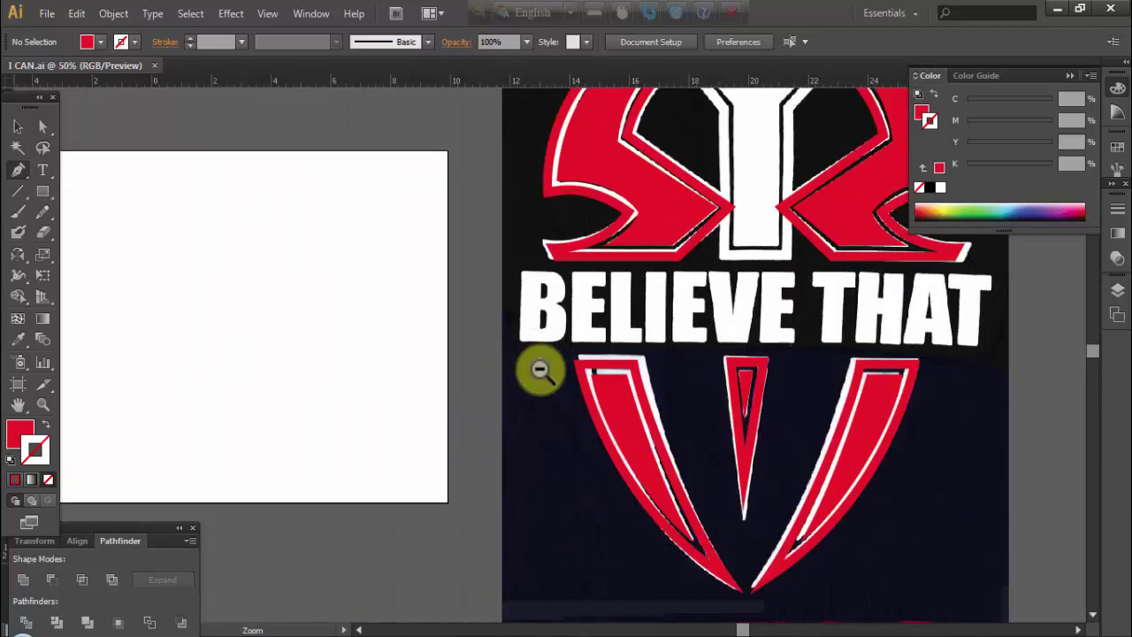
Zoom in on the final T of THAT
ctrl+click(627, 362)
ctrl+click(643, 324)
ctrl+click(654, 301)
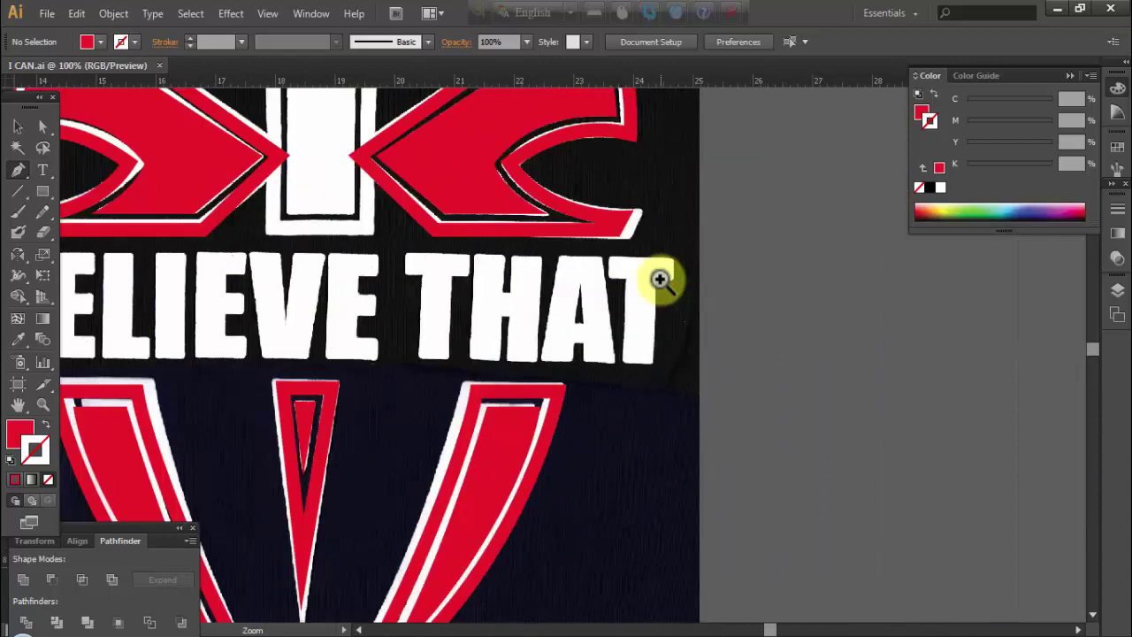
ctrl+click(664, 278)
ctrl+click(518, 389)
ctrl+click(566, 442)
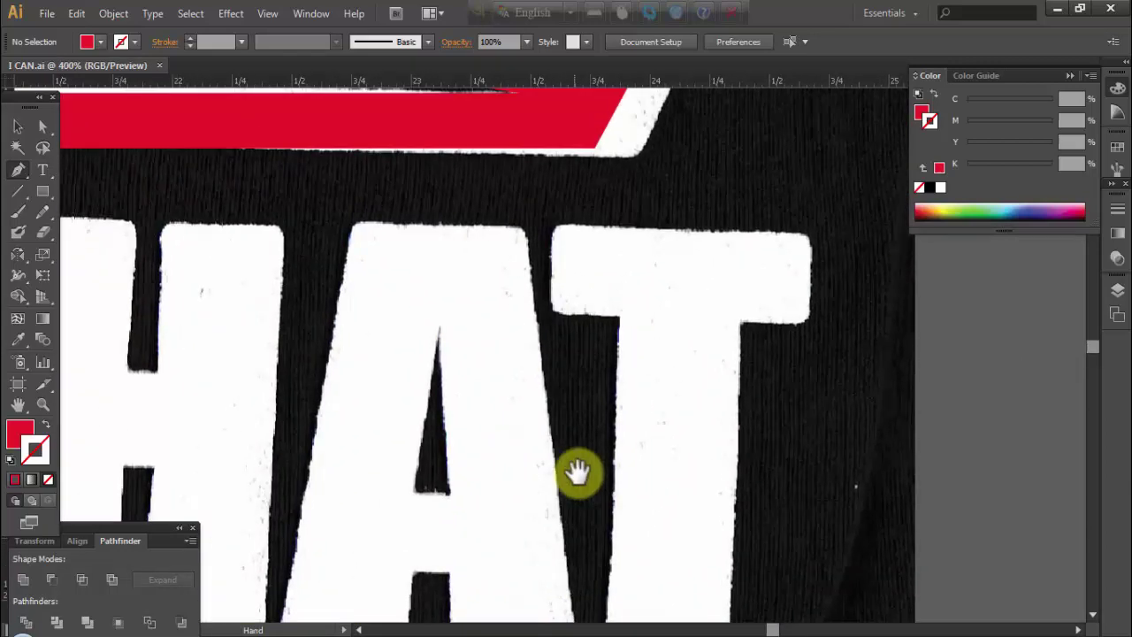
Place Pen anchors along the underside of the final T's crossbar in THAT
ctrl+click(619, 326)
click(619, 324)
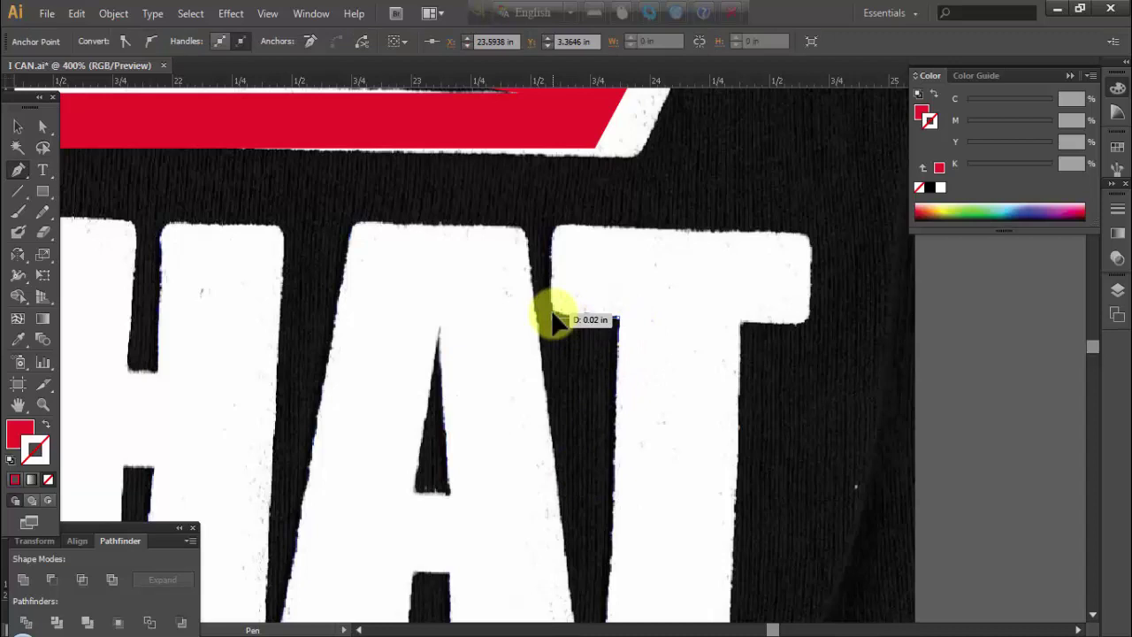
click(552, 316)
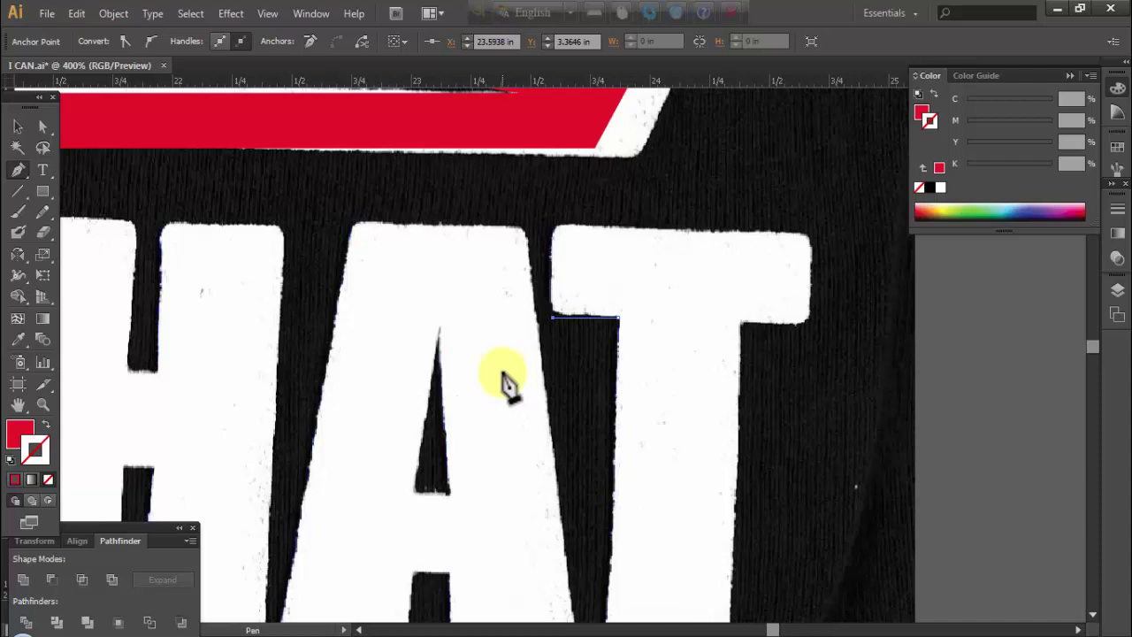
ctrl+click(561, 336)
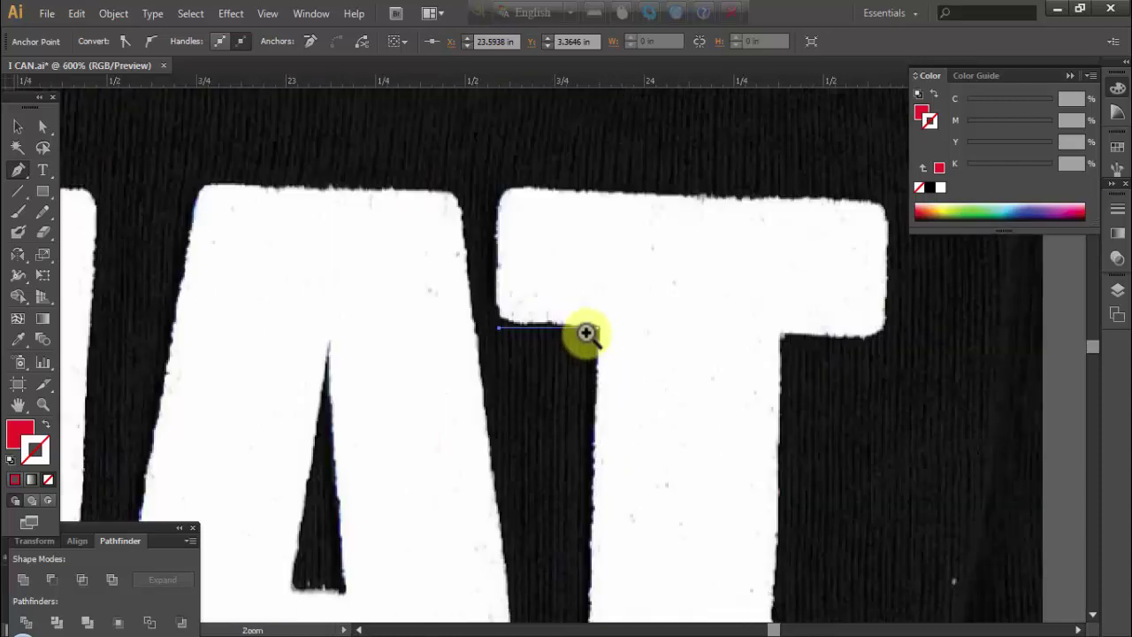
click(509, 331)
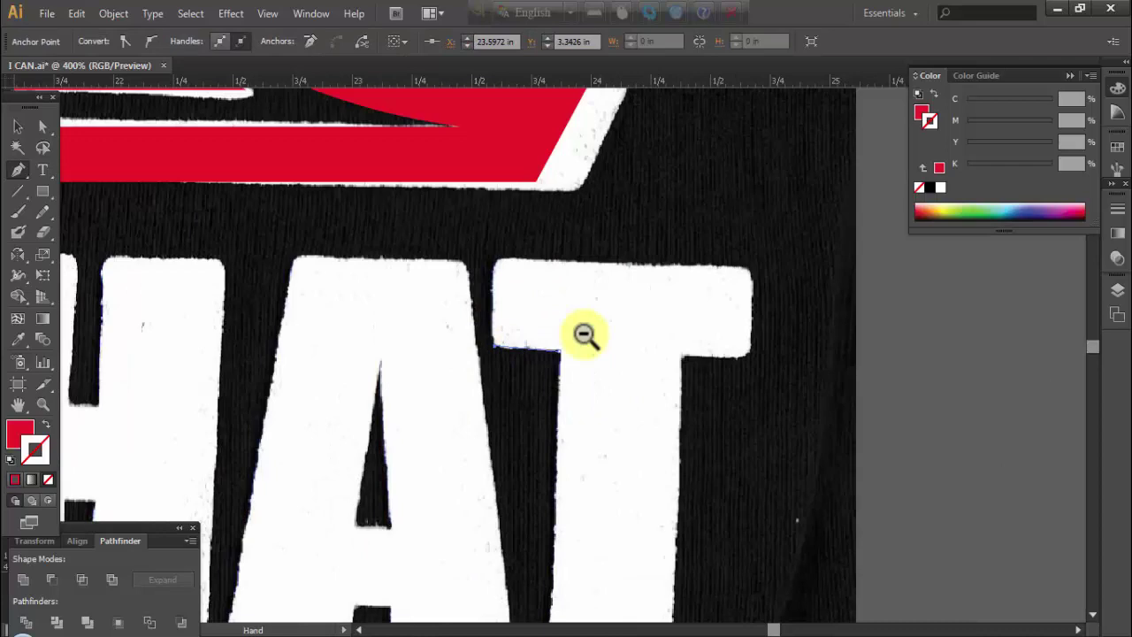
ctrl+alt+click(557, 334)
mouse_move(647, 380)
mouse_down()
mouse_move(523, 339)
mouse_move(732, 358)
mouse_up()
ctrl+alt+click(523, 337)
ctrl+click(593, 374)
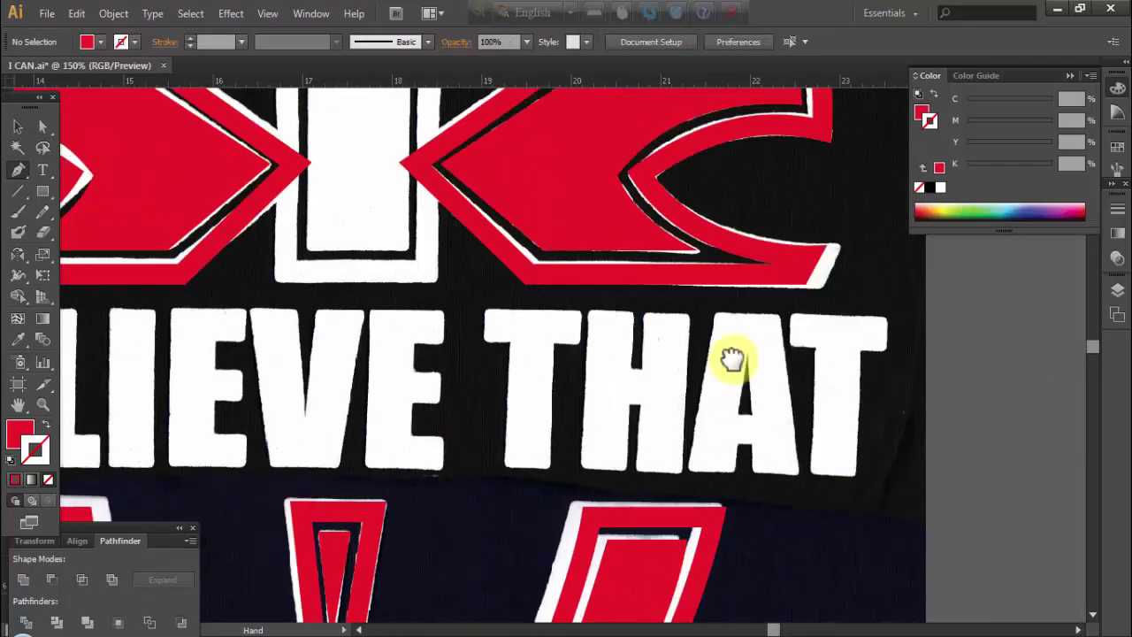
Start a red-stroked path on the B, curving down its right side and along the bottom
scroll(733, 358, left, 5)
ctrl+click(575, 379)
ctrl+click(488, 354)
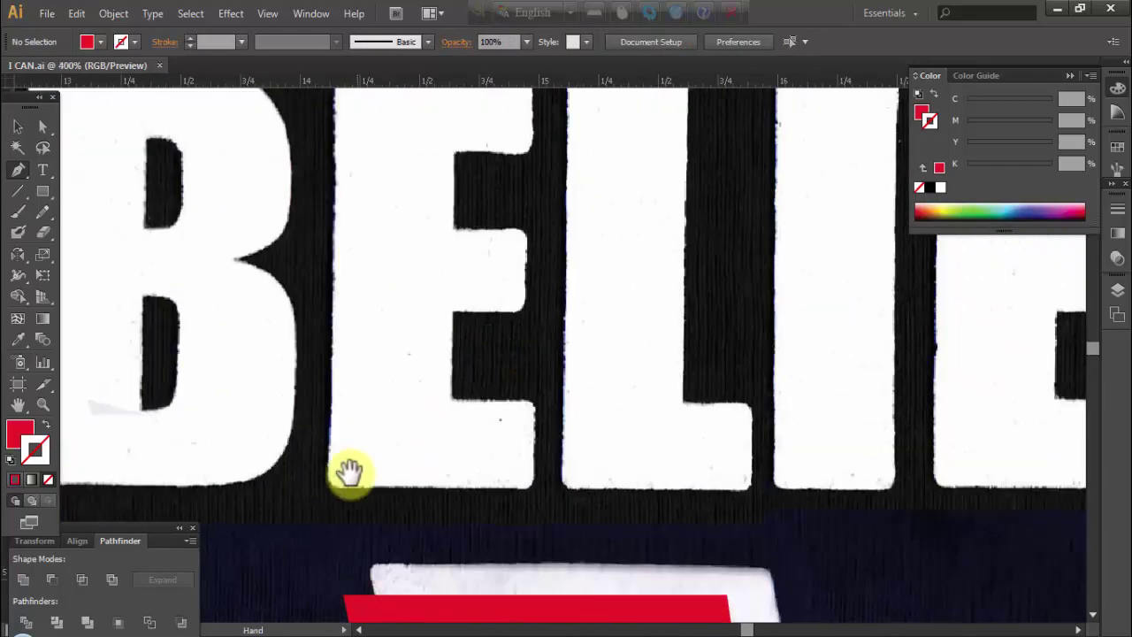
drag(295, 430, 466, 461)
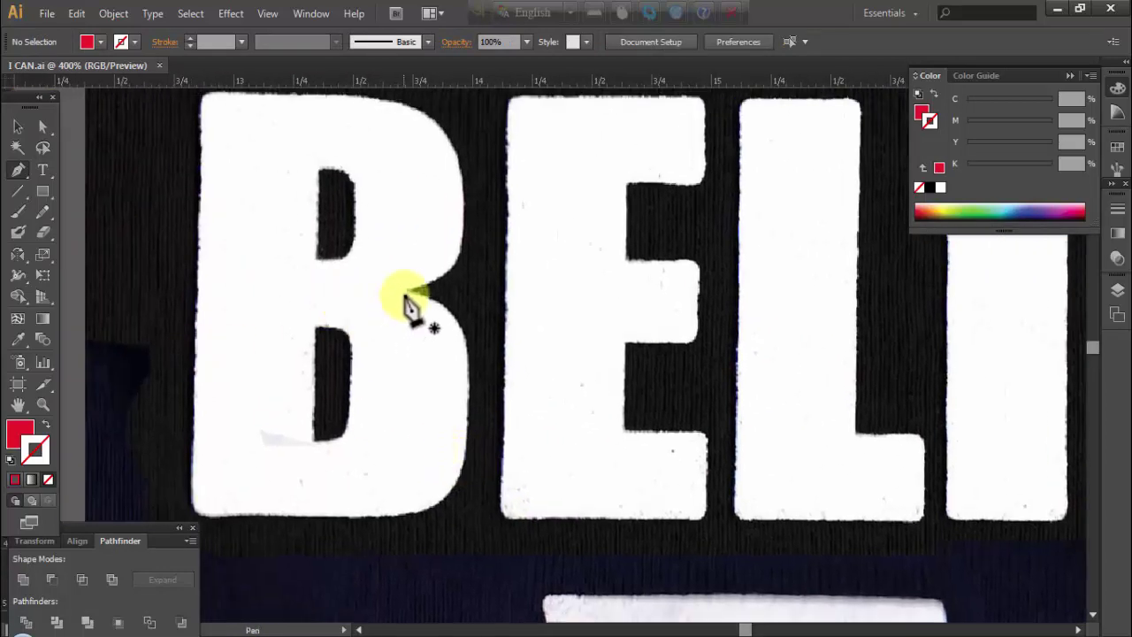
drag(242, 190, 242, 195)
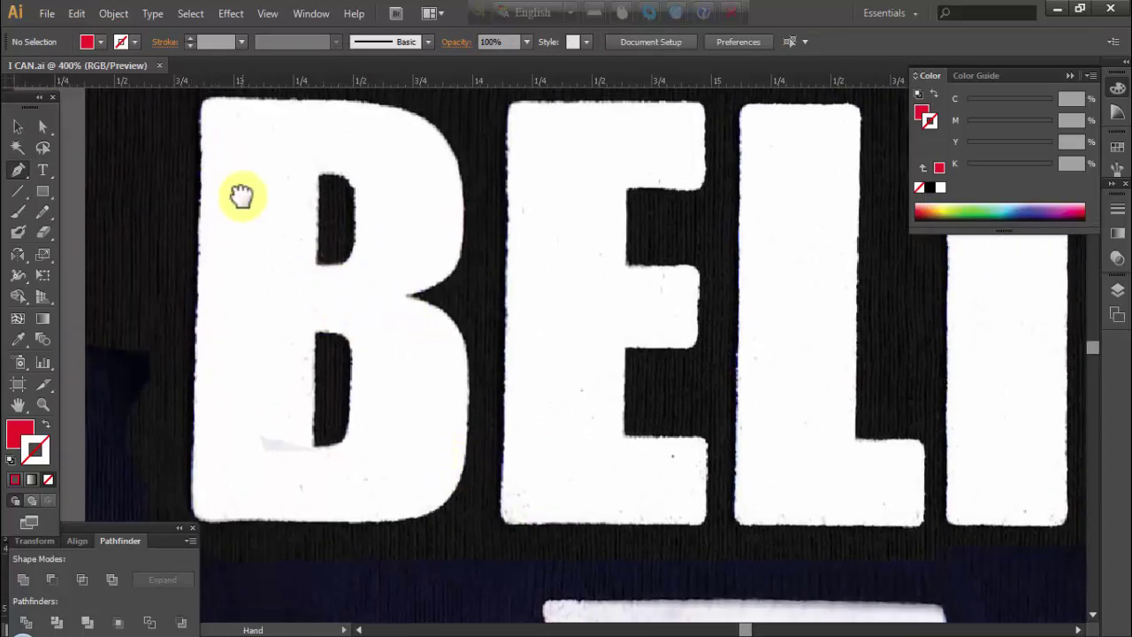
click(404, 299)
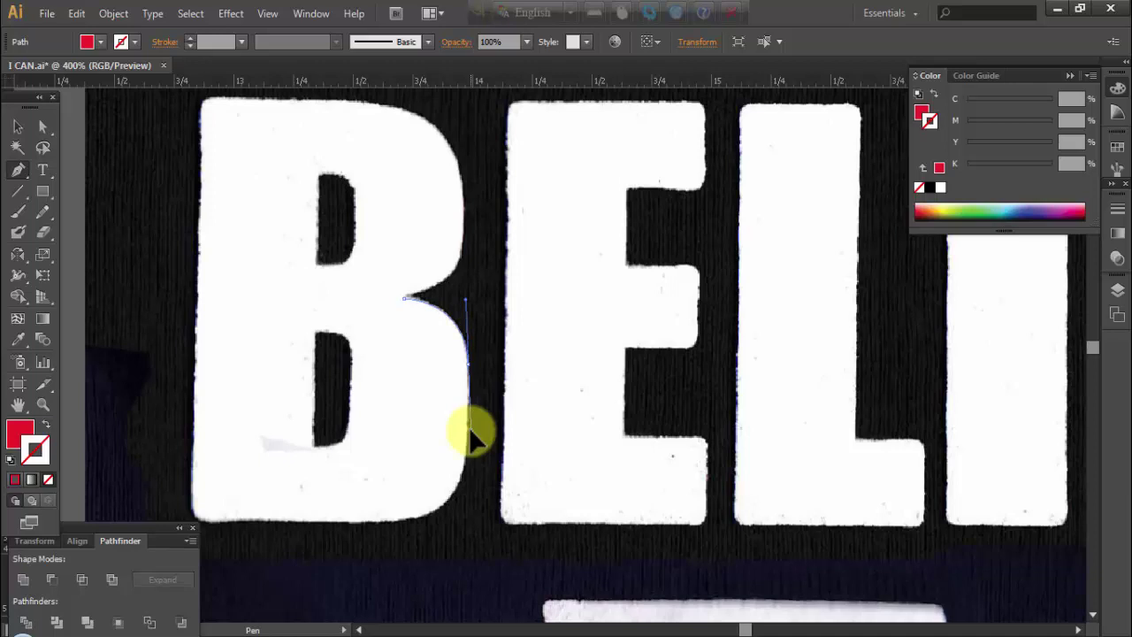
drag(469, 485, 467, 495)
key(shift+x)
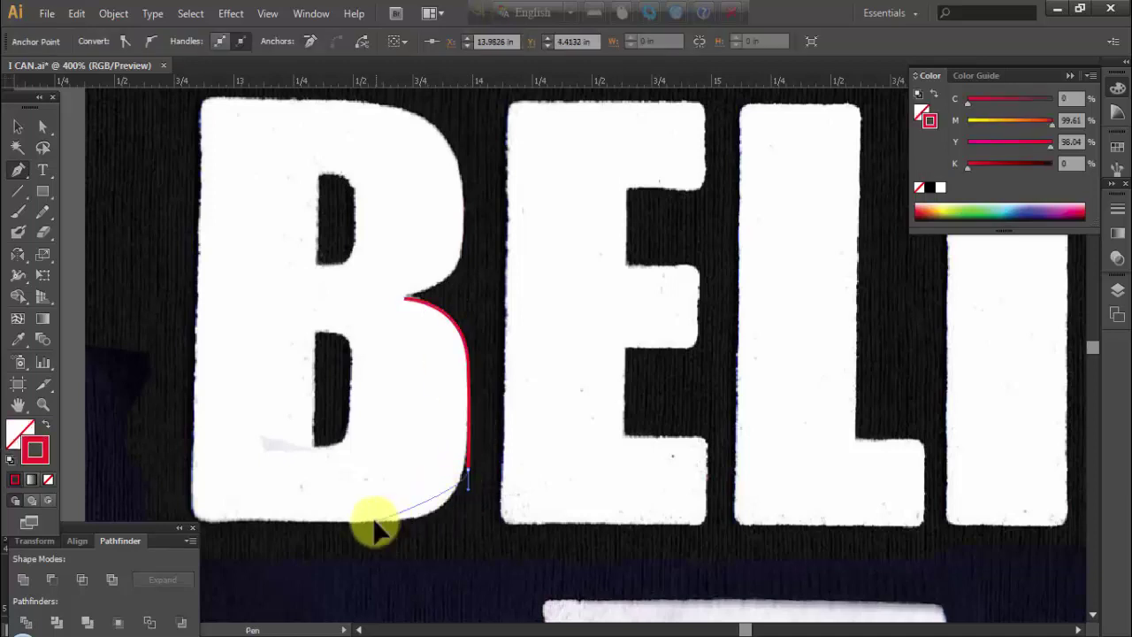
mouse_move(375, 522)
mouse_down()
mouse_move(310, 523)
mouse_move(374, 505)
mouse_move(357, 416)
mouse_up()
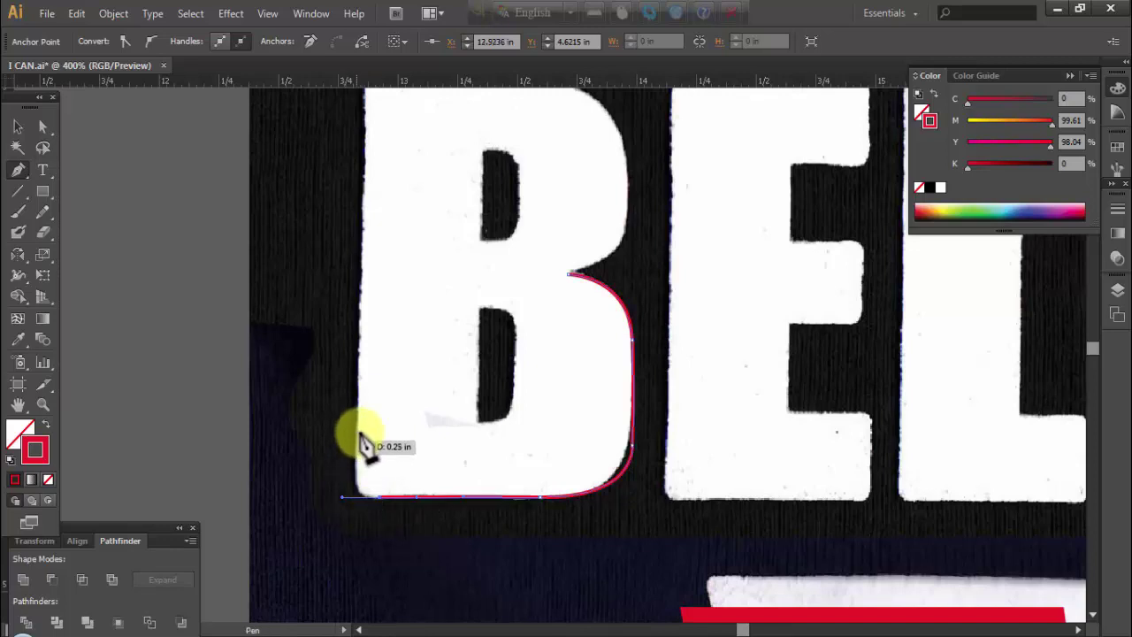
drag(355, 357, 345, 513)
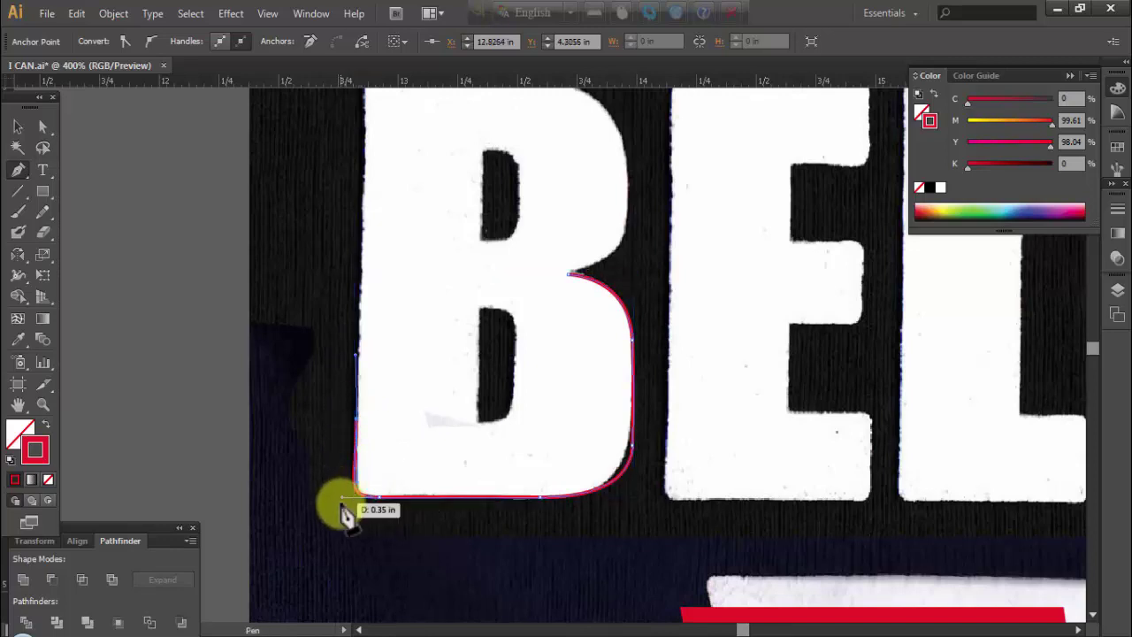
Undo the stray left-edge anchors and re-place the anchor at the B's bottom-left corner
key(alt+space)
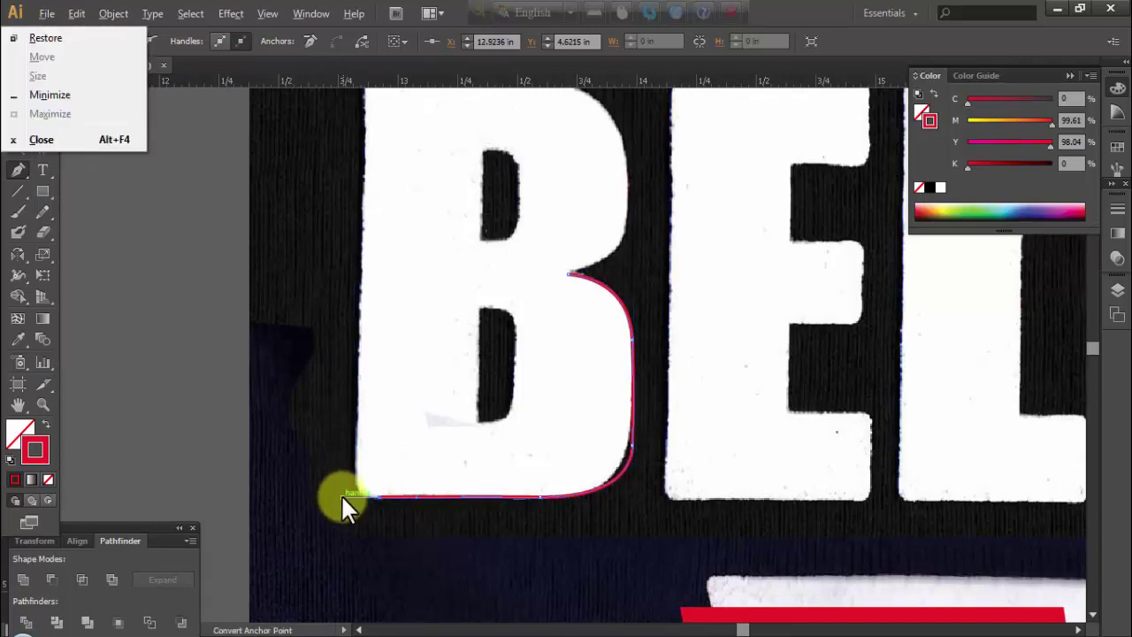
key(Escape)
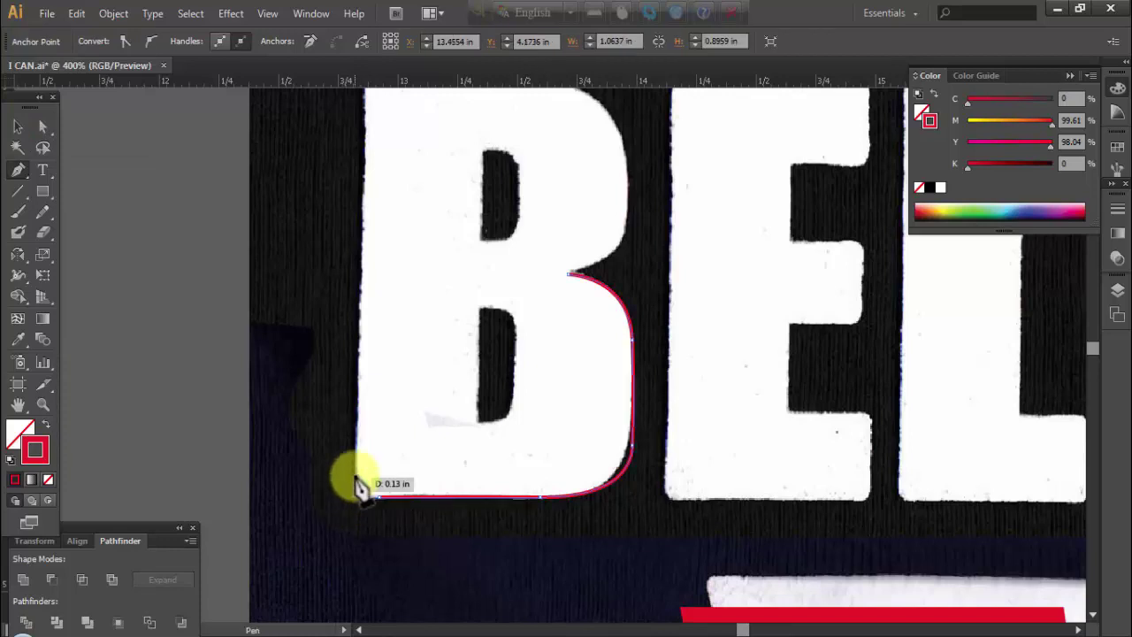
click(359, 385)
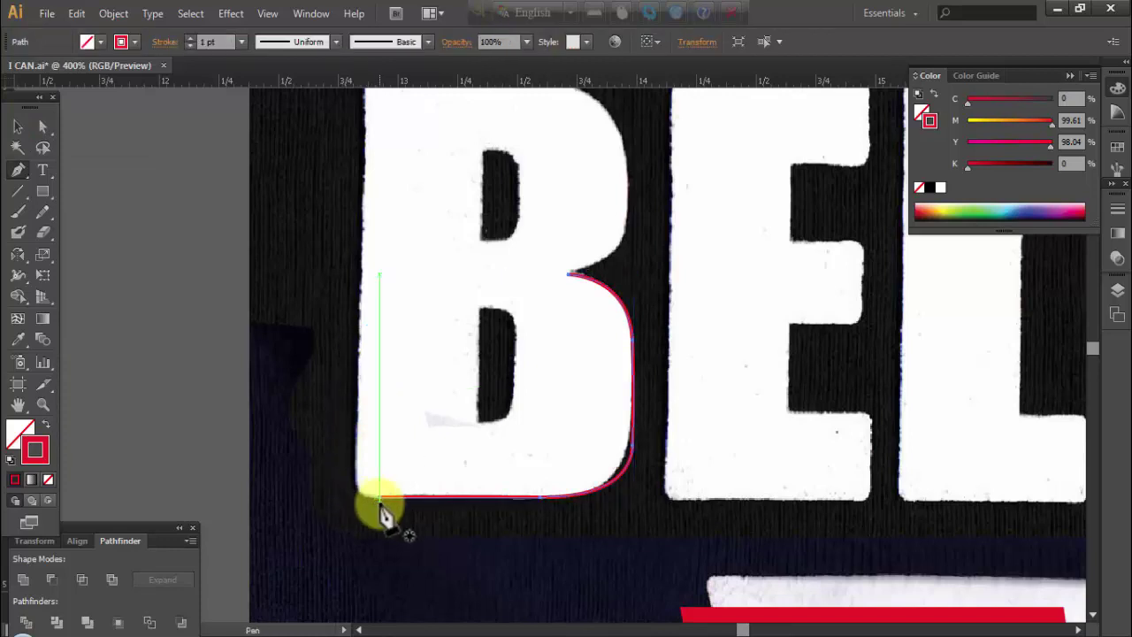
drag(355, 429, 363, 336)
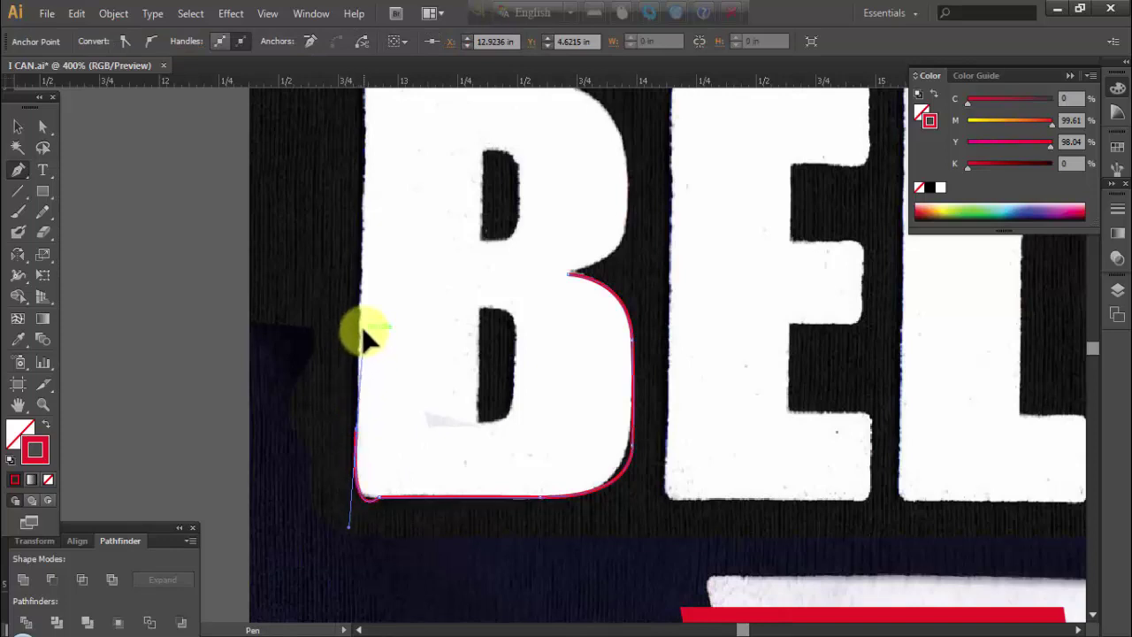
key(ctrl+z)
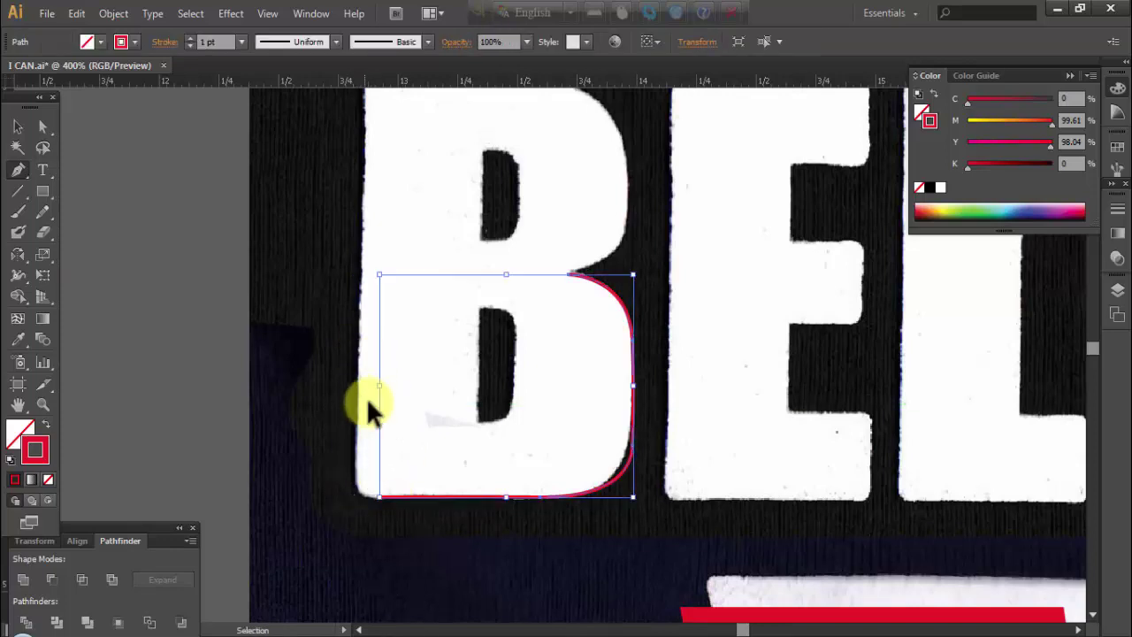
key(ctrl+z)
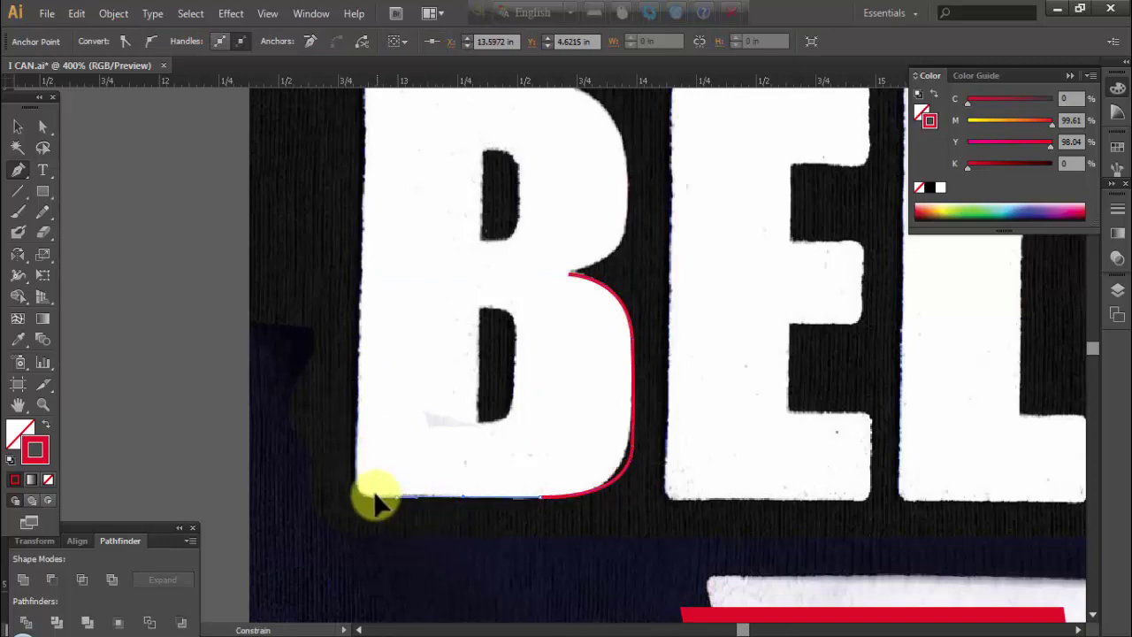
drag(357, 497, 359, 409)
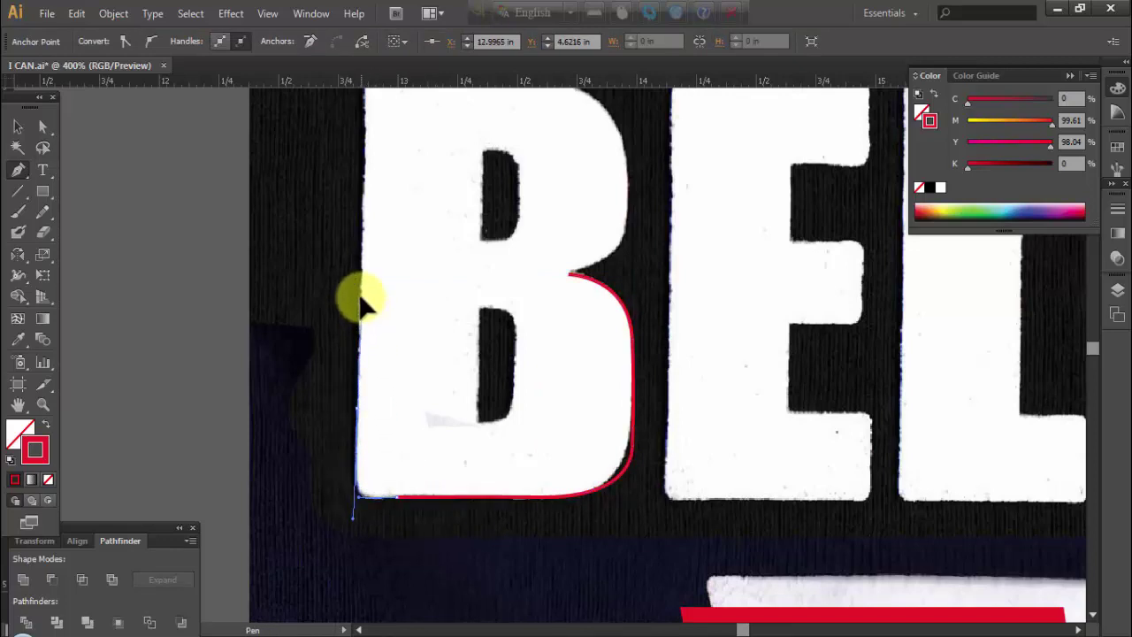
Curve the path around the B's upper bowl and inner notch, then close the outline
drag(404, 323, 397, 513)
mouse_move(387, 324)
mouse_down()
mouse_move(402, 305)
mouse_move(524, 294)
mouse_up()
key(ctrl+z)
key(ctrl+z)
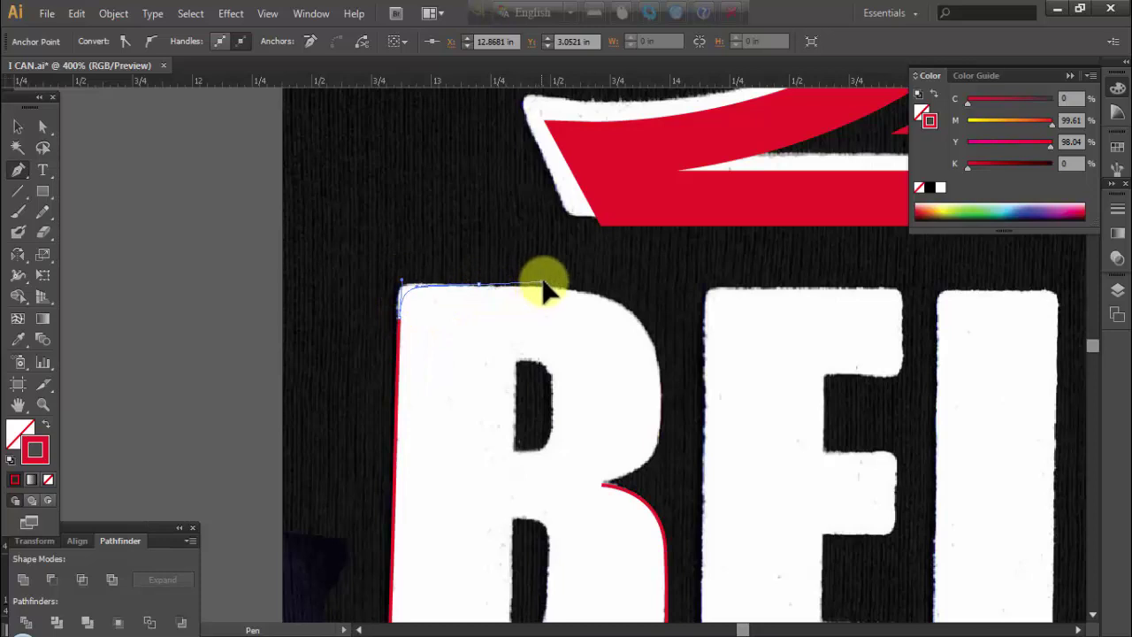
mouse_move(638, 334)
mouse_down()
mouse_move(539, 298)
mouse_move(570, 350)
mouse_up()
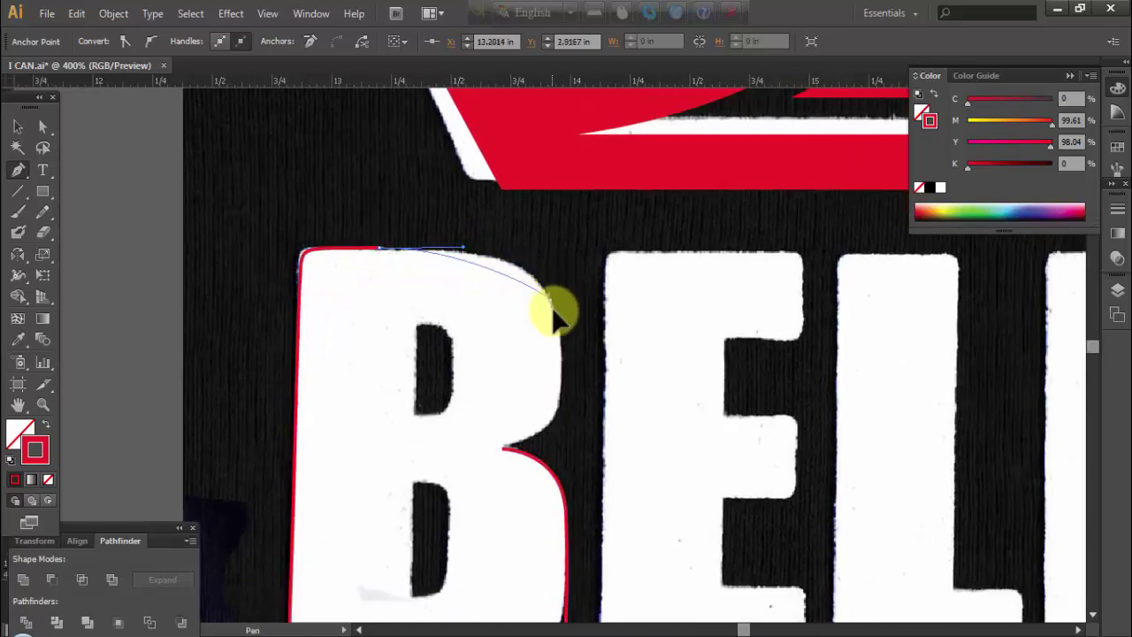
scroll(548, 362, down, 2)
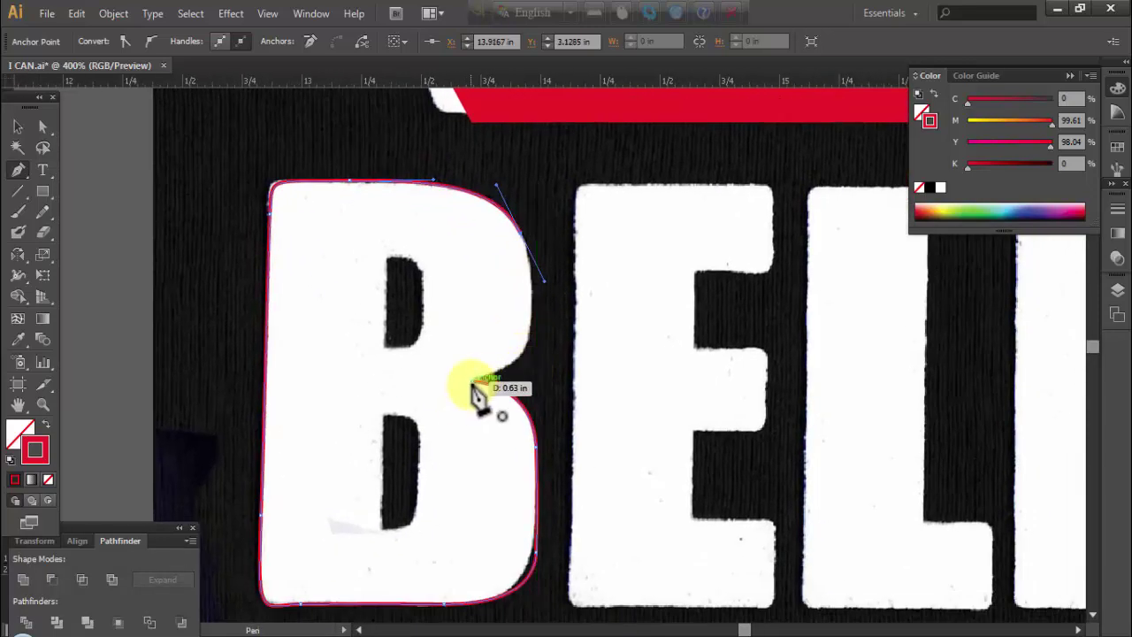
drag(474, 382, 395, 405)
ctrl+alt+click(543, 449)
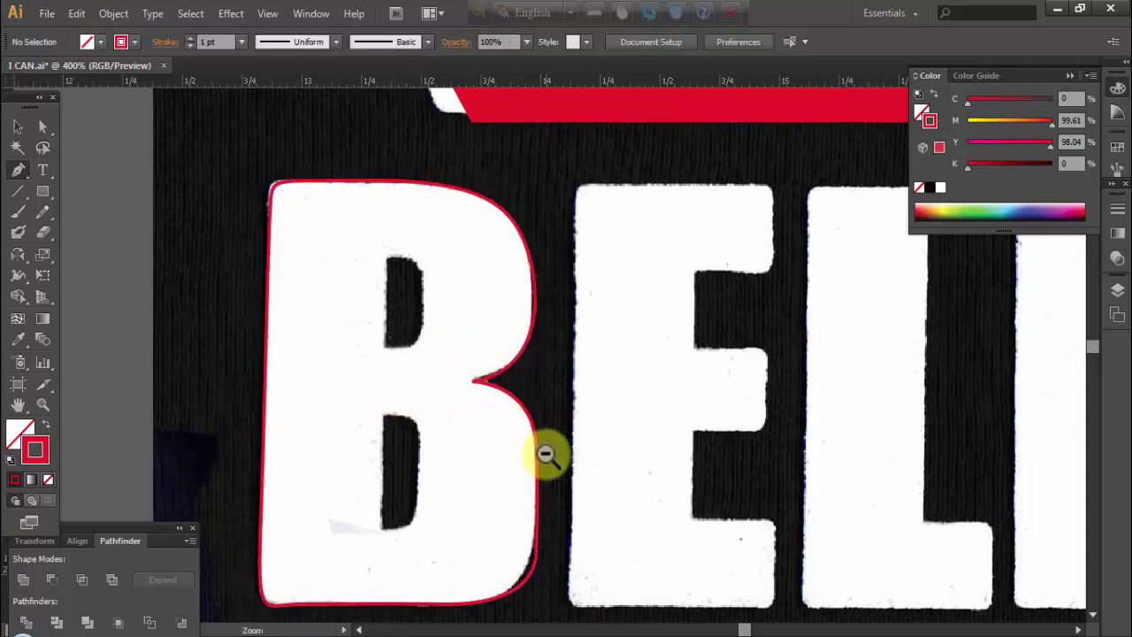
drag(583, 450, 497, 440)
Check the B outline's anchors, then move the view over to the first E
key(a)
click(428, 462)
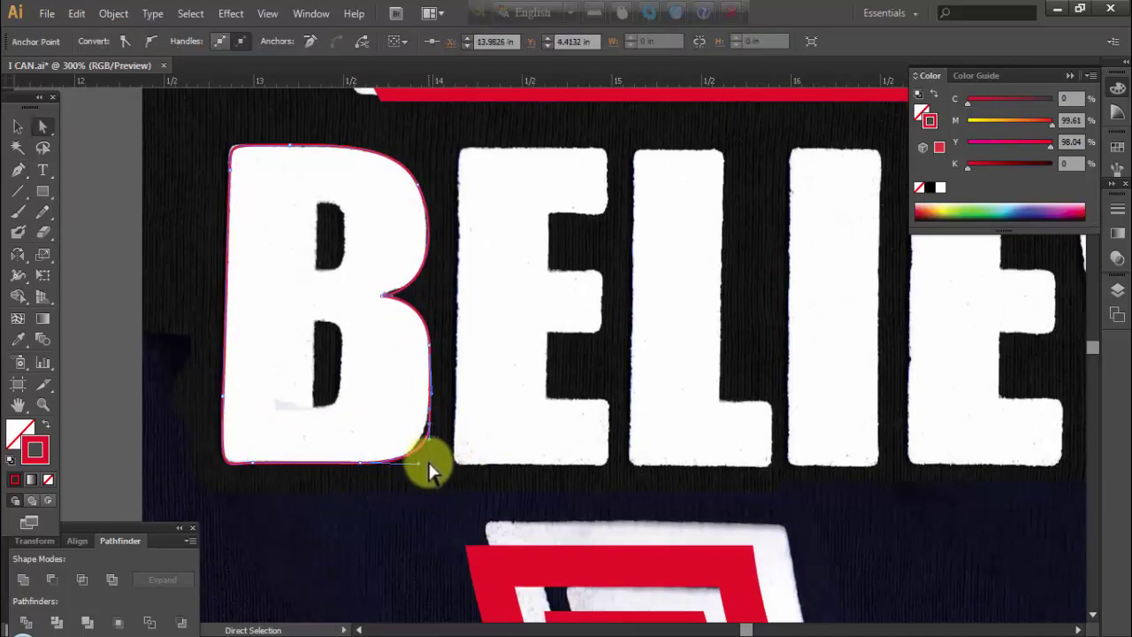
click(435, 478)
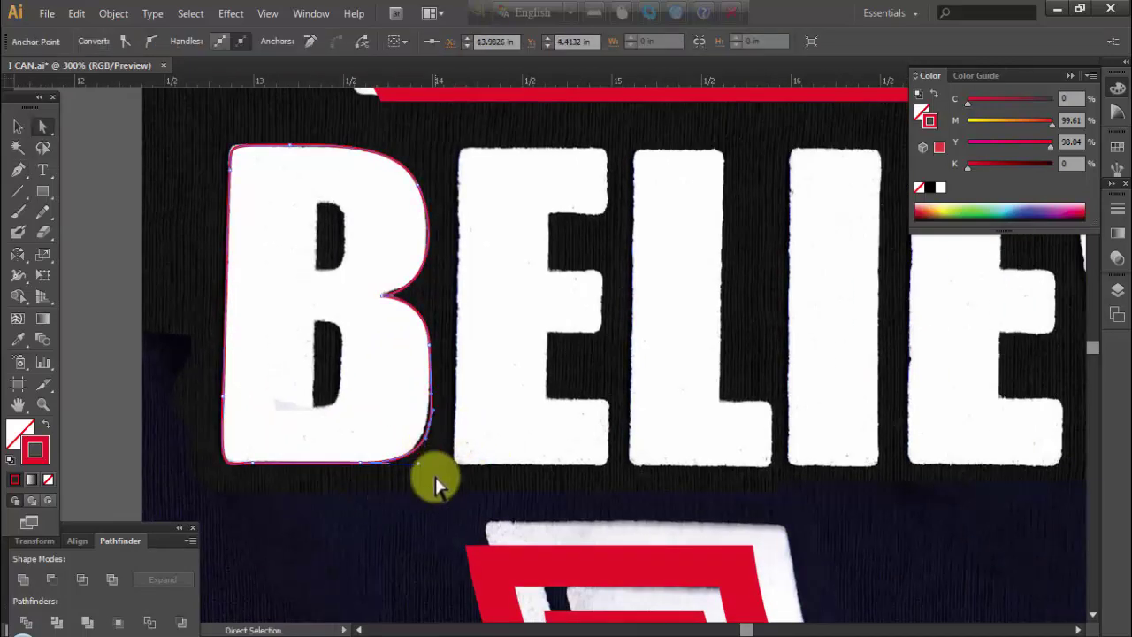
click(426, 462)
click(404, 430)
click(415, 460)
click(495, 430)
ctrl+click(511, 423)
drag(513, 422, 451, 520)
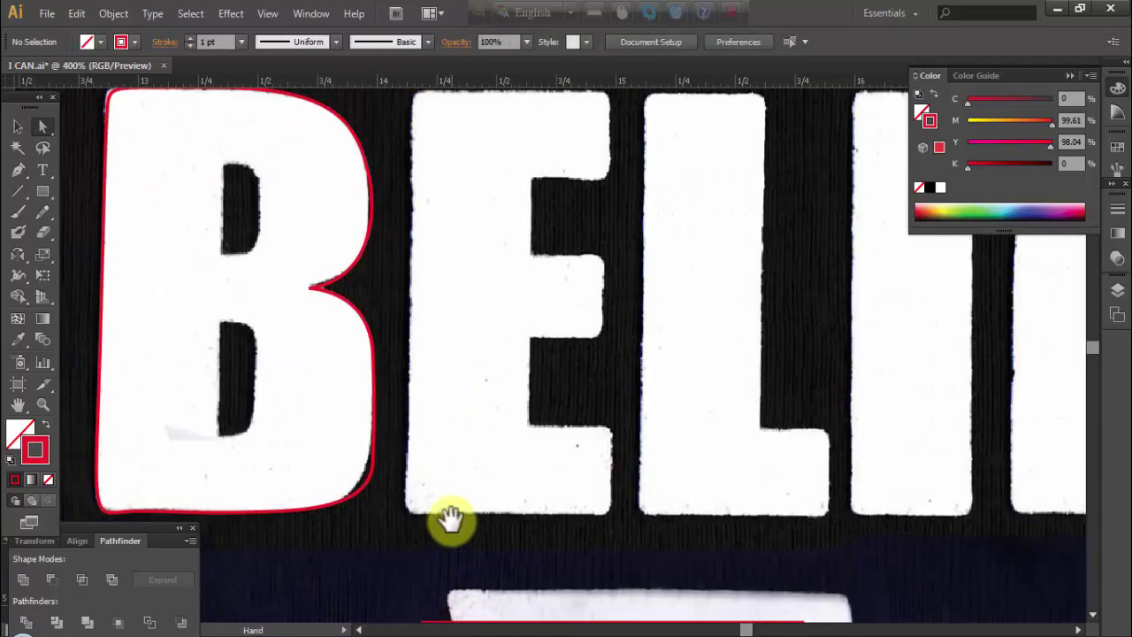
ctrl+alt+click(533, 434)
drag(518, 384, 442, 464)
Start tracing the E with the Pen tool along its lower arm, bottom and left edge
key(p)
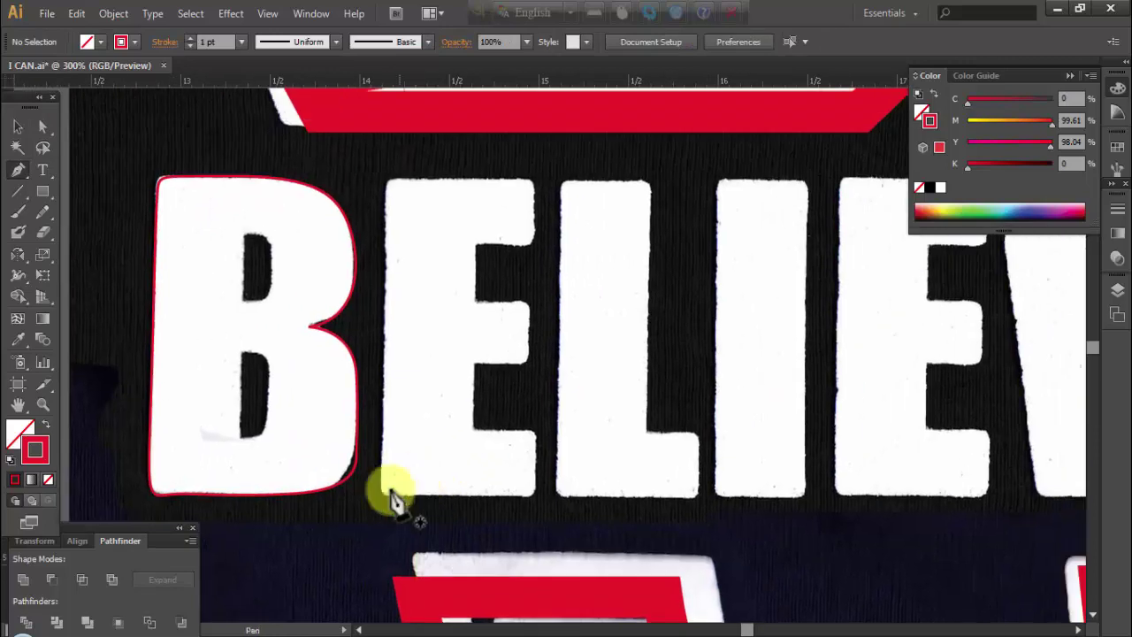
ctrl+click(468, 450)
drag(248, 589, 210, 614)
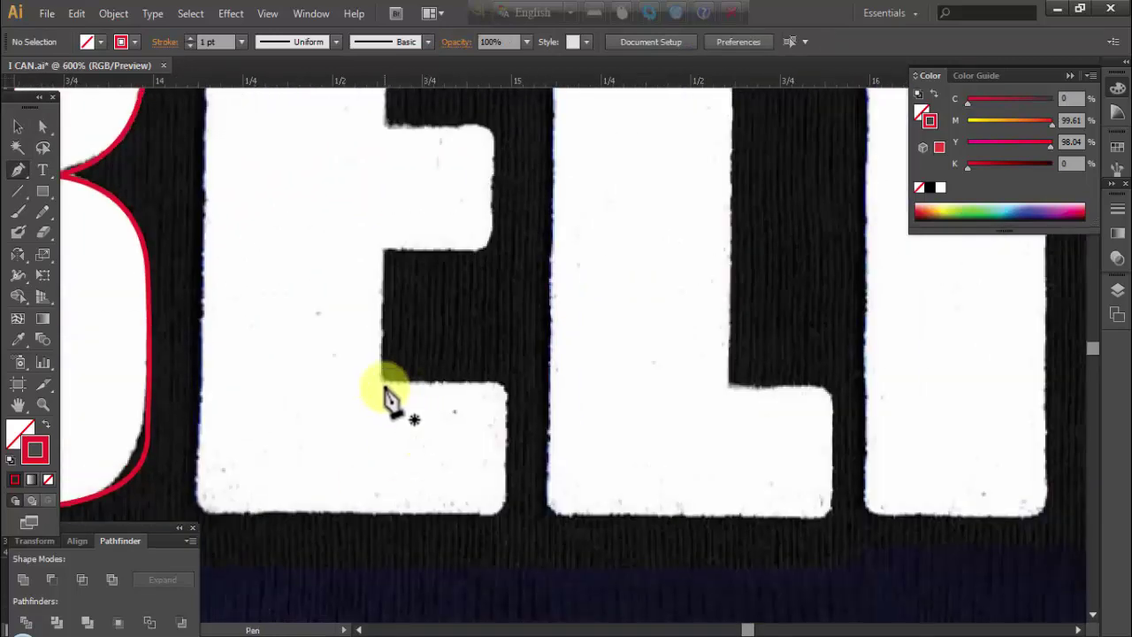
click(382, 382)
drag(461, 382, 475, 392)
mouse_move(505, 438)
mouse_down()
mouse_move(509, 485)
mouse_move(460, 528)
mouse_move(394, 513)
mouse_up()
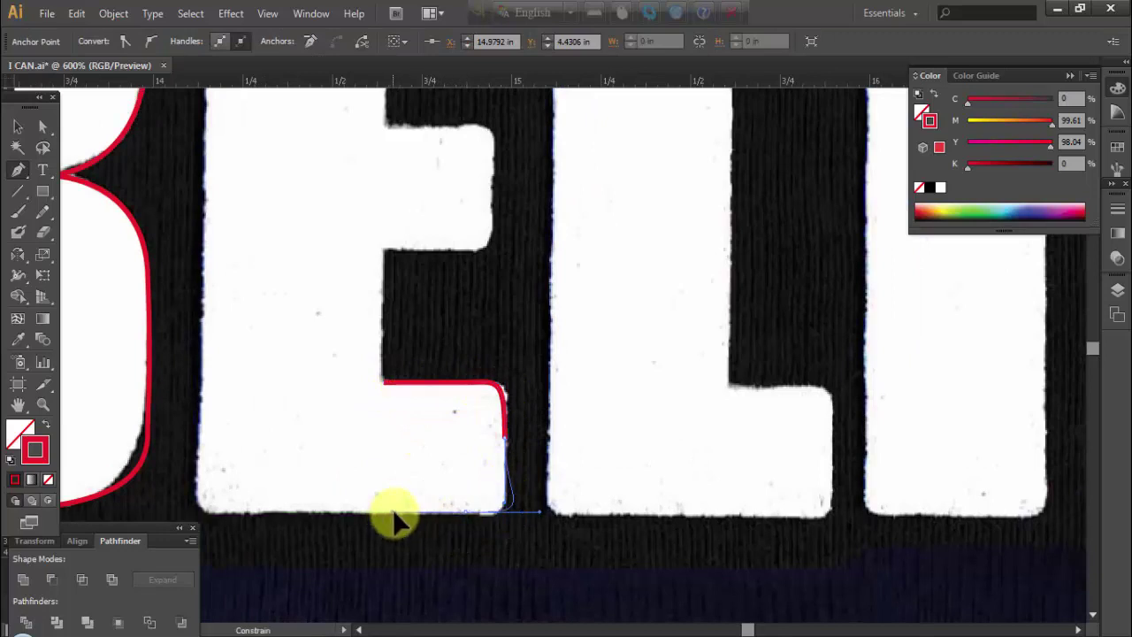
drag(283, 518, 435, 513)
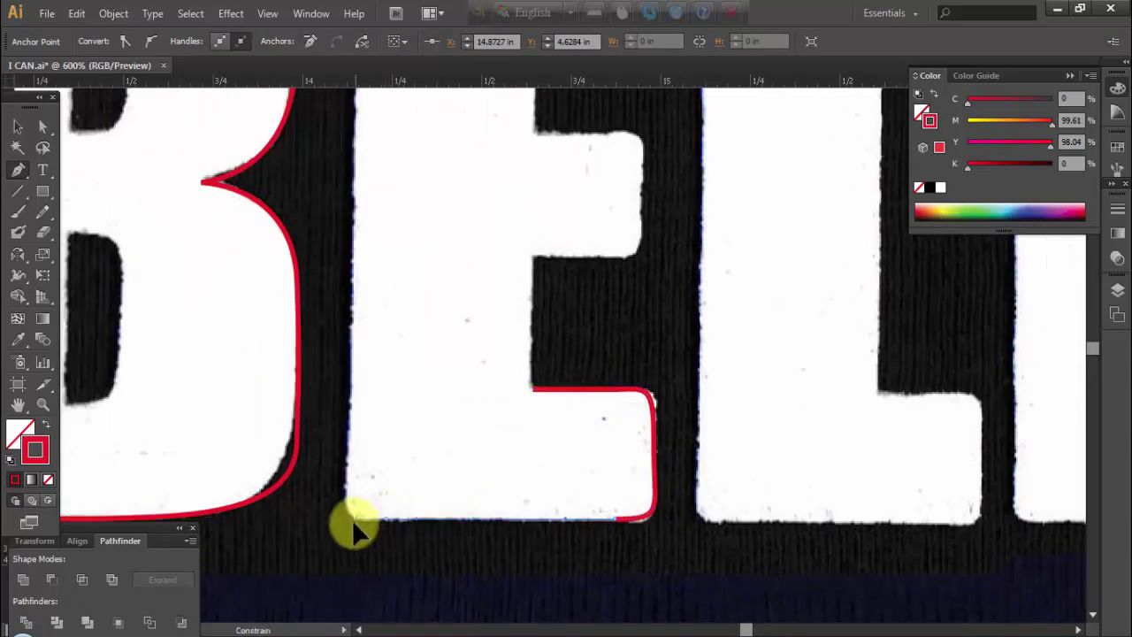
drag(352, 519, 354, 386)
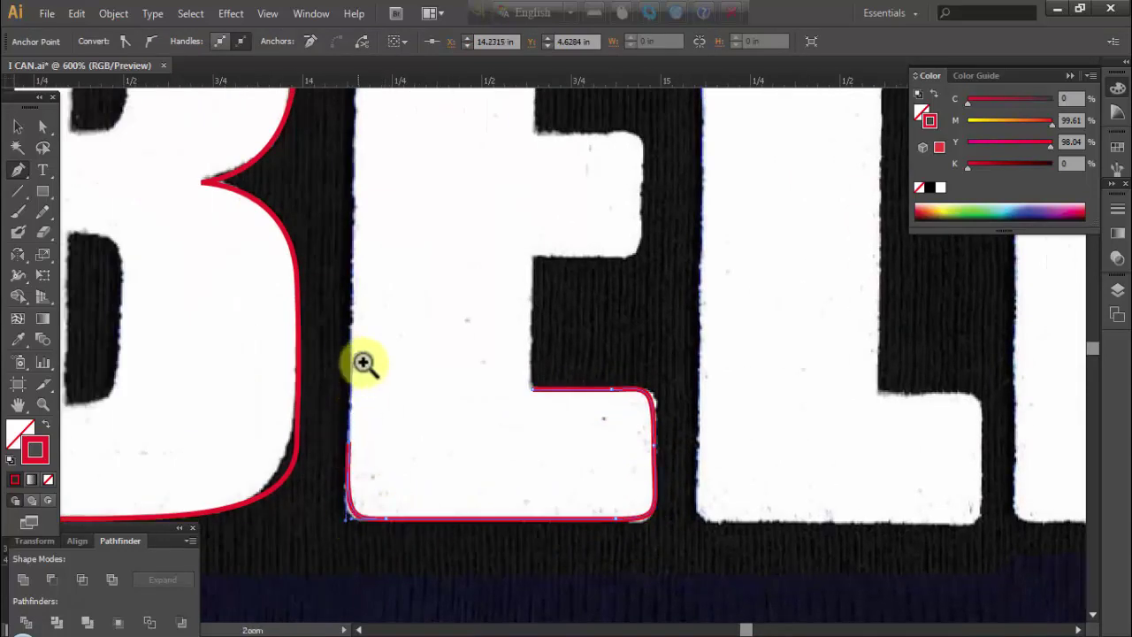
ctrl+alt+click(366, 366)
drag(450, 379, 546, 295)
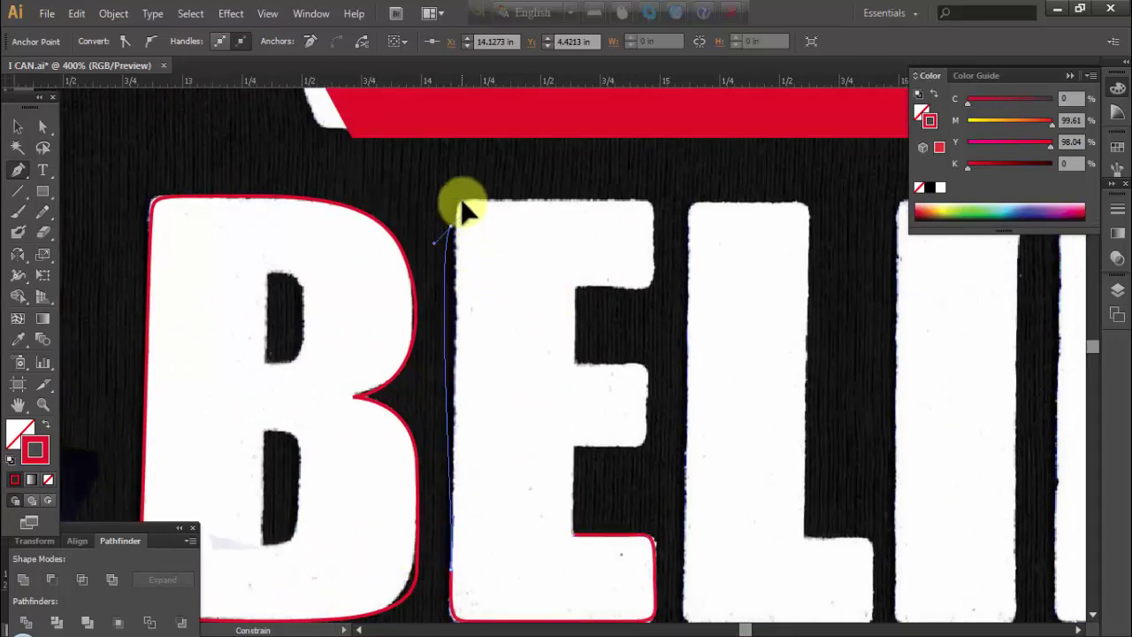
drag(459, 239, 453, 232)
Continue the E outline around its top arm, middle arm and inner corners, closing the path
ctrl+click(543, 267)
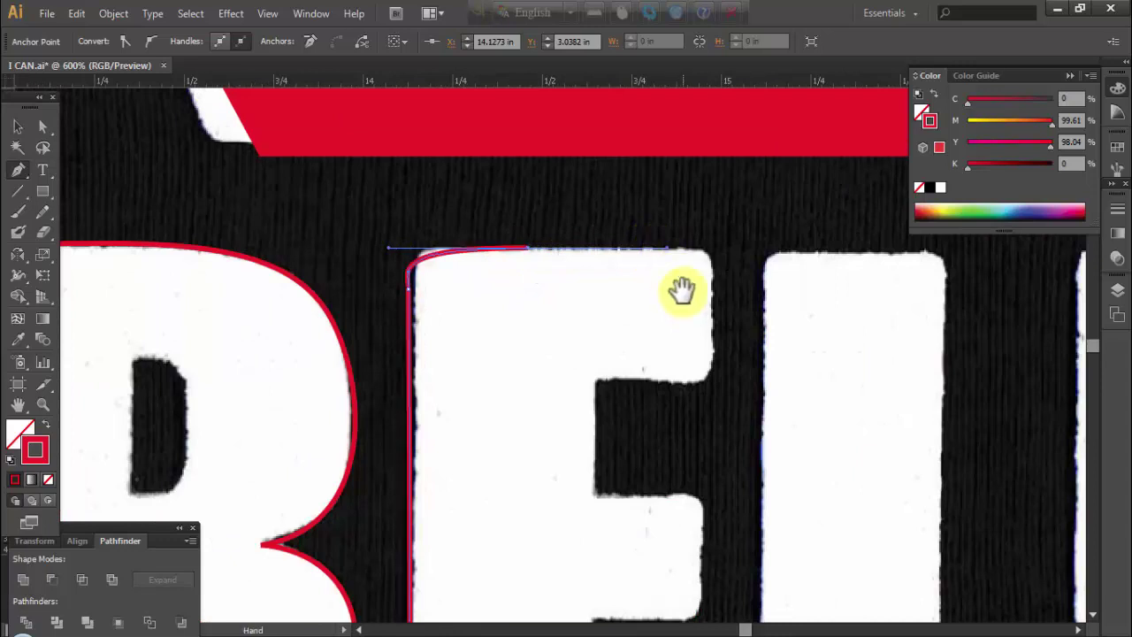
drag(681, 291, 458, 293)
drag(233, 245, 294, 248)
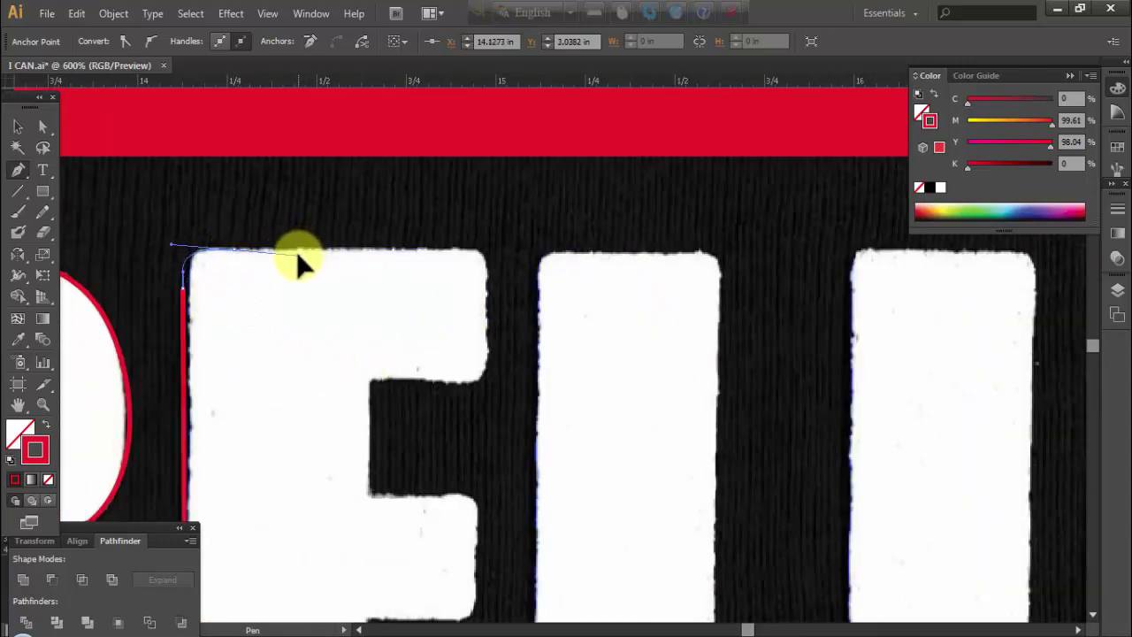
drag(451, 251, 473, 253)
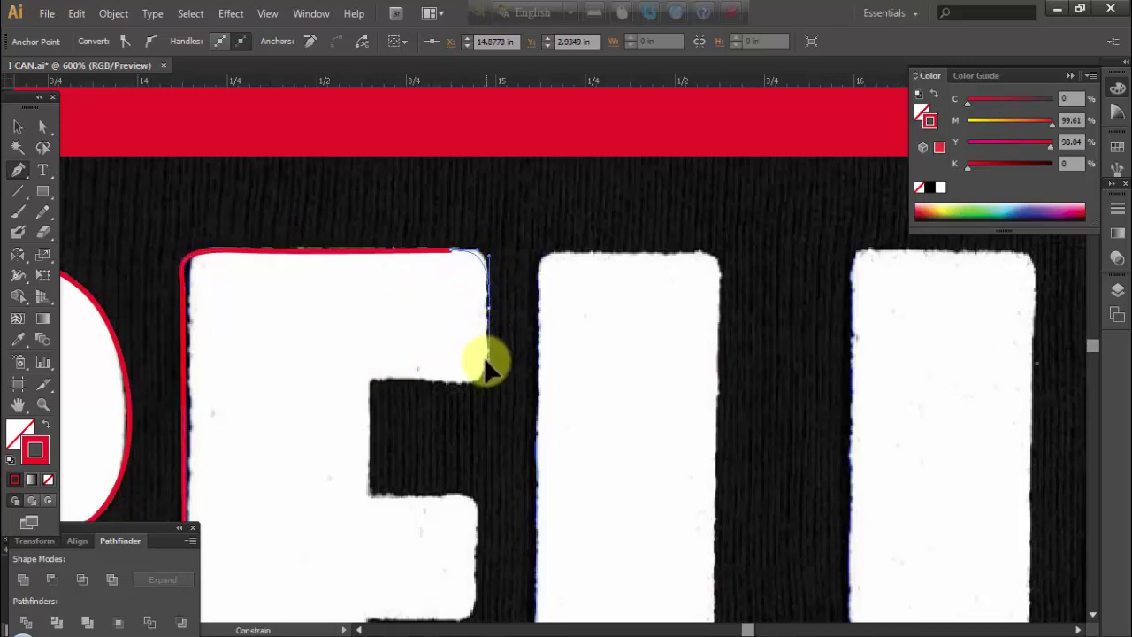
mouse_move(487, 362)
mouse_down()
mouse_move(451, 402)
mouse_move(370, 392)
mouse_up()
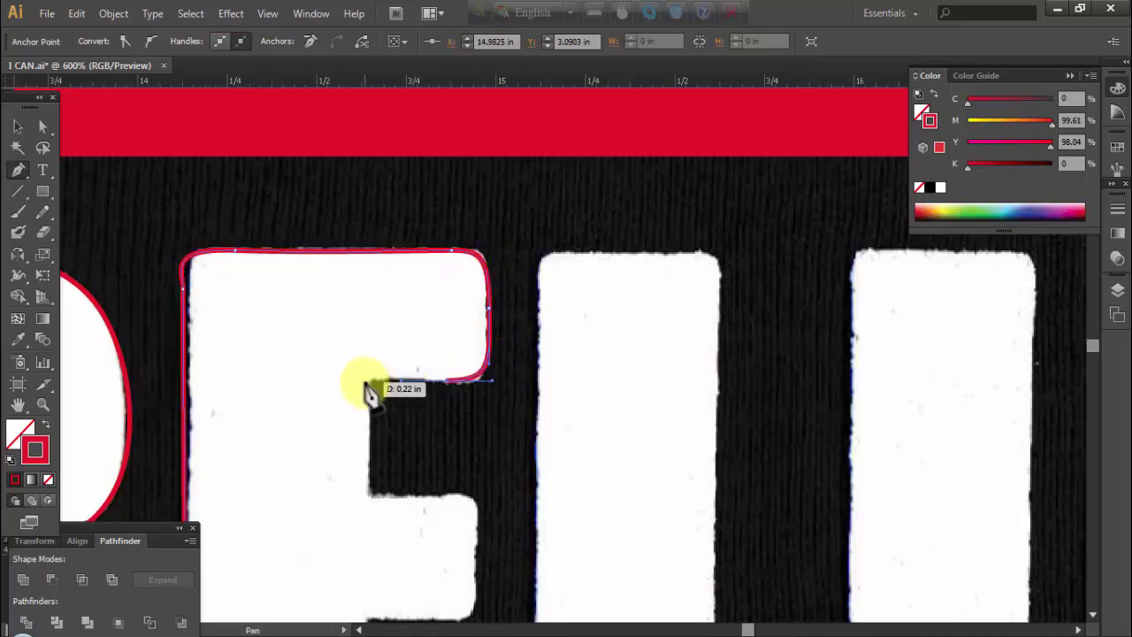
click(368, 381)
click(368, 493)
mouse_move(451, 503)
mouse_down()
mouse_move(402, 382)
mouse_move(432, 373)
mouse_up()
drag(431, 414, 424, 460)
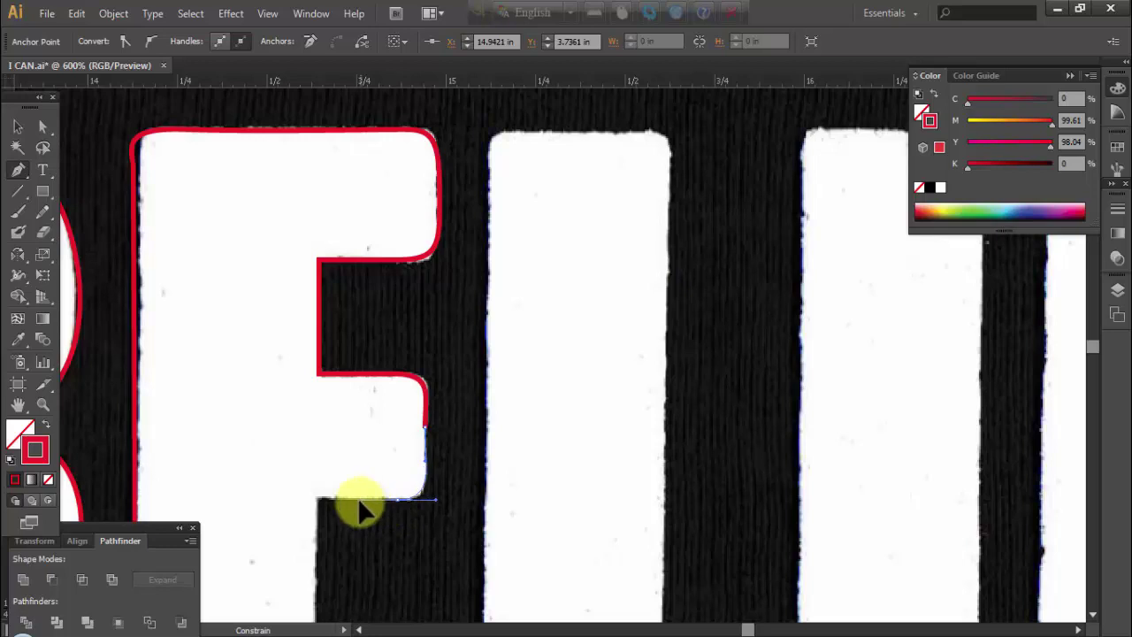
mouse_move(358, 500)
mouse_down()
mouse_move(328, 505)
mouse_move(335, 380)
mouse_up()
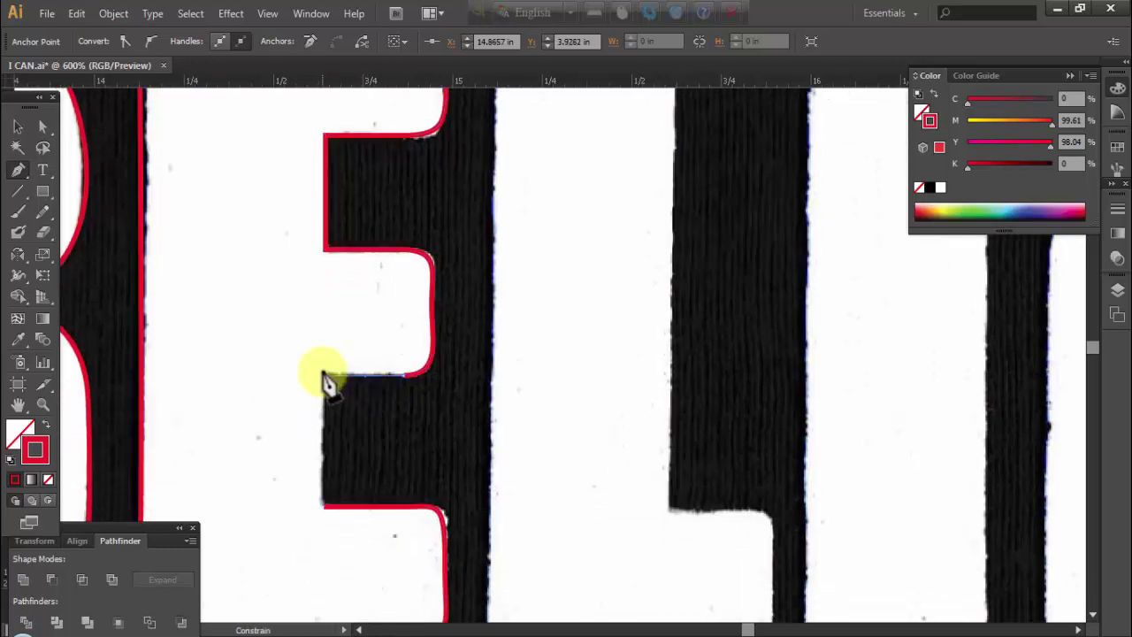
click(324, 377)
click(329, 509)
Deselect the finished E and zoom out to view BELIEVE and the letters LIE
key(ctrl+shift+a)
key(a)
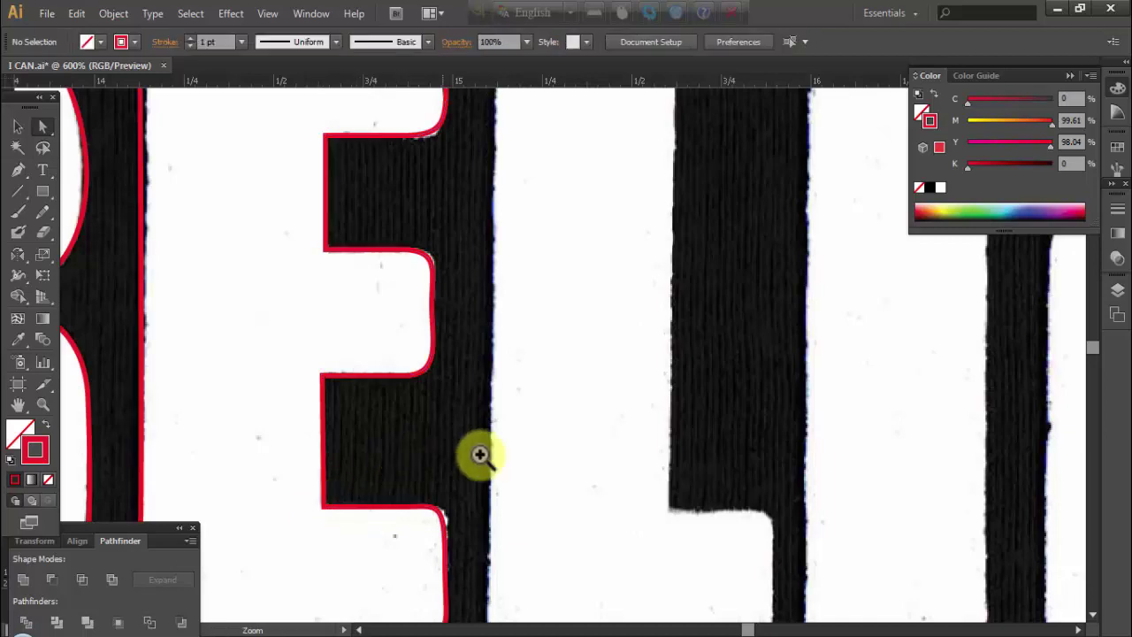
alt+click(576, 443)
alt+click(496, 443)
click(495, 442)
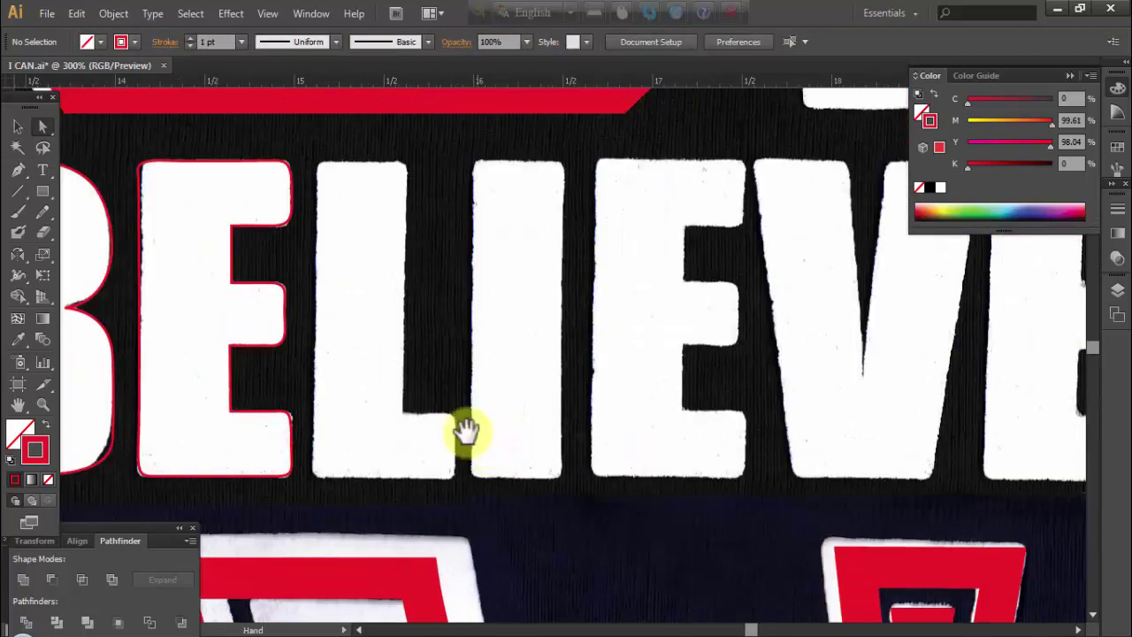
Draw a narrow rounded rectangle over the L's stem
click(409, 421)
scroll(487, 392, up, 1)
scroll(442, 425, up, 3)
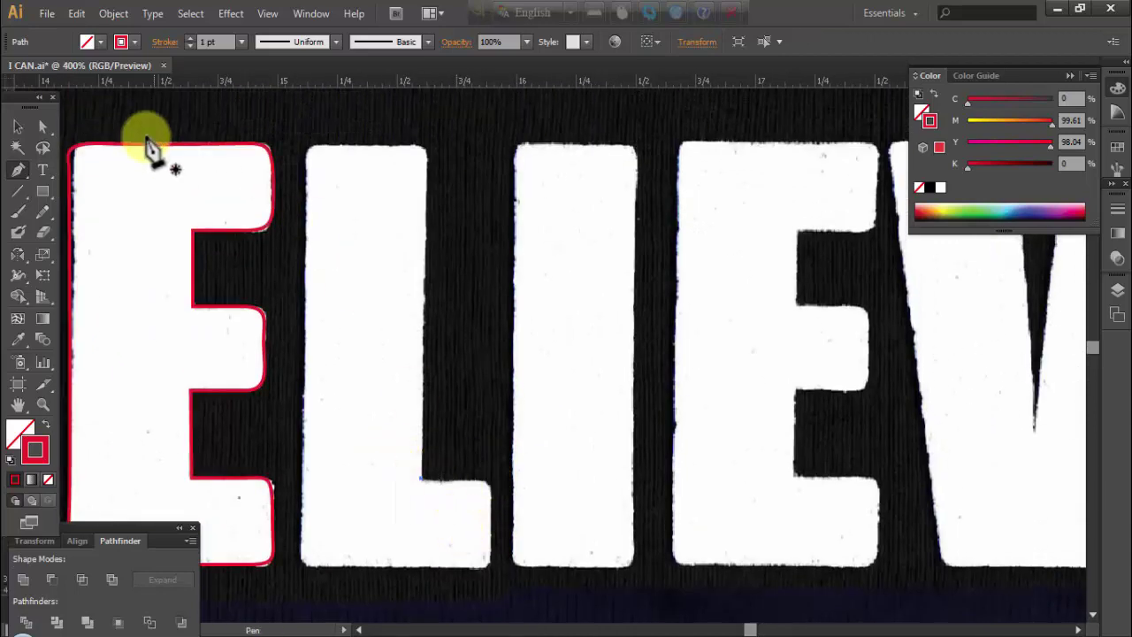
drag(47, 185, 114, 209)
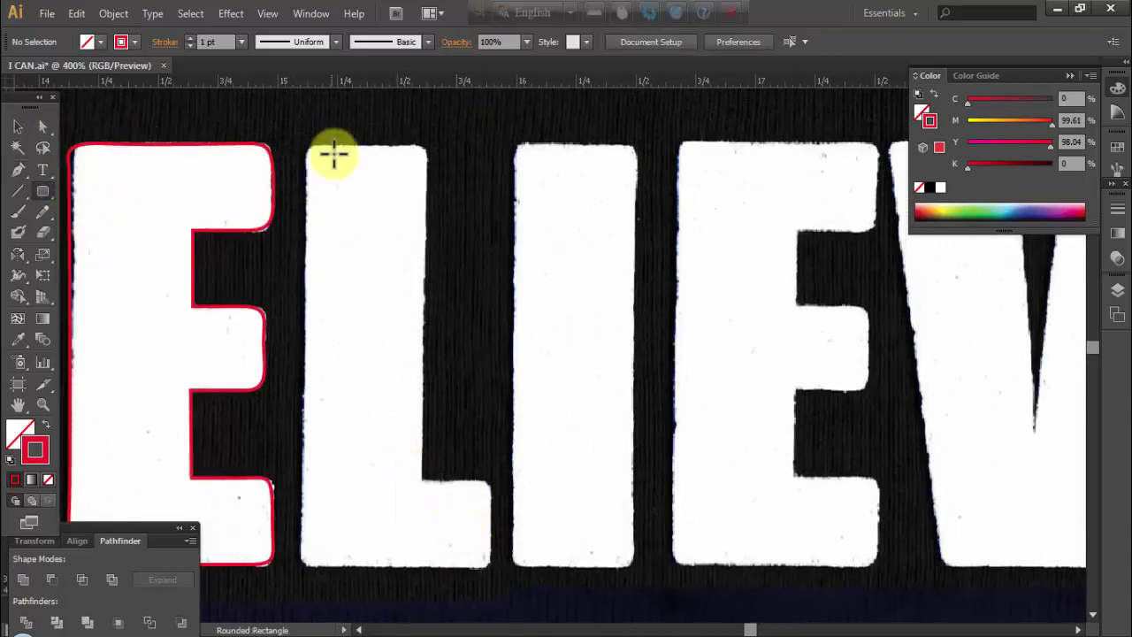
drag(310, 146, 588, 555)
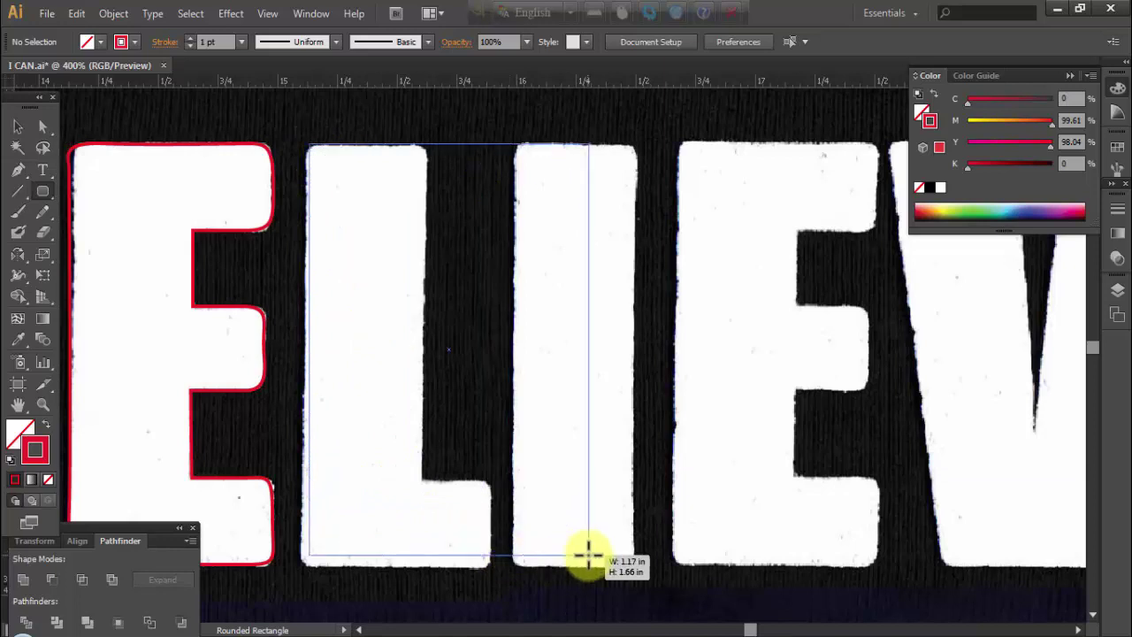
drag(588, 555, 424, 564)
Fit a second rectangle to the L's foot, try Unite, and swap the red outline to fill
click(18, 127)
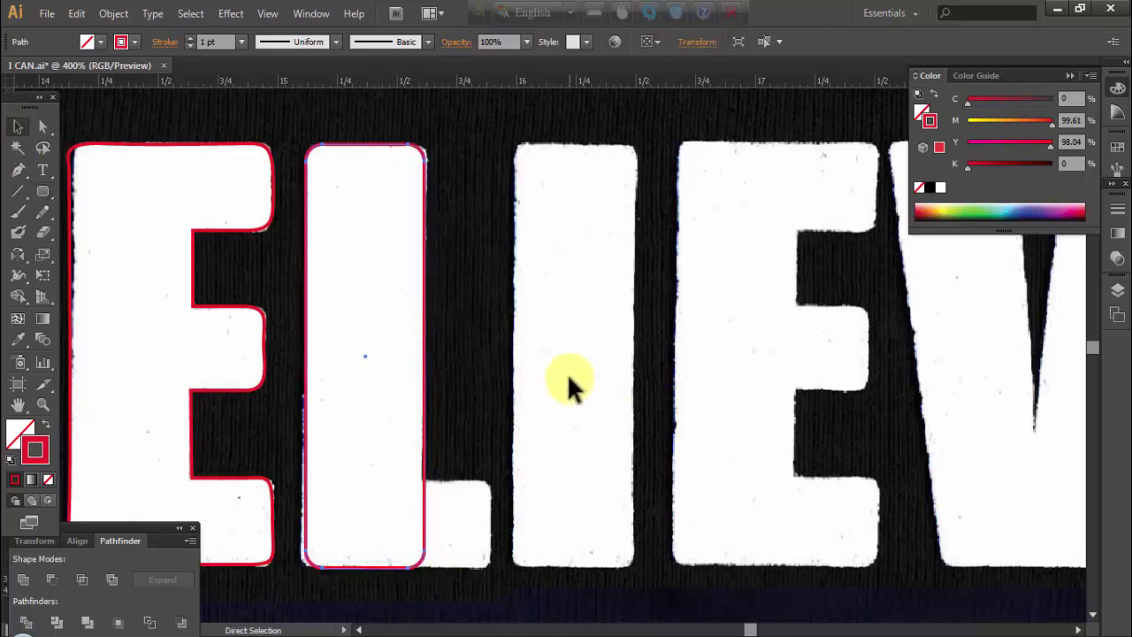
drag(365, 145, 433, 483)
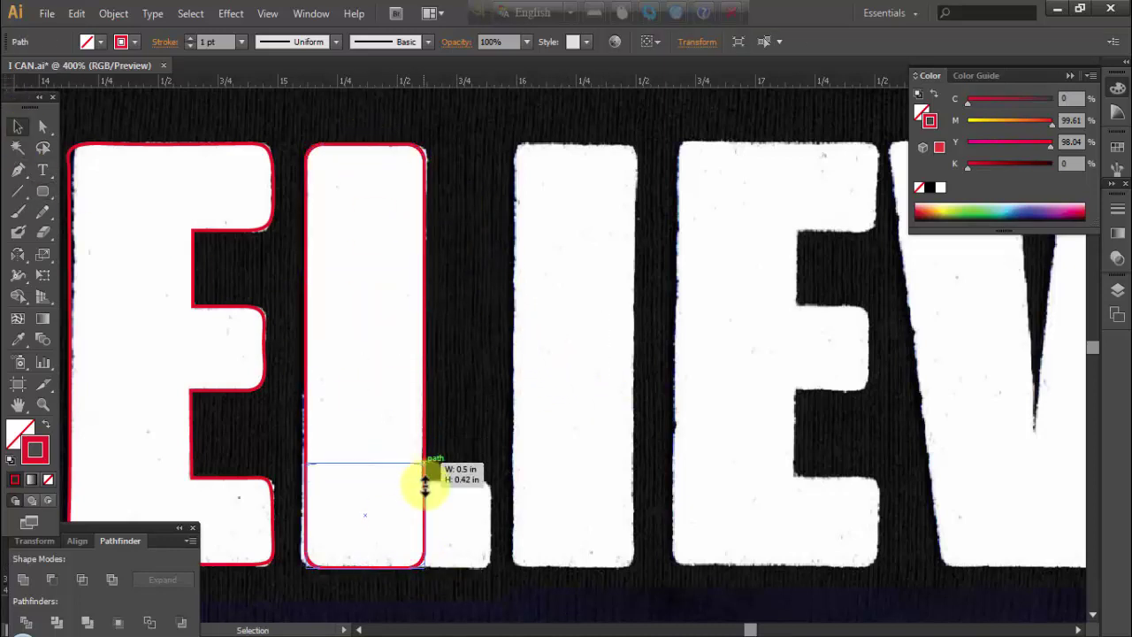
drag(426, 526, 491, 530)
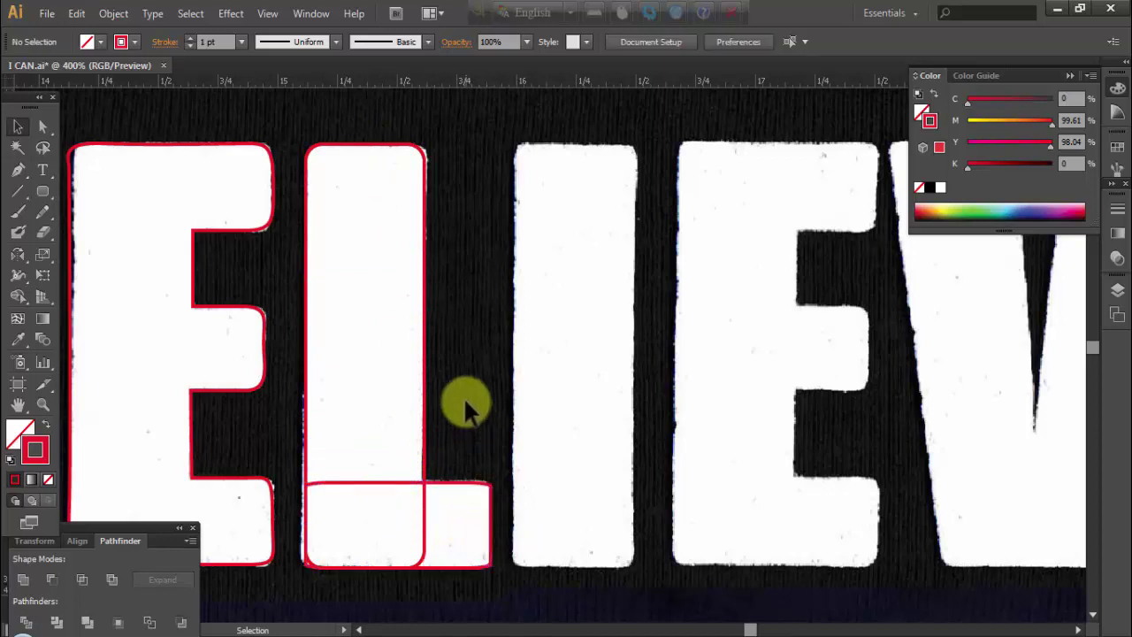
shift+click(380, 442)
click(87, 623)
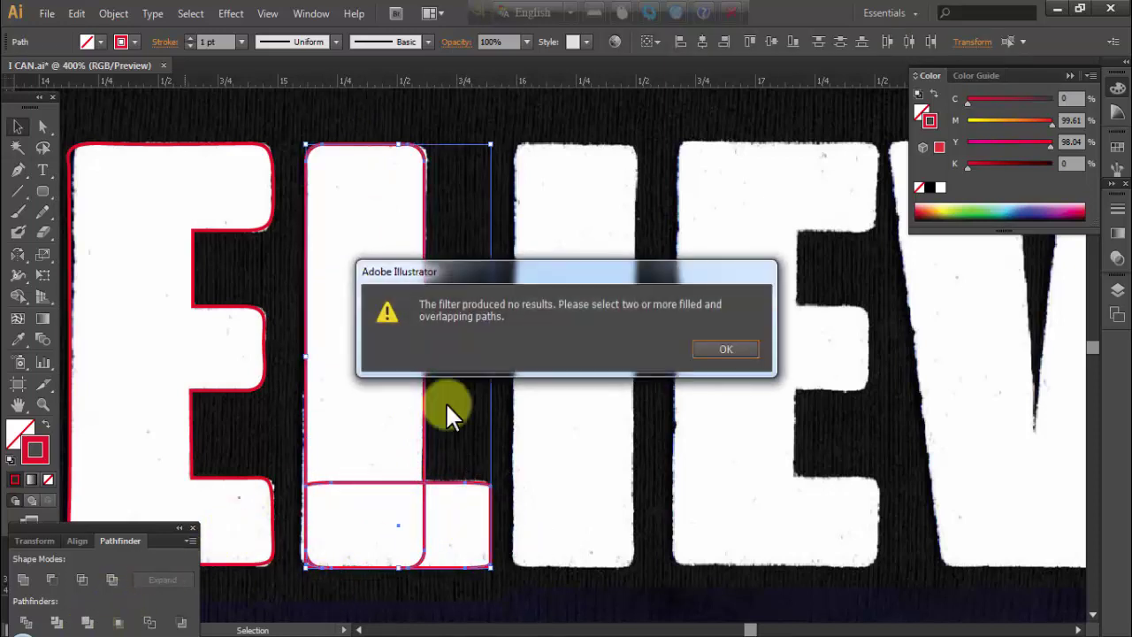
click(725, 348)
key(shift+x)
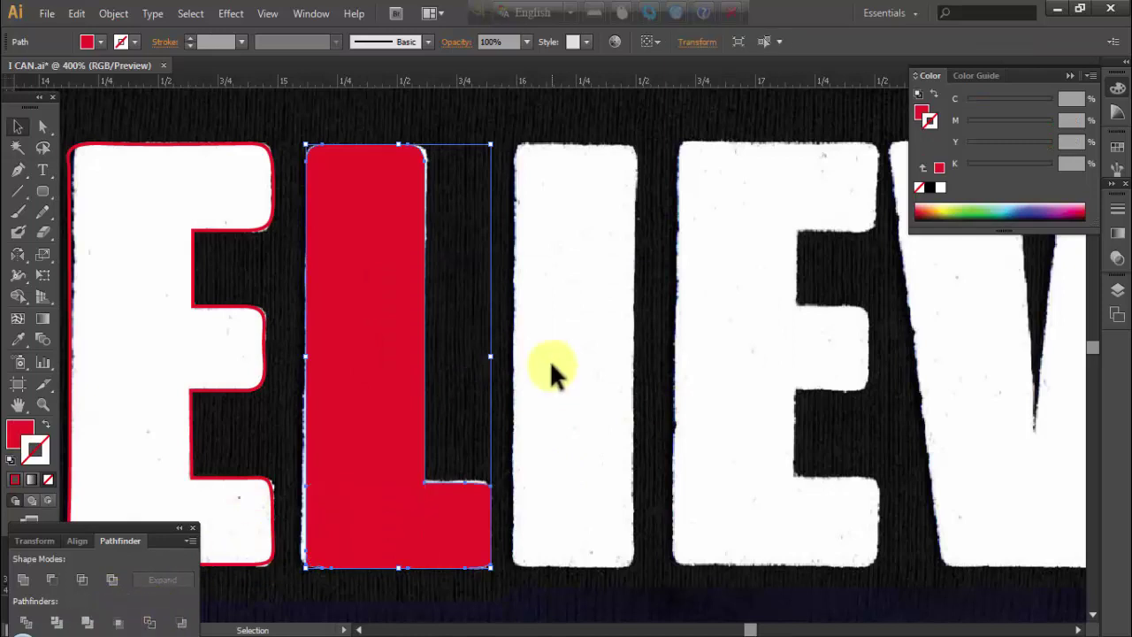
key(ctrl+minus)
Place a copy of the red L to the right, then cover the I with a widened red rounded rectangle
mouse_move(334, 438)
mouse_down()
mouse_move(646, 467)
mouse_move(614, 457)
mouse_up()
click(531, 378)
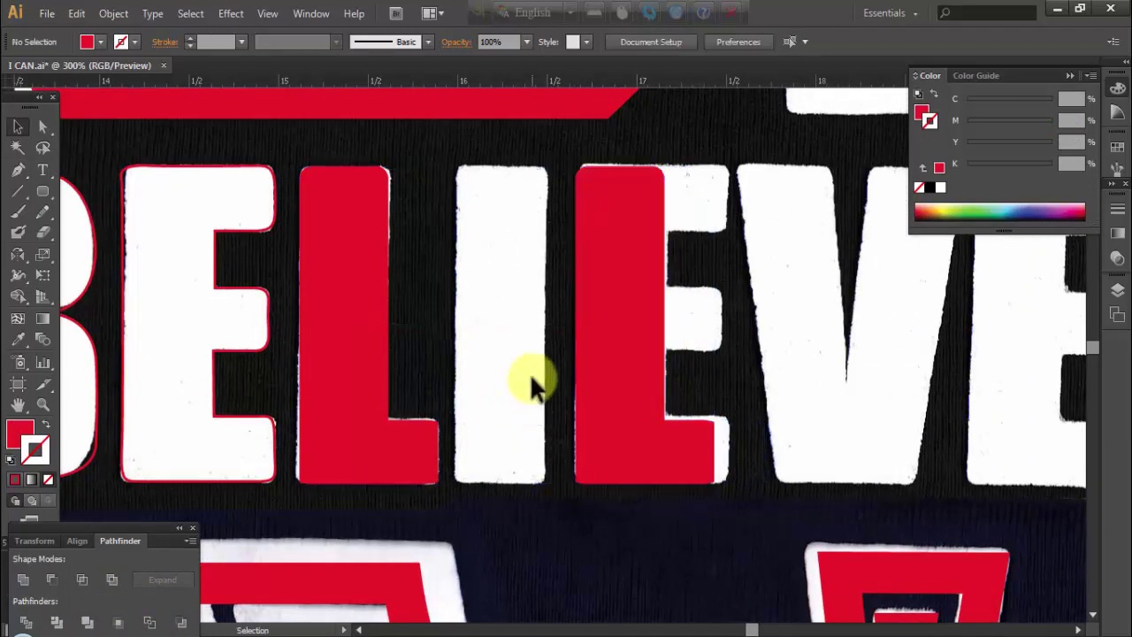
click(44, 191)
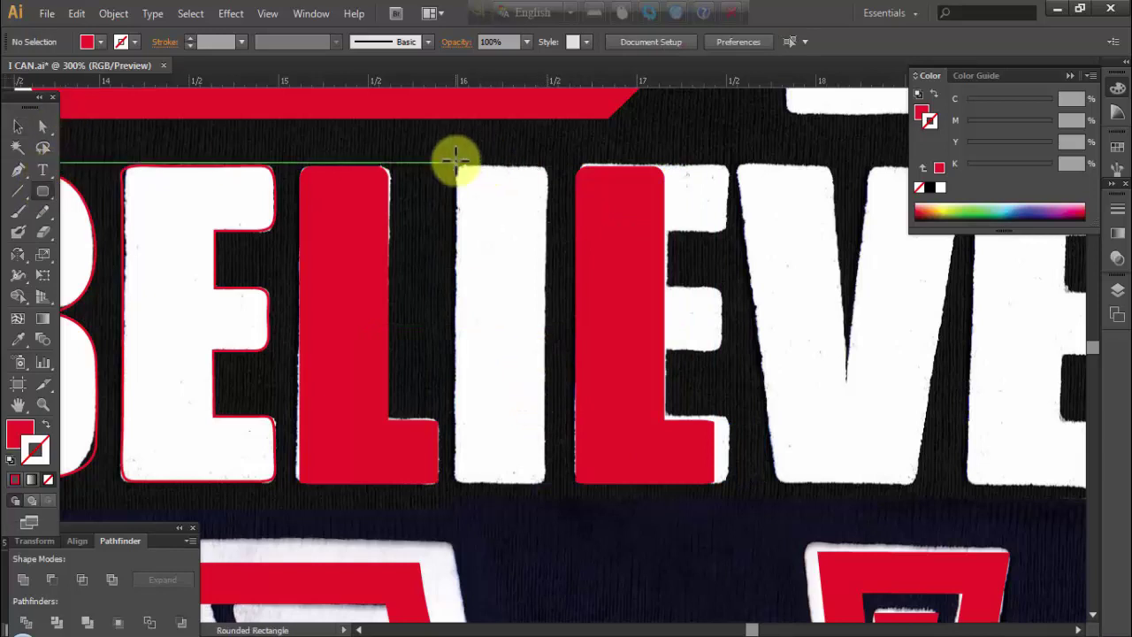
drag(458, 166, 546, 483)
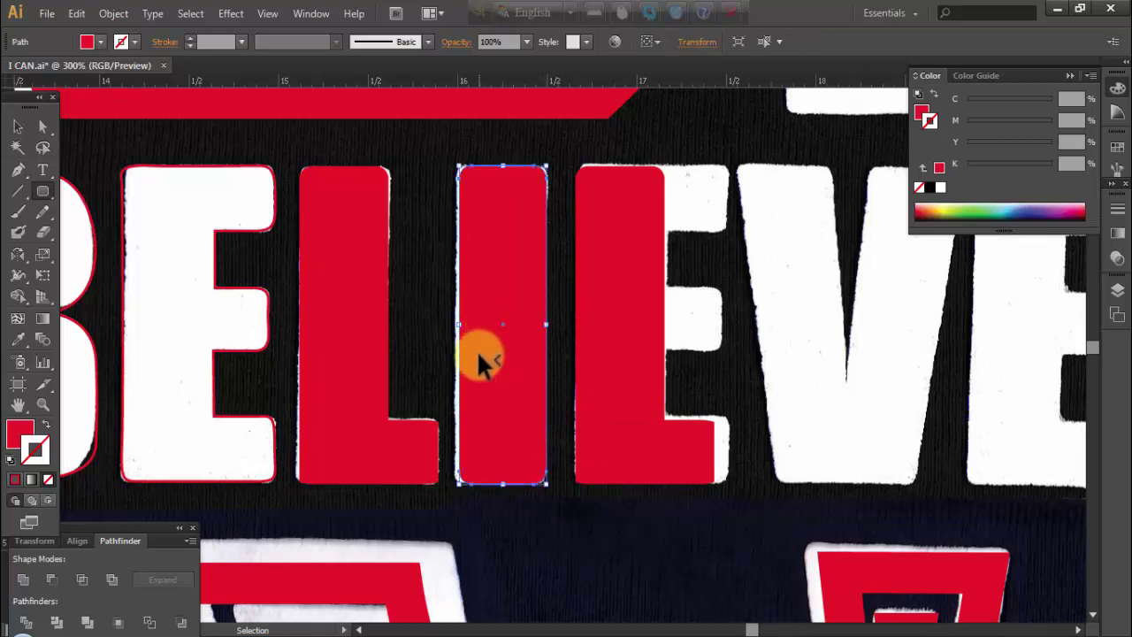
drag(463, 327, 456, 325)
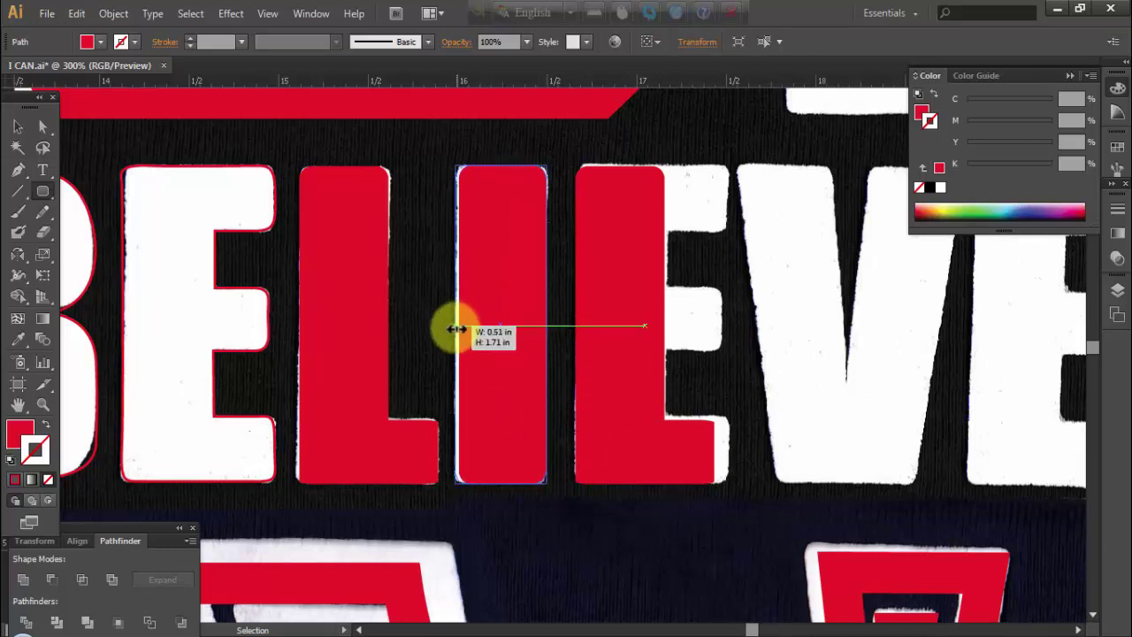
key(ctrl+shift+a)
Zoom in on the L and I, select the red I rectangle, and zoom back out
alt+click(599, 372)
drag(599, 372, 451, 371)
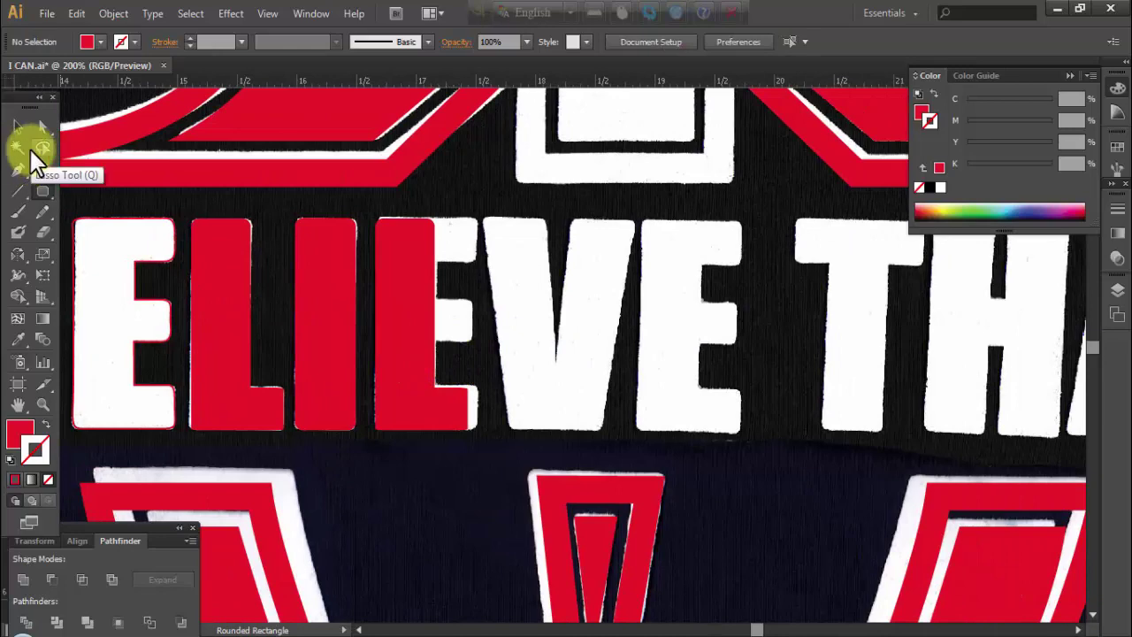
key(ctrl+space)
click(505, 442)
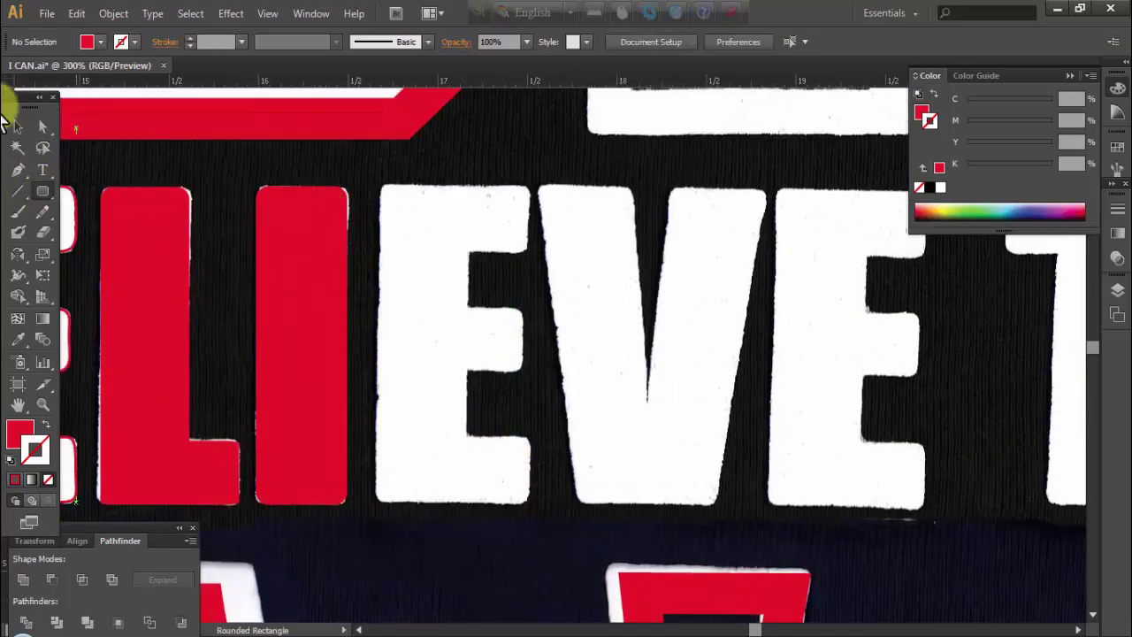
click(18, 127)
click(303, 329)
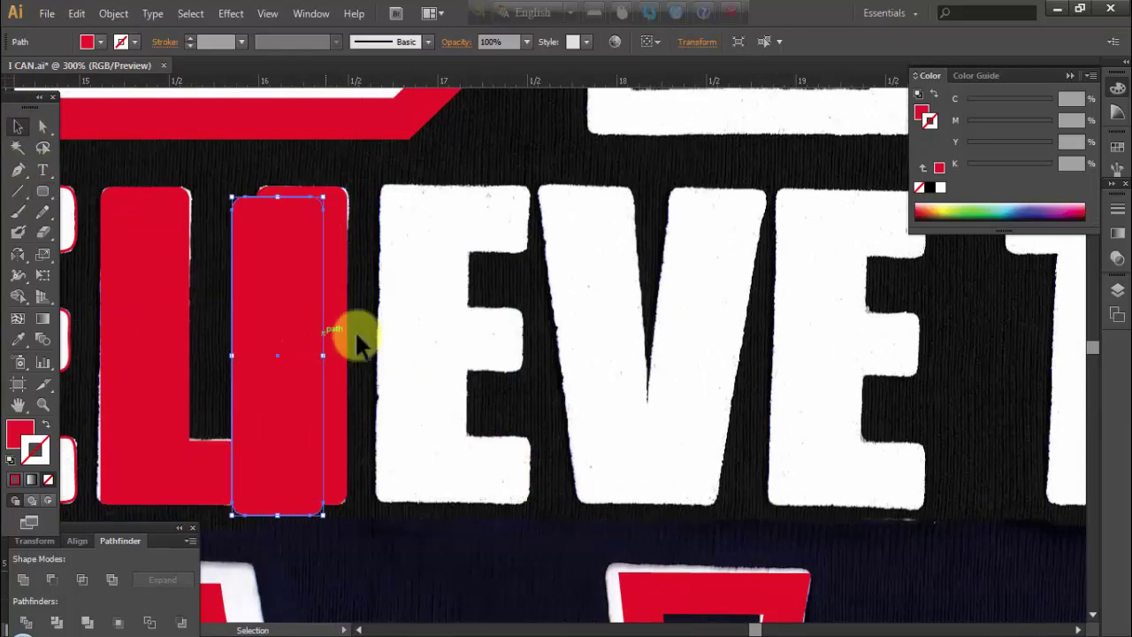
key(ctrl+alt+space)
click(383, 368)
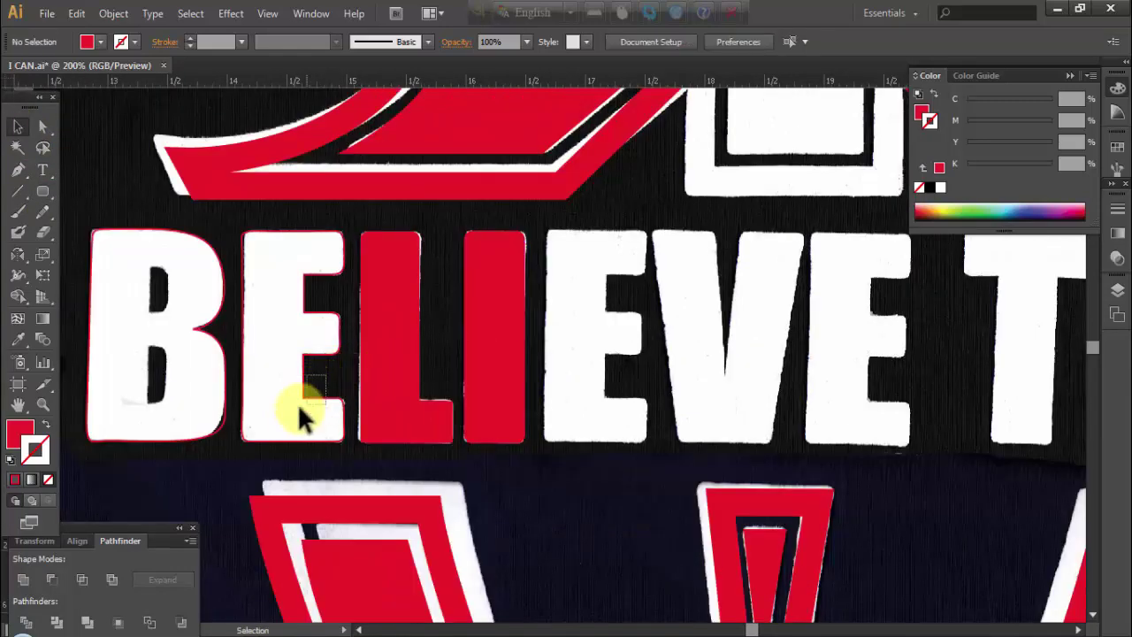
Alt-drag a copy of the first E outline onto the next E and nudge its top-left anchor
drag(305, 399, 607, 425)
scroll(669, 448, up, 1)
scroll(563, 354, up, 5)
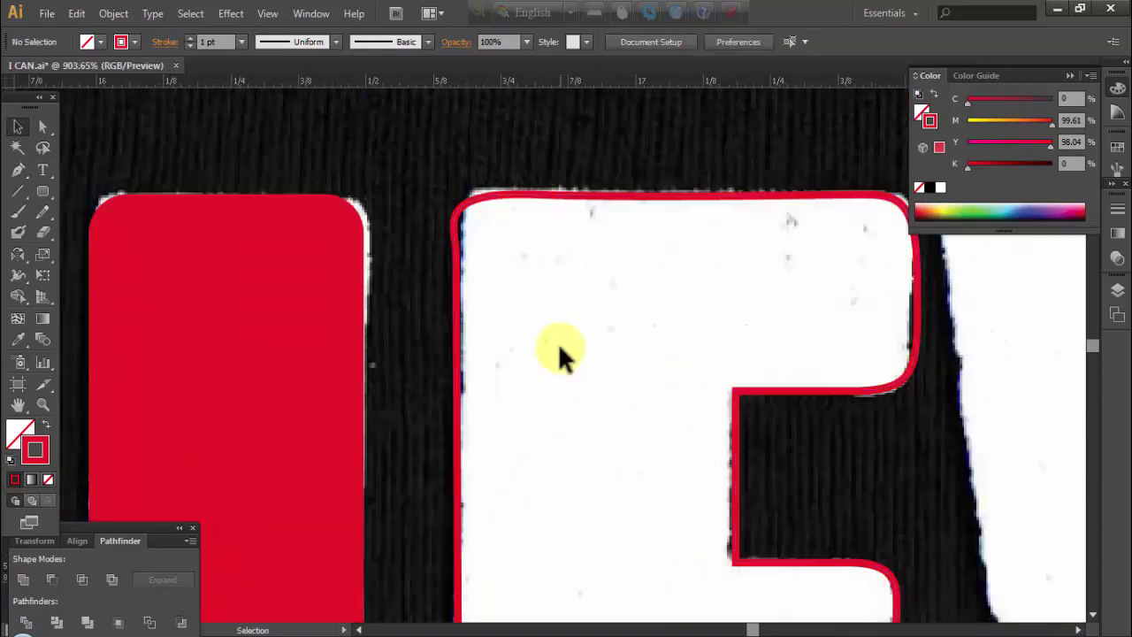
key(a)
click(442, 209)
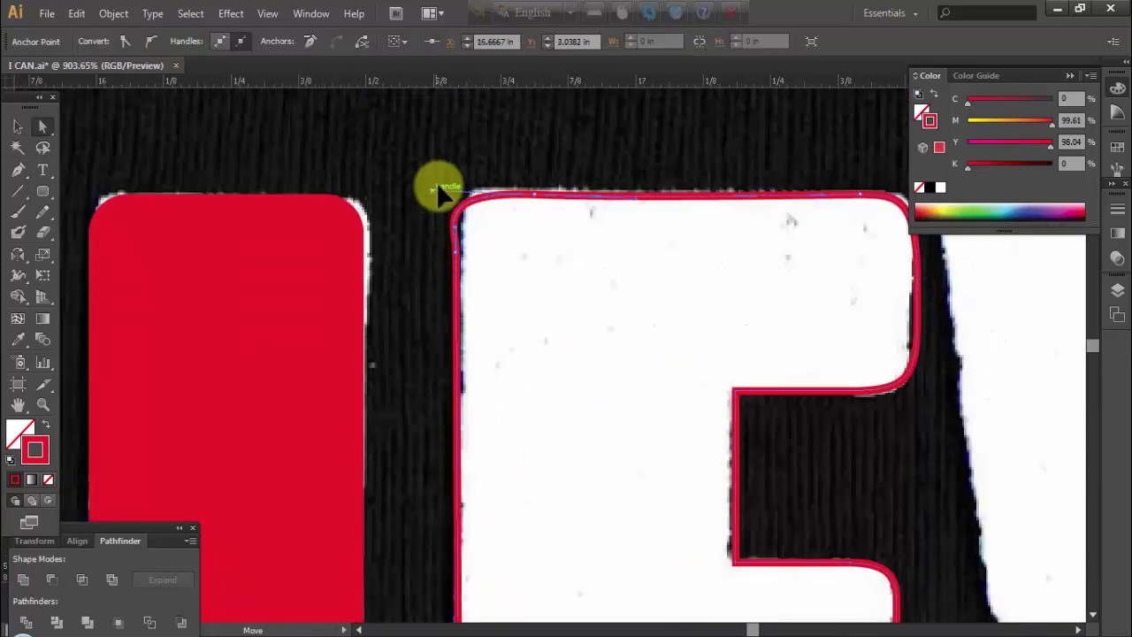
mouse_move(440, 195)
mouse_down()
mouse_move(459, 225)
mouse_move(450, 215)
mouse_up()
Refine the copied E's top-left corner anchor in Outline view, then return to the colour preview
click(603, 469)
ctrl+alt+click(624, 449)
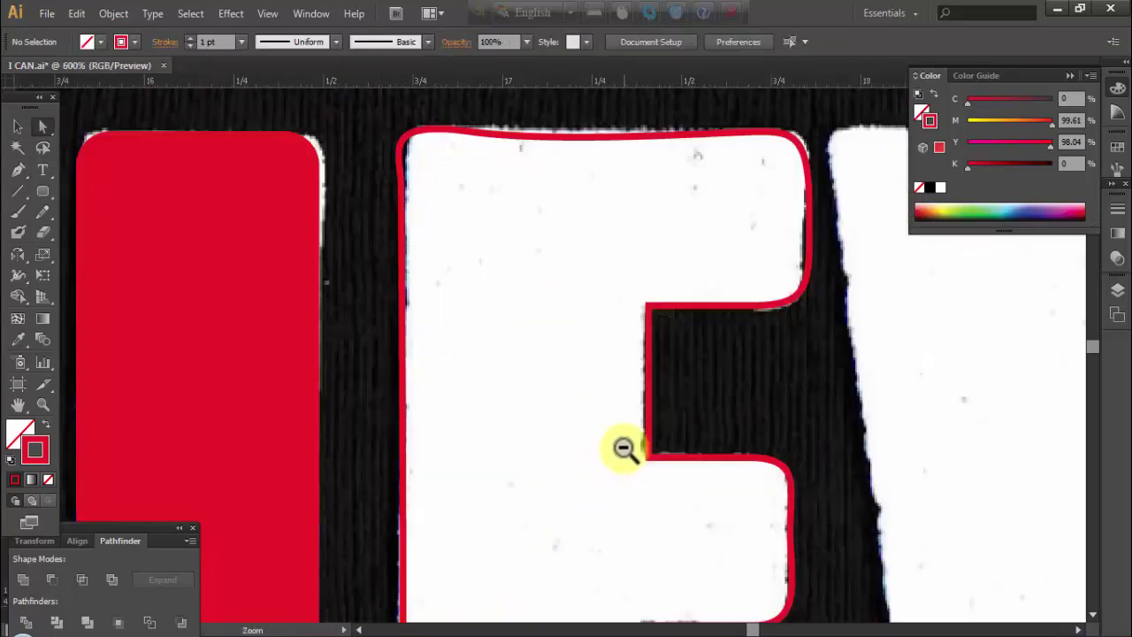
ctrl+alt+click(624, 448)
ctrl+alt+click(625, 448)
ctrl+alt+click(518, 430)
ctrl+alt+click(518, 430)
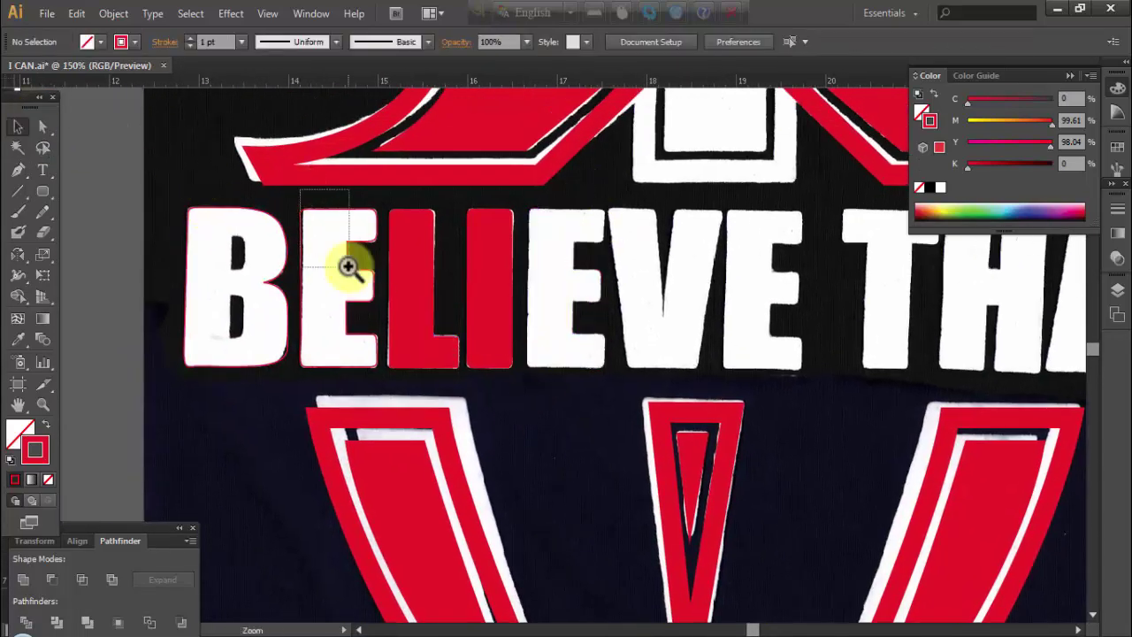
drag(265, 190, 348, 260)
key(ctrl+y)
drag(407, 296, 334, 325)
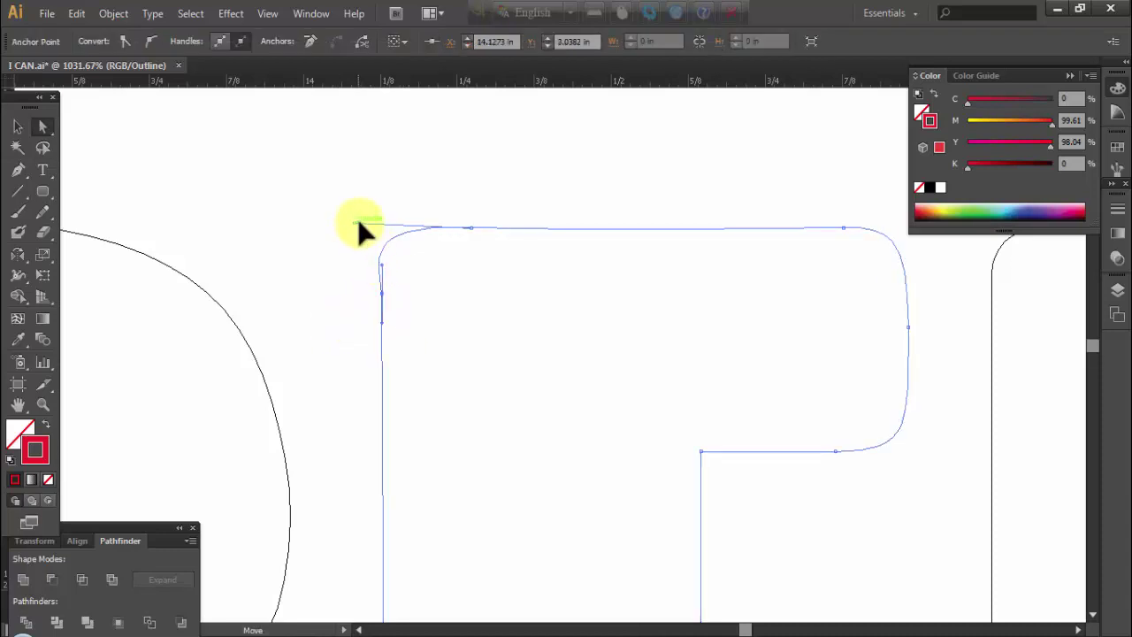
click(486, 336)
key(ctrl+y)
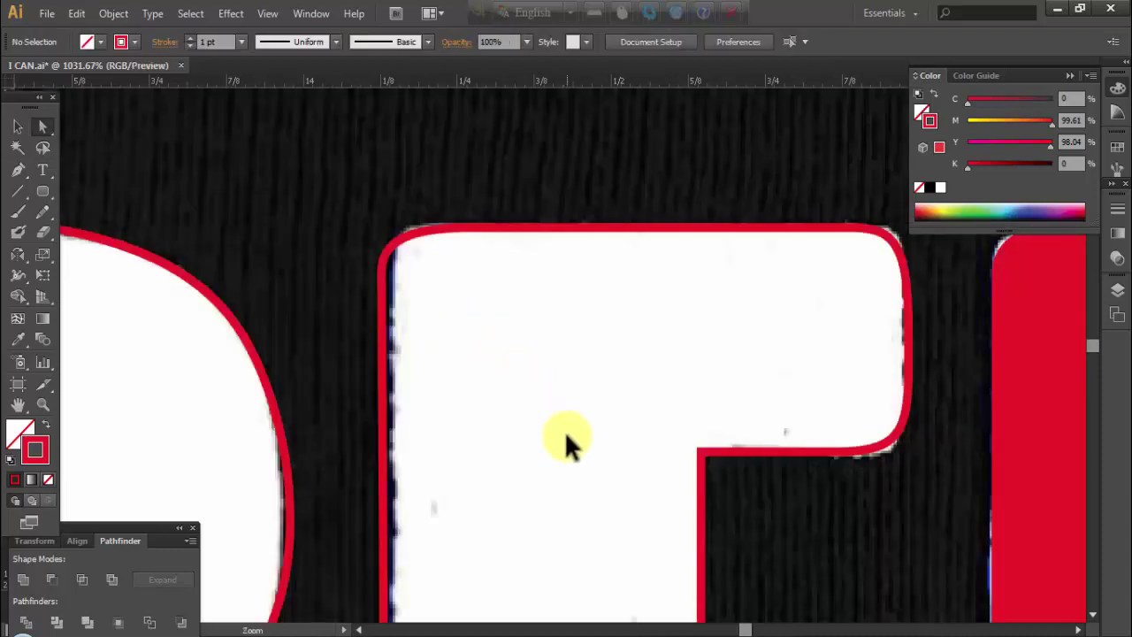
scroll(564, 430, down, 5)
drag(589, 361, 443, 456)
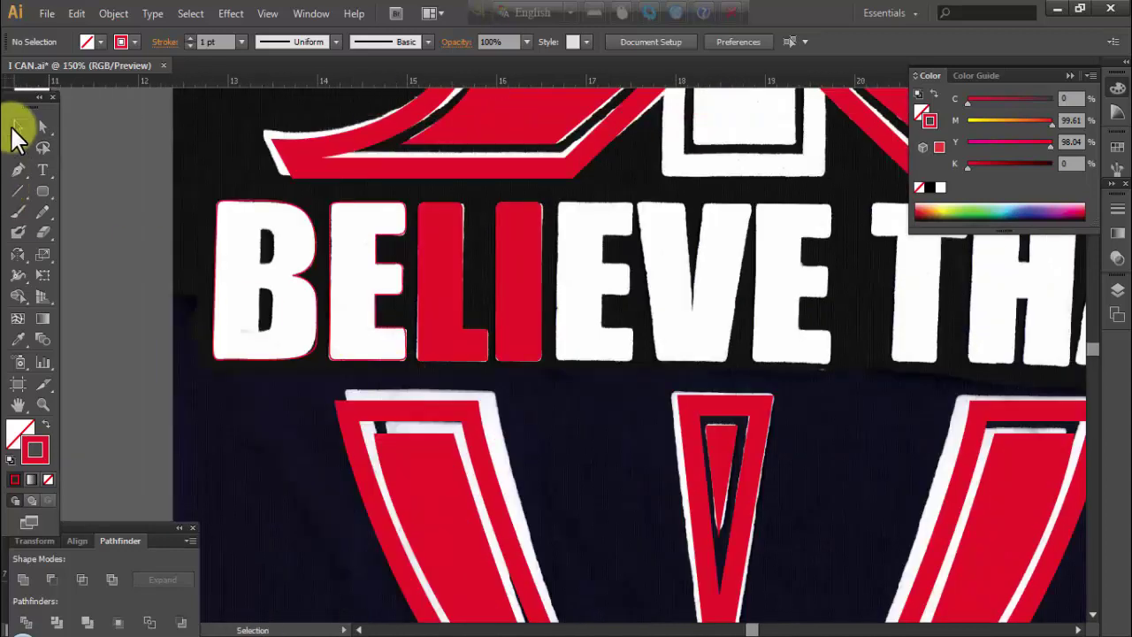
click(14, 127)
Duplicate the E outline to the right and zoom in on the V
mouse_move(329, 292)
mouse_down()
mouse_move(571, 340)
mouse_move(543, 328)
mouse_up()
click(682, 361)
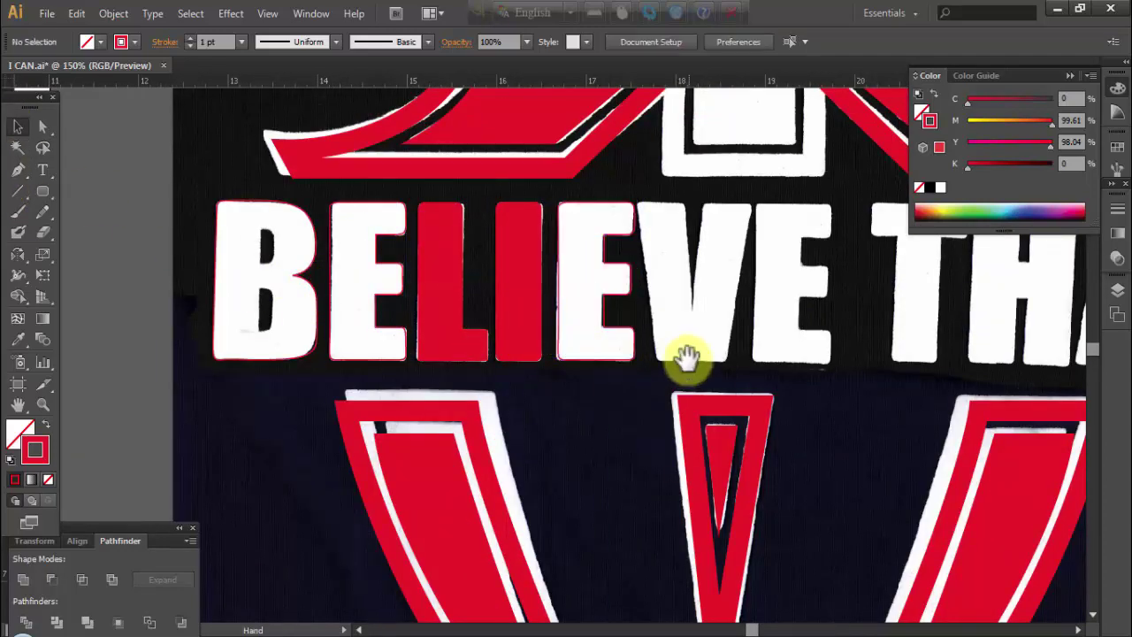
ctrl+click(677, 328)
drag(677, 328, 543, 360)
ctrl+click(442, 365)
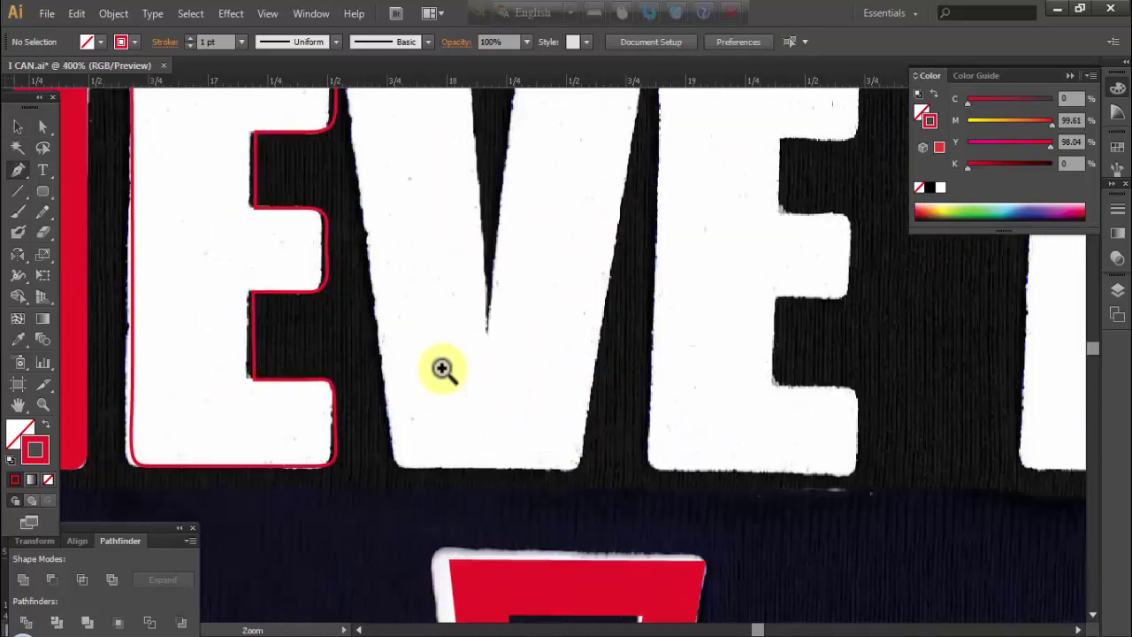
drag(442, 364, 421, 503)
Start the V outline at the notch, tracing its inner edge, top edge and top-right corner
click(436, 478)
click(463, 240)
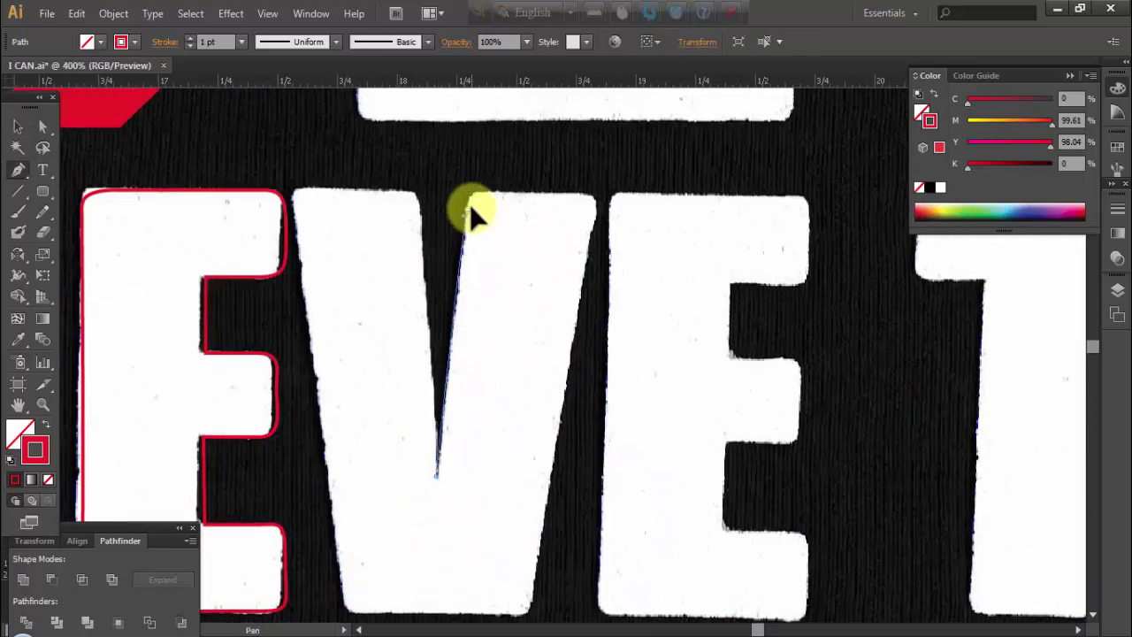
click(468, 194)
click(583, 196)
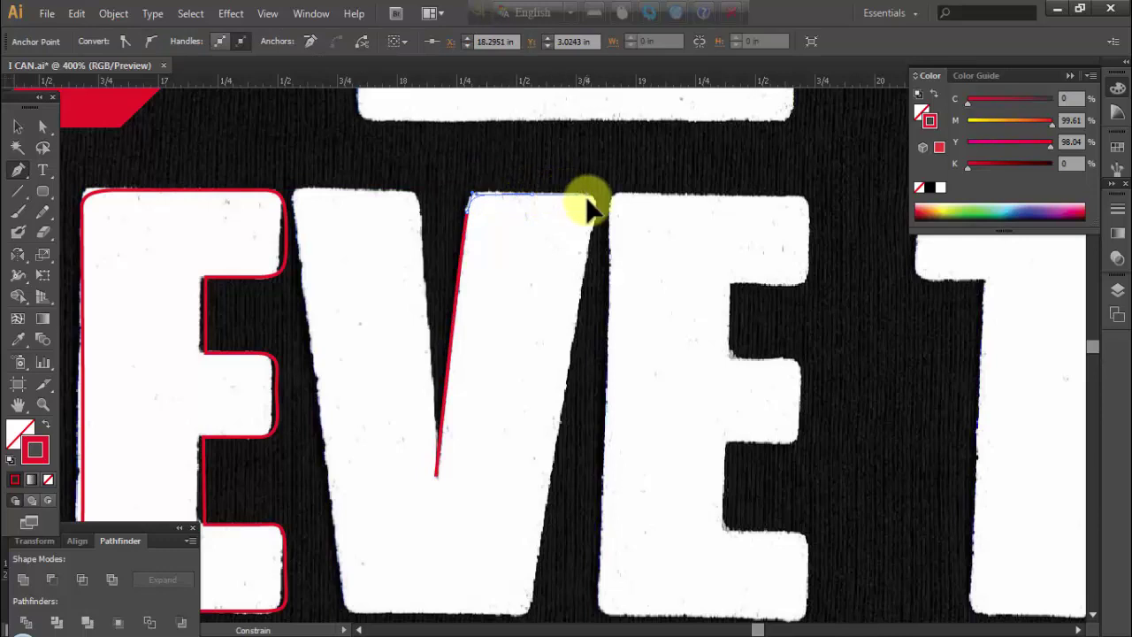
drag(593, 210, 596, 253)
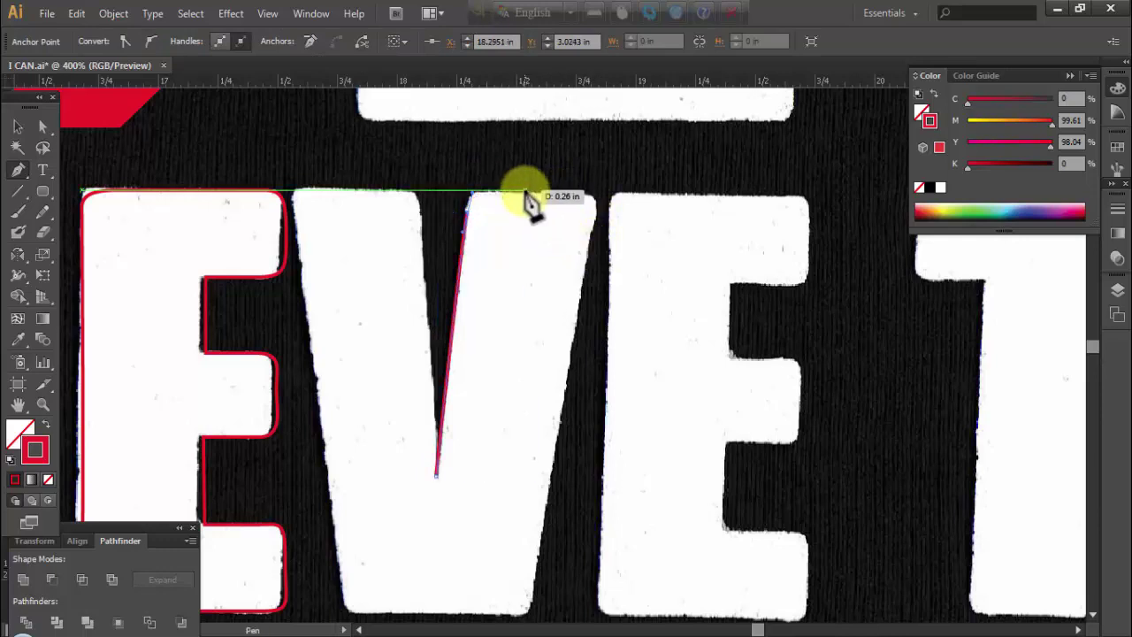
click(527, 193)
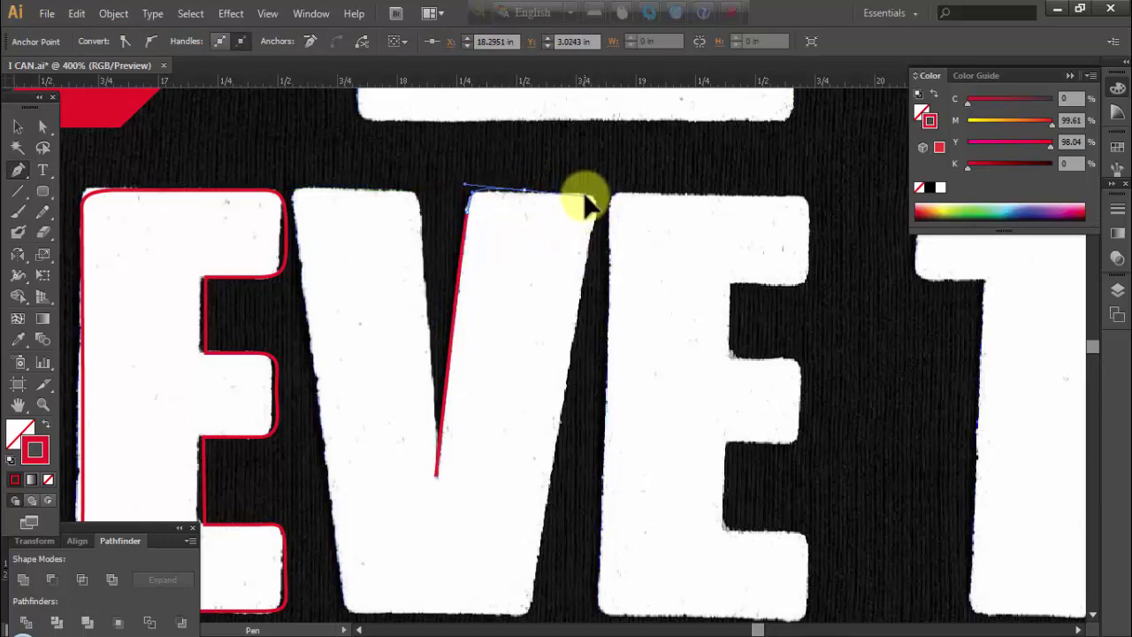
drag(589, 192, 595, 212)
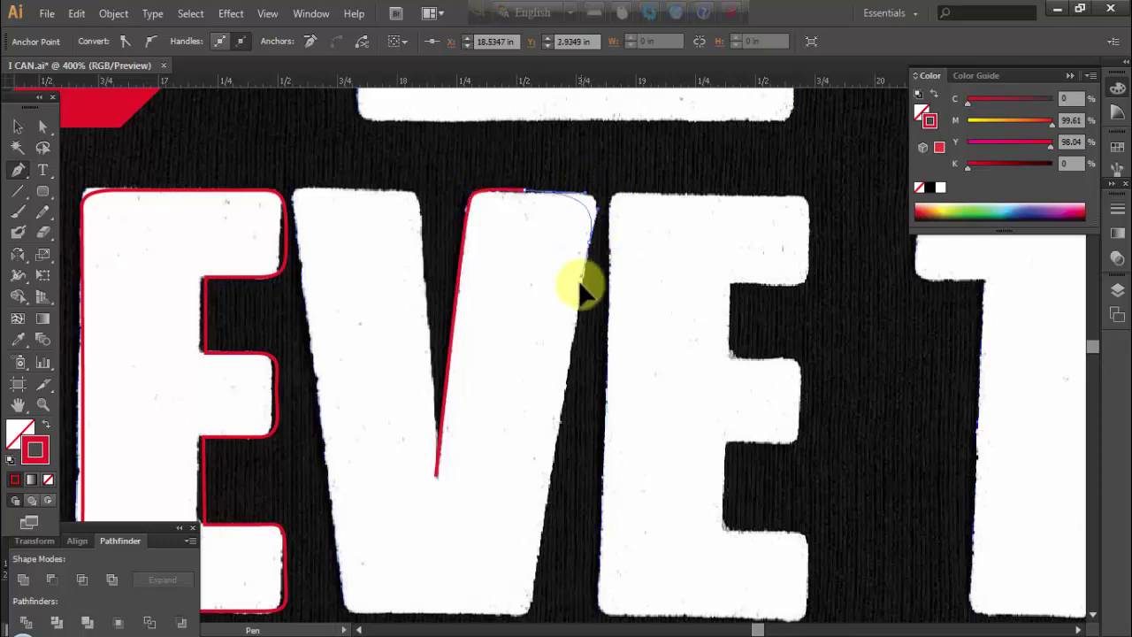
drag(576, 326, 556, 366)
Trace down the V's right edge, round its bottom and top-left corners, and close at the notch
scroll(562, 406, down, 3)
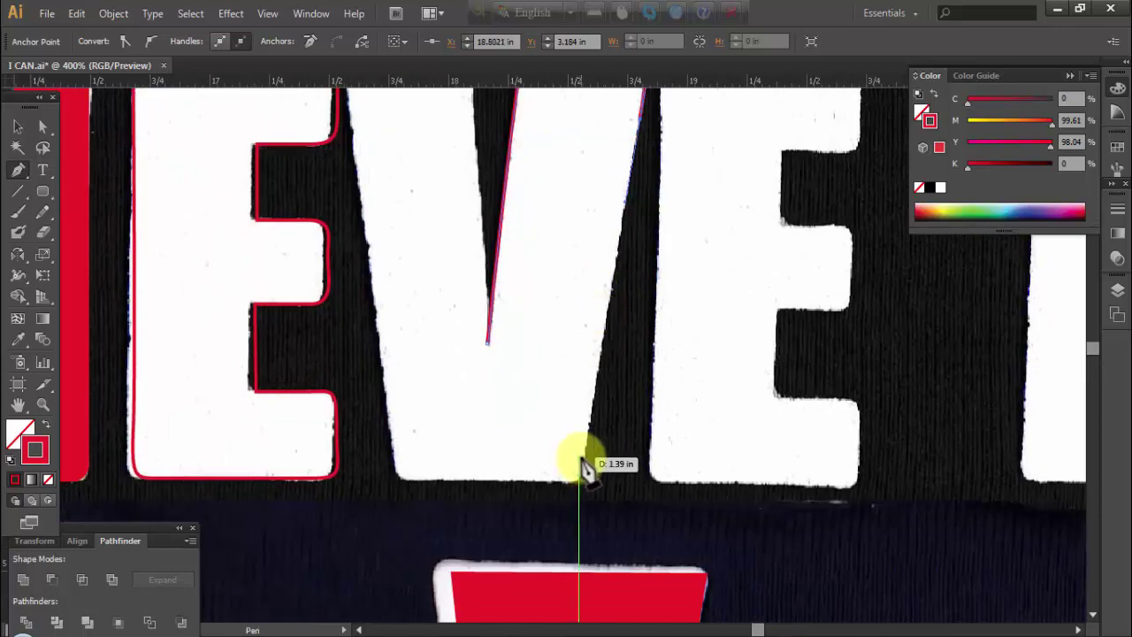
drag(583, 458, 566, 482)
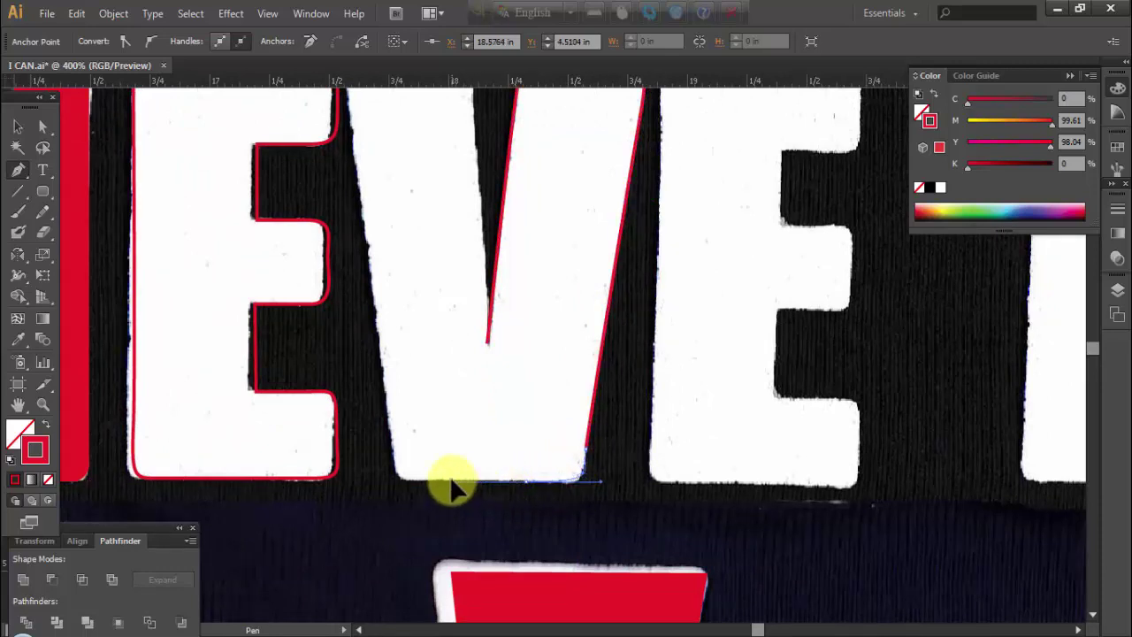
mouse_move(474, 485)
mouse_down()
mouse_move(412, 493)
mouse_move(393, 433)
mouse_up()
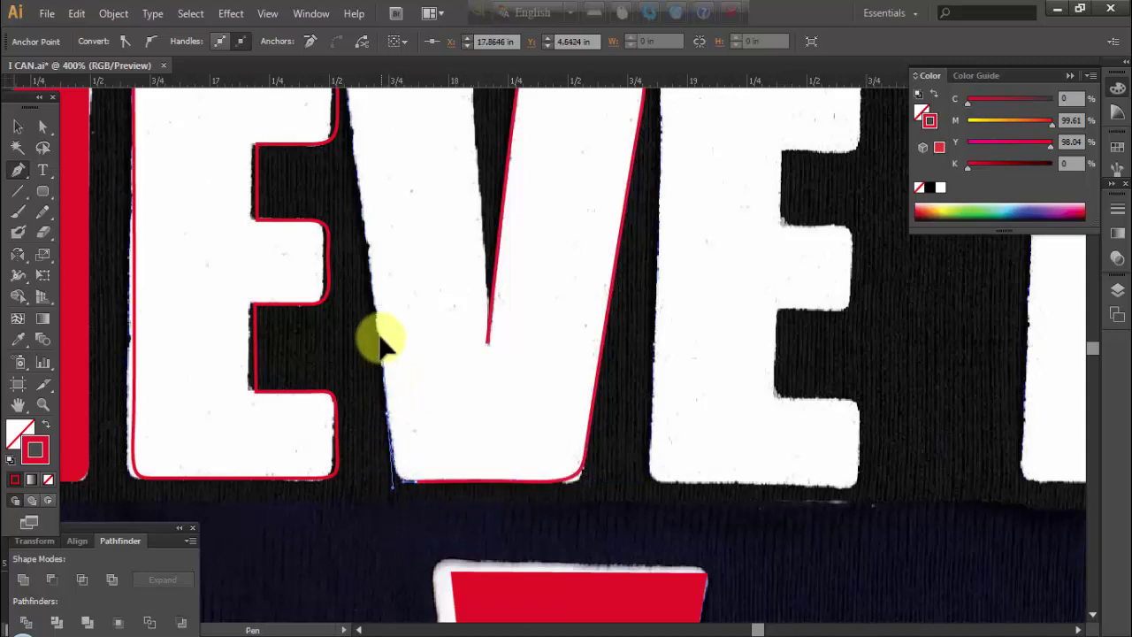
drag(396, 291, 398, 455)
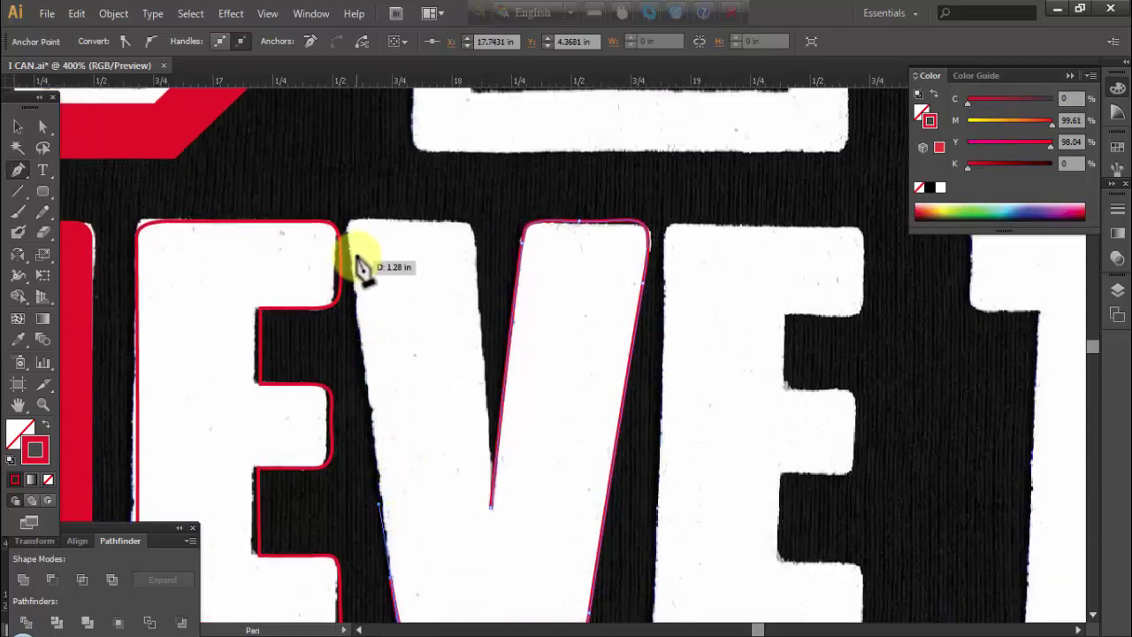
click(348, 237)
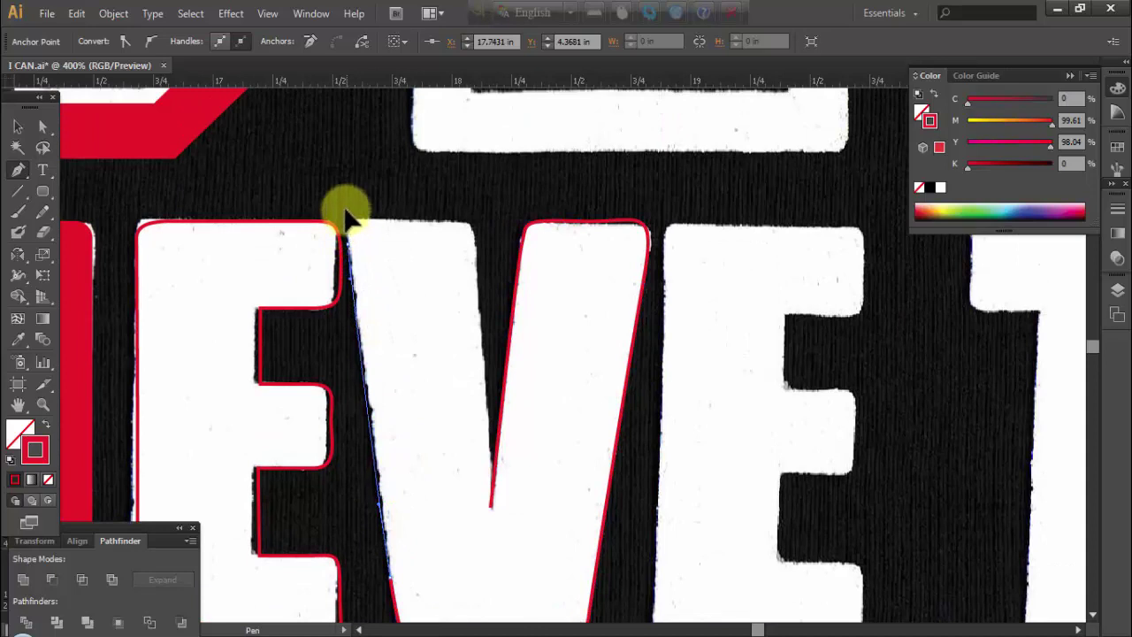
drag(346, 220, 403, 226)
click(428, 221)
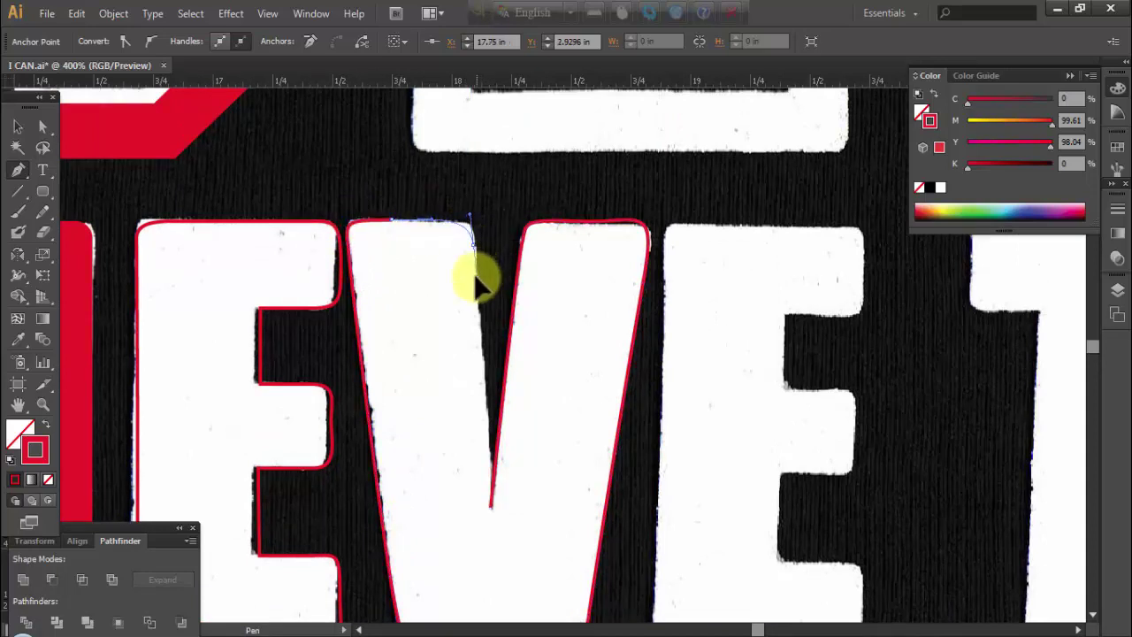
click(498, 511)
Zoom out and bring the THAT letters into close view
key(ctrl+minus)
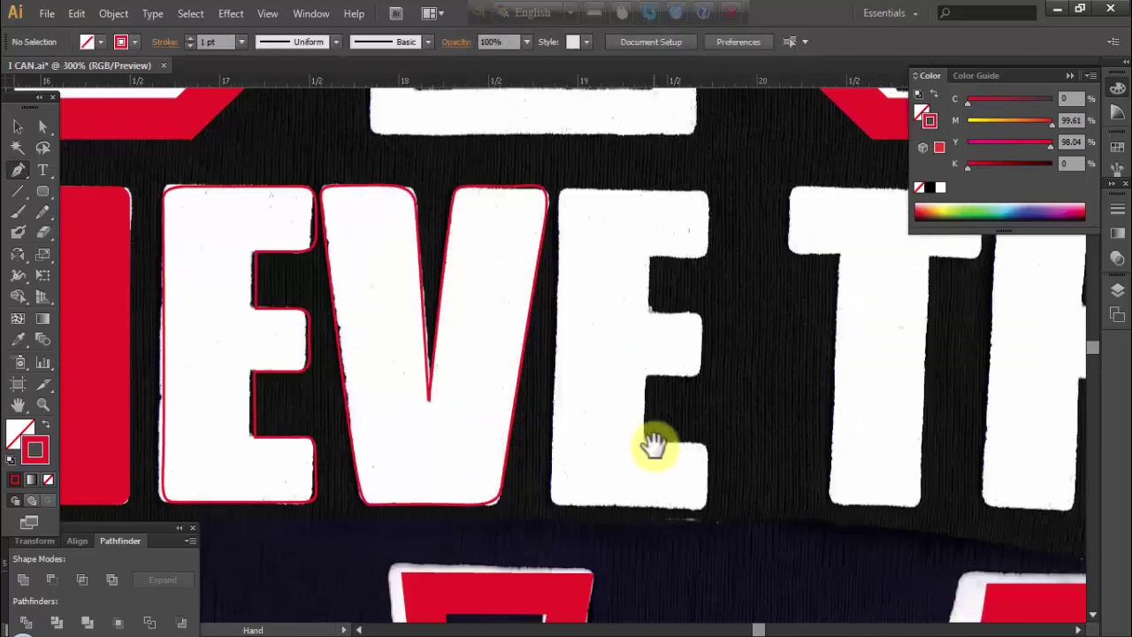
drag(652, 445, 399, 450)
ctrl+alt+click(521, 430)
mouse_move(593, 334)
mouse_down()
mouse_move(561, 355)
mouse_move(505, 349)
mouse_up()
ctrl+click(540, 324)
ctrl+click(462, 404)
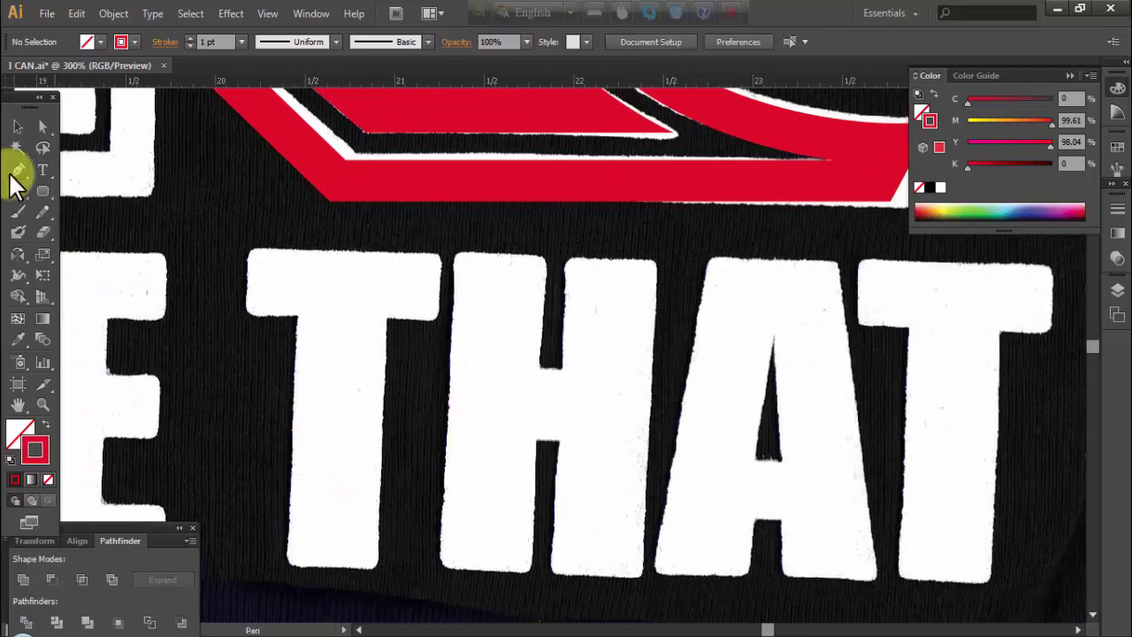
Draw red-outlined rounded rectangles over the T's top bar and stem
click(43, 190)
drag(248, 249, 439, 316)
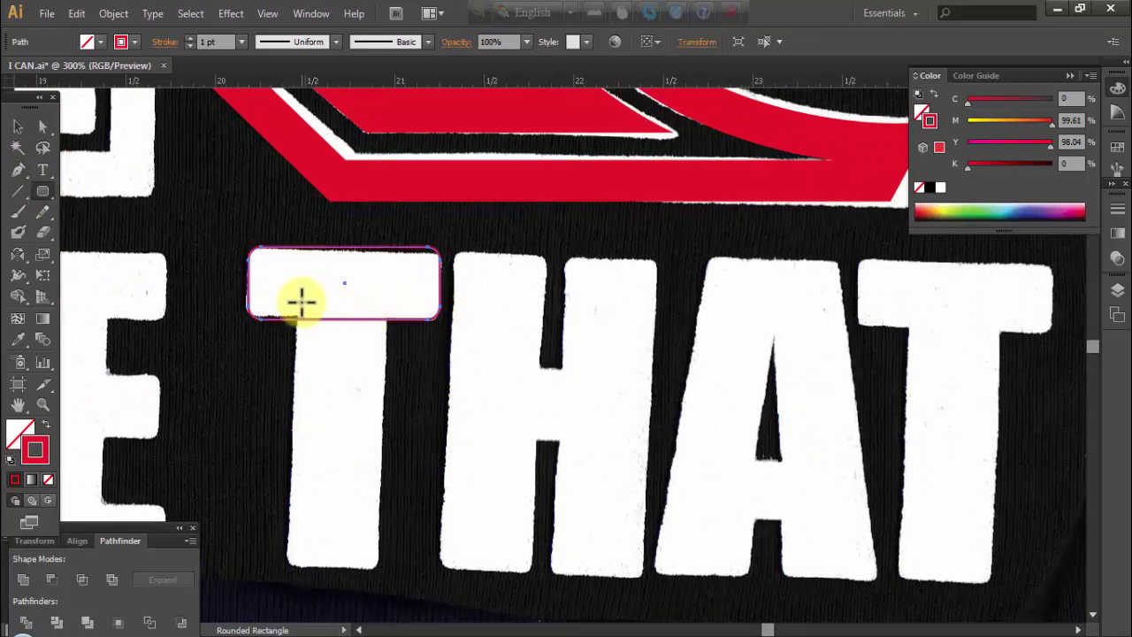
drag(301, 301, 386, 566)
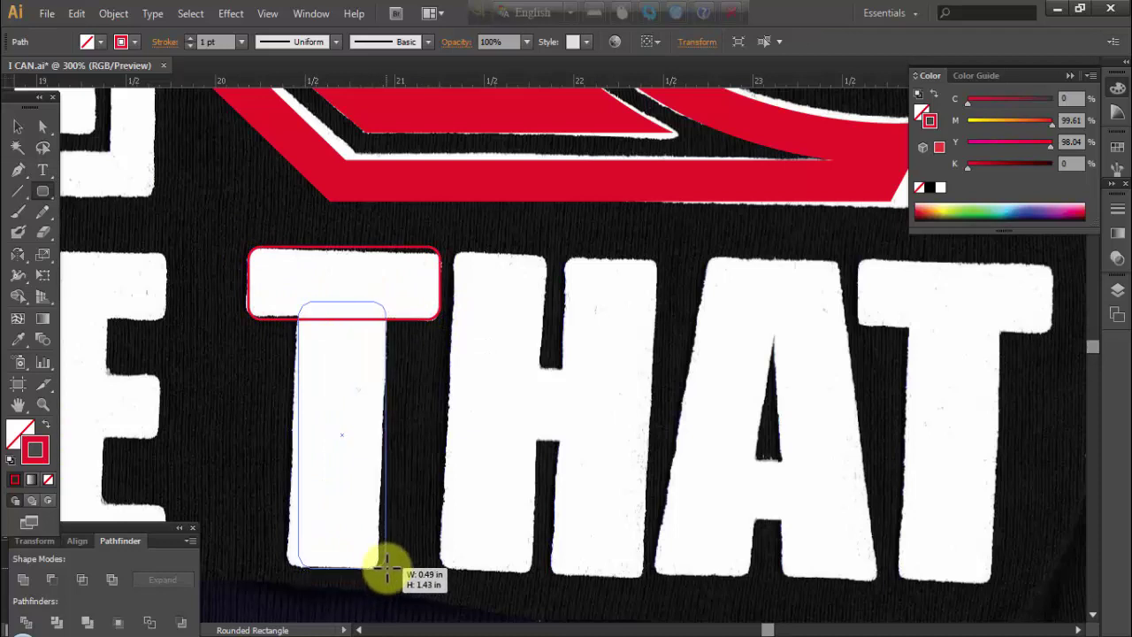
drag(383, 573, 383, 573)
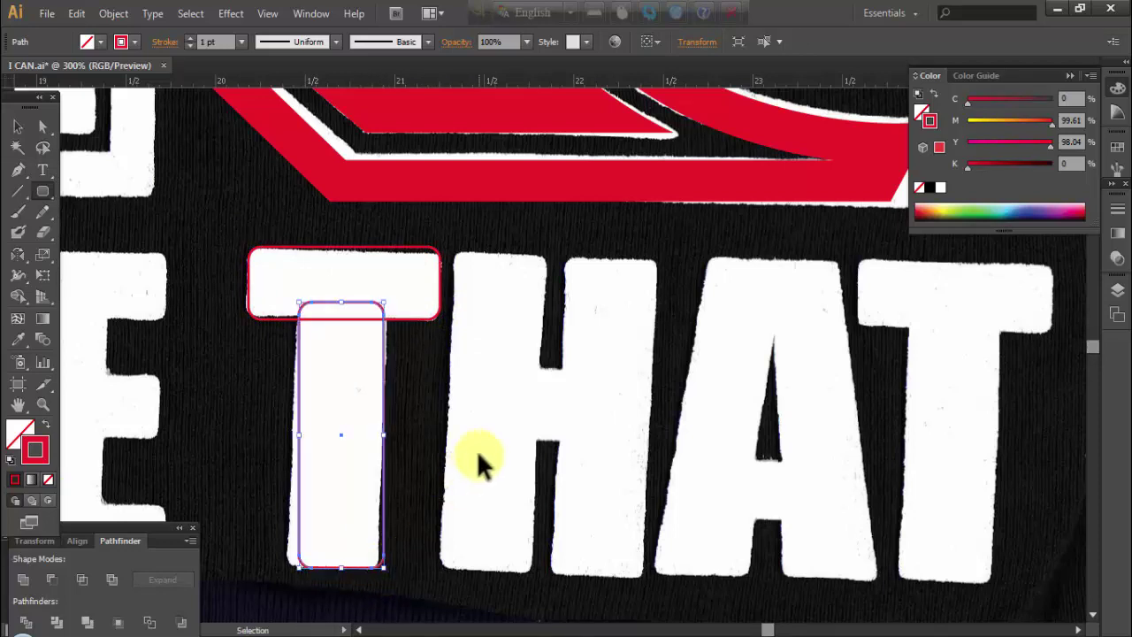
key(ctrl+shift+a)
Build the H from a red-filled stem, an Alt-dragged copy, and a 90°-rotated crossbar
drag(454, 254, 531, 575)
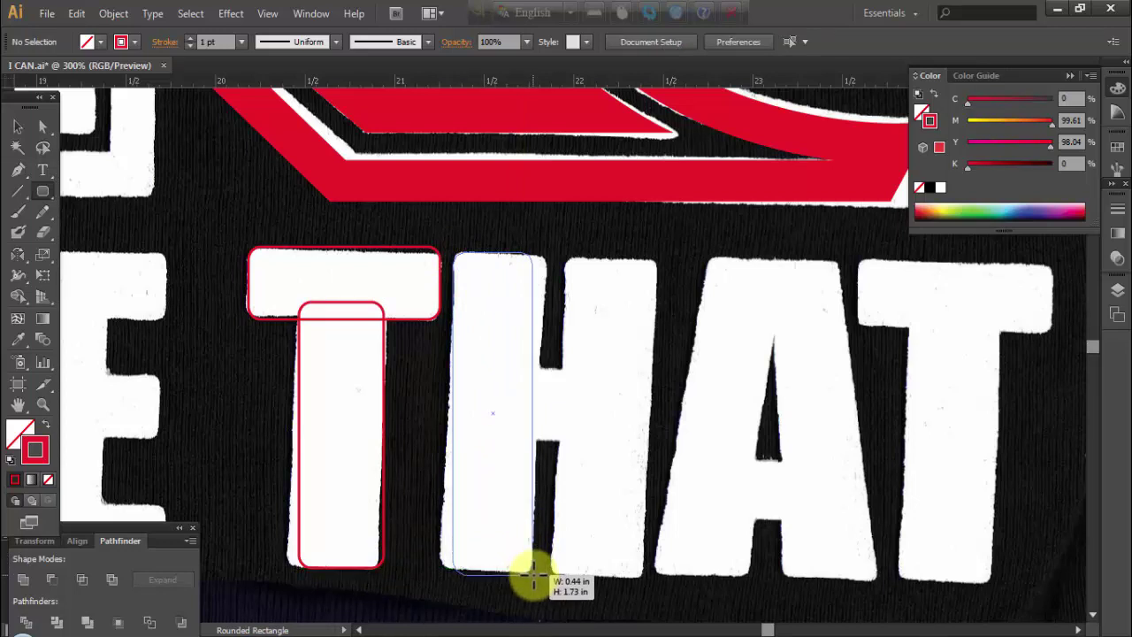
drag(537, 575, 537, 575)
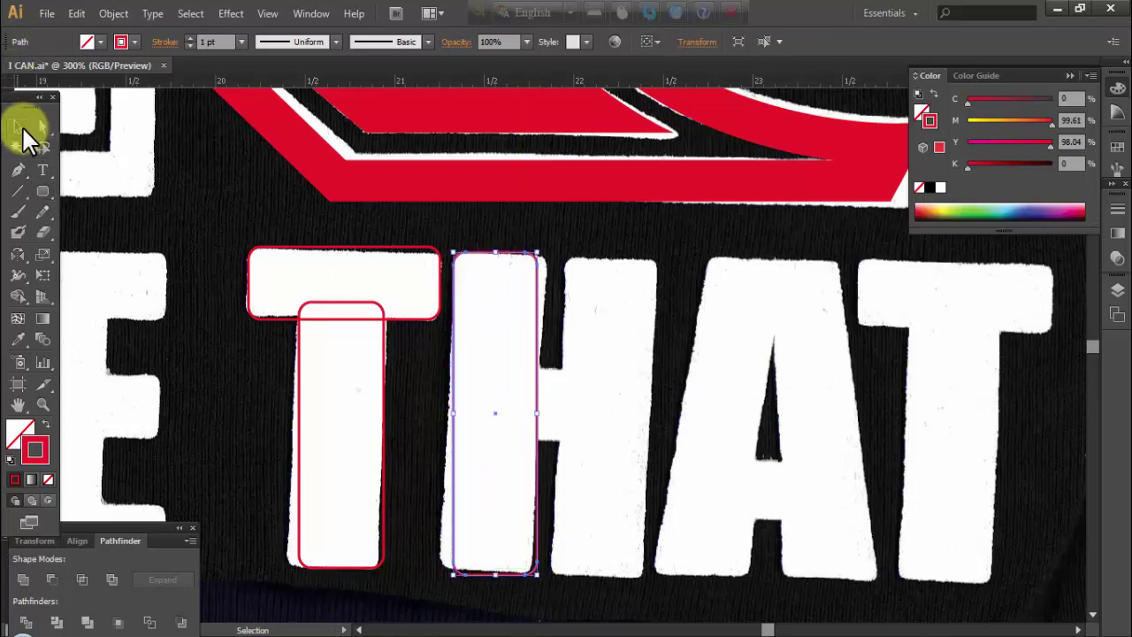
key(shift+x)
mouse_move(522, 416)
mouse_down()
mouse_move(628, 418)
mouse_move(563, 415)
mouse_up()
drag(601, 581, 702, 328)
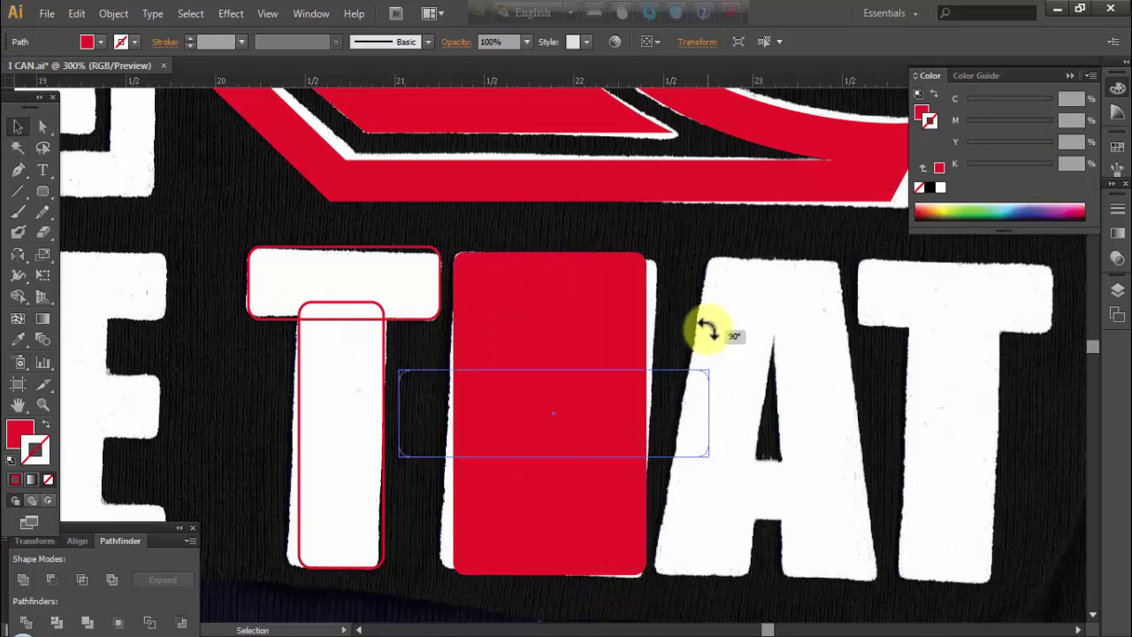
drag(707, 415, 404, 384)
click(652, 404)
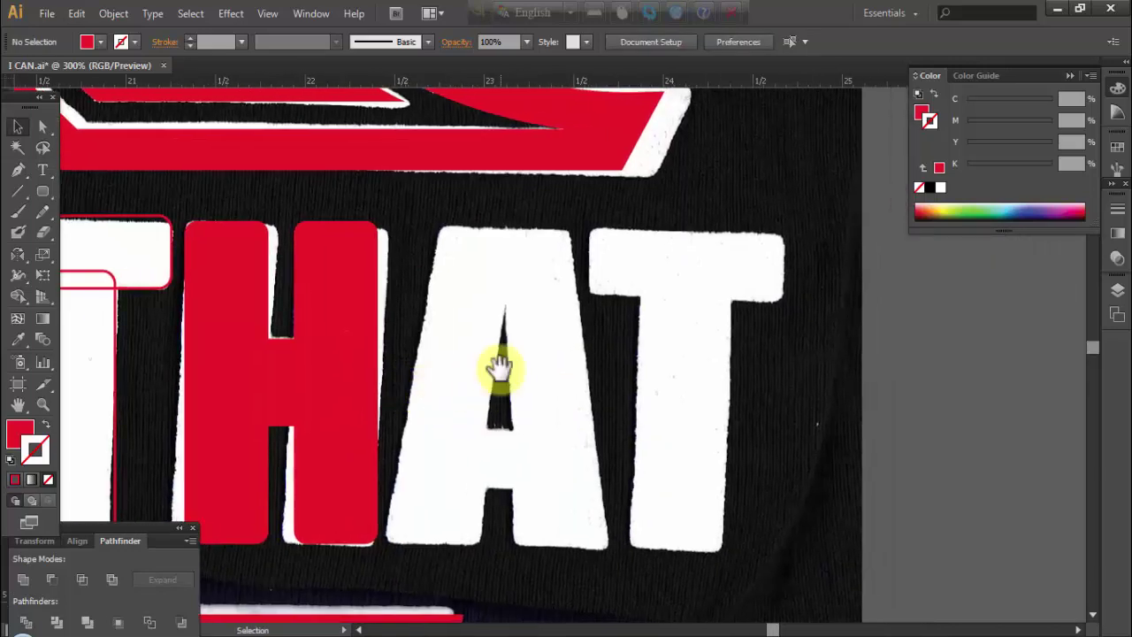
Draw a red filled triangle in the gap inside THAT's A
key(ctrl+minus)
key(ctrl+minus)
key(ctrl+minus)
mouse_move(501, 374)
mouse_down()
mouse_move(675, 379)
mouse_move(539, 410)
mouse_up()
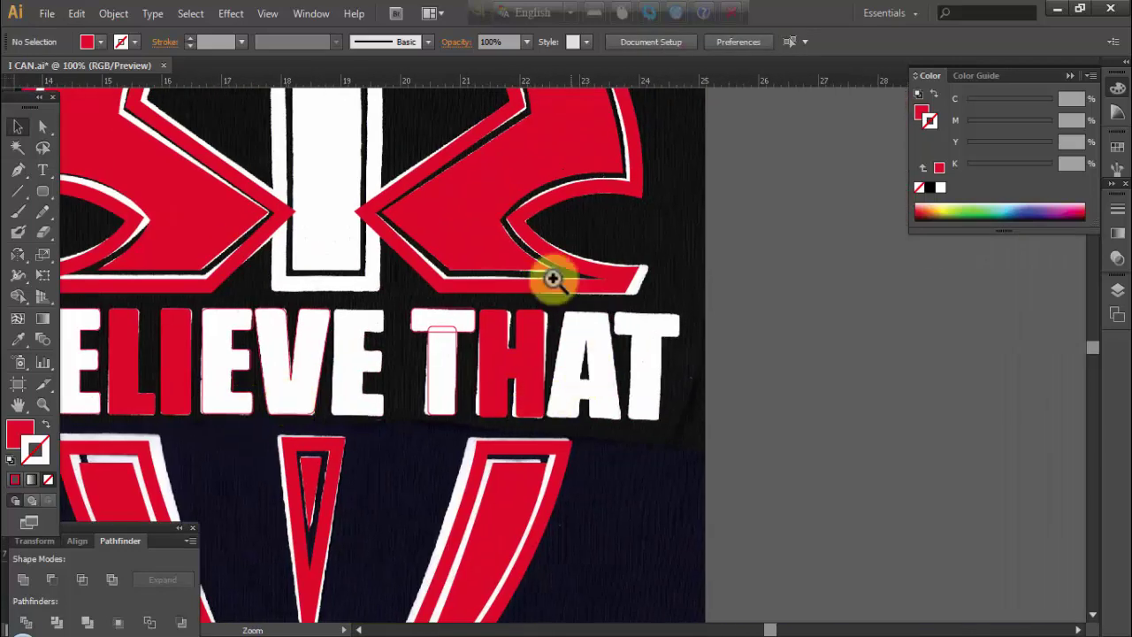
drag(552, 278, 636, 477)
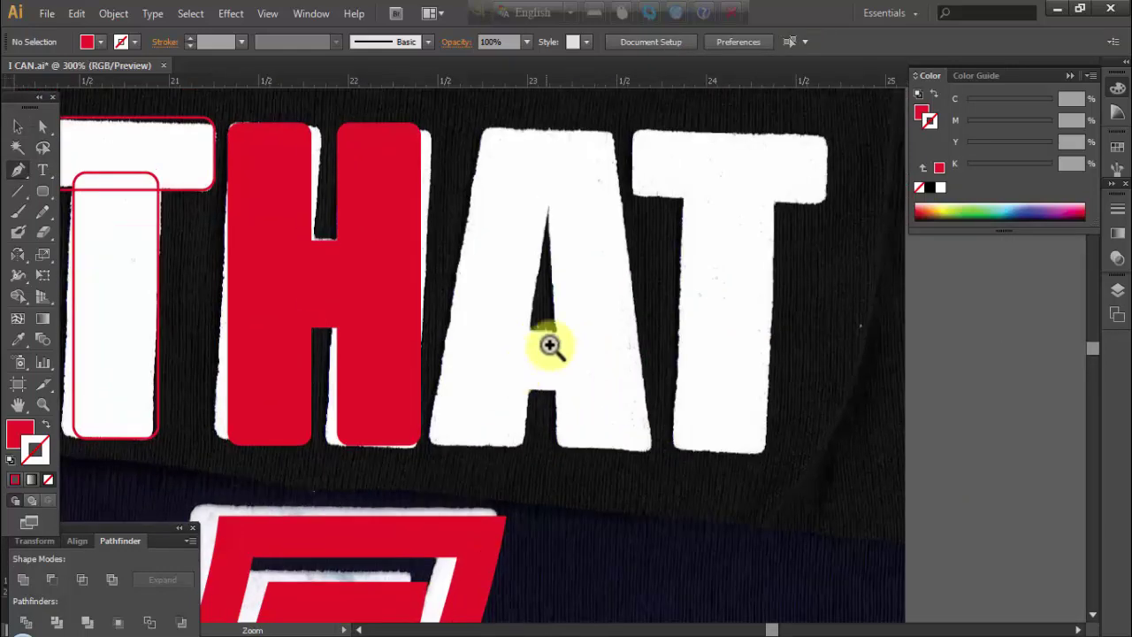
click(509, 366)
click(490, 350)
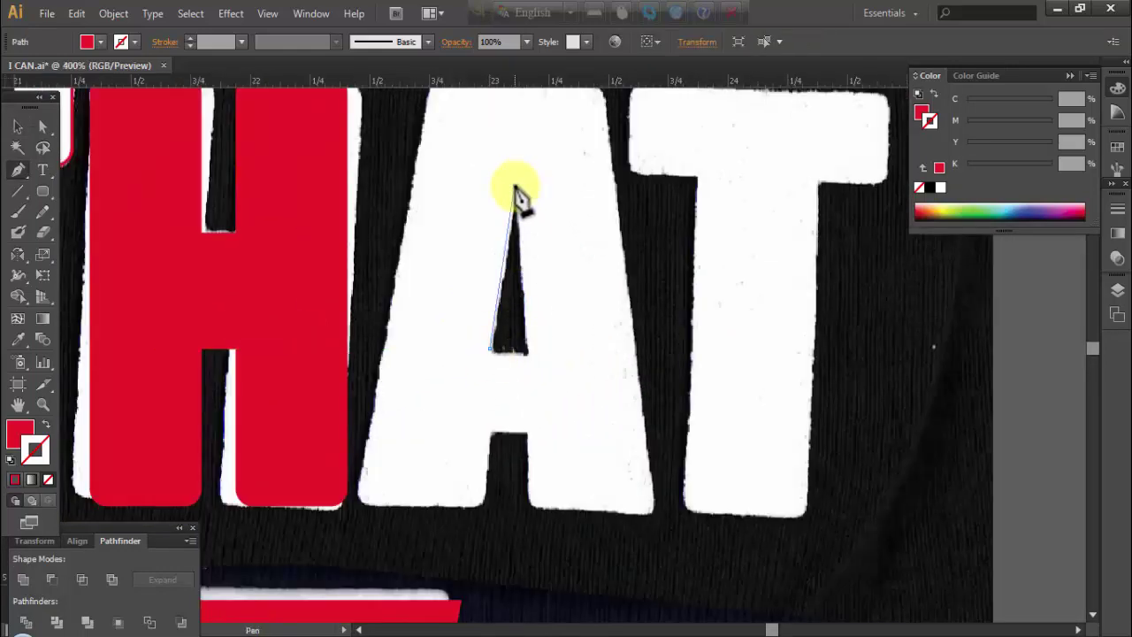
click(515, 189)
click(527, 348)
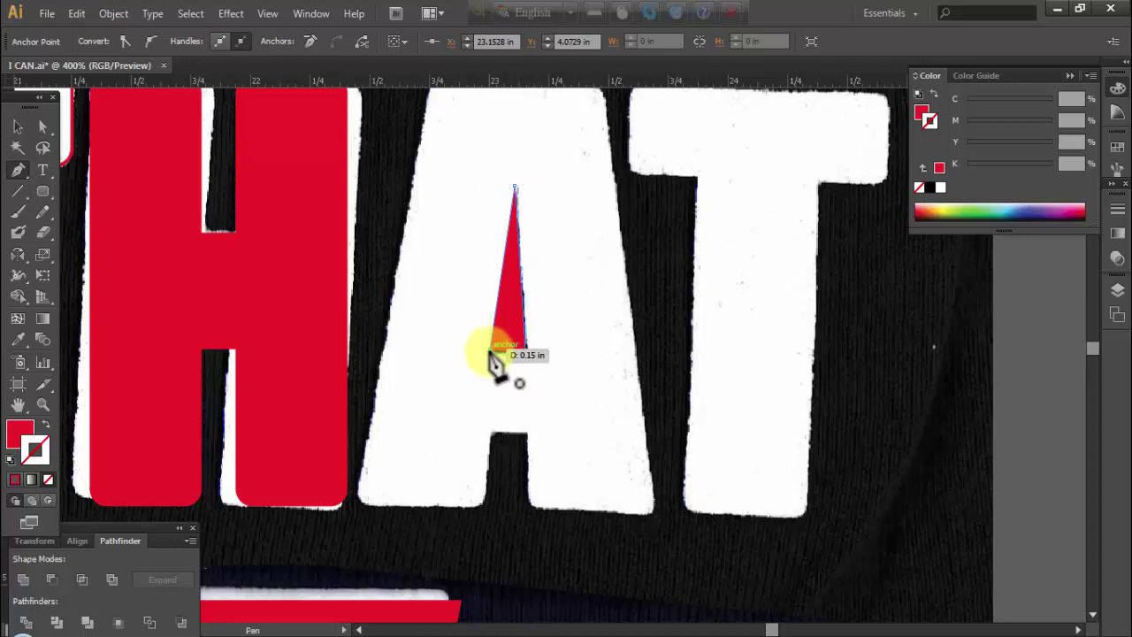
click(492, 353)
key(a)
click(492, 380)
key(space)
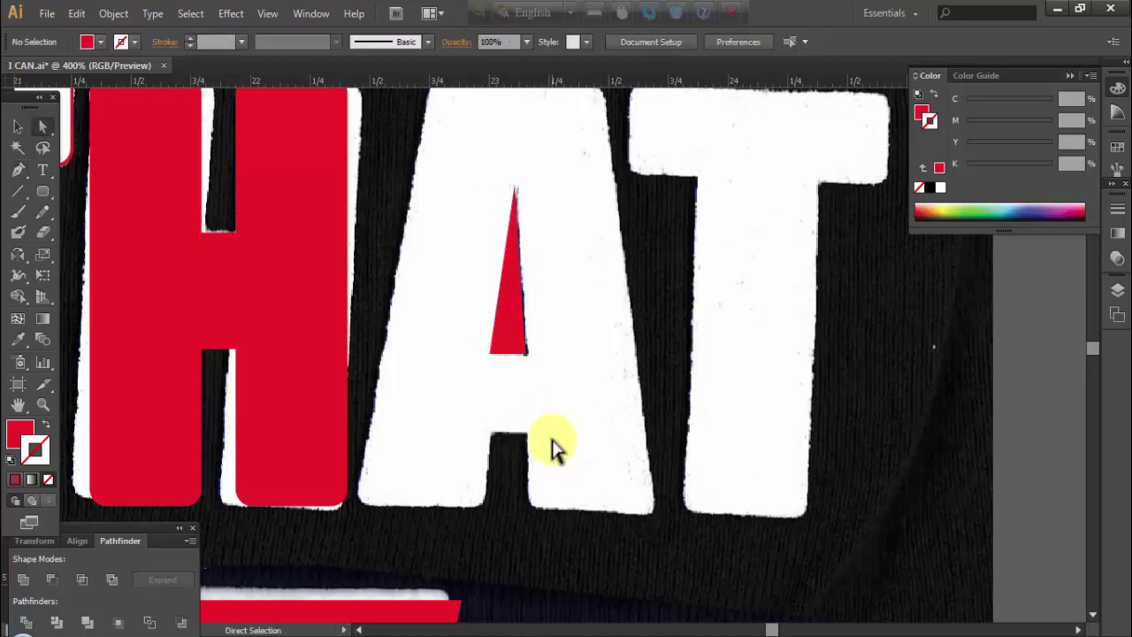
Start a red stroke-only outline along the A's inner corner, right leg and bottom edge
key(ctrl+plus)
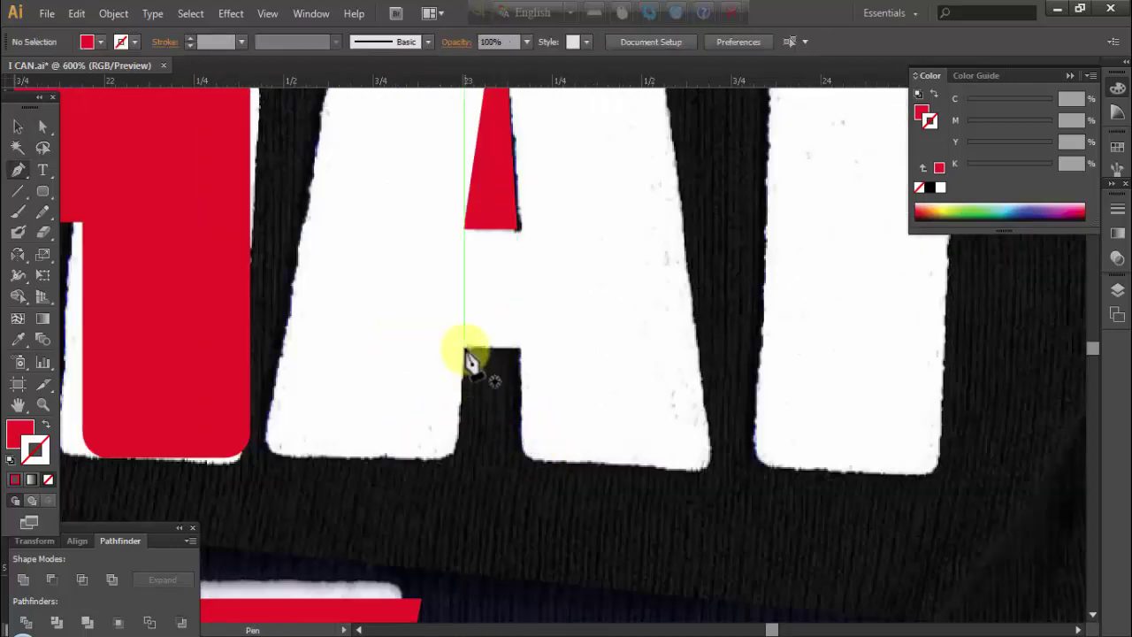
click(464, 350)
click(520, 351)
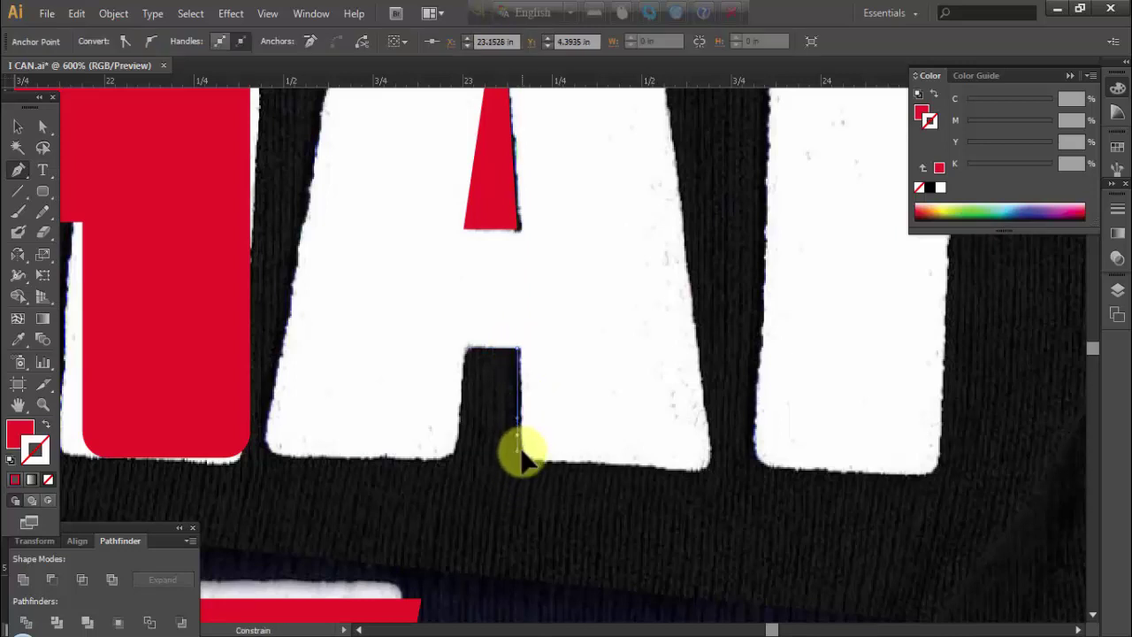
click(520, 426)
key(shift+x)
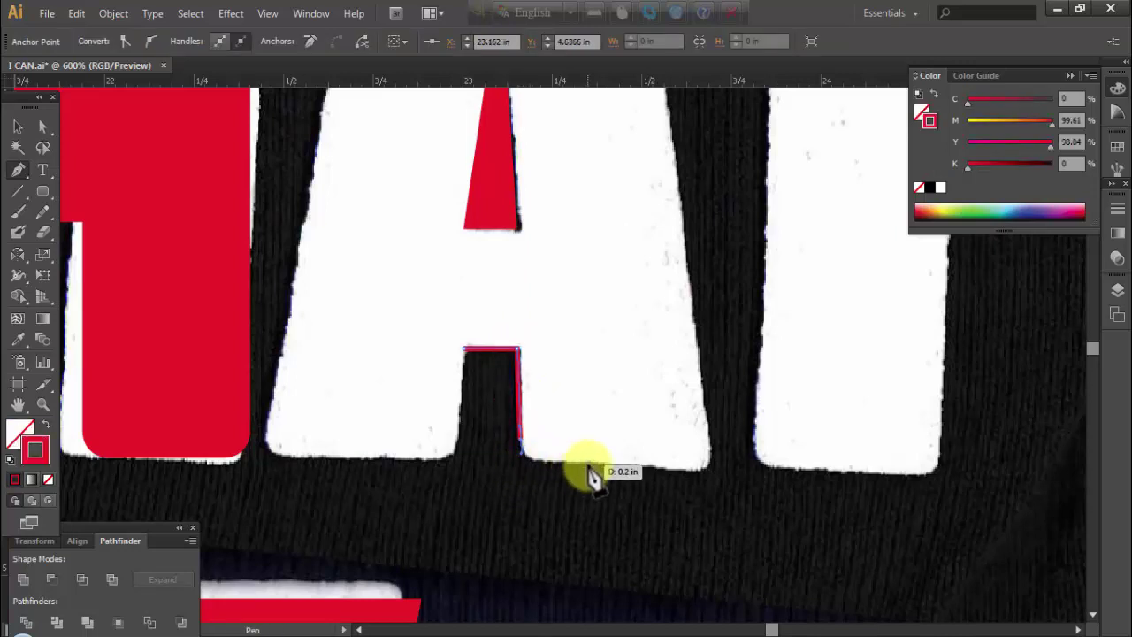
mouse_move(589, 464)
mouse_down()
mouse_move(669, 469)
mouse_move(715, 446)
mouse_move(702, 354)
mouse_up()
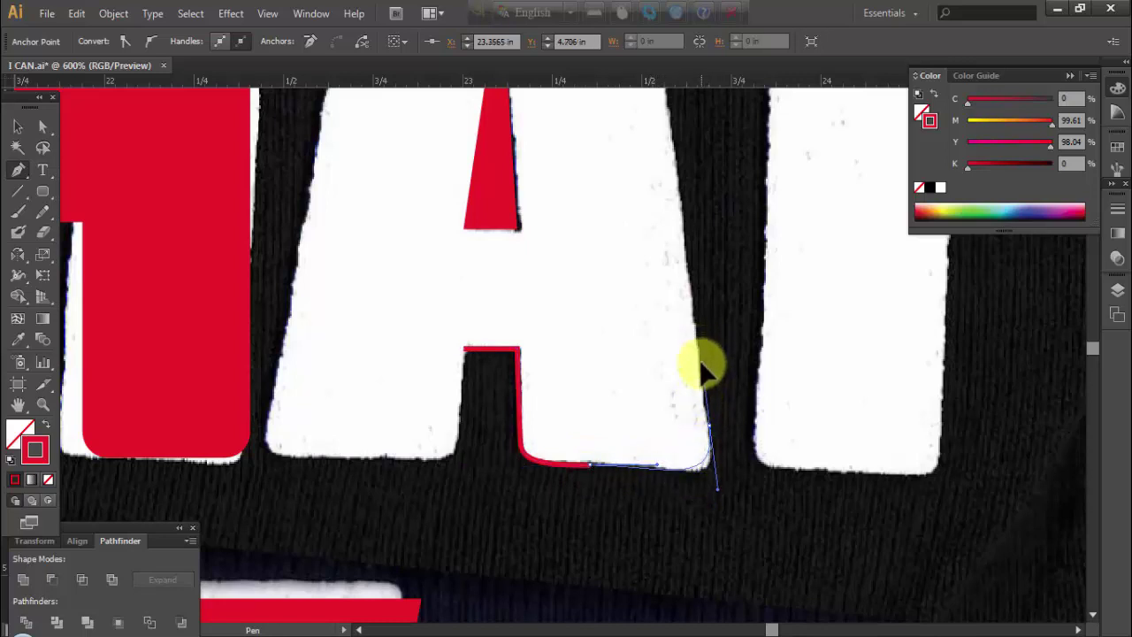
Extend the red outline up the A's right edge, across its top and down the left edge
ctrl+alt+click(652, 306)
drag(631, 179, 591, 336)
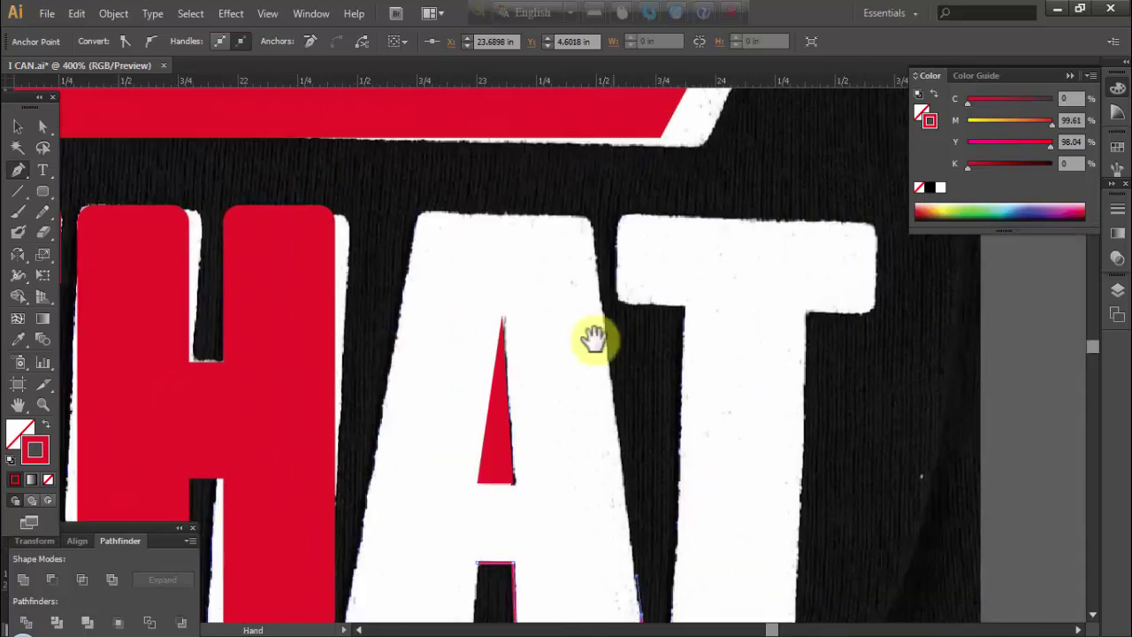
drag(591, 214, 498, 221)
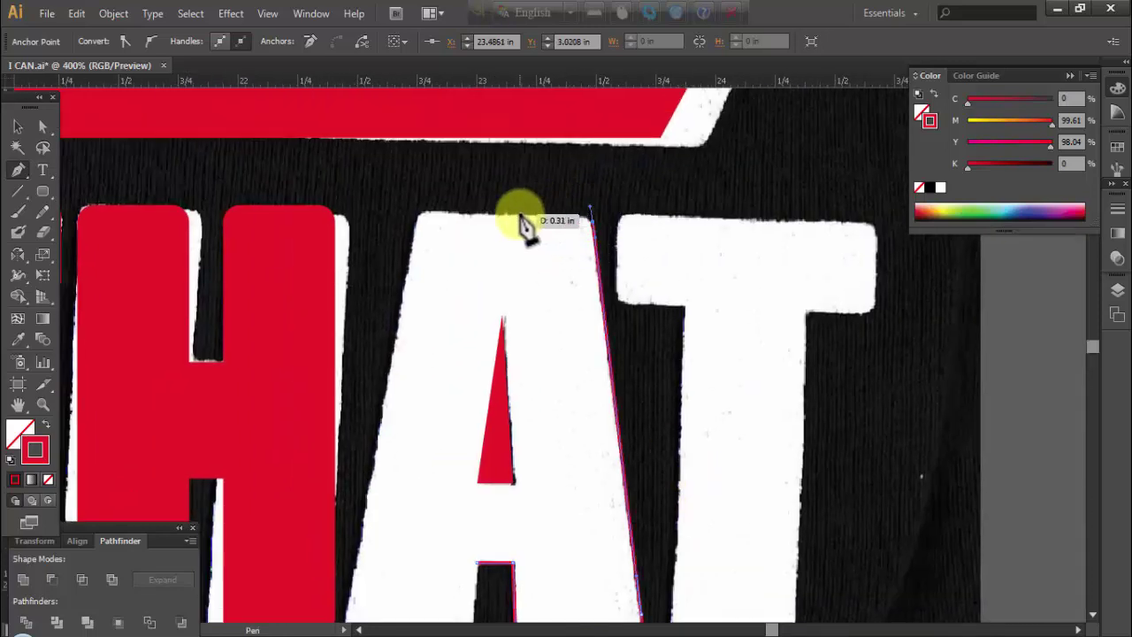
drag(419, 216, 404, 298)
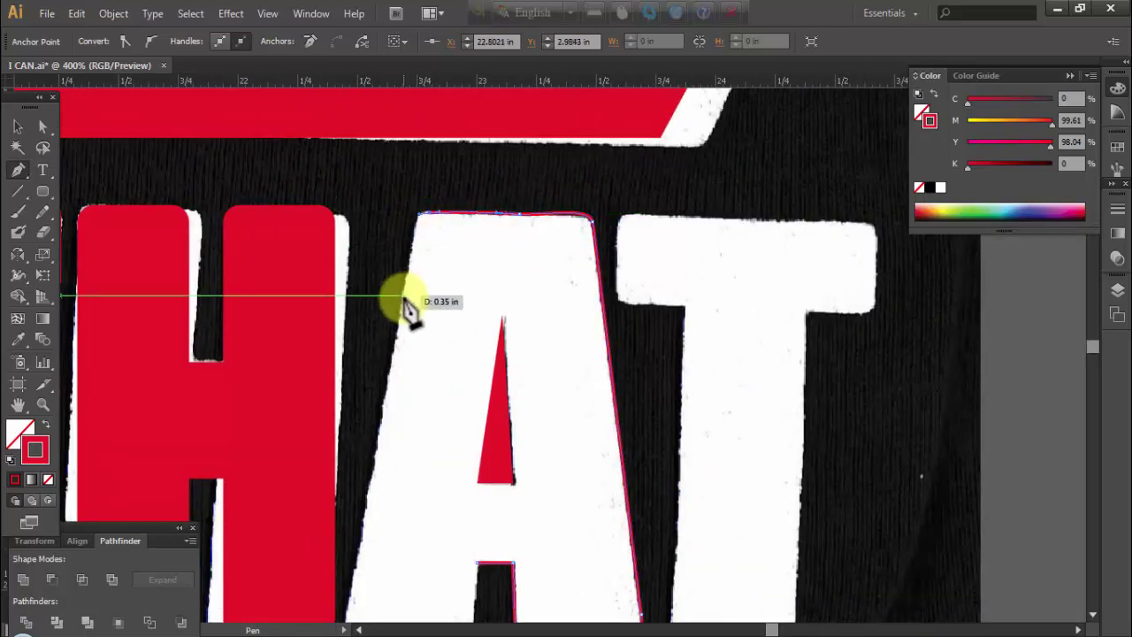
ctrl+click(597, 214)
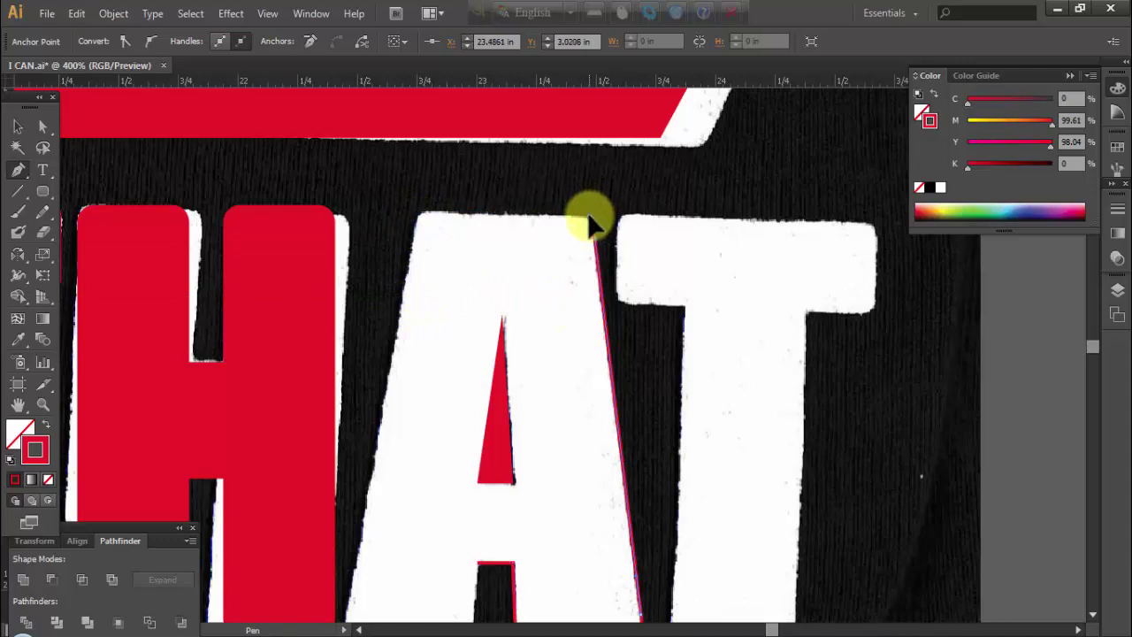
ctrl+click(493, 227)
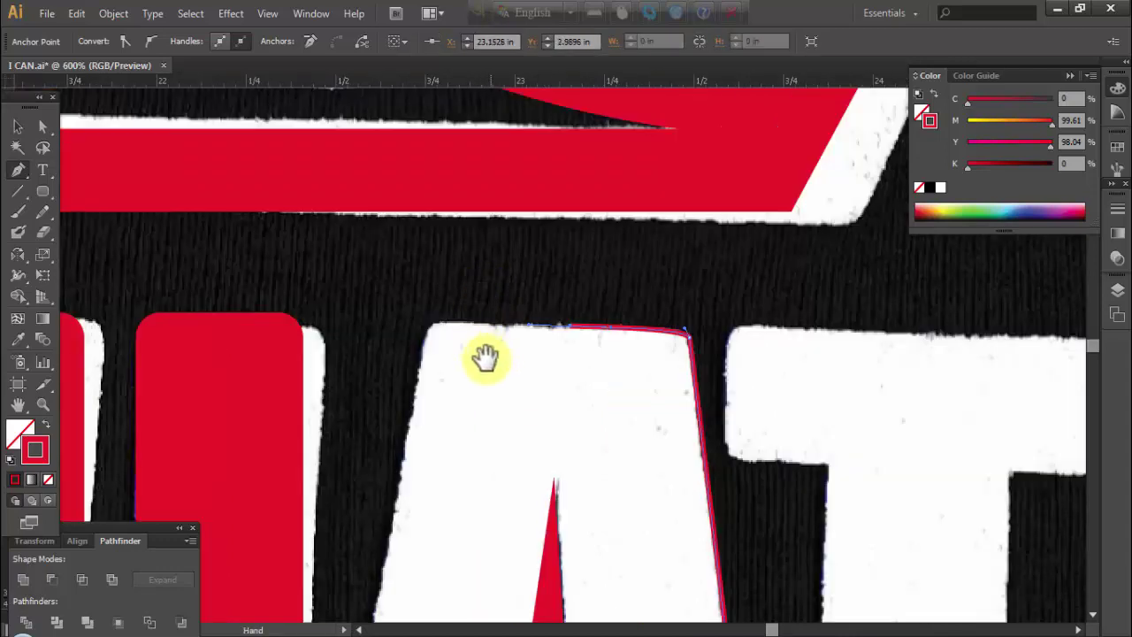
drag(434, 320, 419, 411)
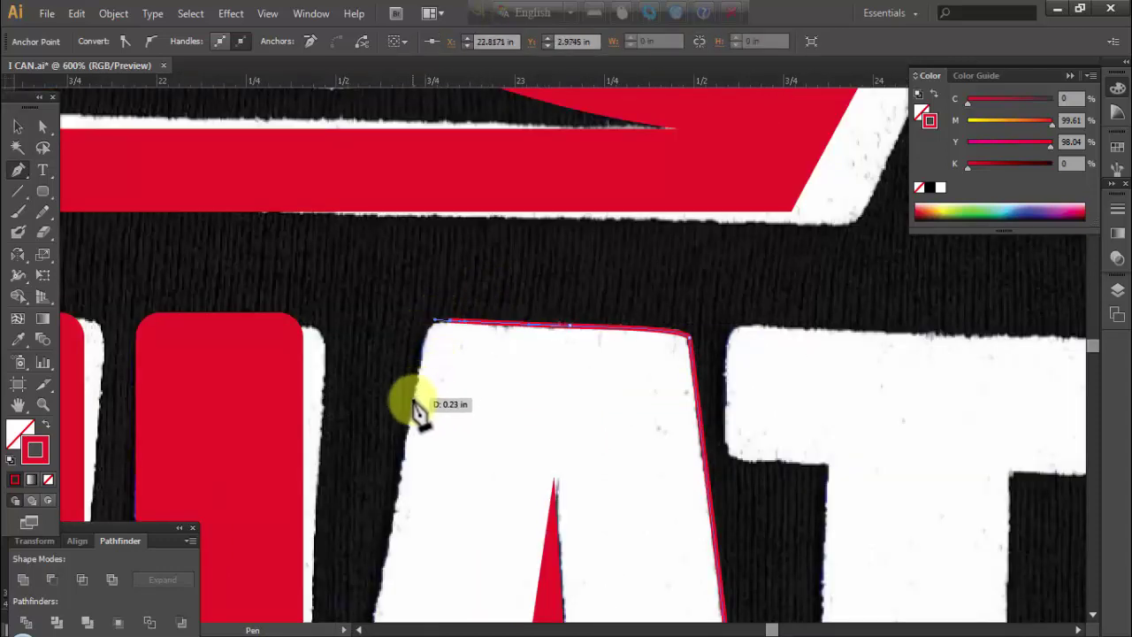
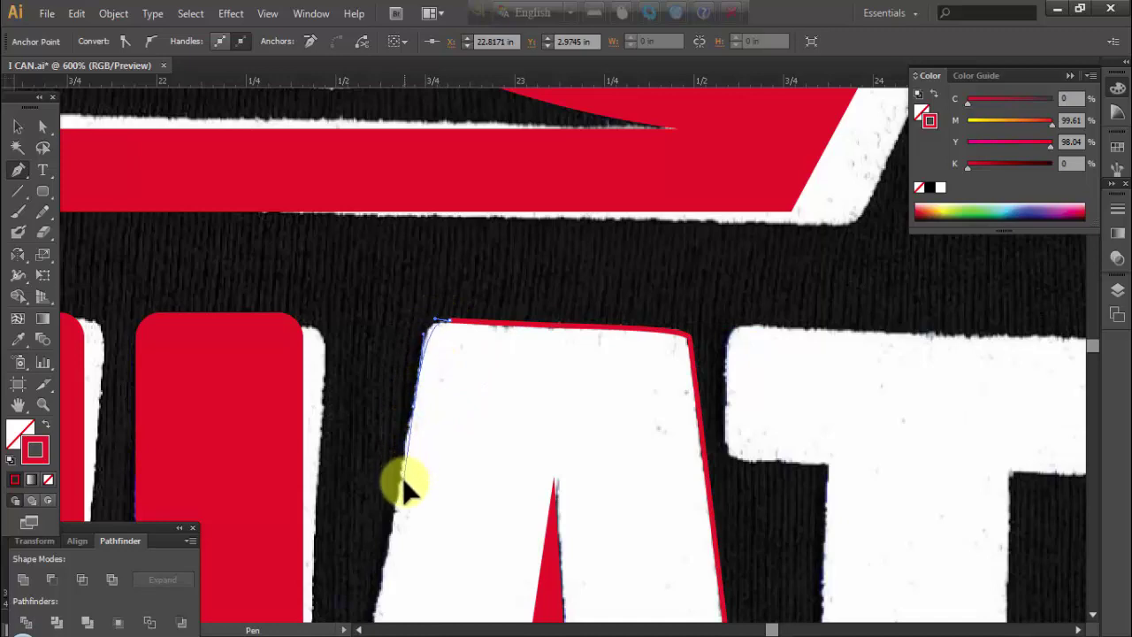
Finish the A outline of THAT by tracing its left edge down to the bottom corner
ctrl+alt+click(492, 518)
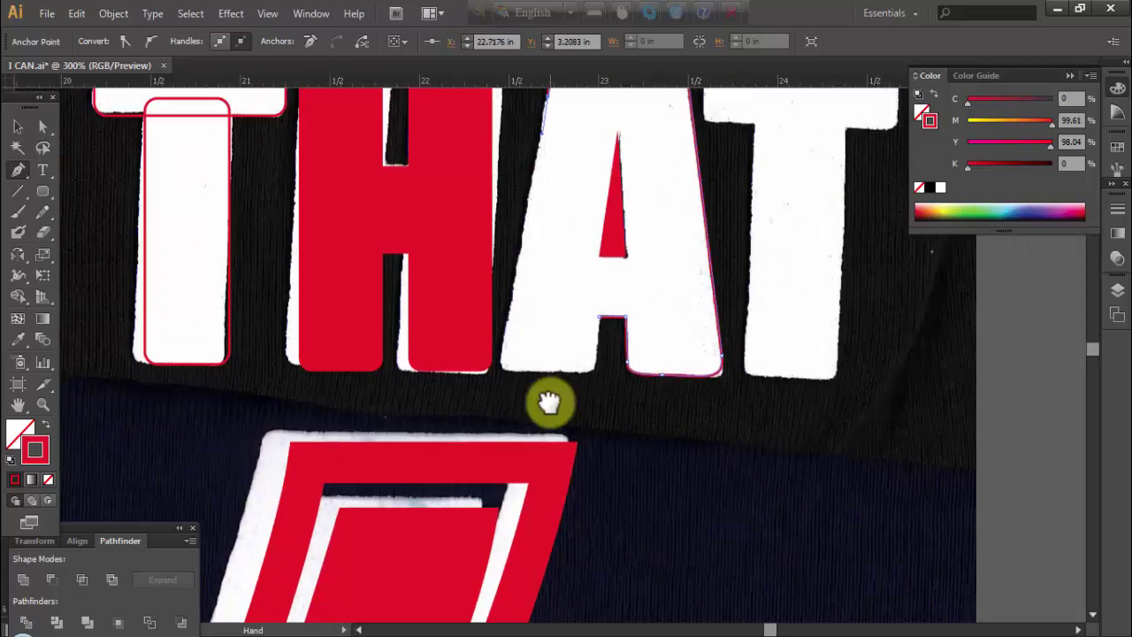
ctrl+click(525, 336)
mouse_move(429, 445)
mouse_down()
mouse_move(485, 478)
mouse_move(561, 478)
mouse_up()
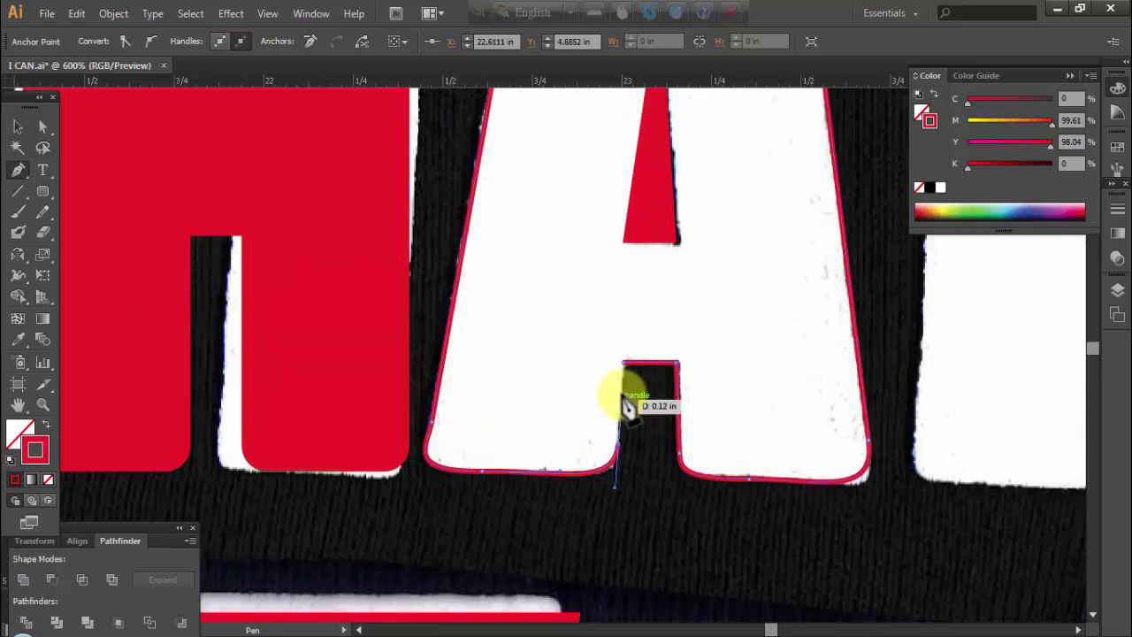
ctrl+click(581, 354)
key(ctrl+minus)
ctrl+alt+click(665, 351)
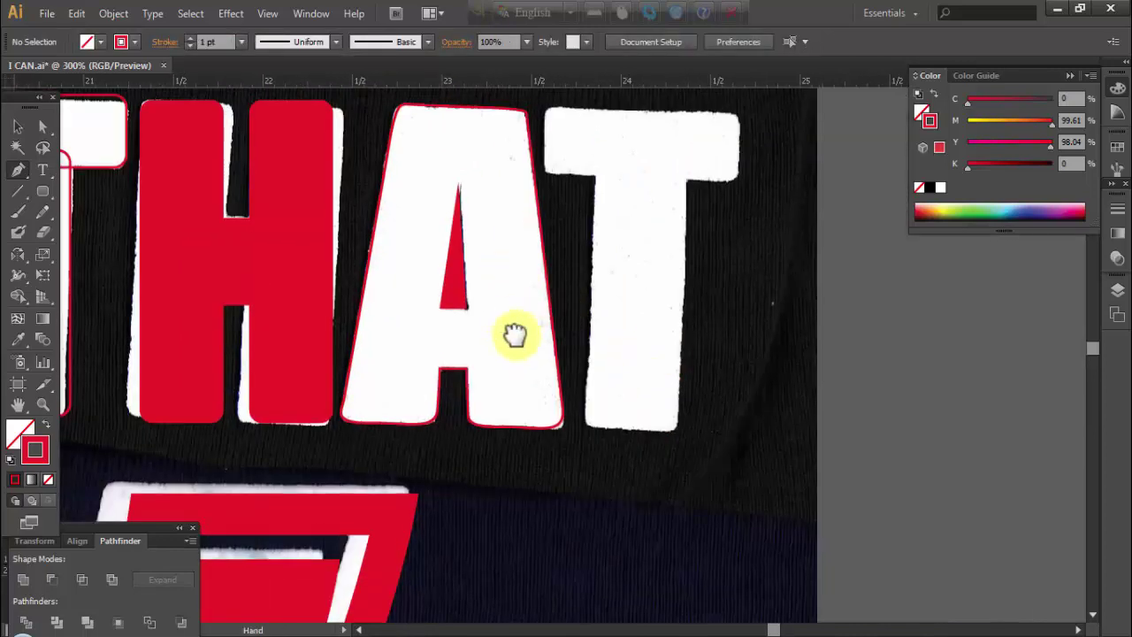
drag(454, 302, 458, 323)
click(455, 320)
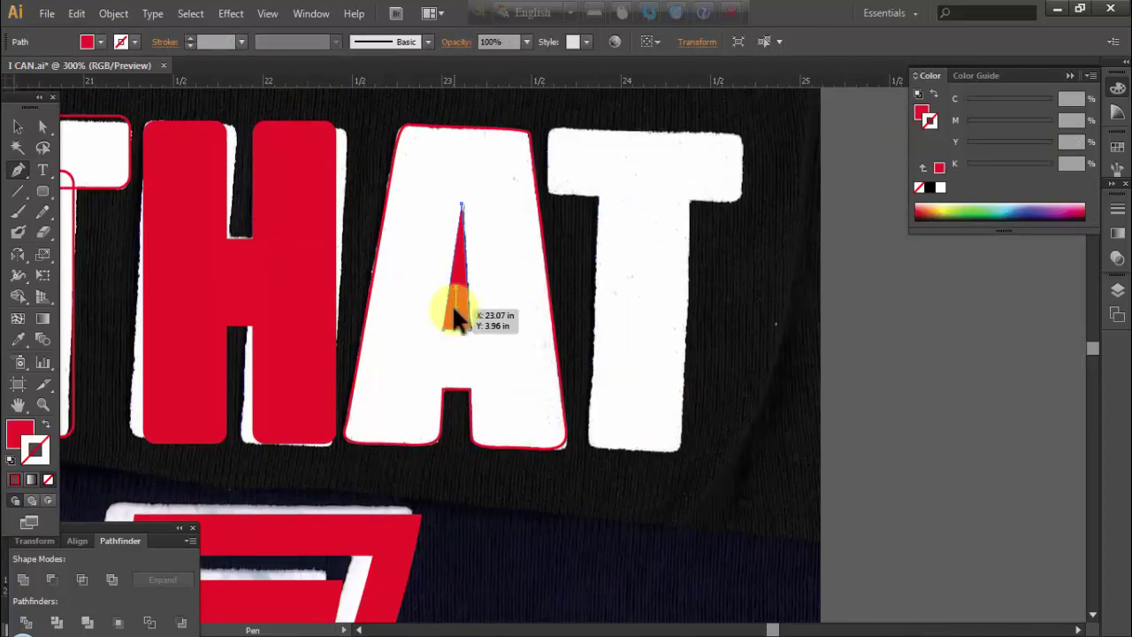
key(ctrl+z)
key(ctrl+minus)
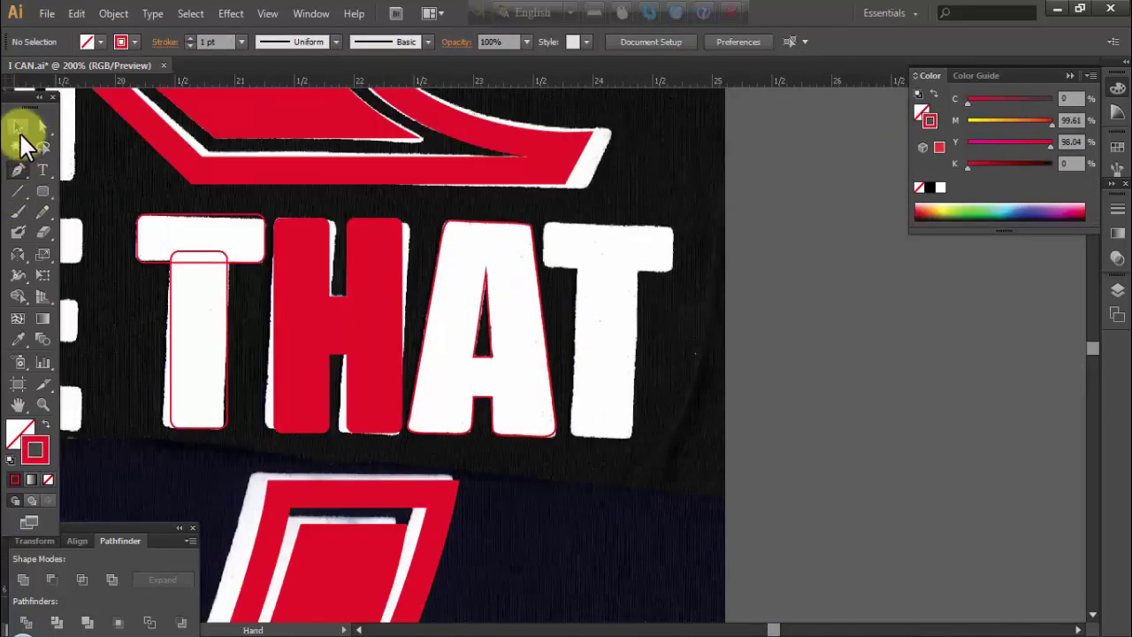
Give the first T outline a red fill with no stroke and copy it onto THAT's last T
click(176, 257)
key(shift+x)
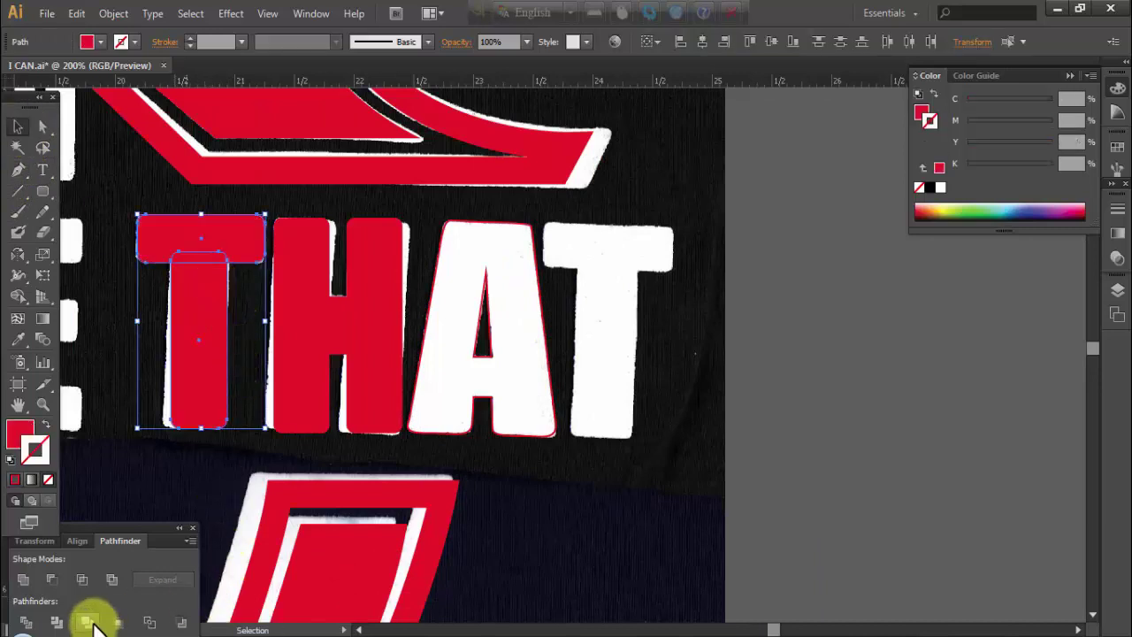
drag(212, 369, 616, 375)
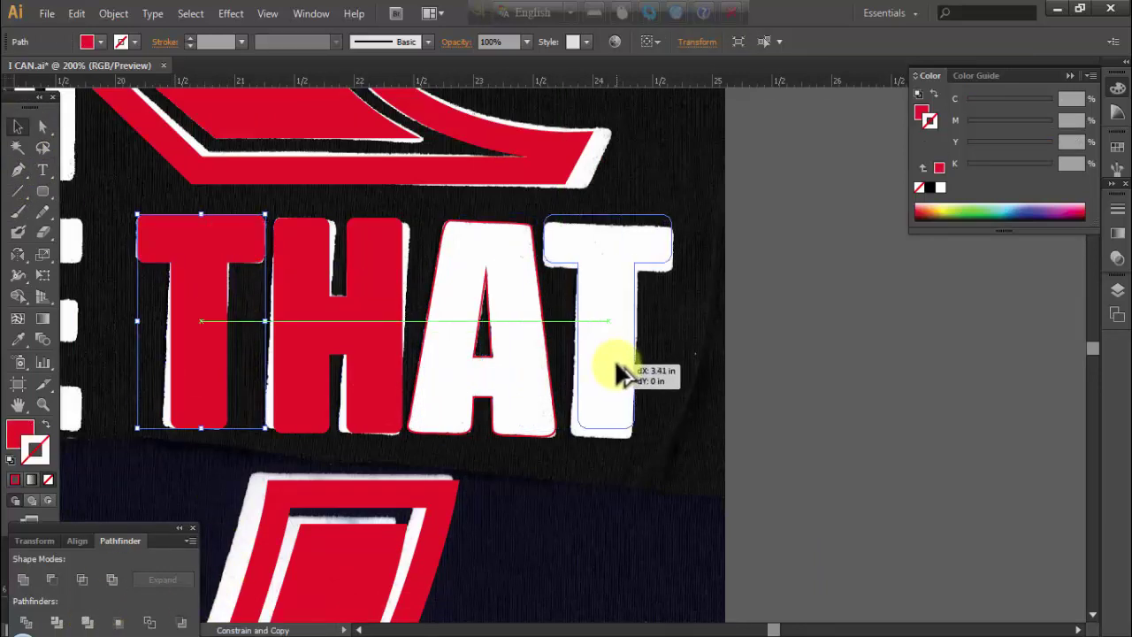
Rotate the A outline of THAT slightly to match the printed letter's tilt
click(665, 403)
scroll(655, 405, up, 1)
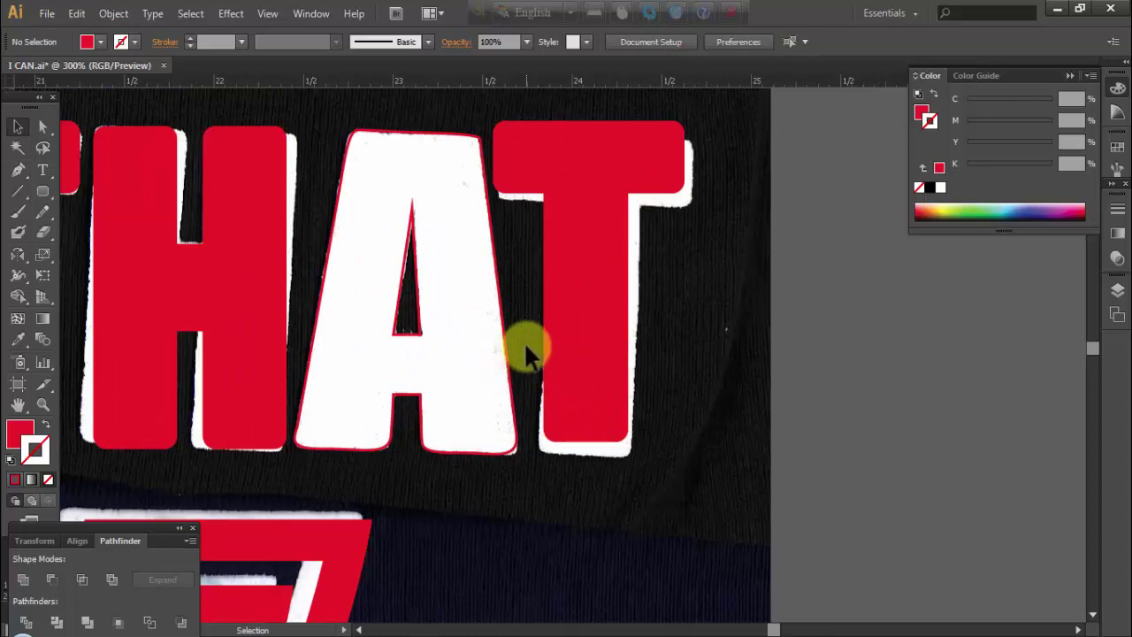
click(422, 338)
drag(527, 460, 528, 478)
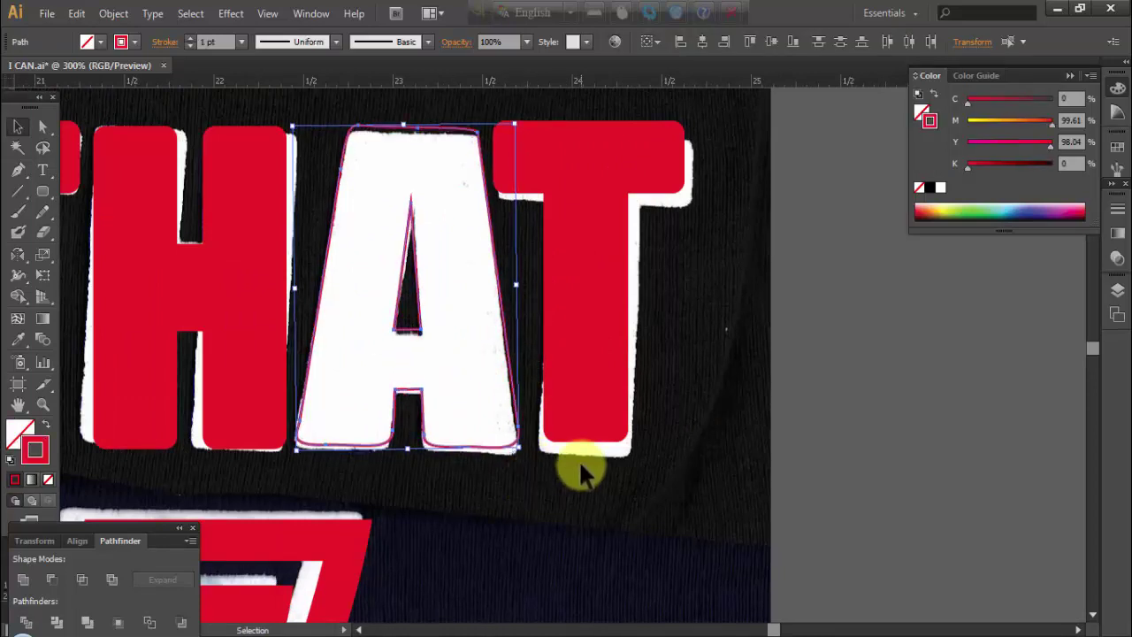
click(681, 418)
Select the A outline of THAT together with the BELIEVE letters
click(563, 361)
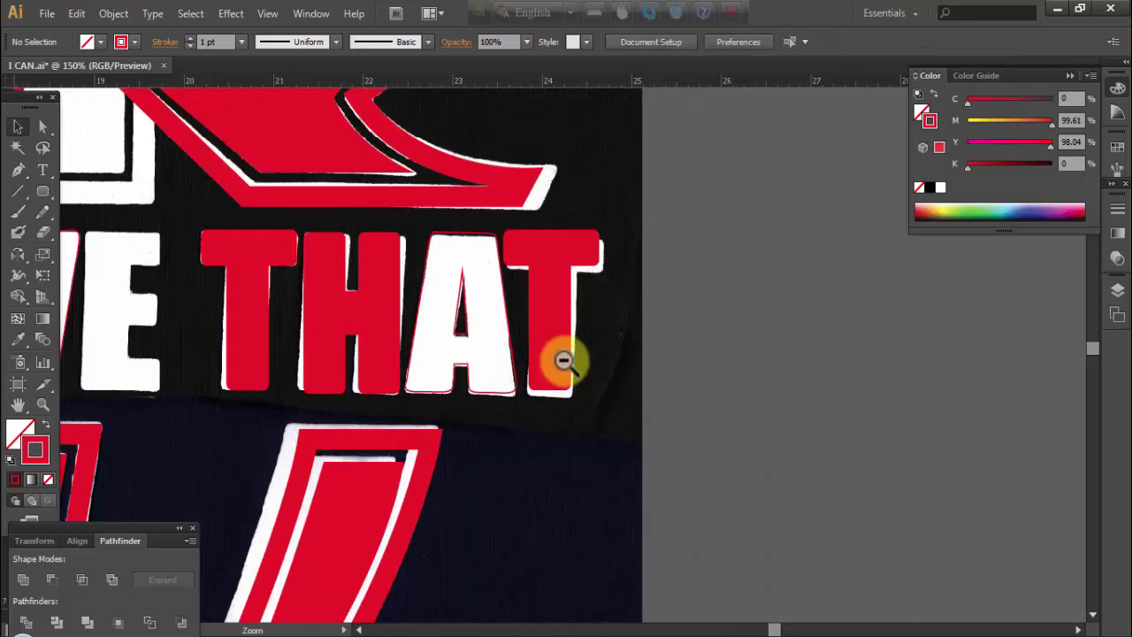
click(522, 353)
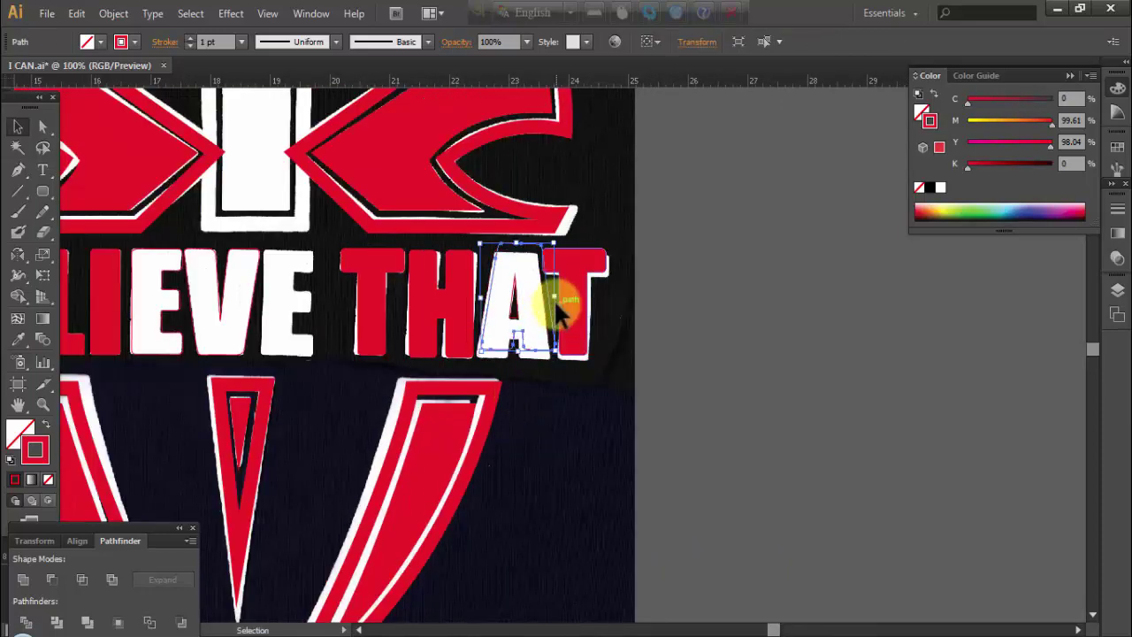
click(491, 329)
scroll(492, 329, left, 5)
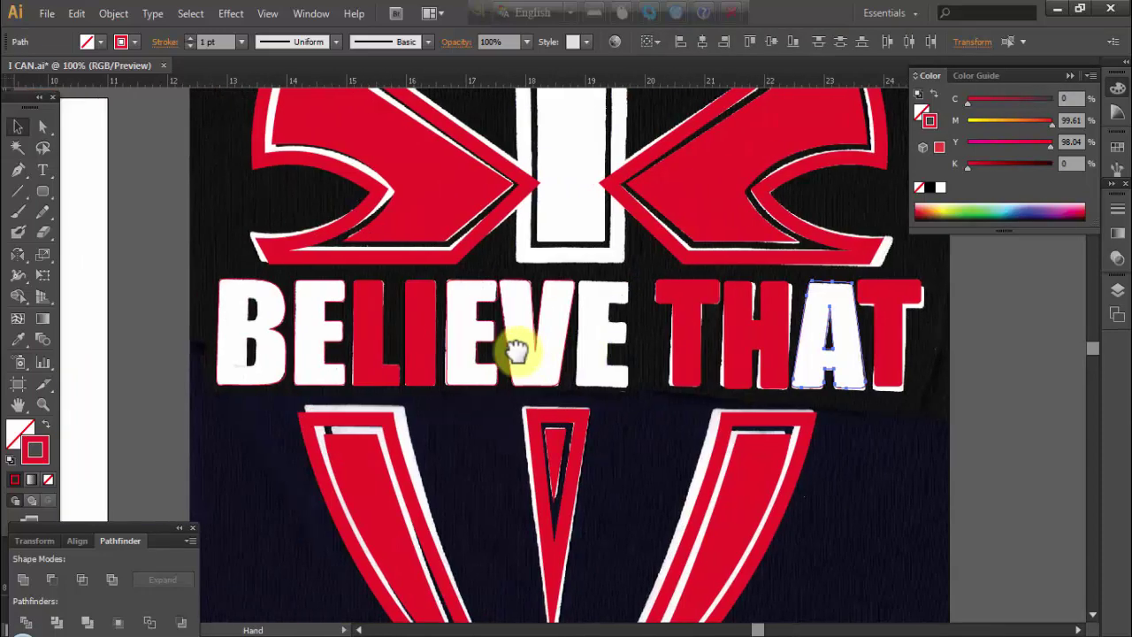
shift+click(264, 382)
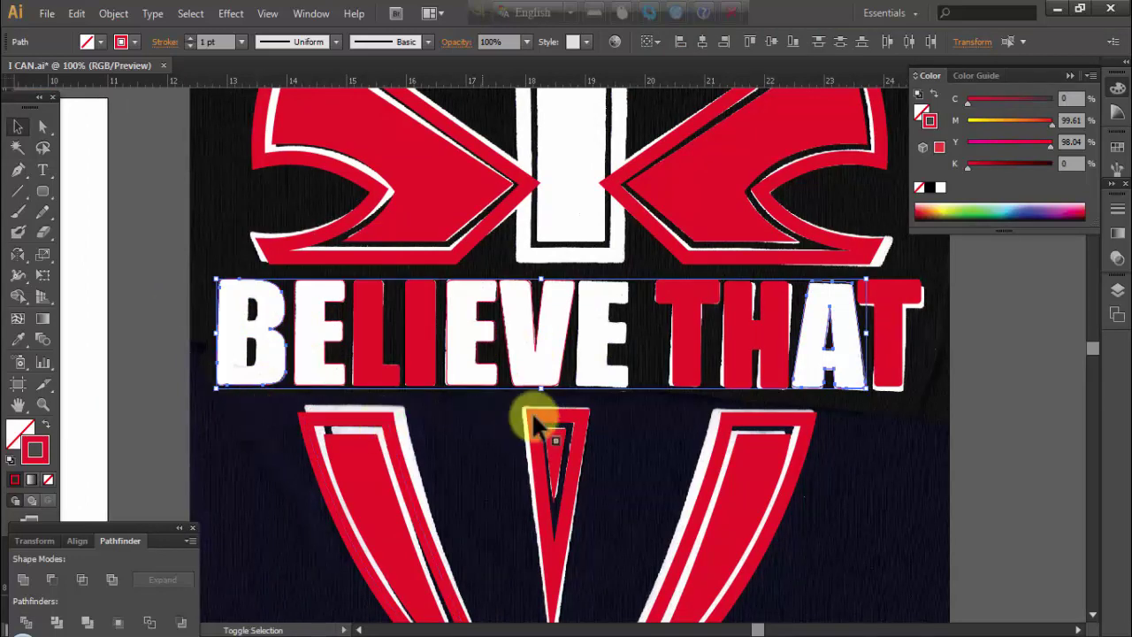
Trace the upper counter of the B in BELIEVE as a closed curved Pen path
click(177, 318)
drag(222, 298, 313, 345)
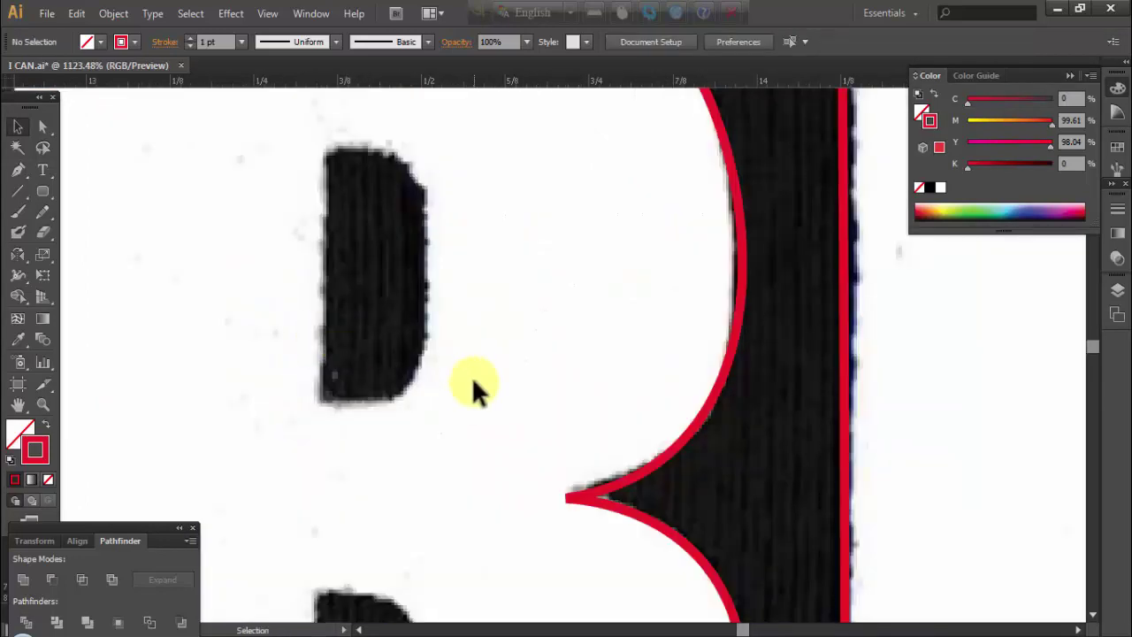
ctrl+alt+click(416, 412)
key(p)
click(466, 354)
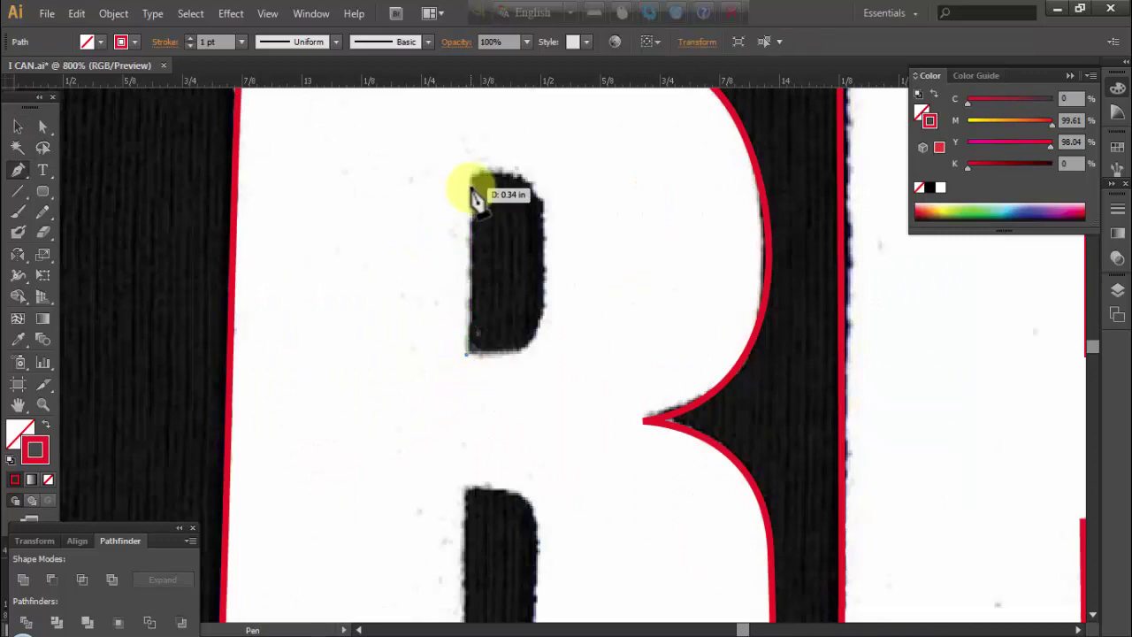
click(466, 172)
drag(542, 205, 550, 274)
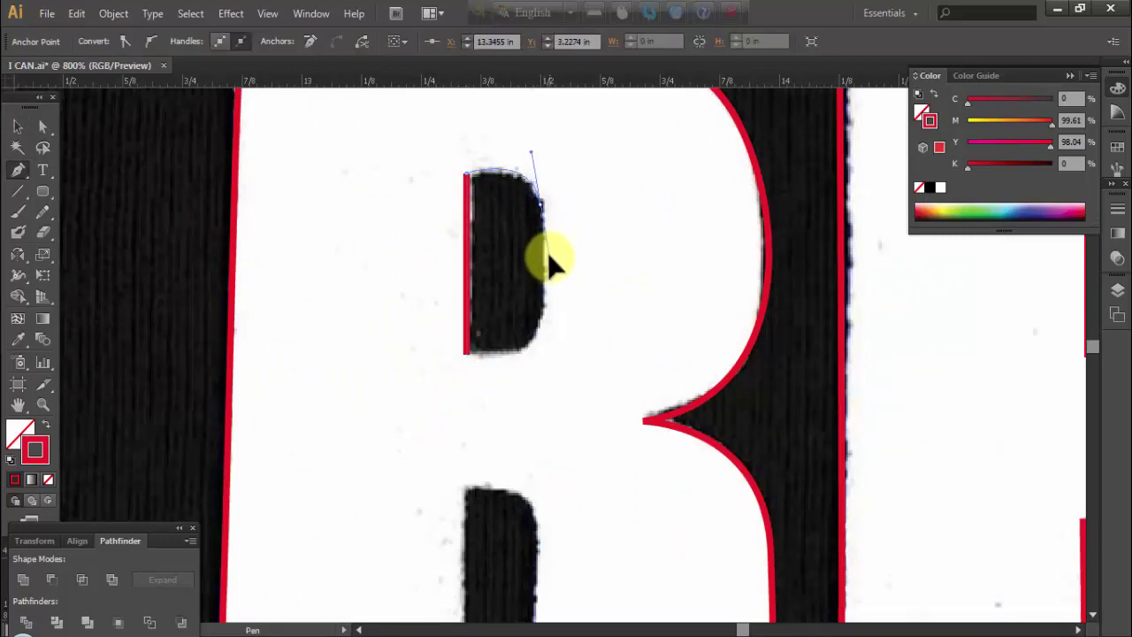
drag(549, 322, 538, 336)
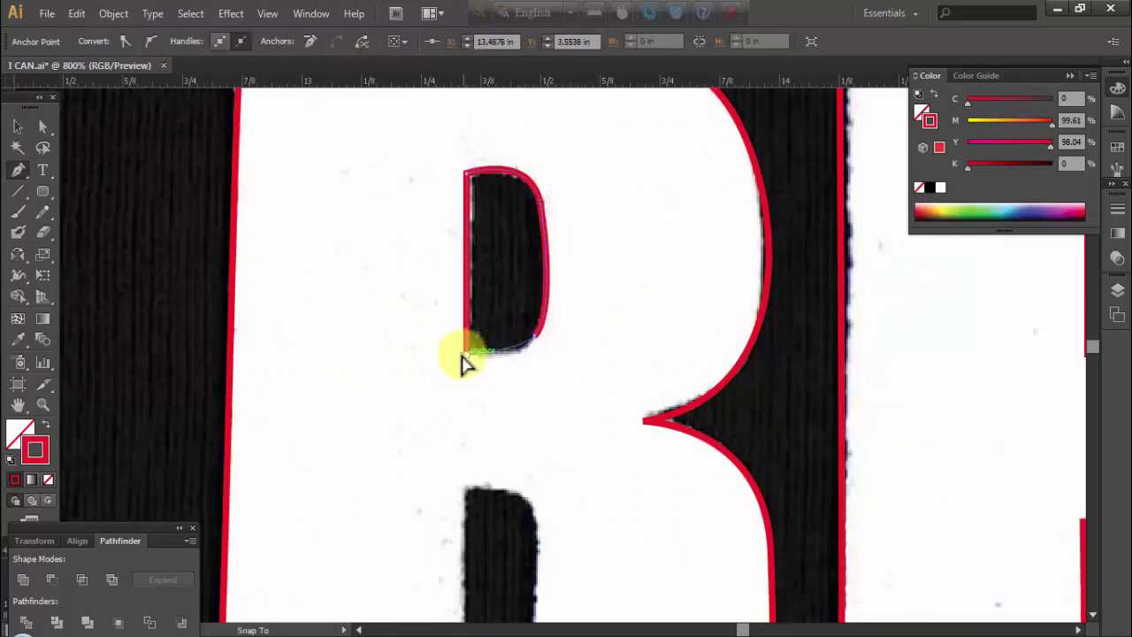
ctrl+click(436, 355)
Trace the B's lower counter as a second closed curved path
ctrl+alt+click(525, 468)
drag(525, 468, 434, 475)
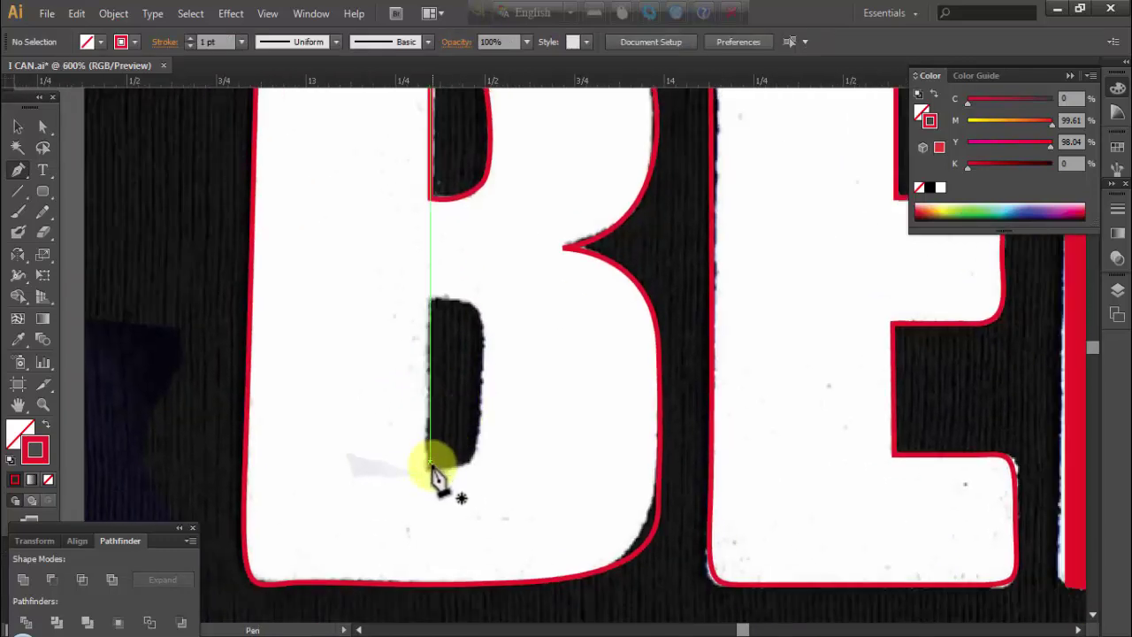
click(425, 471)
click(428, 299)
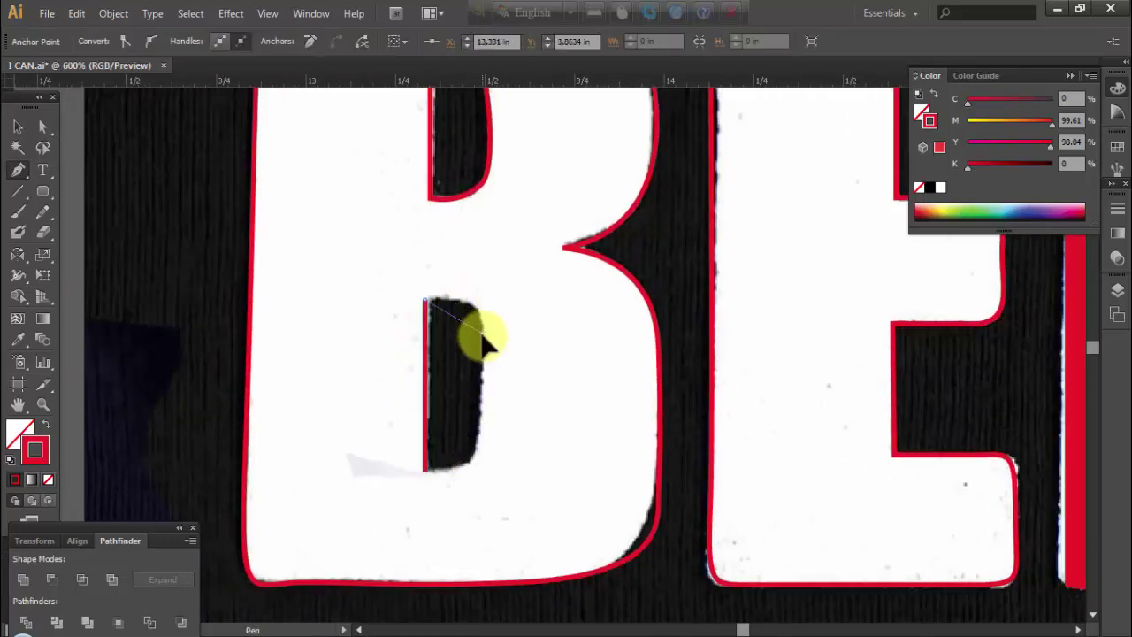
drag(483, 337, 489, 393)
drag(426, 471, 368, 469)
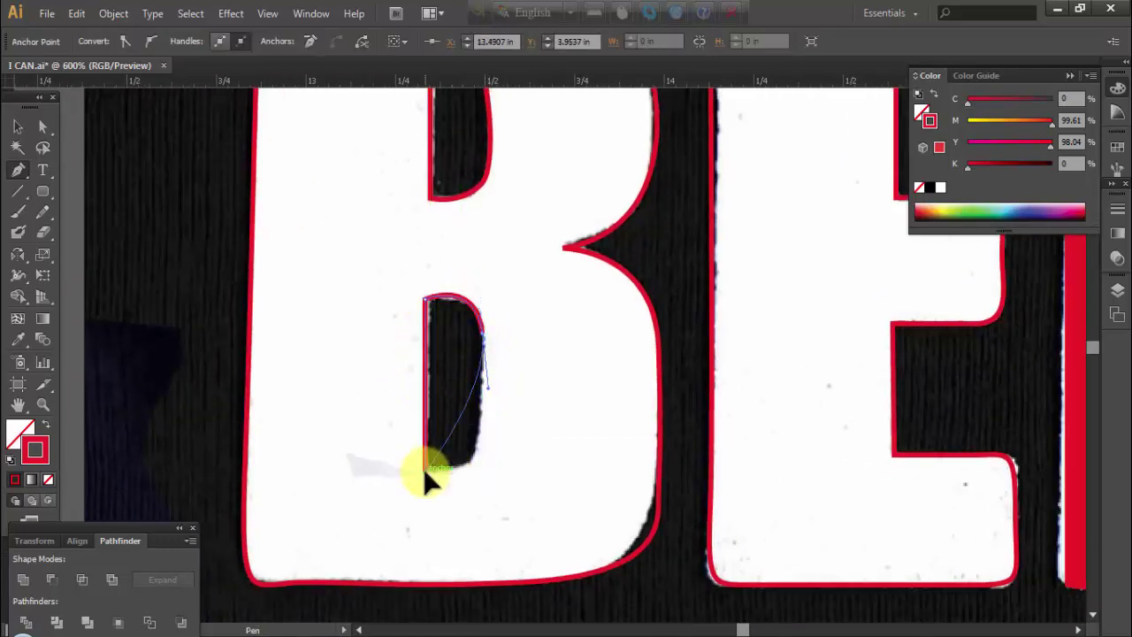
ctrl+click(592, 382)
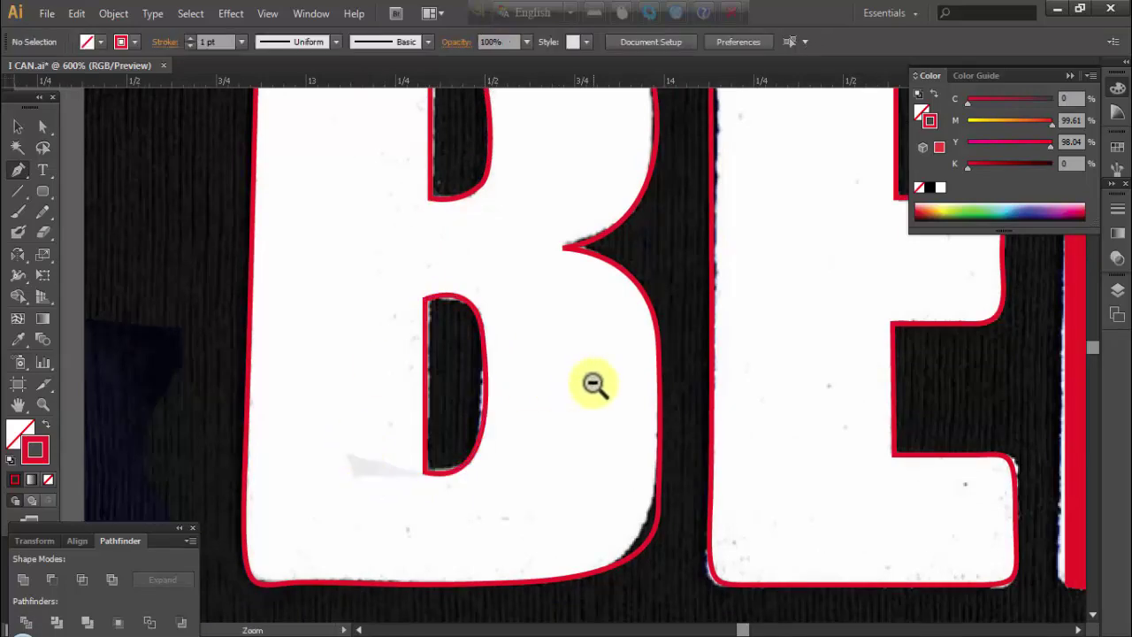
Select the outlines from the B of BELIEVE through the A of THAT
ctrl+alt+click(592, 382)
ctrl+alt+click(591, 407)
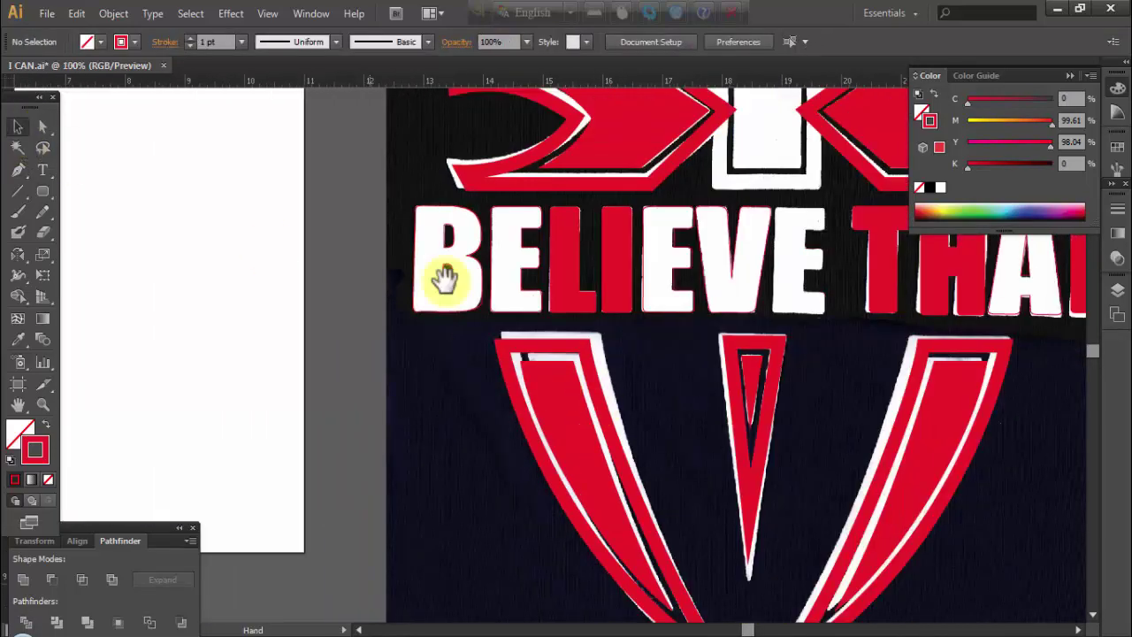
drag(442, 277, 243, 283)
click(303, 345)
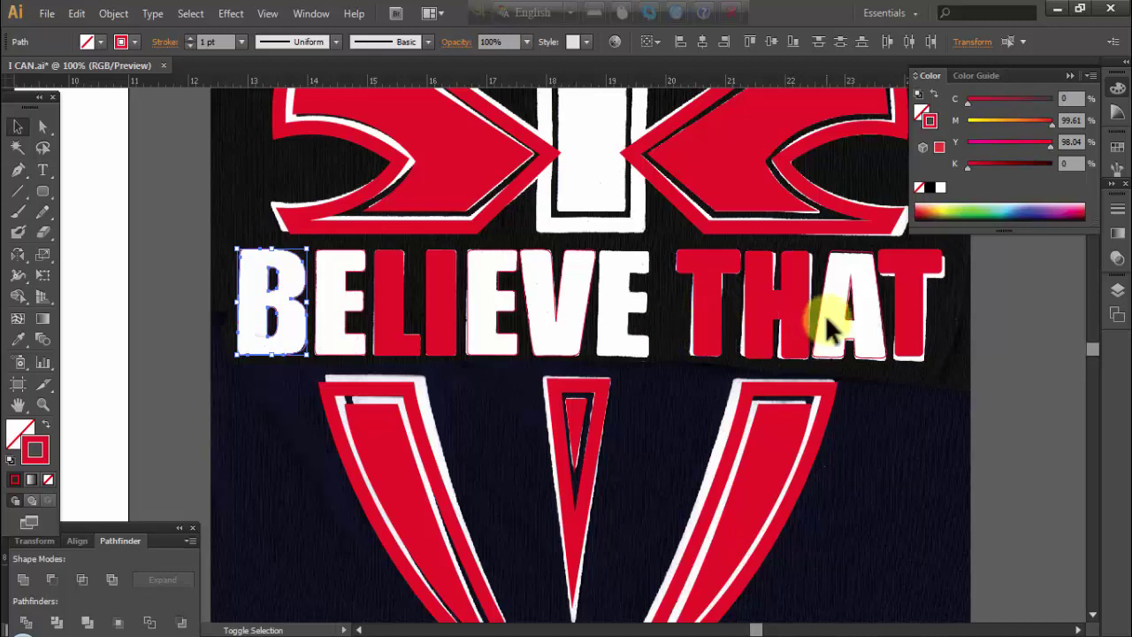
shift+click(864, 346)
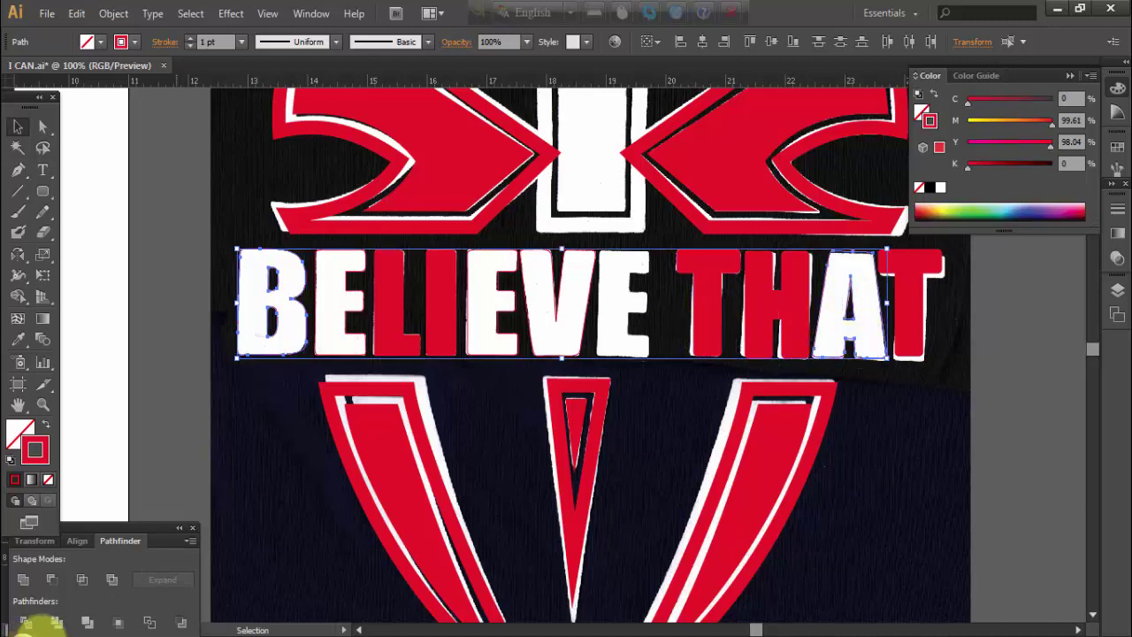
Divide the overlapping BELIEVE THAT outlines into separate pieces and ungroup them
click(26, 622)
right_click(460, 438)
click(470, 462)
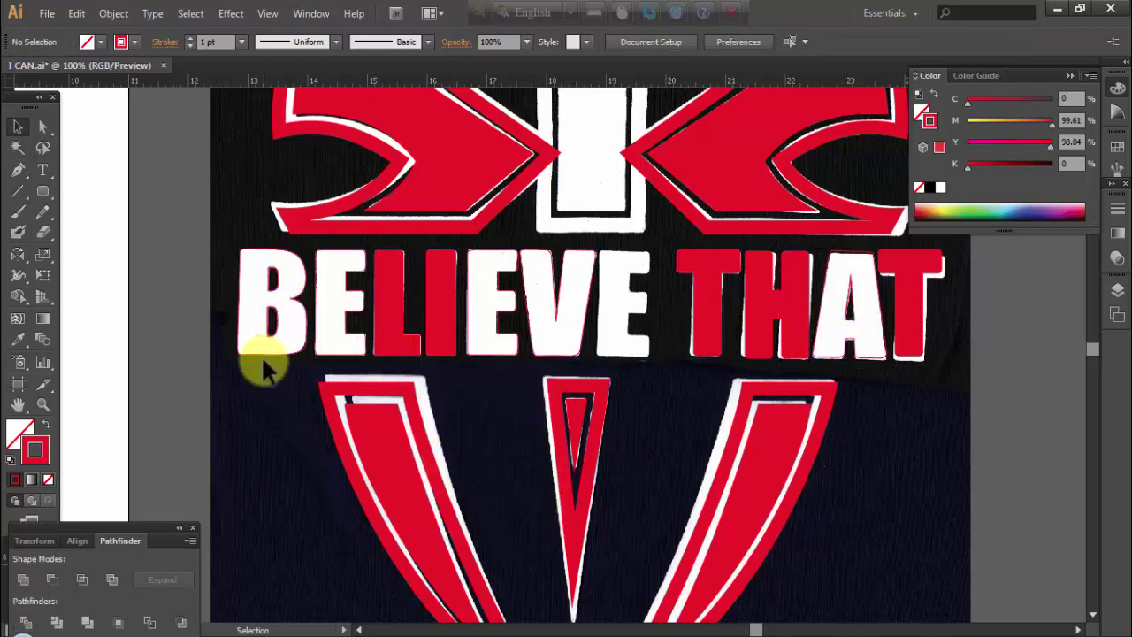
click(261, 352)
click(822, 353)
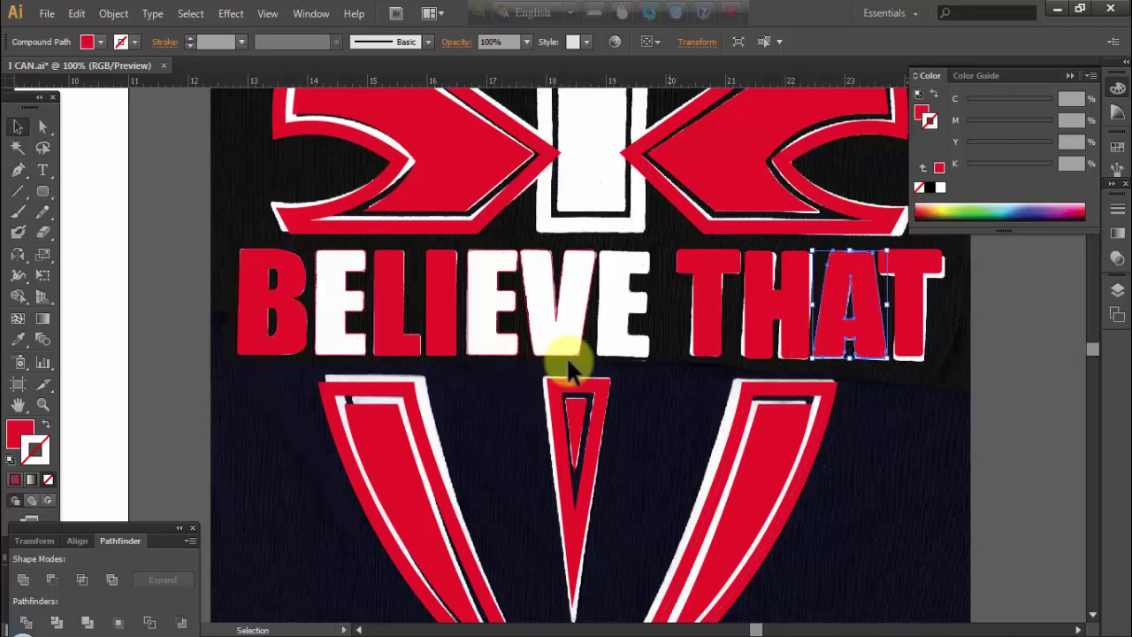
drag(567, 325, 640, 348)
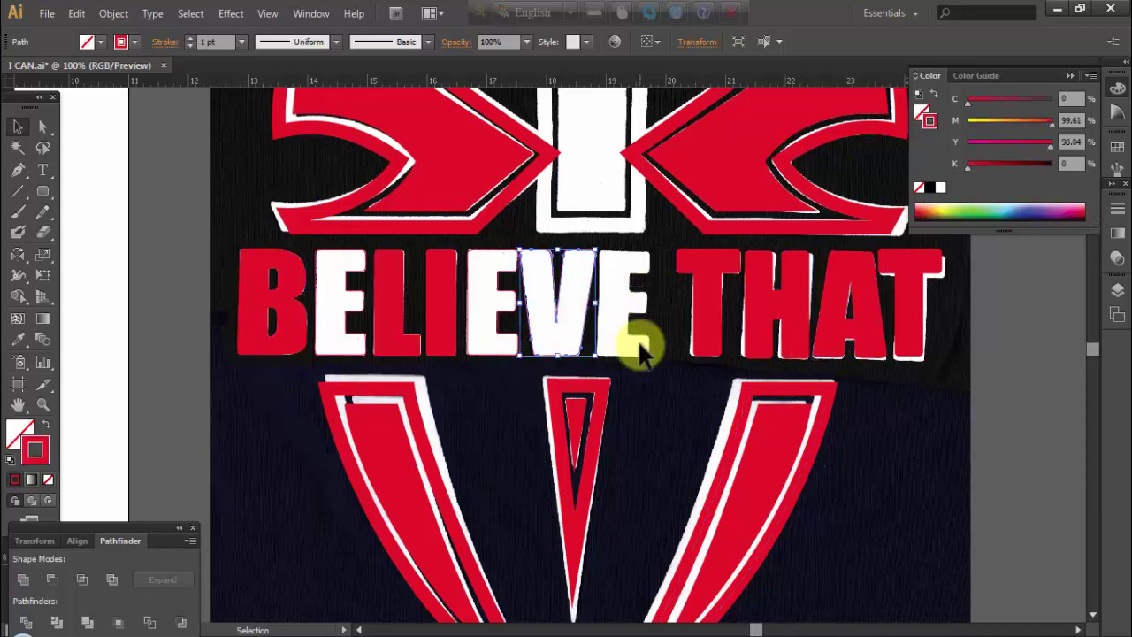
Copy an E of BELIEVE onto its last E so the whole word reads red
key(ctrl+plus)
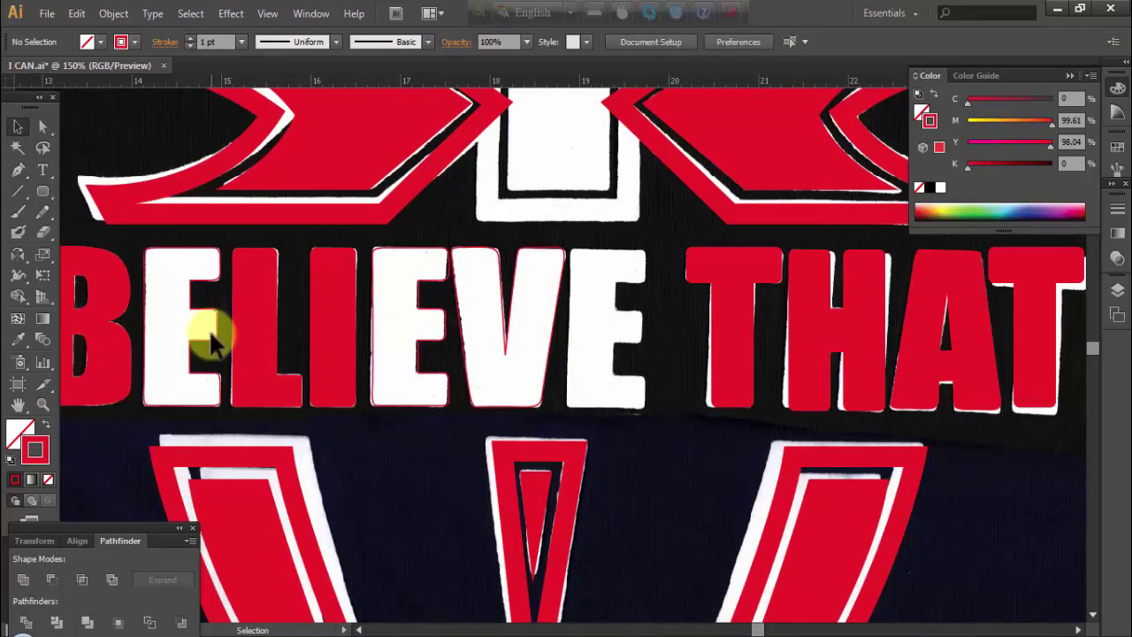
click(212, 344)
click(421, 362)
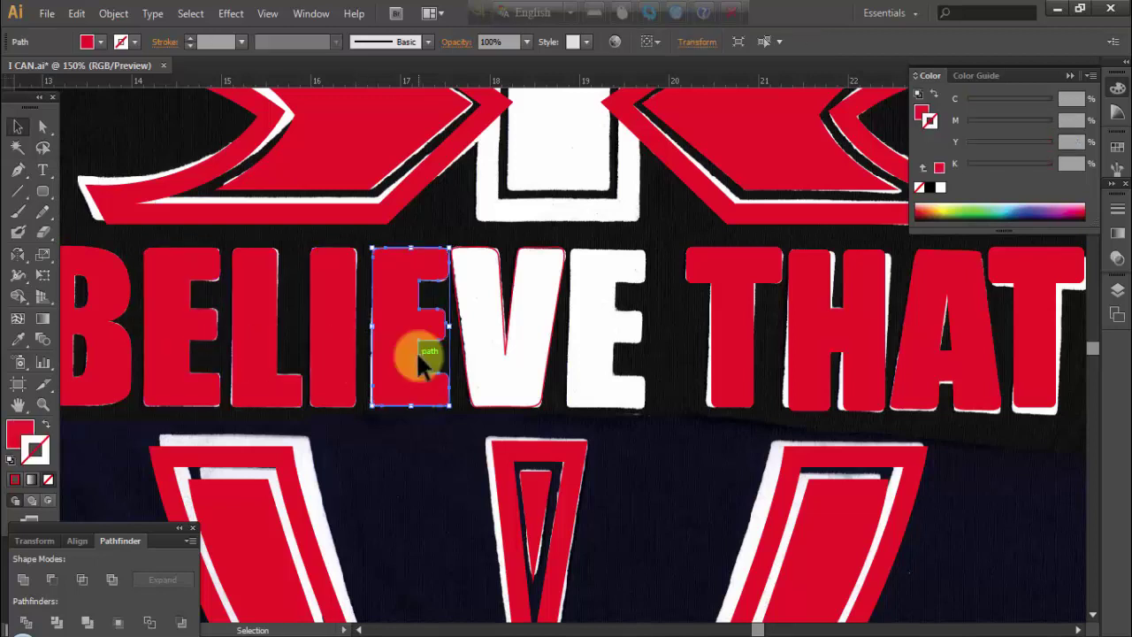
drag(404, 347, 598, 369)
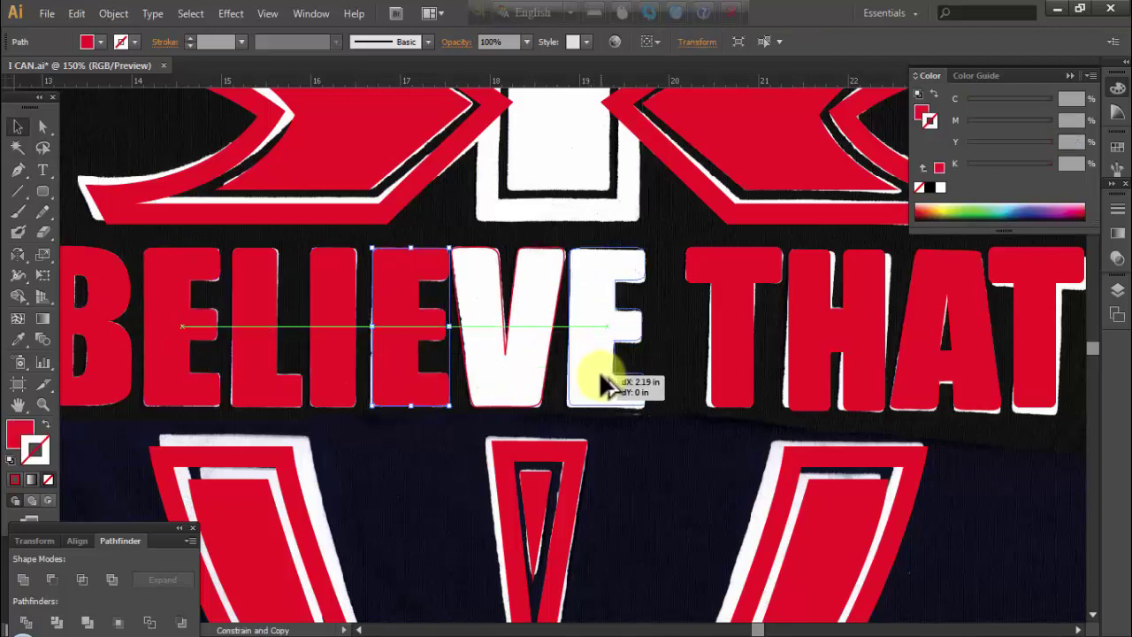
click(518, 353)
key(Delete)
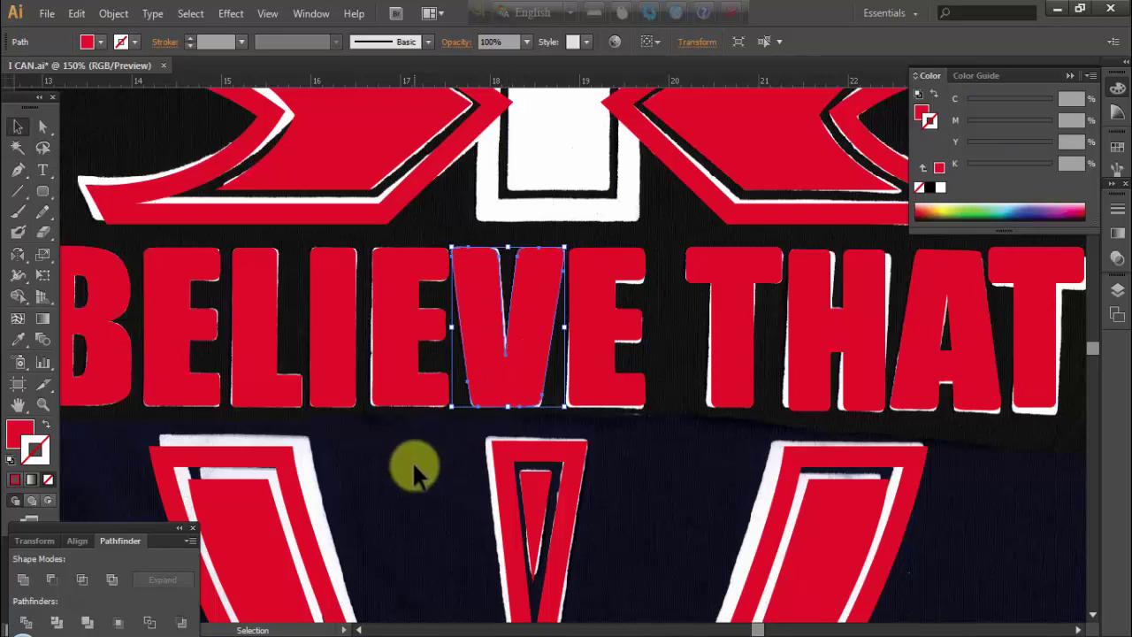
key(ctrl+minus)
key(ctrl+minus)
key(ctrl+minus)
key(ctrl+minus)
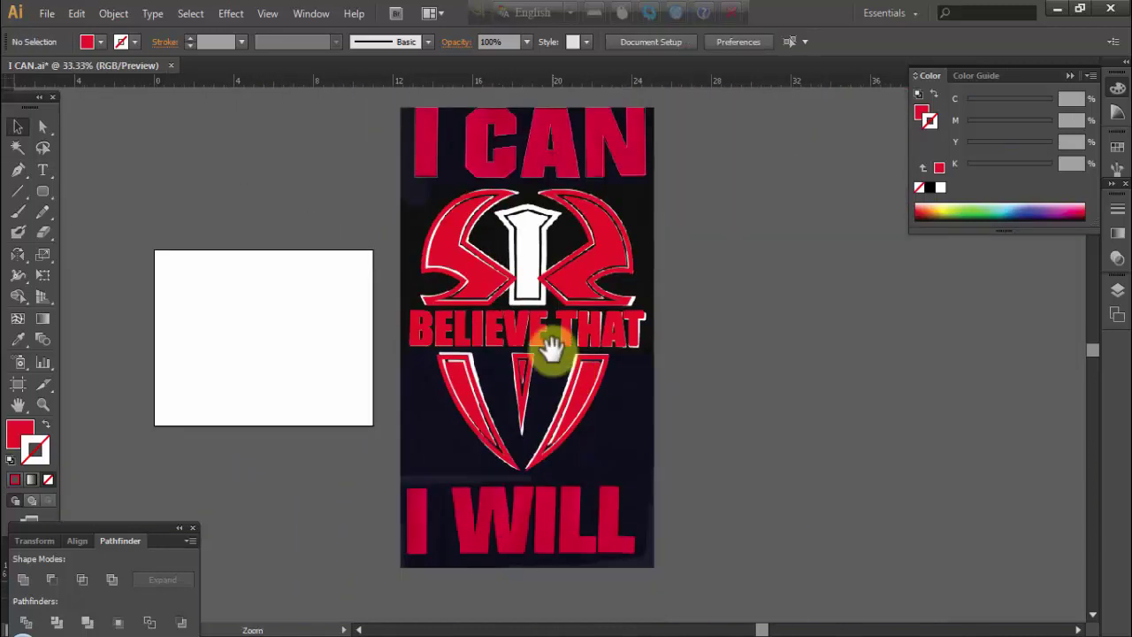
Save the file and review the white I CAN letter shapes
key(ctrl+s)
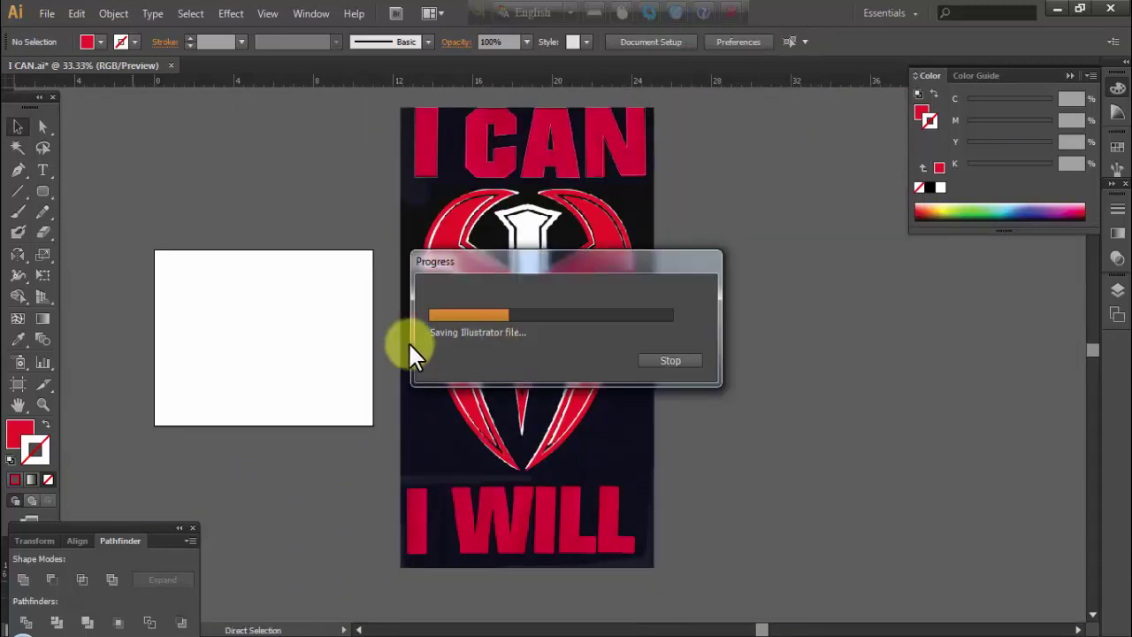
click(559, 150)
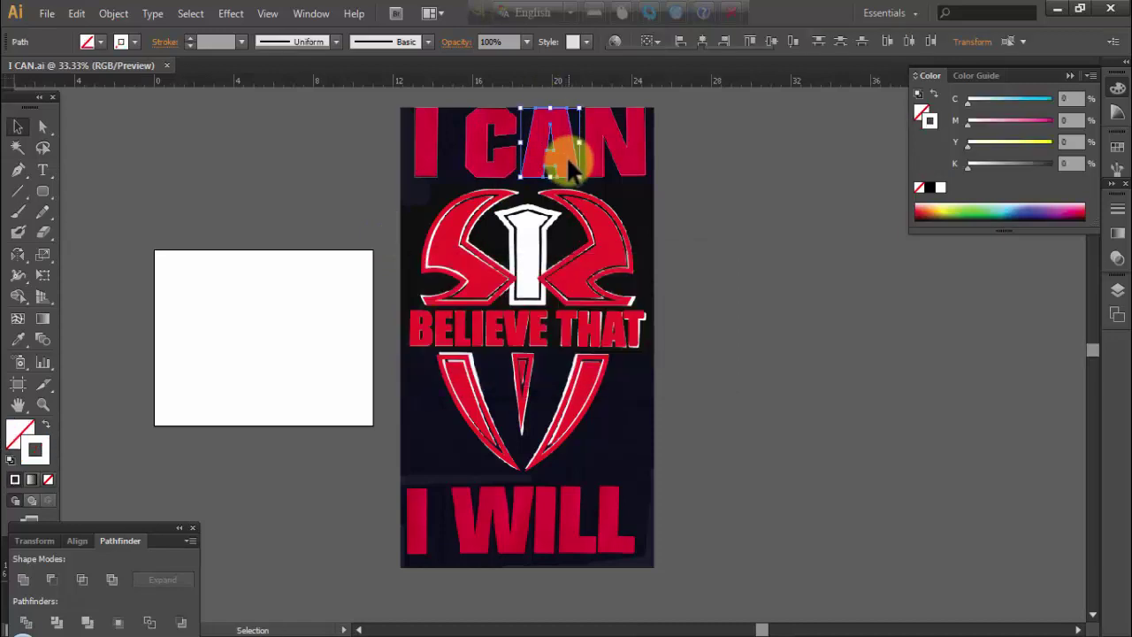
right_click(339, 334)
click(306, 284)
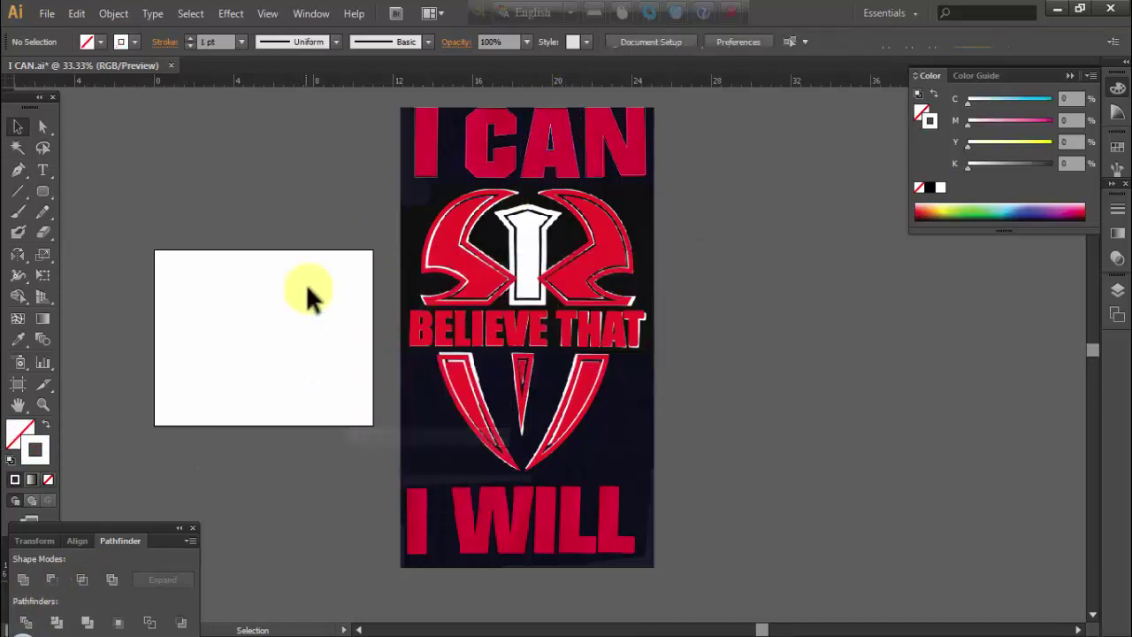
drag(575, 146, 412, 111)
click(509, 120)
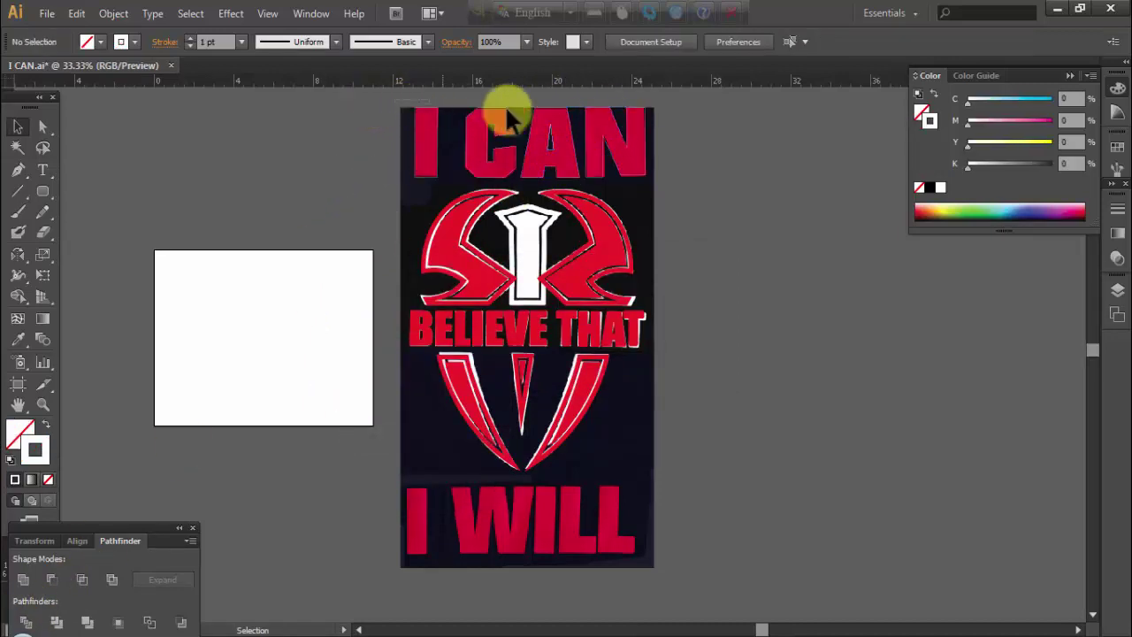
click(634, 108)
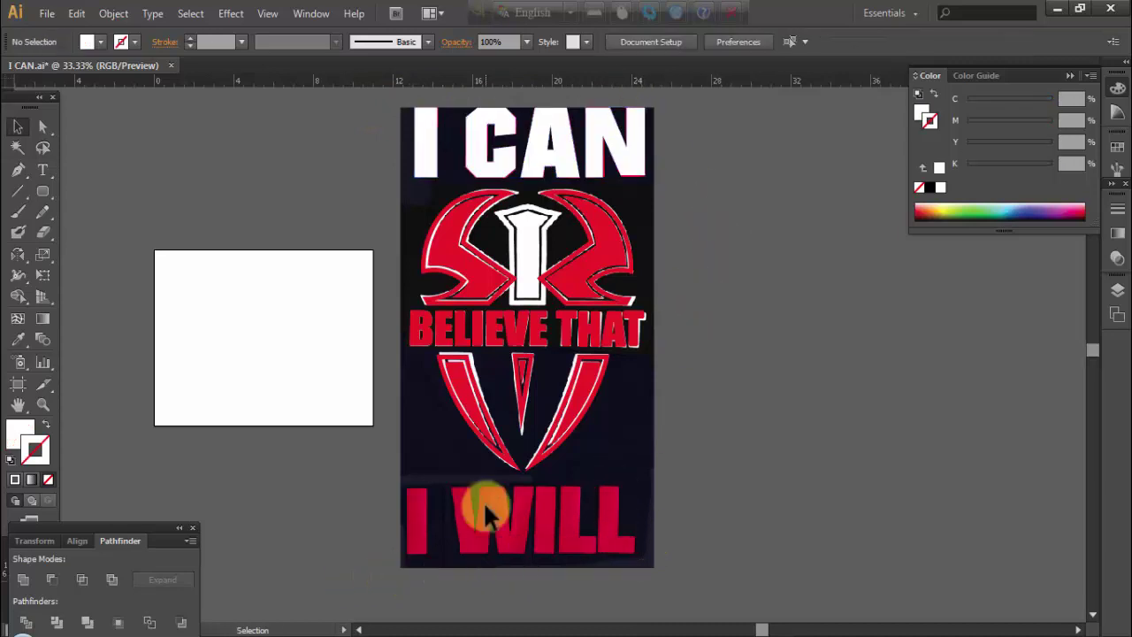
Draw a white rectangle covering the I of I WILL
click(523, 379)
click(480, 416)
click(587, 305)
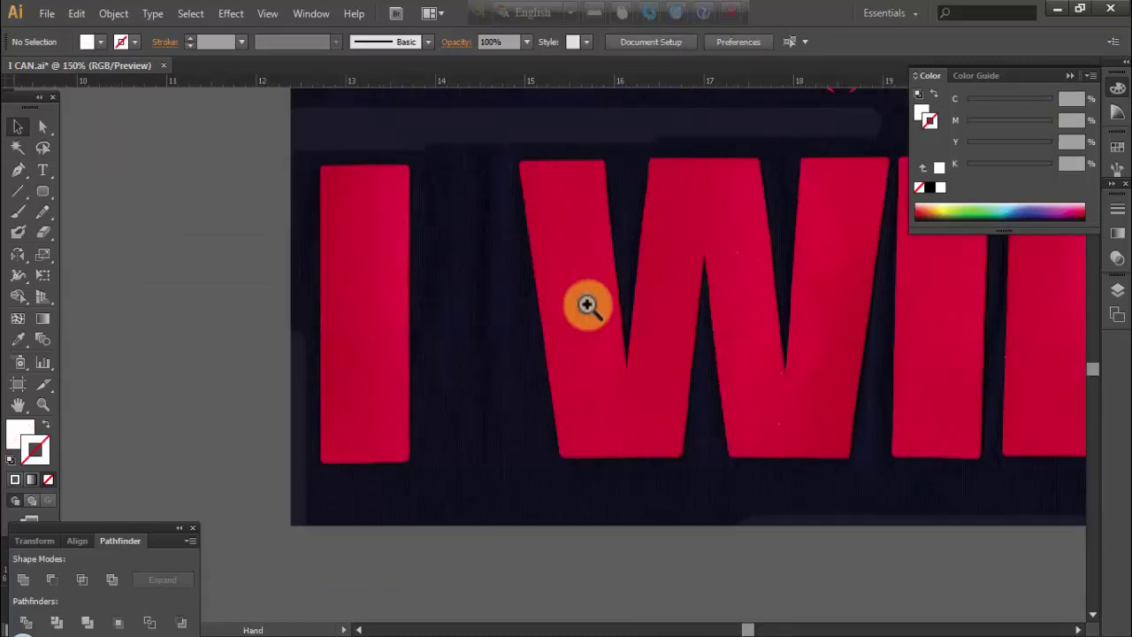
click(43, 191)
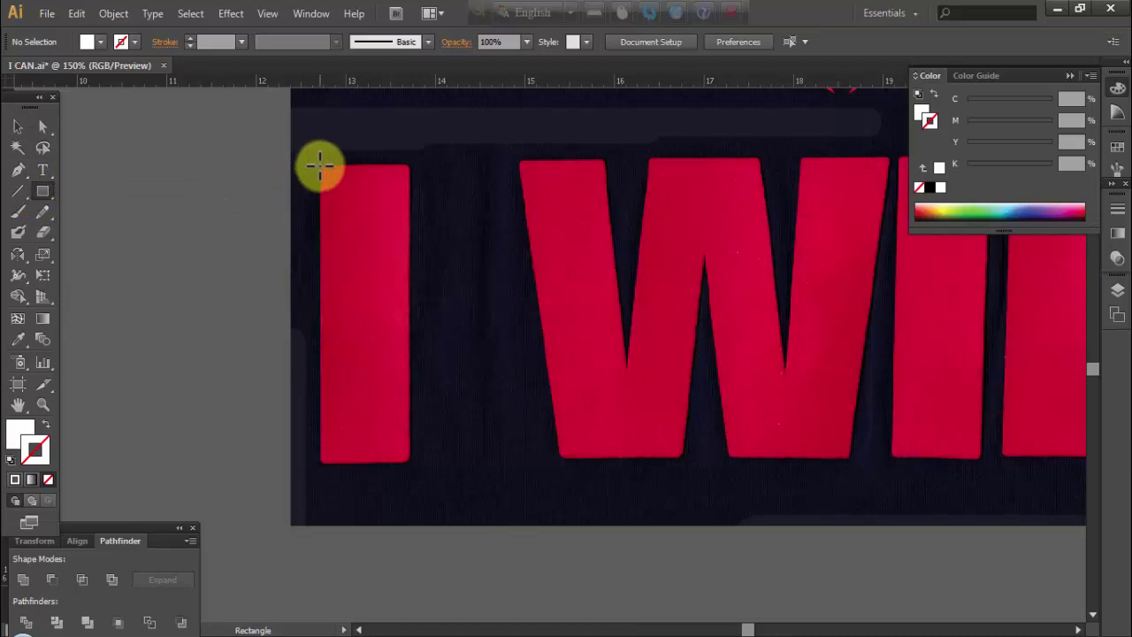
drag(320, 165, 407, 458)
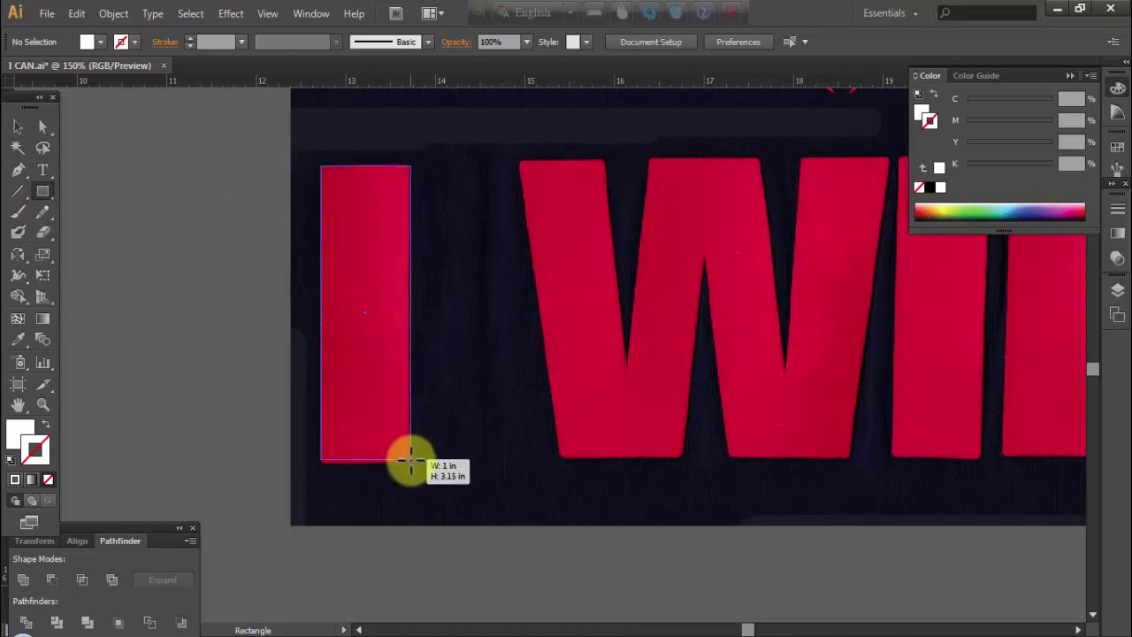
Copy the rectangle onto the I of WILL and unite two rectangles into an L shape
ctrl+alt+click(649, 434)
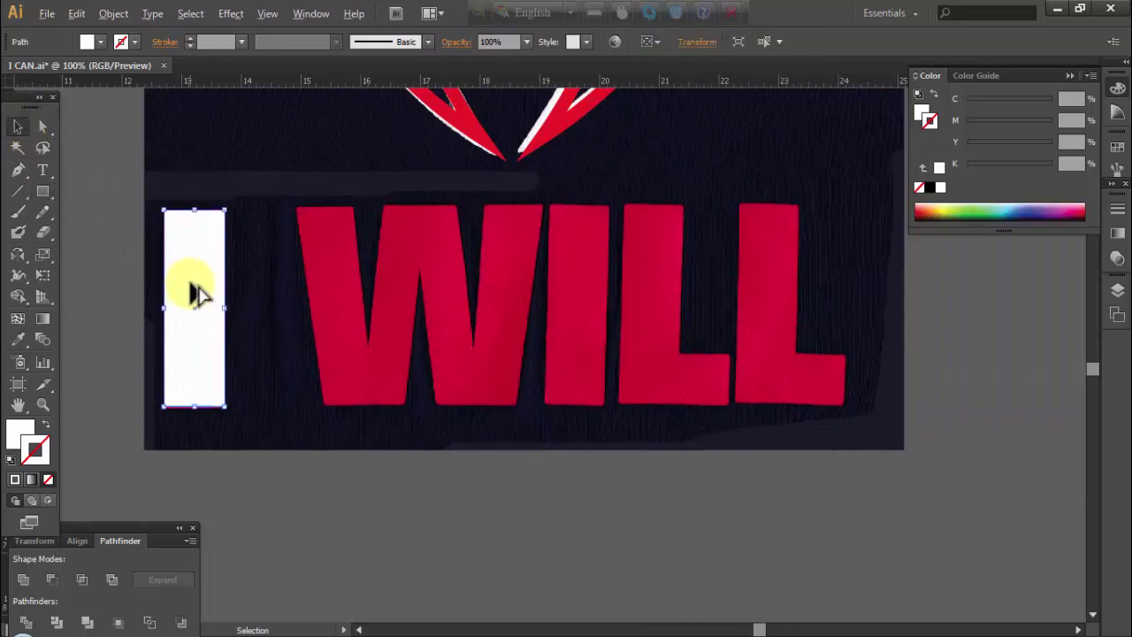
mouse_move(192, 291)
mouse_down()
mouse_move(575, 329)
mouse_move(573, 320)
mouse_up()
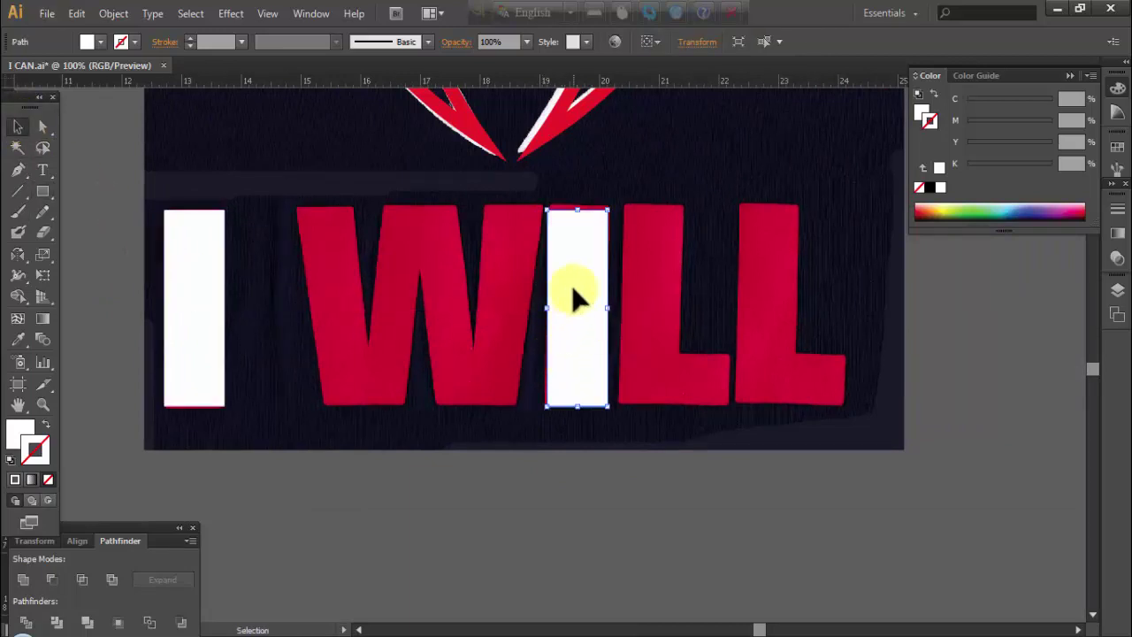
drag(659, 296, 657, 301)
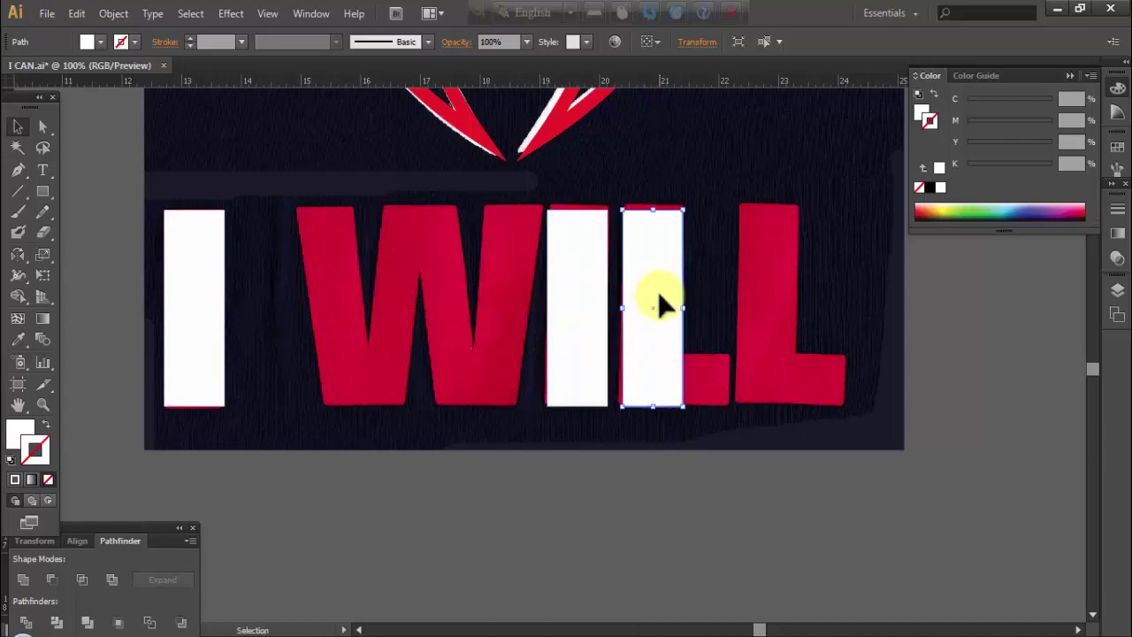
key(ctrl)
mouse_move(653, 211)
mouse_down()
mouse_move(656, 356)
mouse_move(726, 380)
mouse_up()
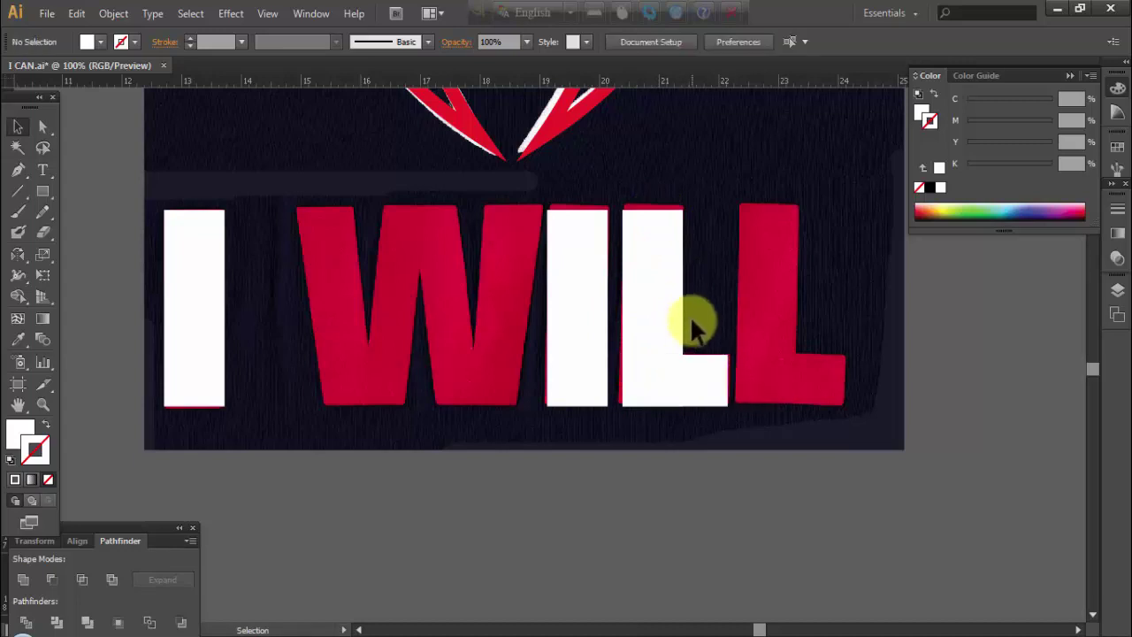
mouse_move(690, 315)
mouse_down()
mouse_move(644, 392)
mouse_move(781, 363)
mouse_up()
click(86, 622)
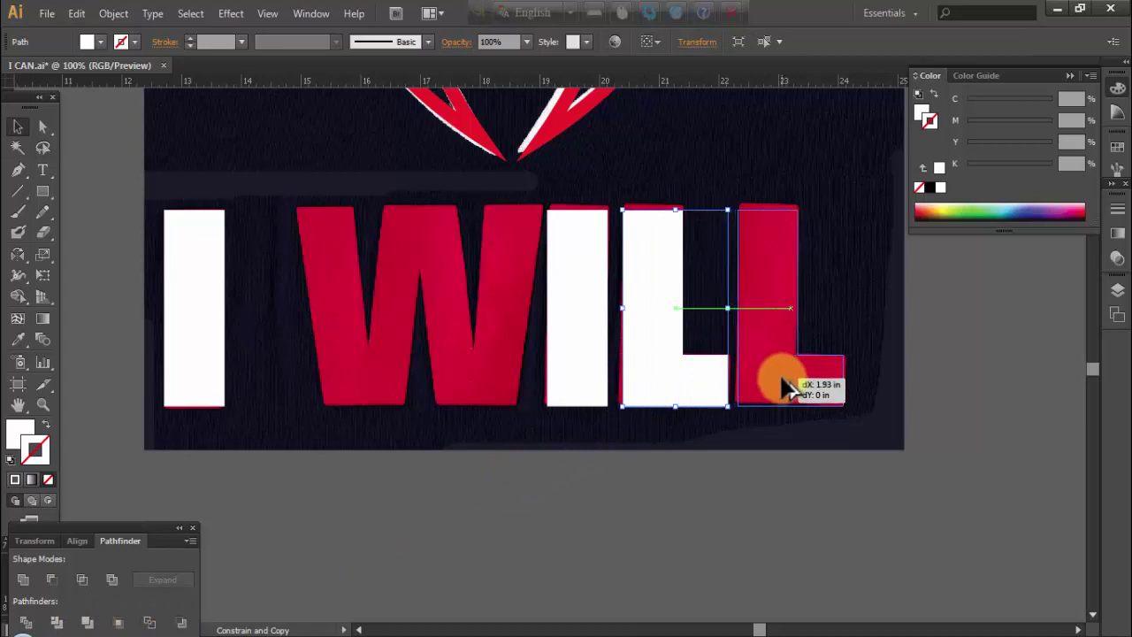
click(354, 378)
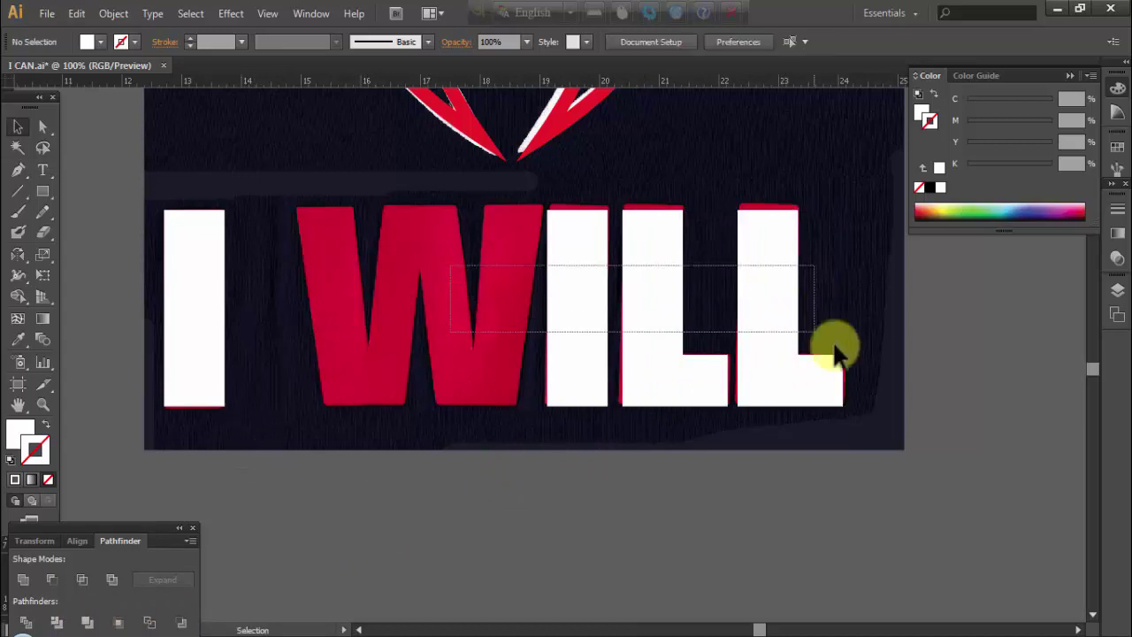
Stretch the I, L and L shapes taller, then frame the W of I WILL
drag(535, 243, 834, 346)
drag(695, 210, 695, 203)
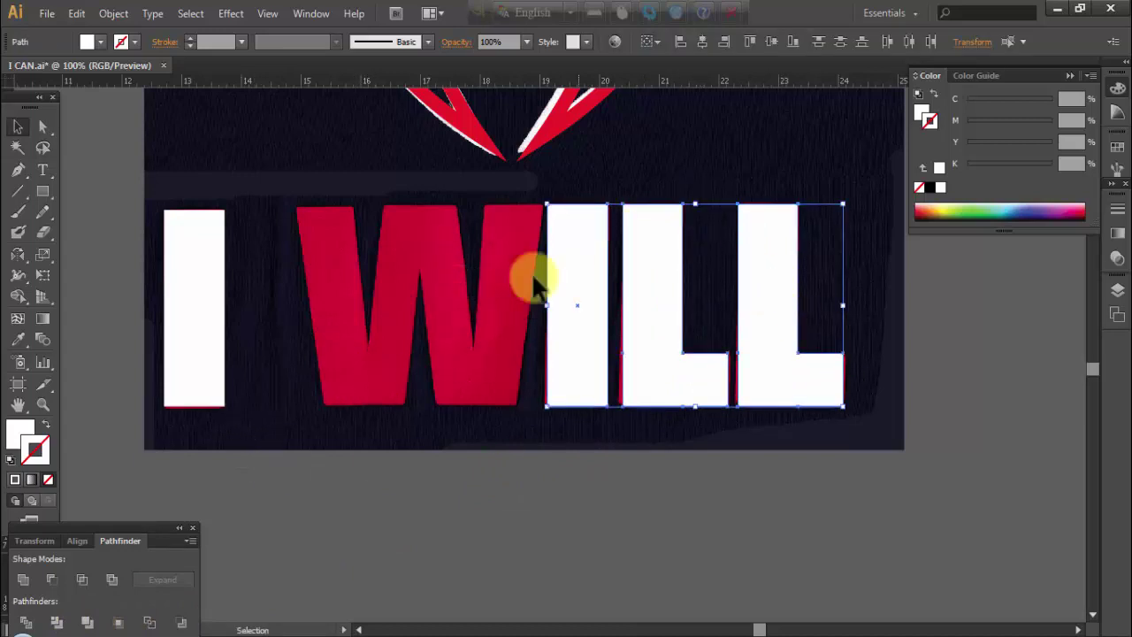
click(459, 323)
key(p)
ctrl+click(457, 327)
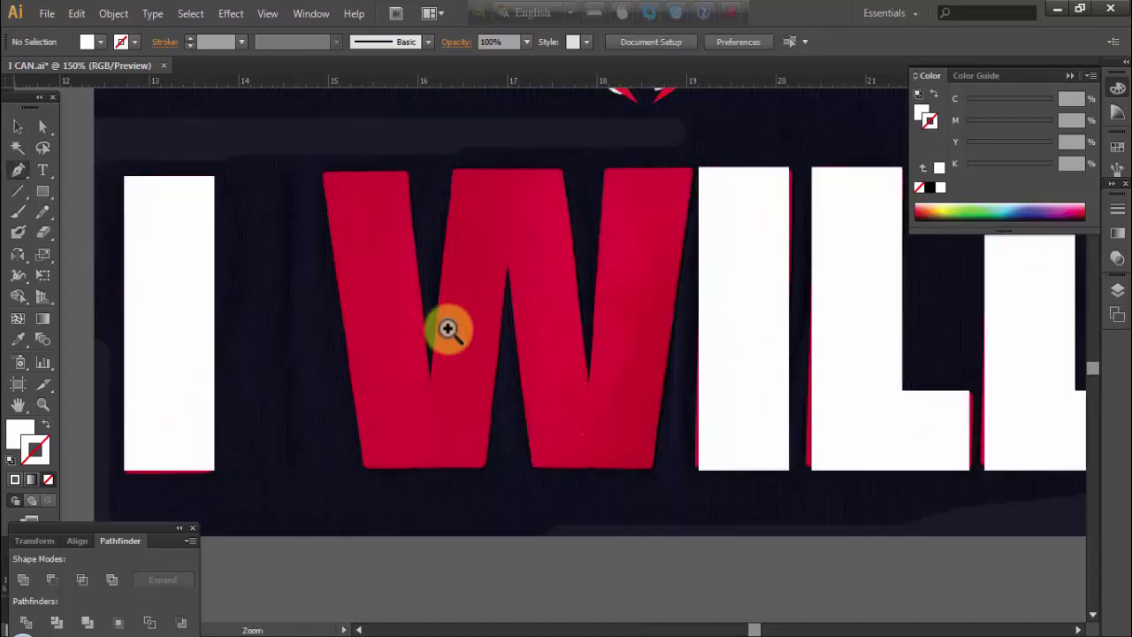
ctrl+alt+click(702, 399)
ctrl+alt+click(607, 462)
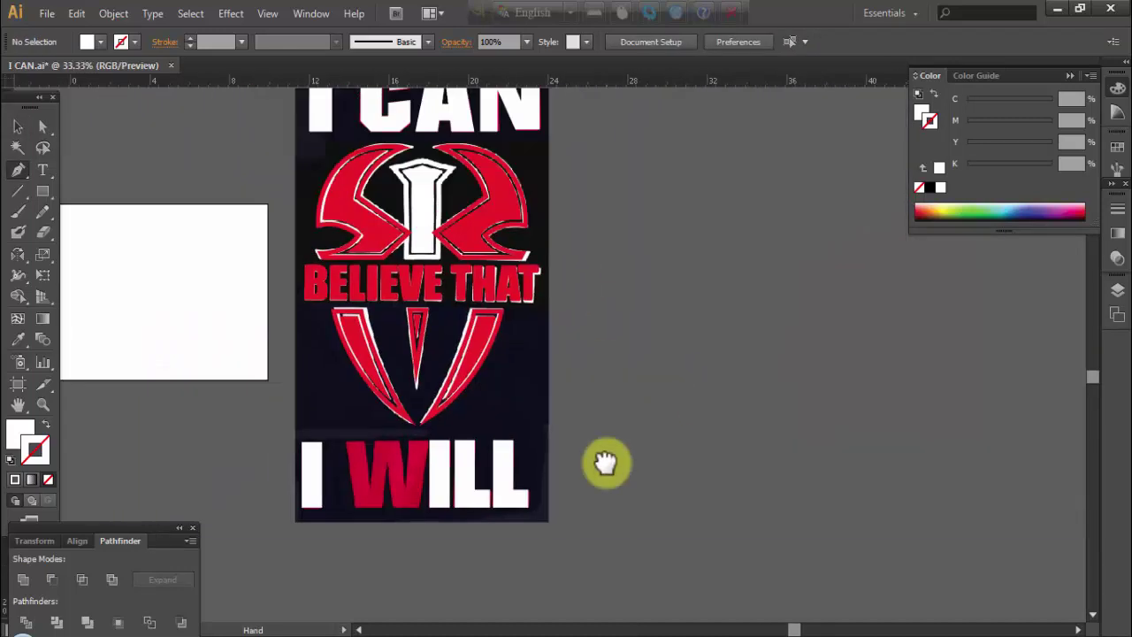
drag(610, 417, 626, 319)
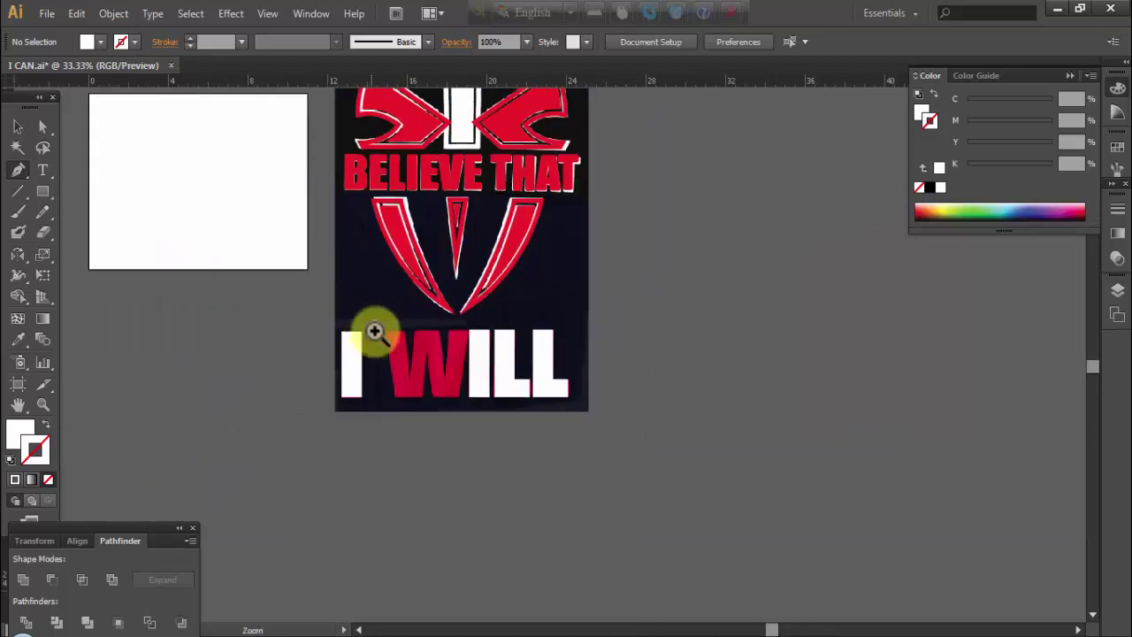
scroll(535, 434, up, 3)
Start an unfilled W outline with anchors down its left side to the middle peak
key(ctrl+1)
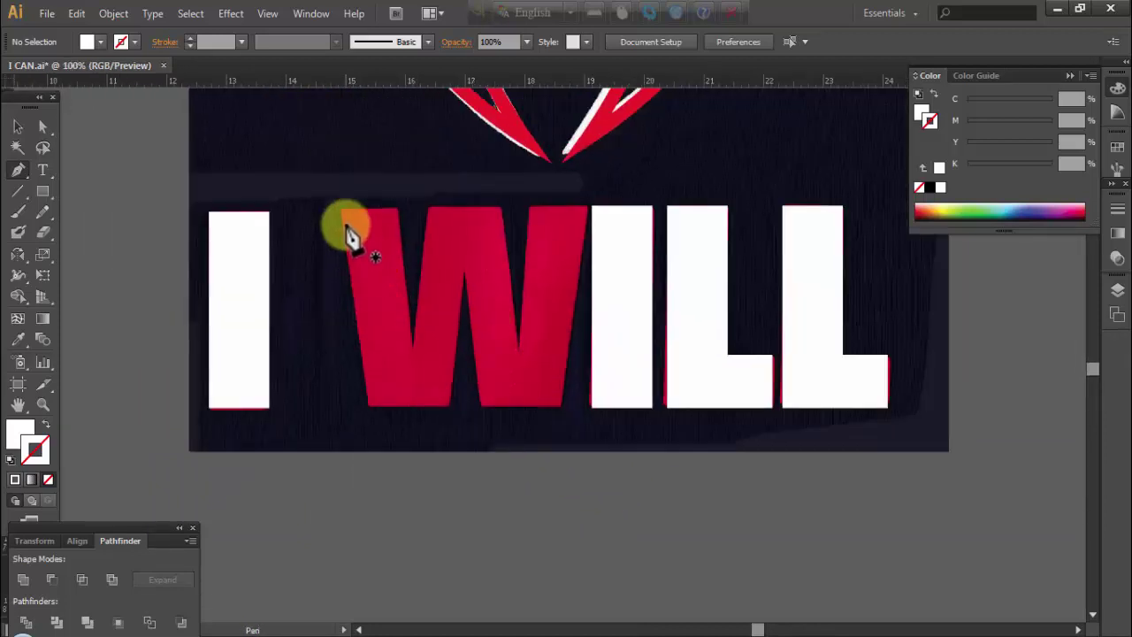
click(342, 211)
ctrl+space+click(492, 422)
click(365, 333)
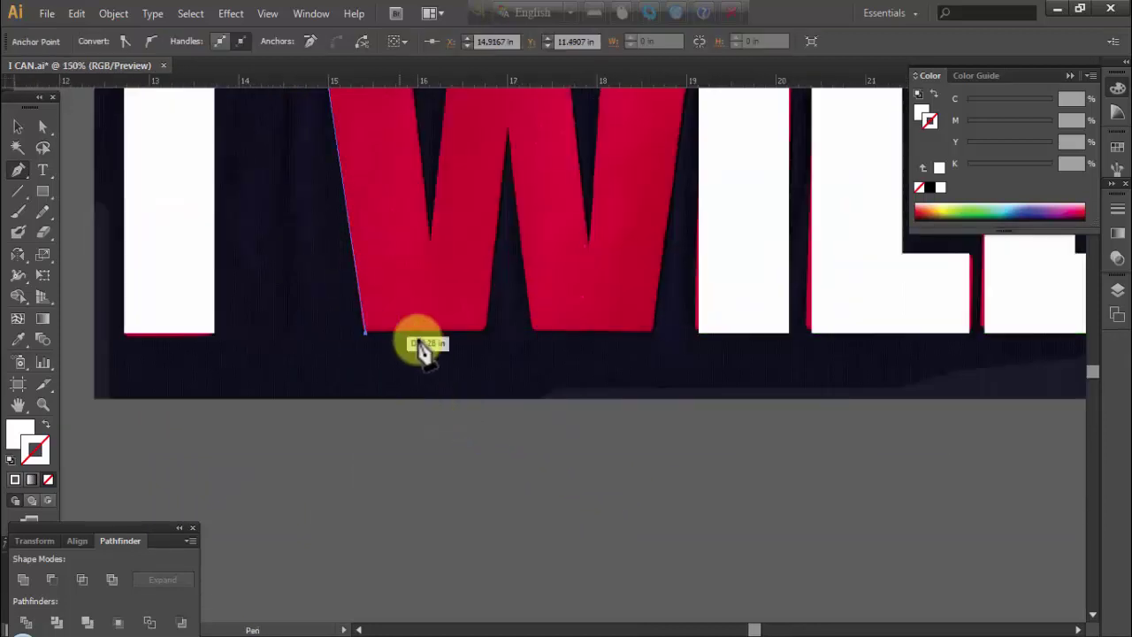
click(486, 334)
scroll(491, 309, up, 3)
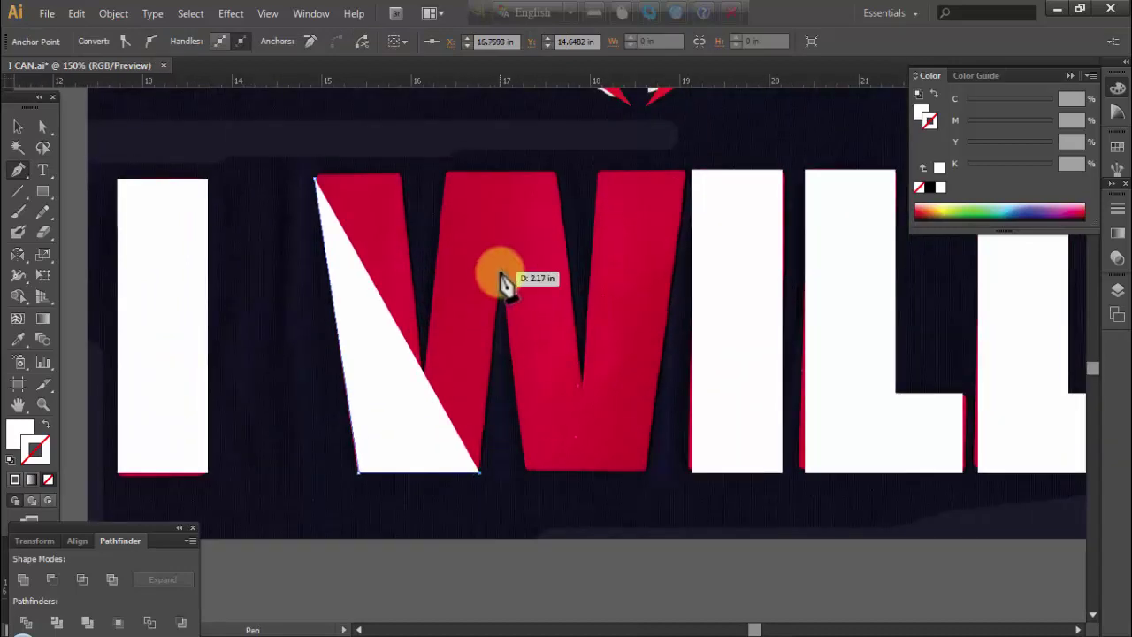
key(shift+x)
click(502, 268)
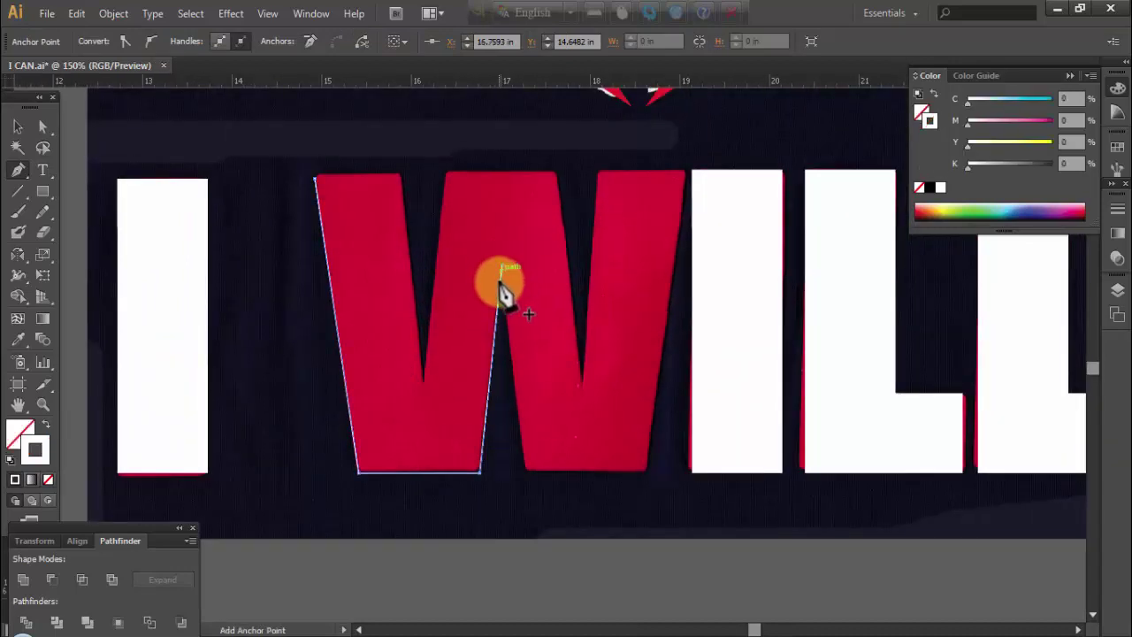
drag(501, 473, 528, 475)
Continue the W outline along its bottom and right side, closing it across the top
key(v)
click(528, 474)
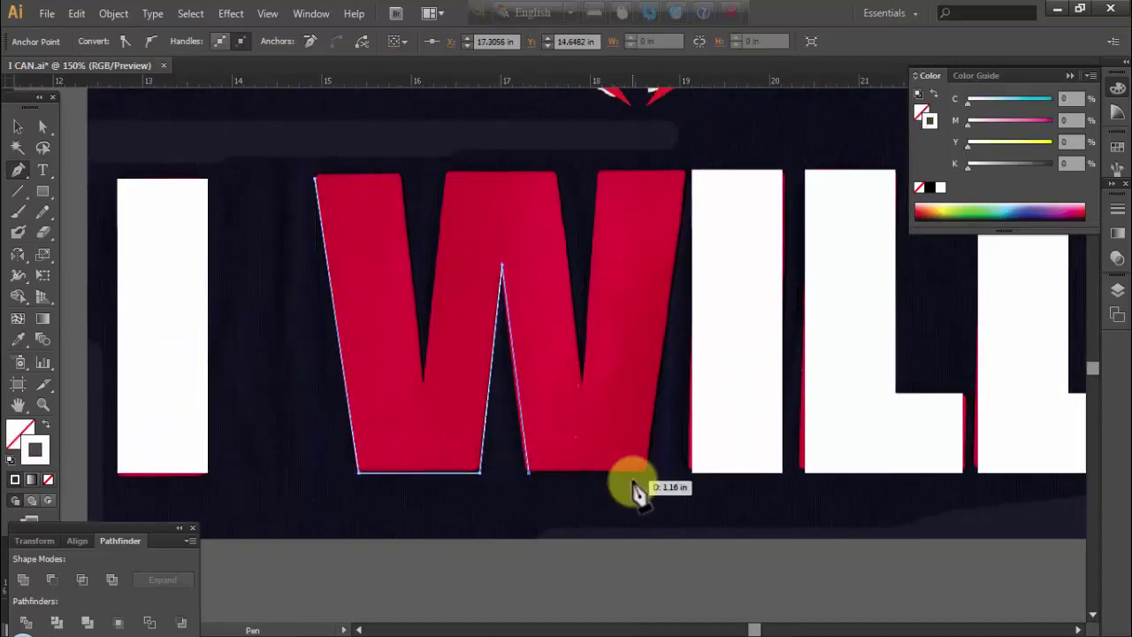
click(647, 474)
scroll(681, 303, up, 2)
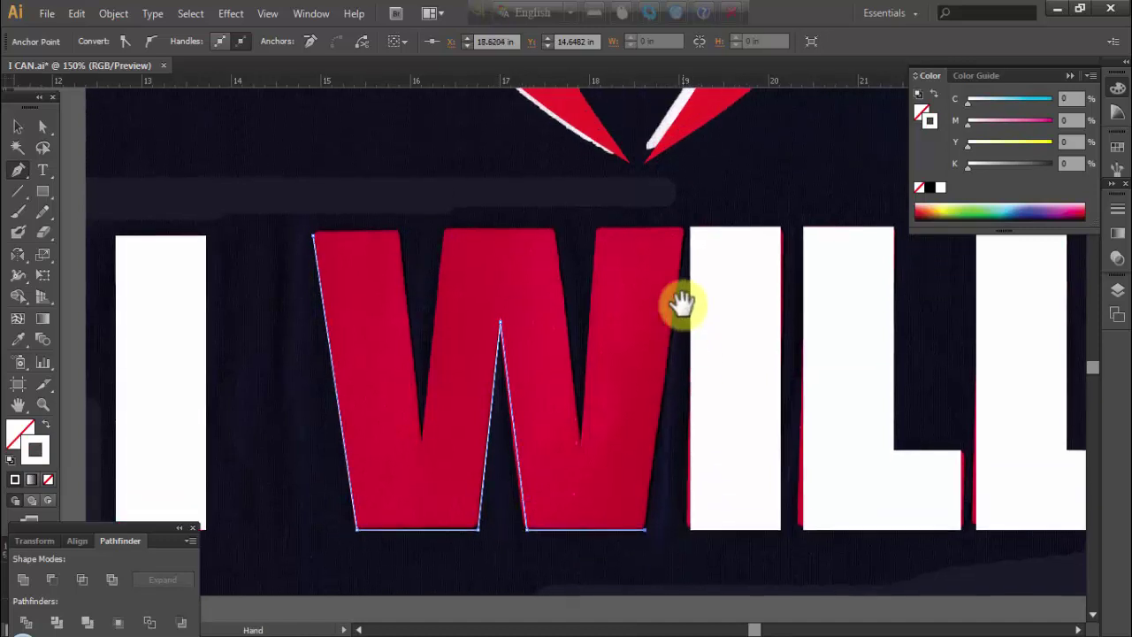
click(683, 229)
click(596, 230)
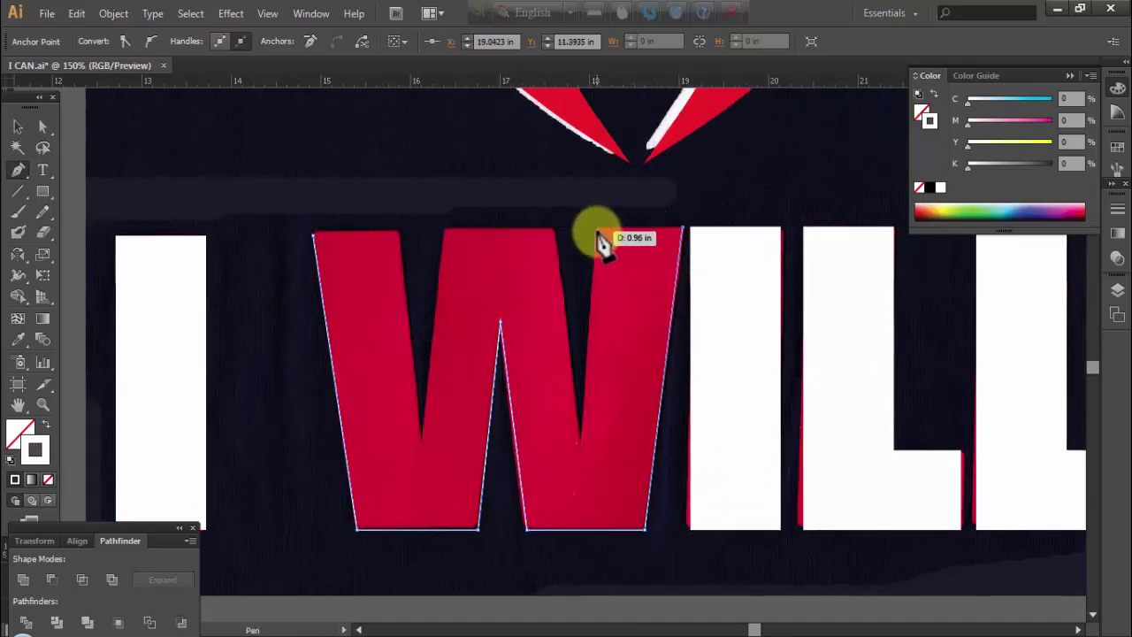
mouse_move(576, 389)
mouse_down()
mouse_move(566, 235)
mouse_move(451, 240)
mouse_move(422, 434)
mouse_move(404, 244)
mouse_move(318, 242)
mouse_move(329, 217)
mouse_up()
ctrl+click(332, 185)
Zoom out to check the traced W and save the file
key(a)
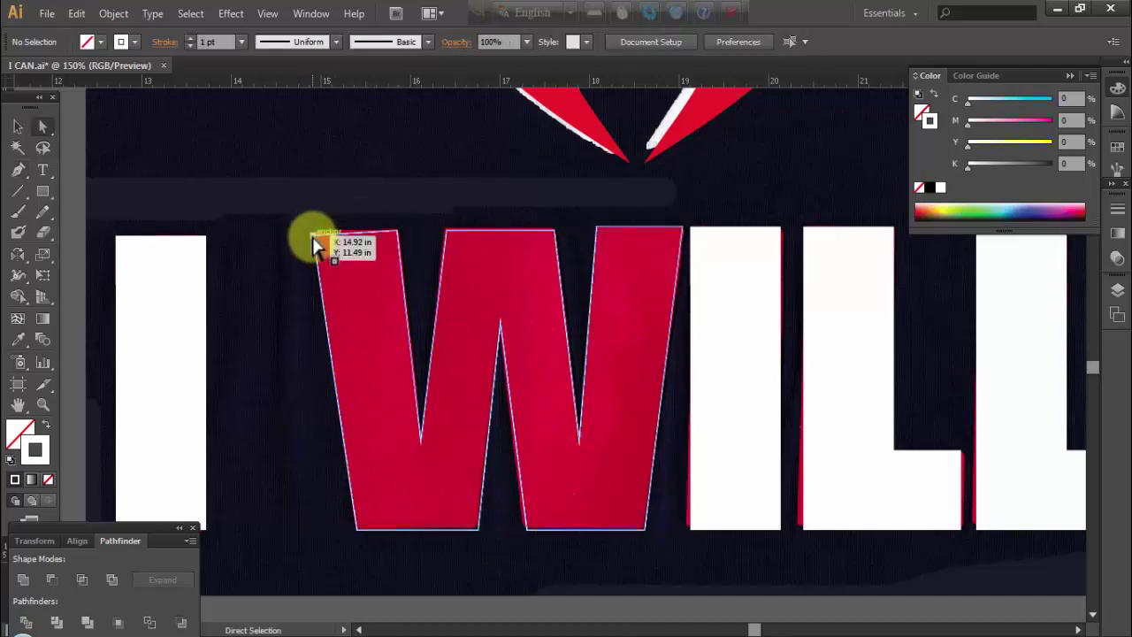
click(315, 232)
key(z)
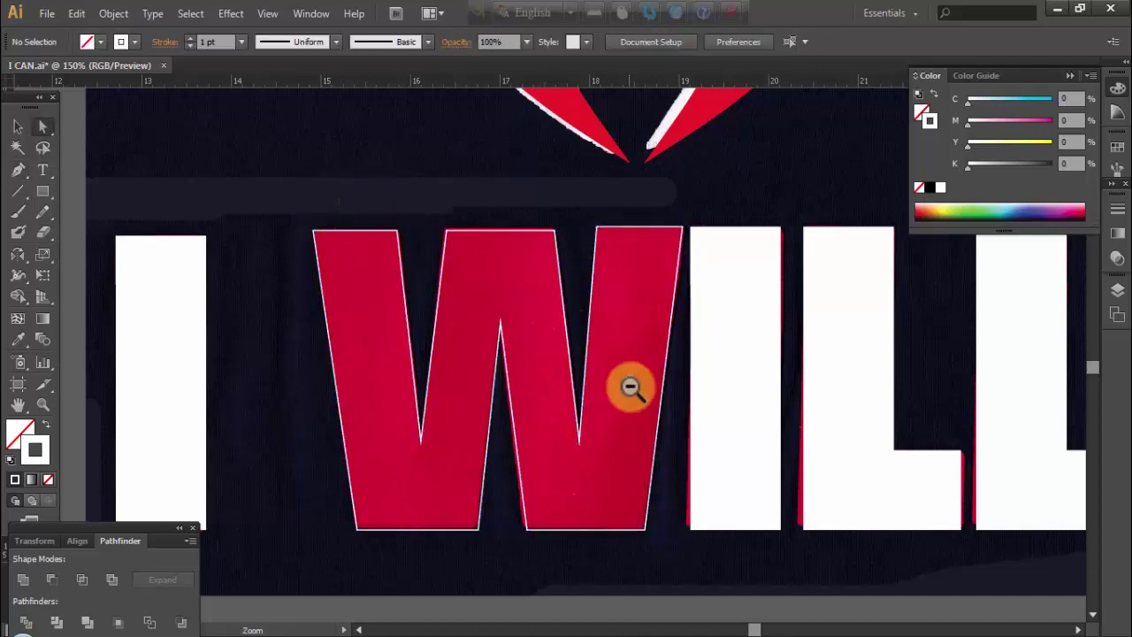
alt+click(632, 376)
alt+click(631, 376)
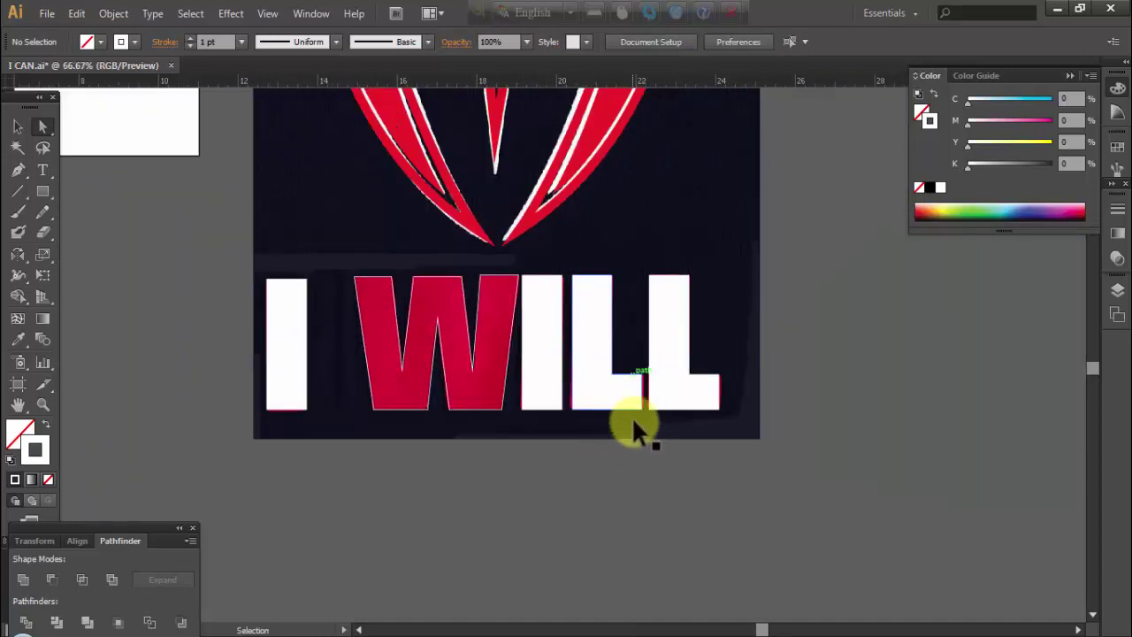
key(ctrl+s)
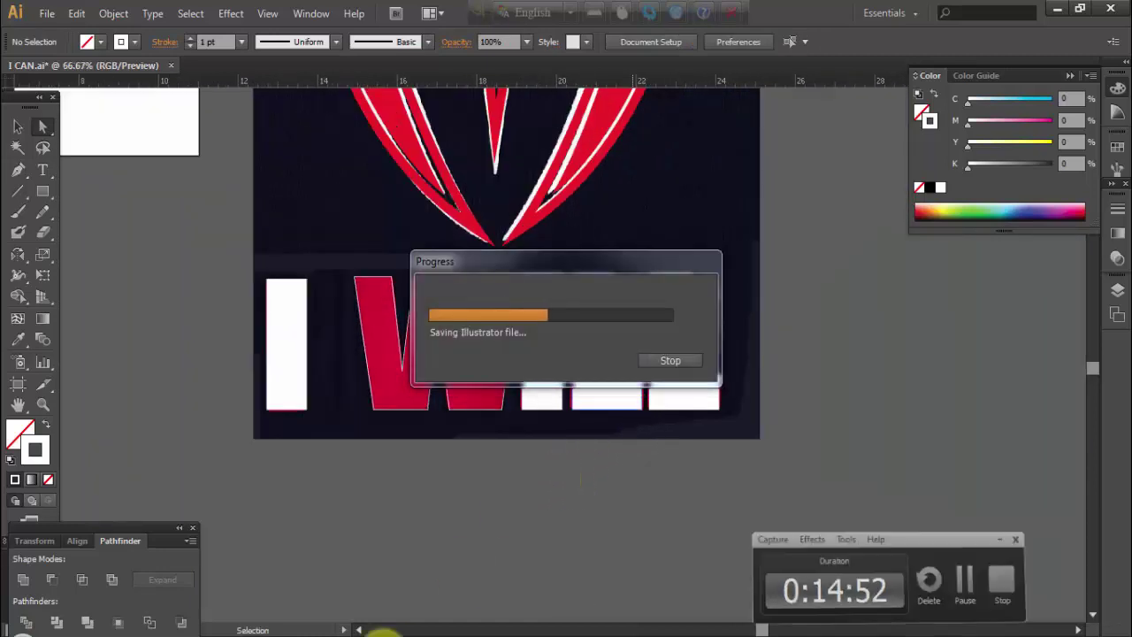
scroll(669, 451, up, 3)
Trace the I's right edge, bottom and left edge with red 16 pt Pen anchors
click(435, 444)
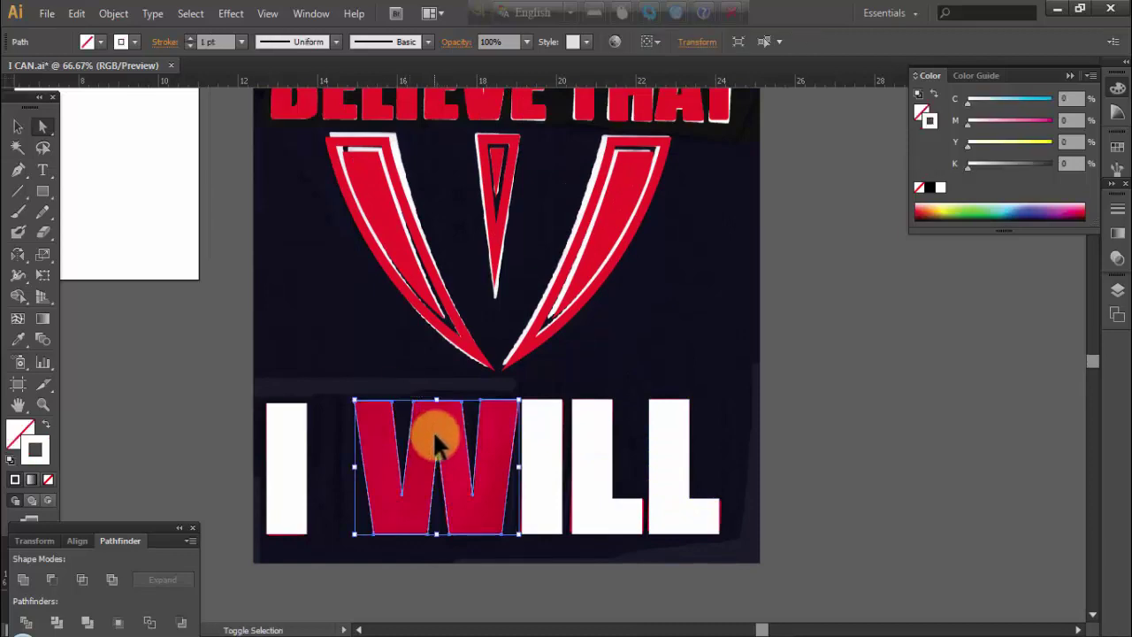
click(378, 324)
mouse_move(379, 324)
mouse_down()
mouse_move(559, 382)
mouse_move(561, 449)
mouse_up()
scroll(538, 379, down, 1)
scroll(546, 373, up, 2)
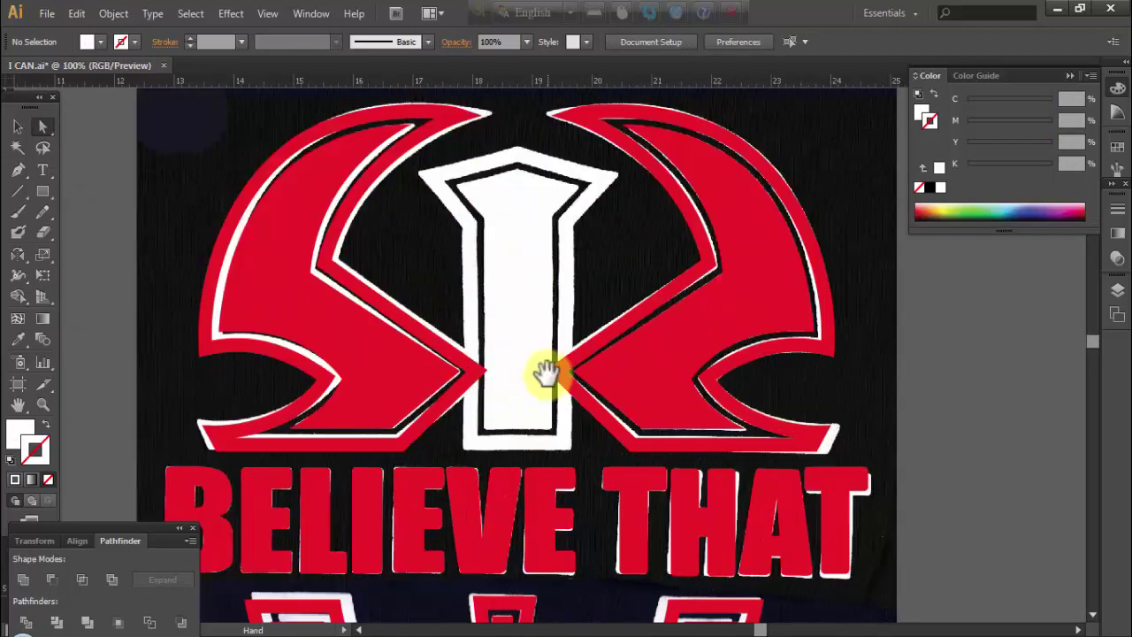
scroll(566, 292, up, 1)
mouse_move(572, 349)
mouse_down()
mouse_move(566, 265)
mouse_move(576, 265)
mouse_up()
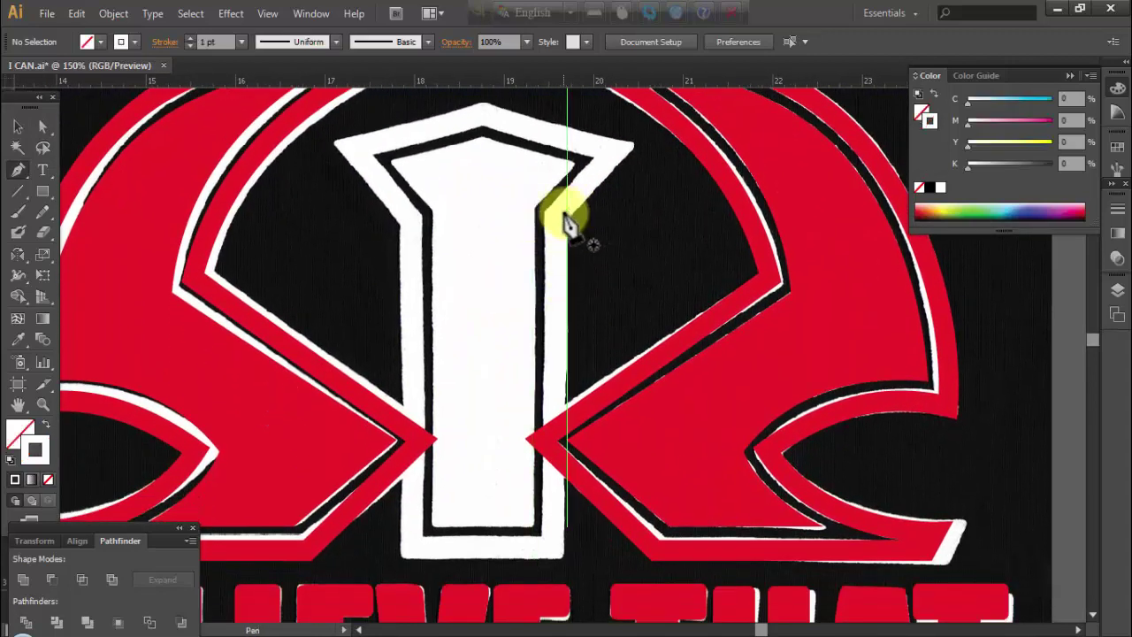
click(669, 296)
click(552, 218)
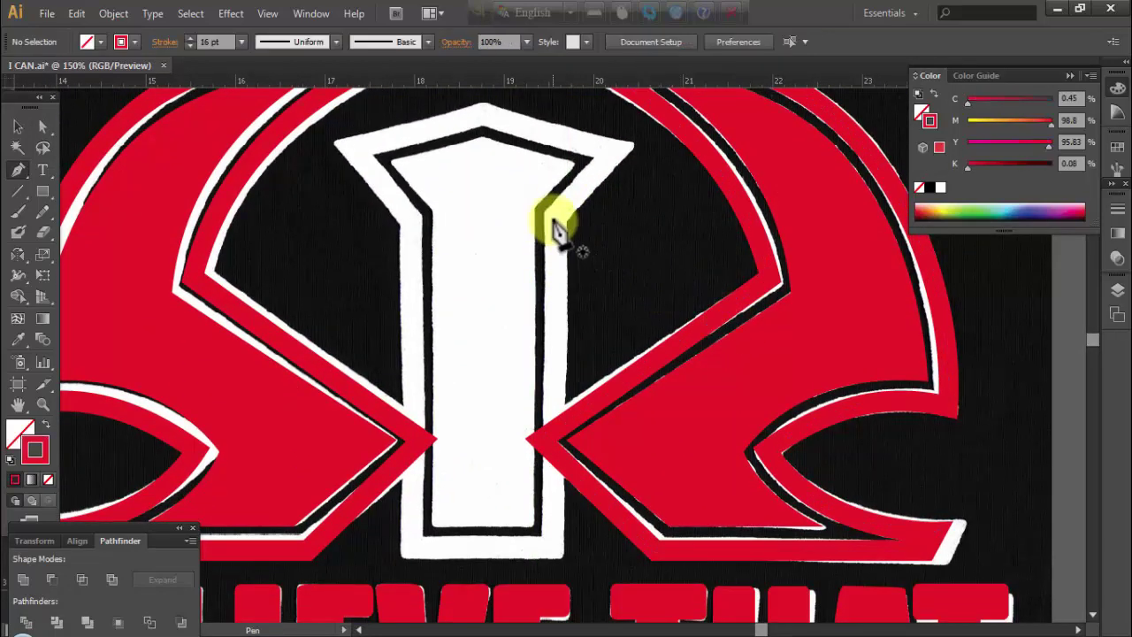
shift+click(552, 538)
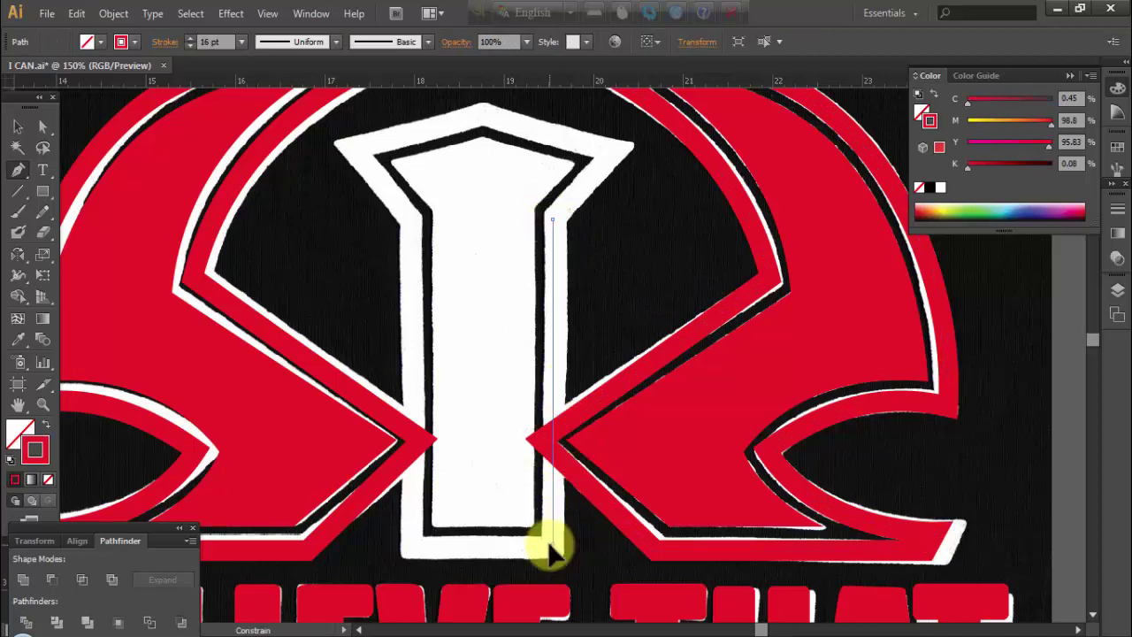
shift+click(412, 546)
click(413, 222)
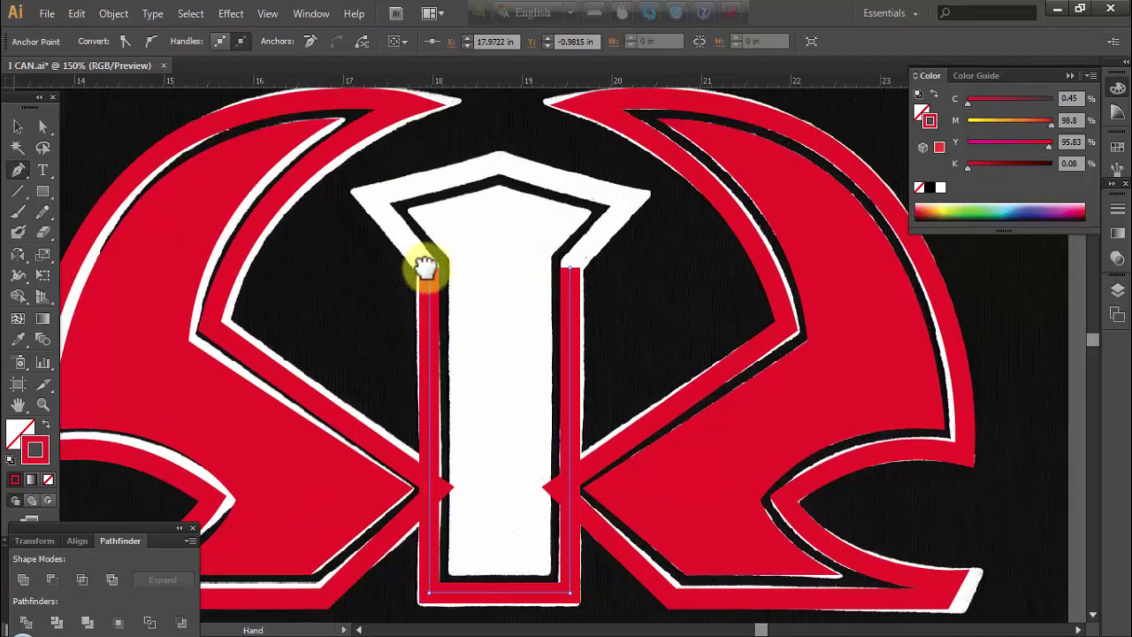
Continue the I outline across the top of its cap and close the path
drag(412, 221, 431, 277)
click(370, 202)
click(500, 168)
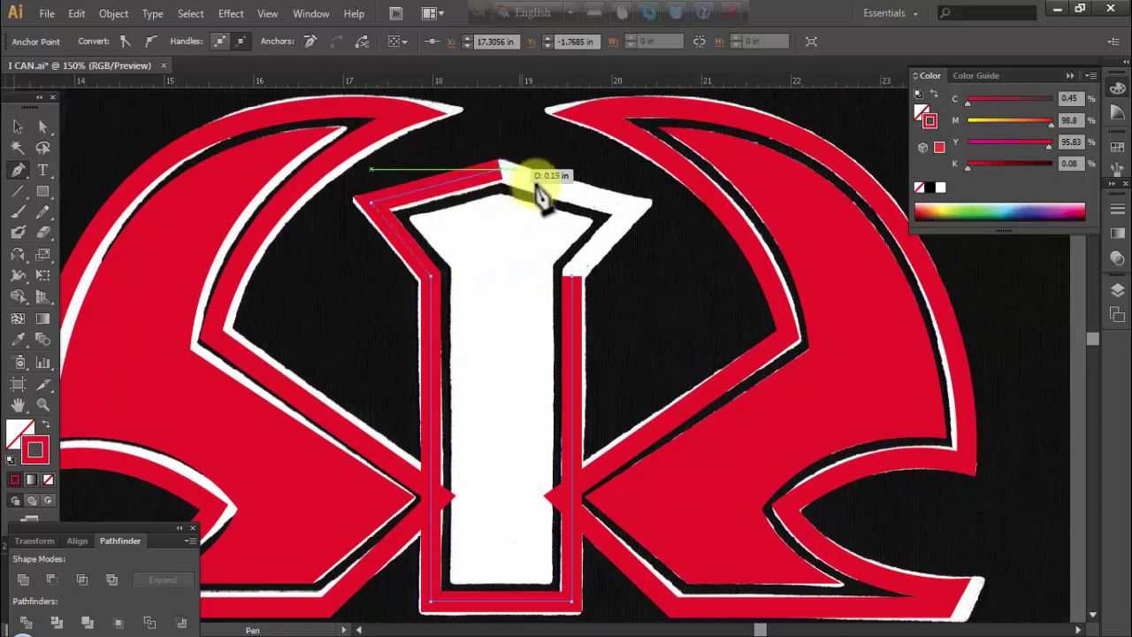
click(625, 209)
click(580, 281)
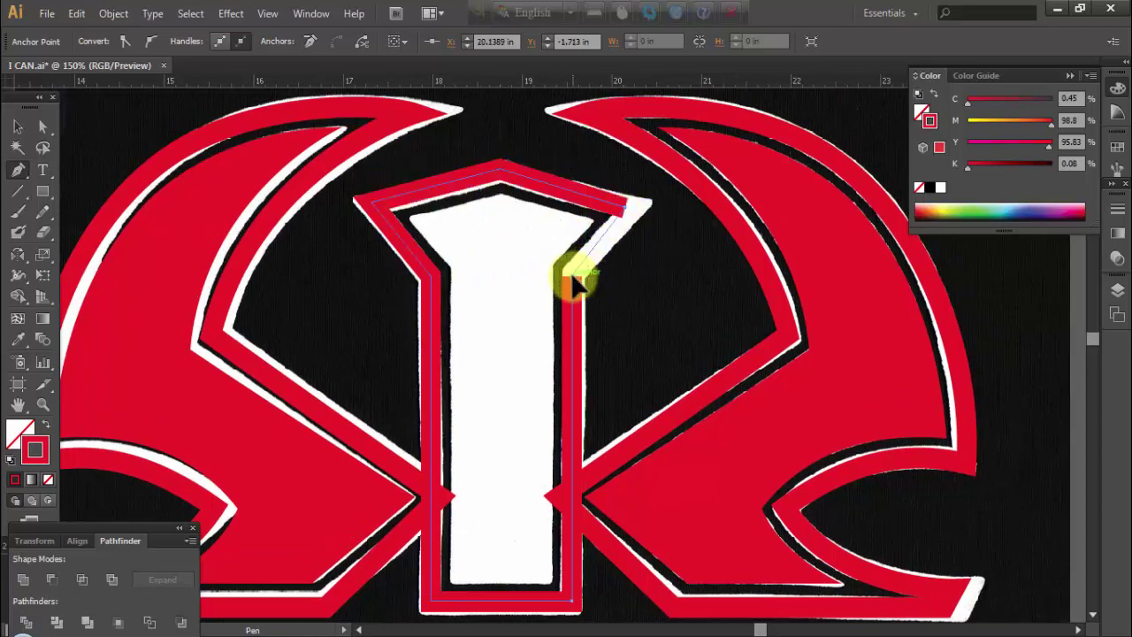
ctrl+click(646, 292)
Draw a test inner I path from the cap down to the base and close it
click(547, 261)
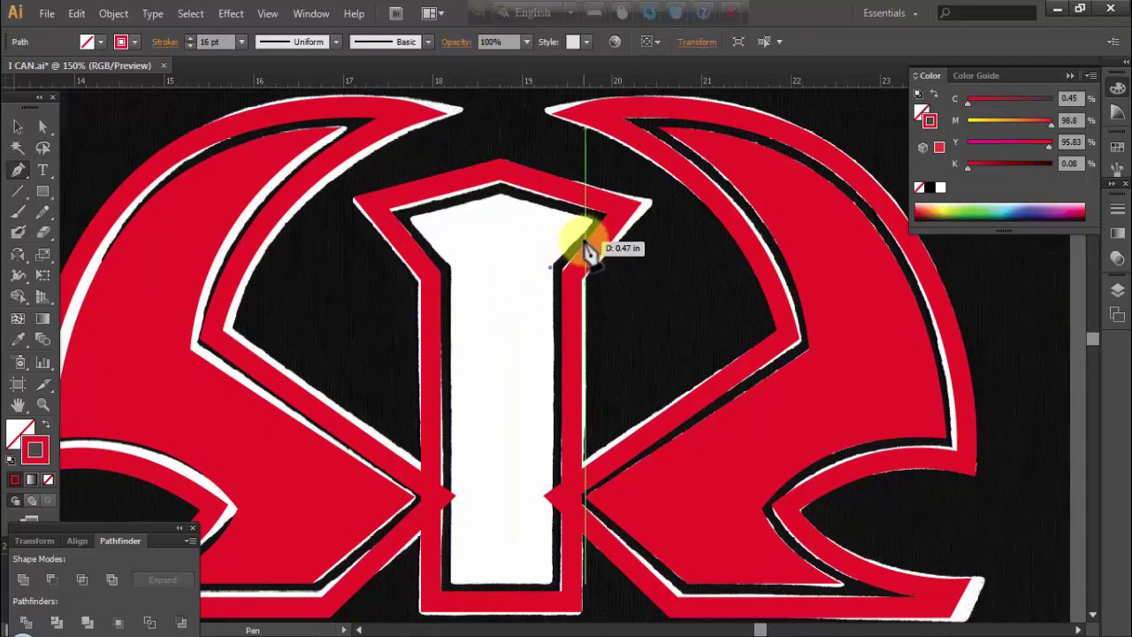
click(592, 216)
click(499, 188)
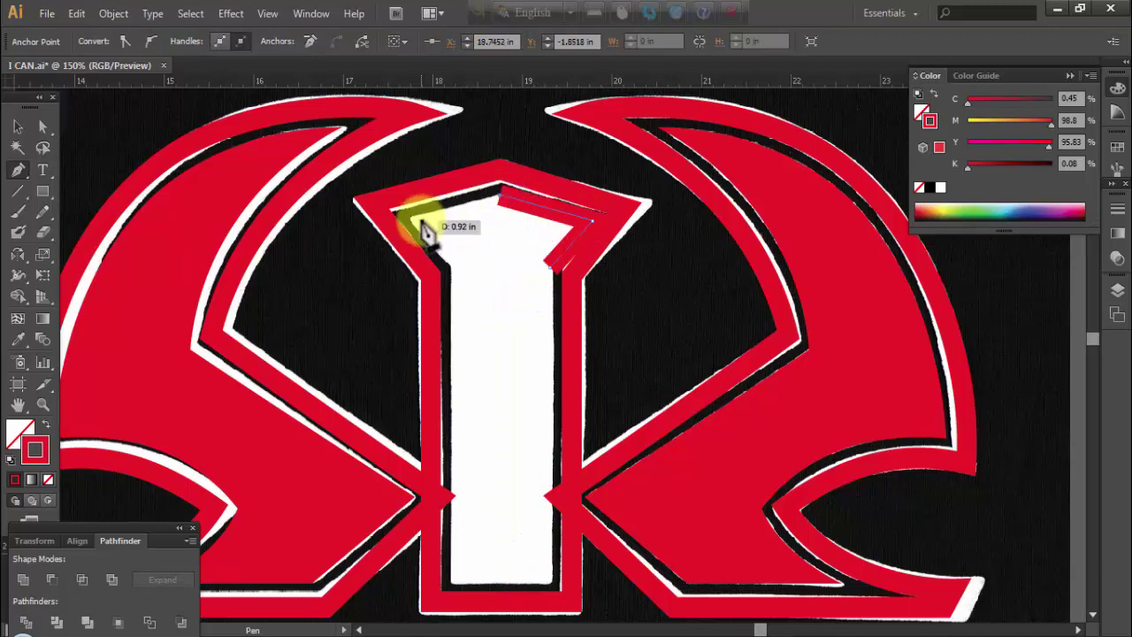
click(407, 216)
click(452, 266)
drag(477, 461, 513, 392)
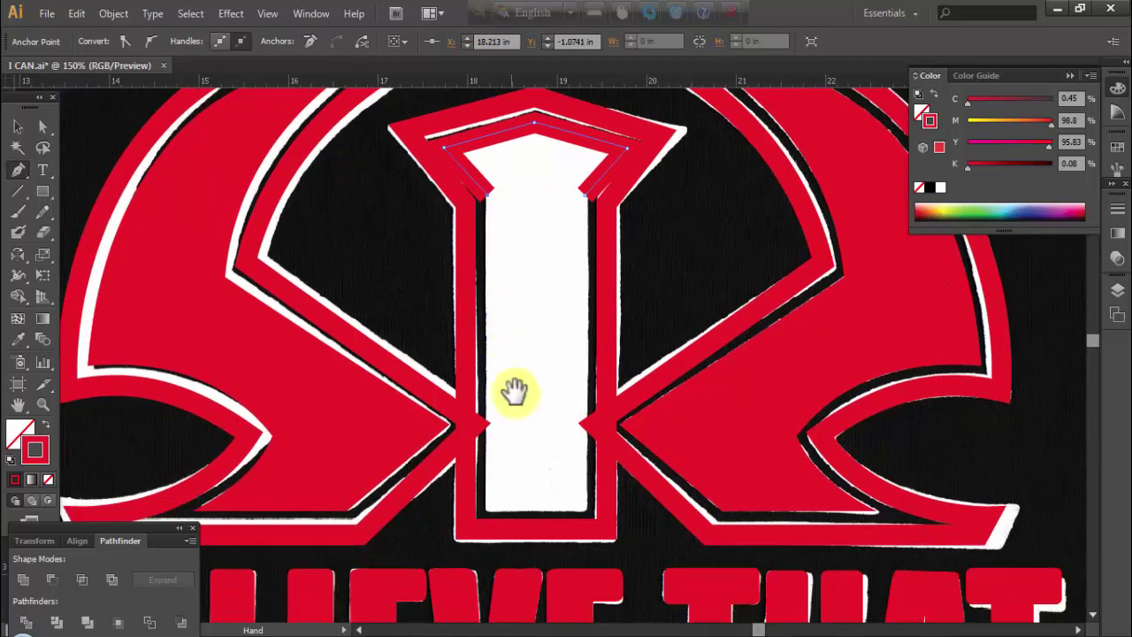
click(487, 511)
click(585, 510)
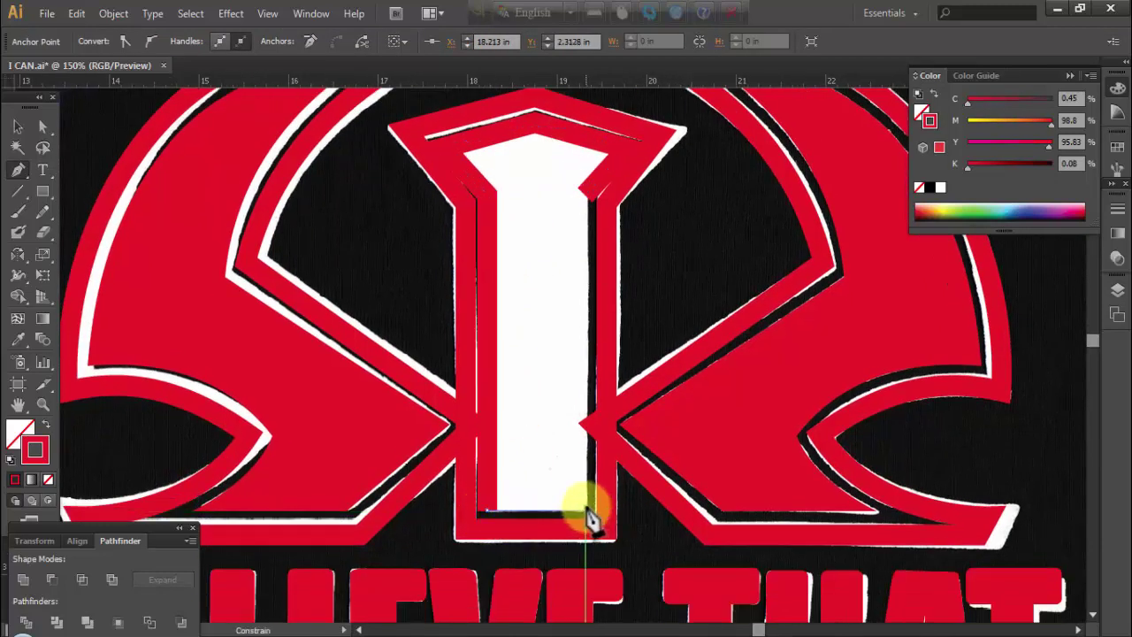
click(583, 198)
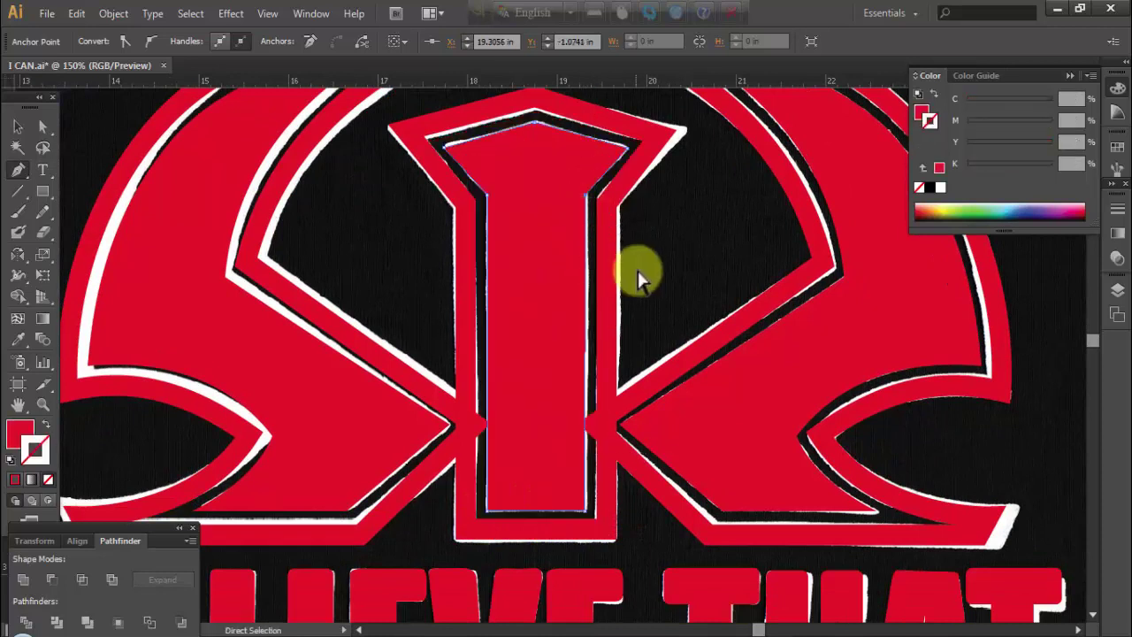
key(ctrl+shift+a)
Select the red-filled test I shape and delete it
click(28, 124)
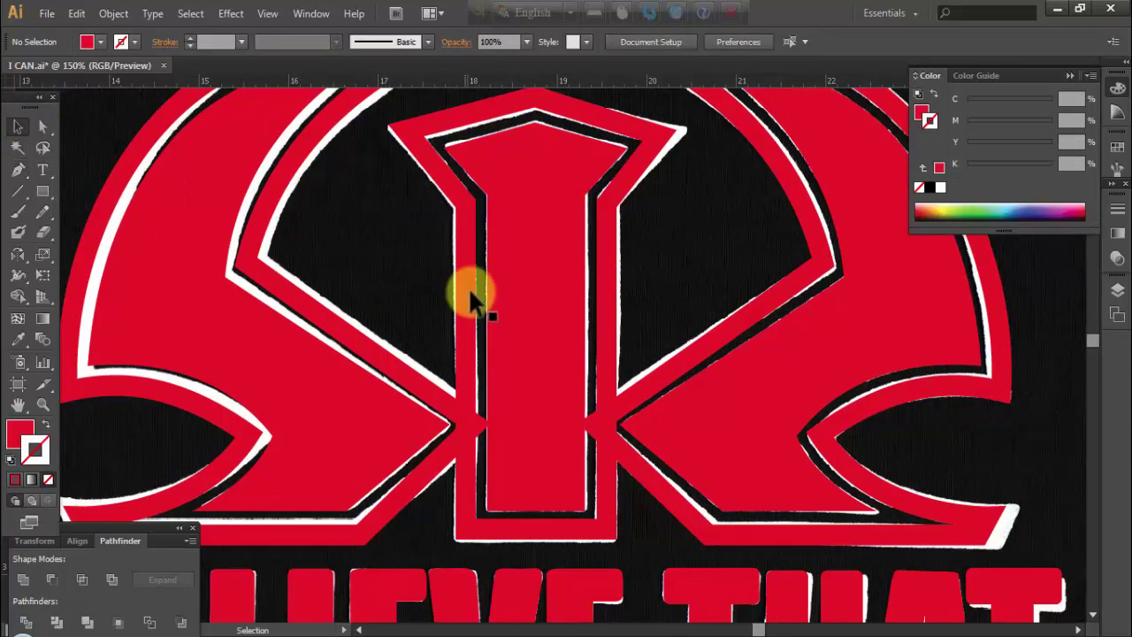
click(522, 296)
key(ctrl+shift+a)
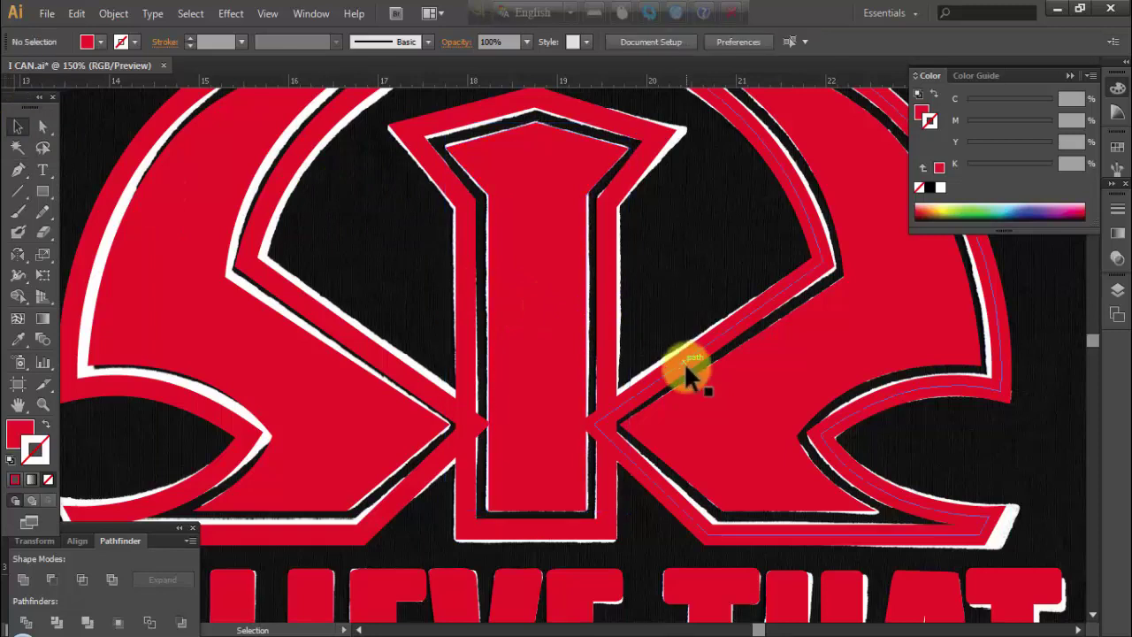
key(ctrl+alt+space)
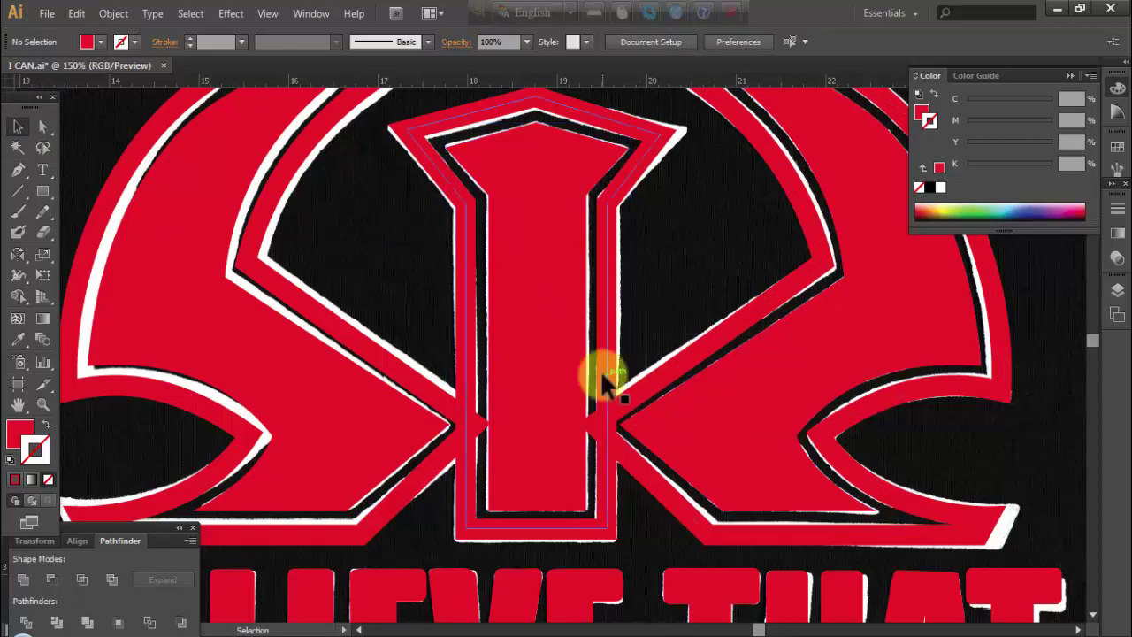
click(541, 389)
key(Delete)
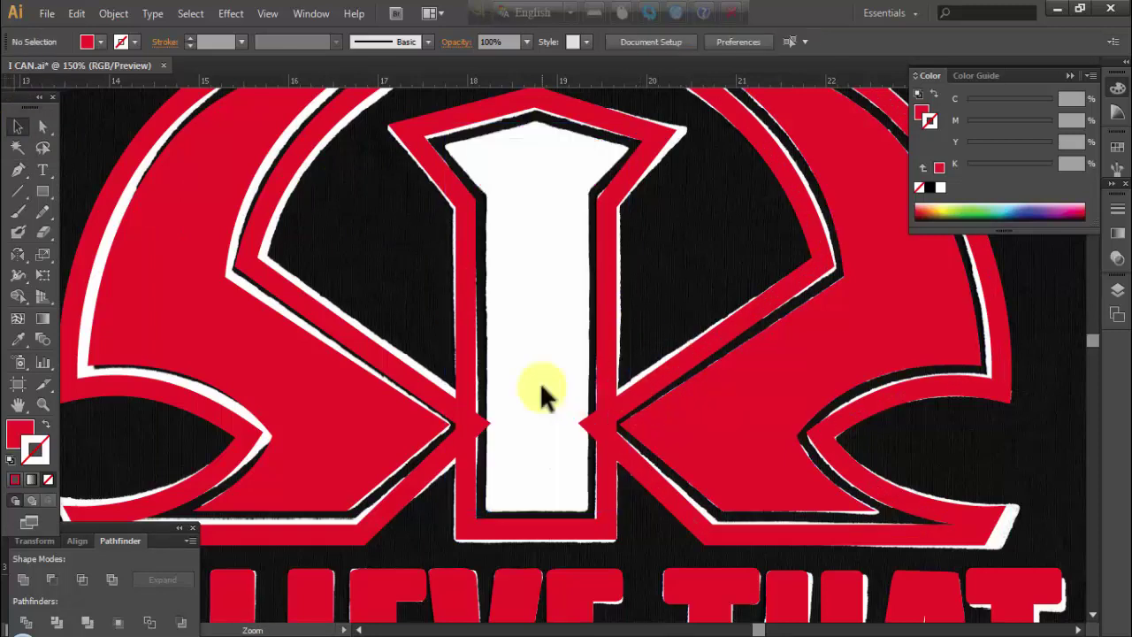
Select all the traced artwork and convert its strokes to filled outlines
ctrl+alt+click(566, 379)
ctrl+alt+click(566, 379)
ctrl+alt+click(566, 379)
ctrl+alt+click(571, 409)
ctrl+alt+click(571, 409)
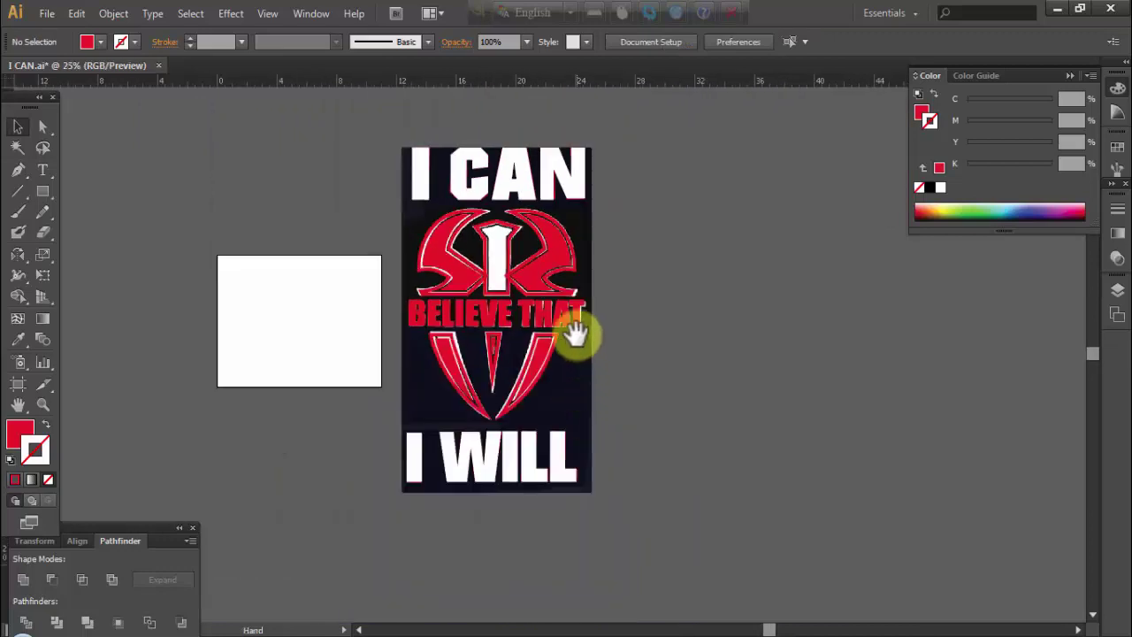
drag(337, 133, 677, 523)
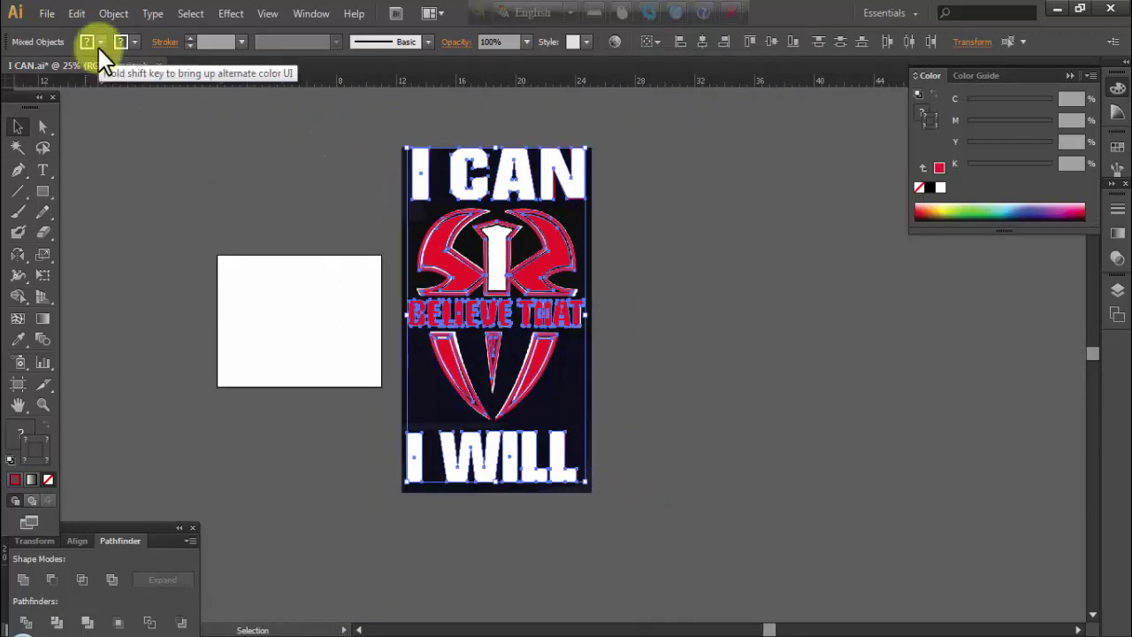
click(118, 13)
mouse_move(131, 365)
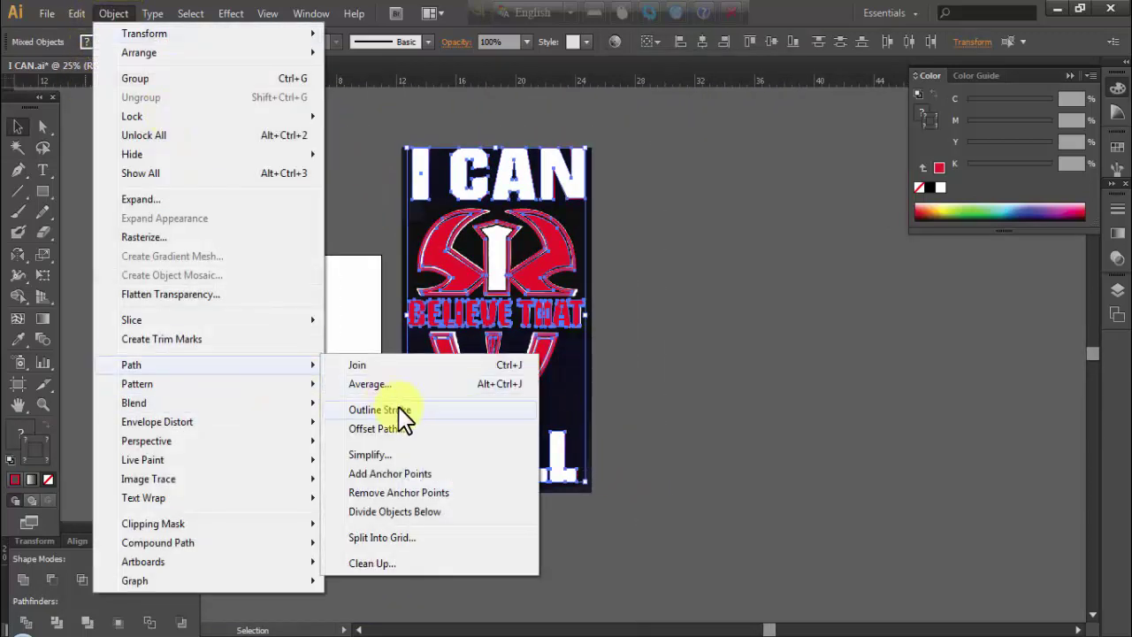
click(398, 410)
Group and then ungroup the outlined logo artwork
right_click(554, 300)
click(622, 388)
key(ctrl+shift+a)
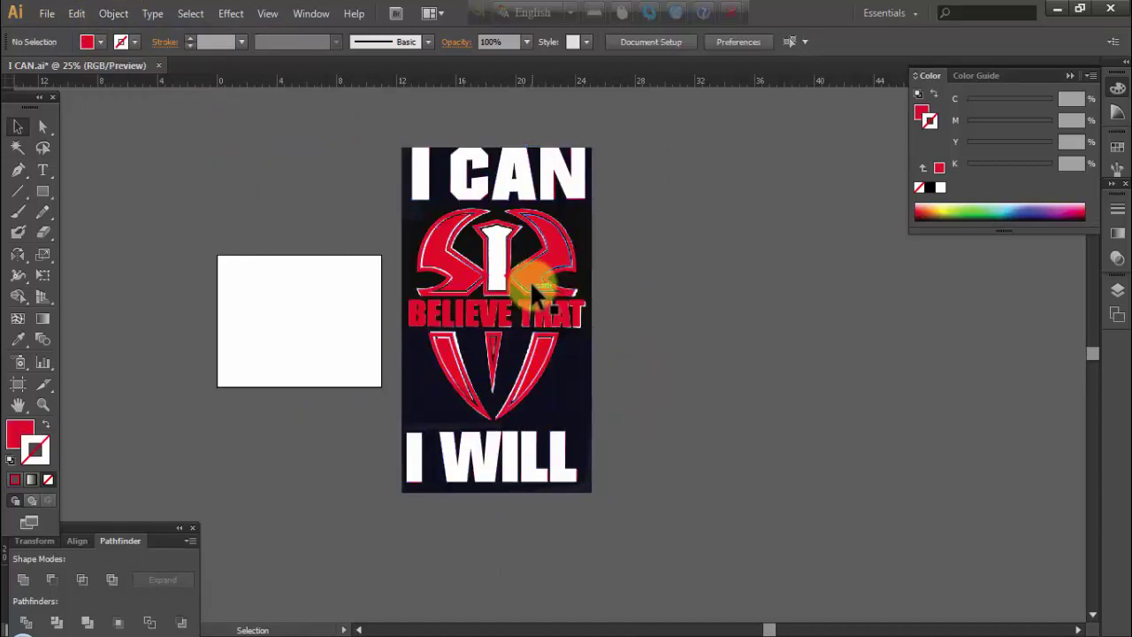
right_click(533, 293)
click(630, 382)
key(ctrl+shift+a)
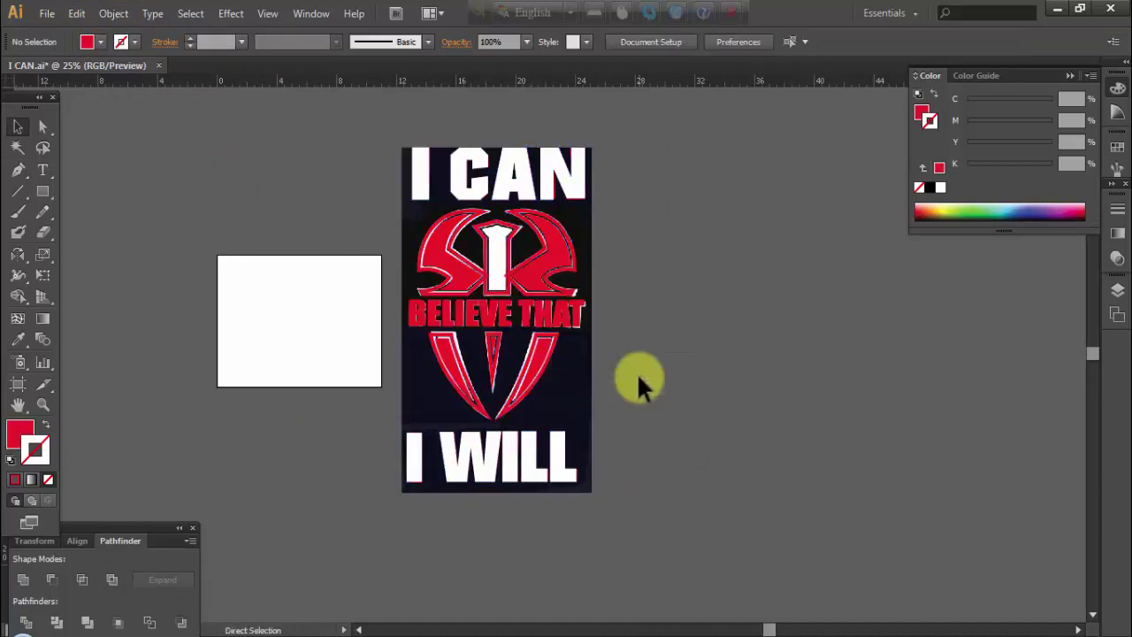
key(ctrl+z)
Eyedropper the white of the I CAN text onto the traced logo paths
key(ctrl+space)
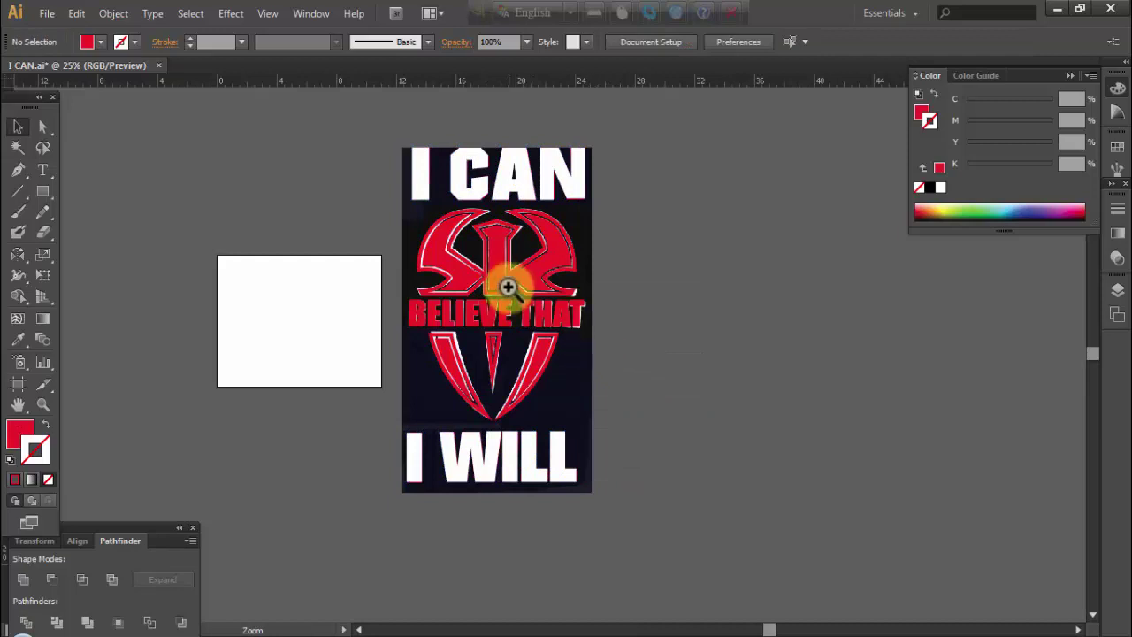
drag(659, 389, 641, 371)
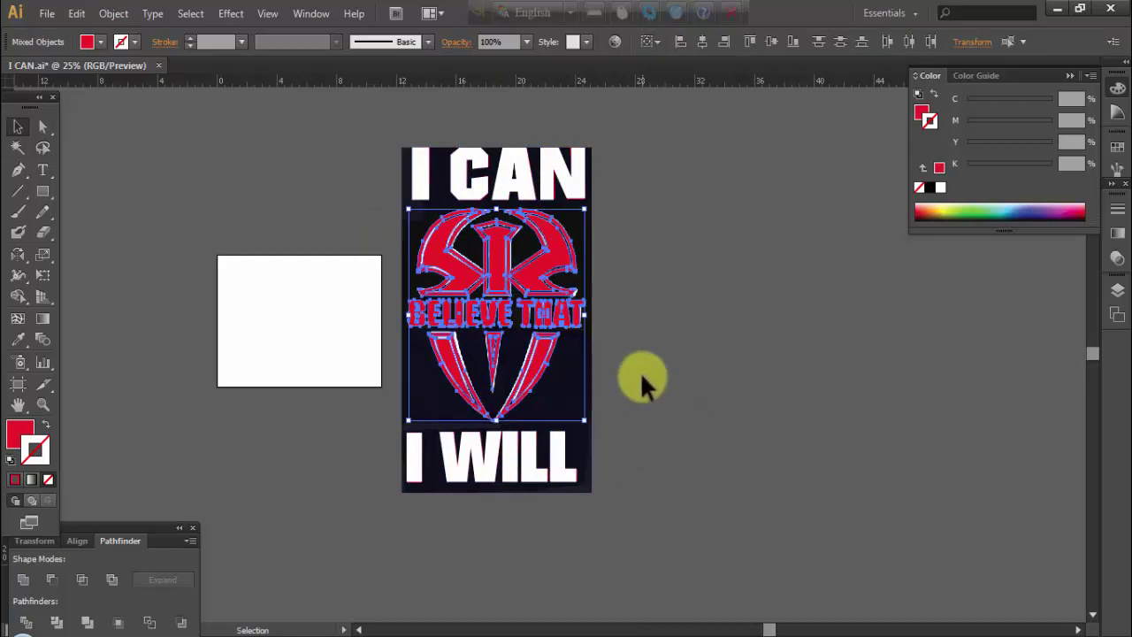
key(i)
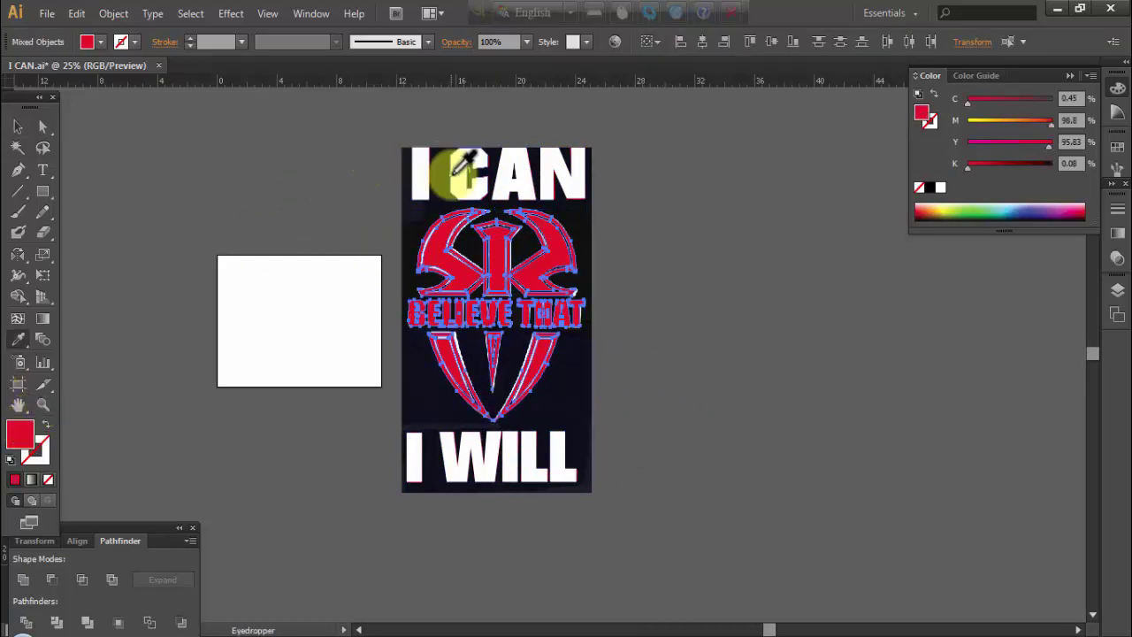
click(458, 176)
key(ctrl+shift+a)
Alt-drag a copy of the white logo beside the original photo
click(20, 128)
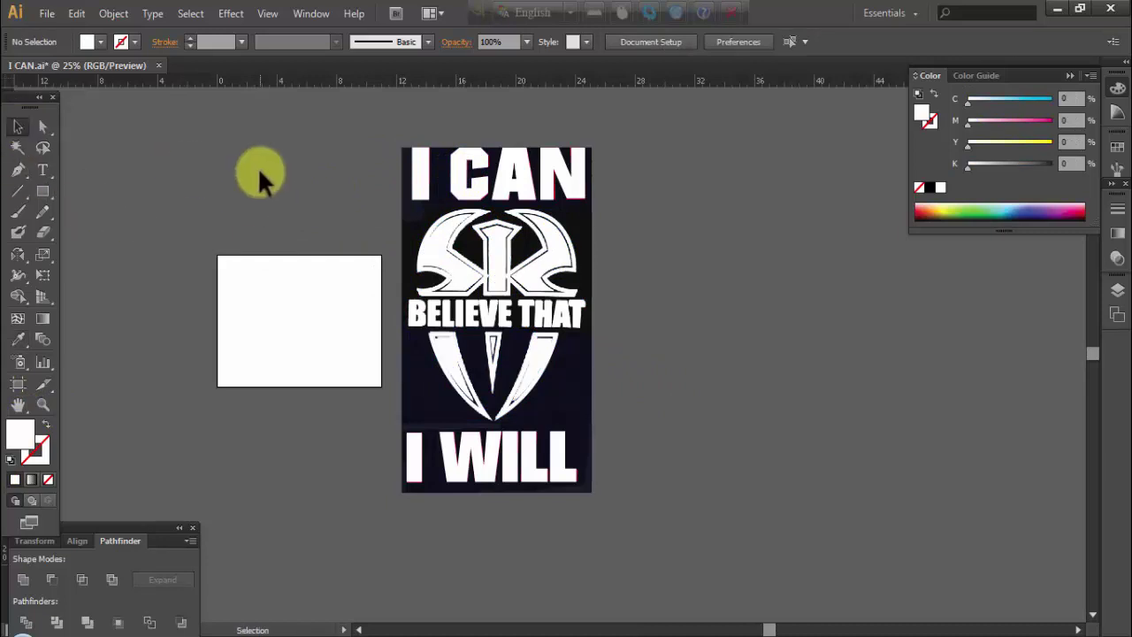
mouse_move(283, 186)
mouse_down()
mouse_move(566, 437)
mouse_move(706, 460)
mouse_up()
click(864, 457)
Divide both K shapes and the central I, then ungroup the resulting pieces
key(z)
drag(681, 261, 636, 304)
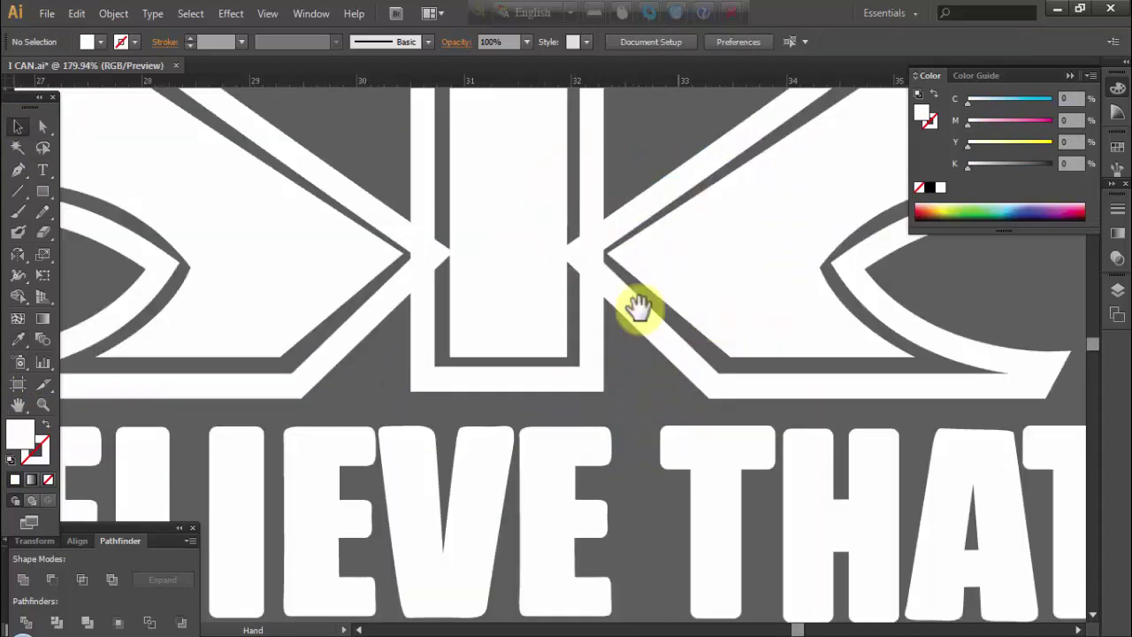
key(v)
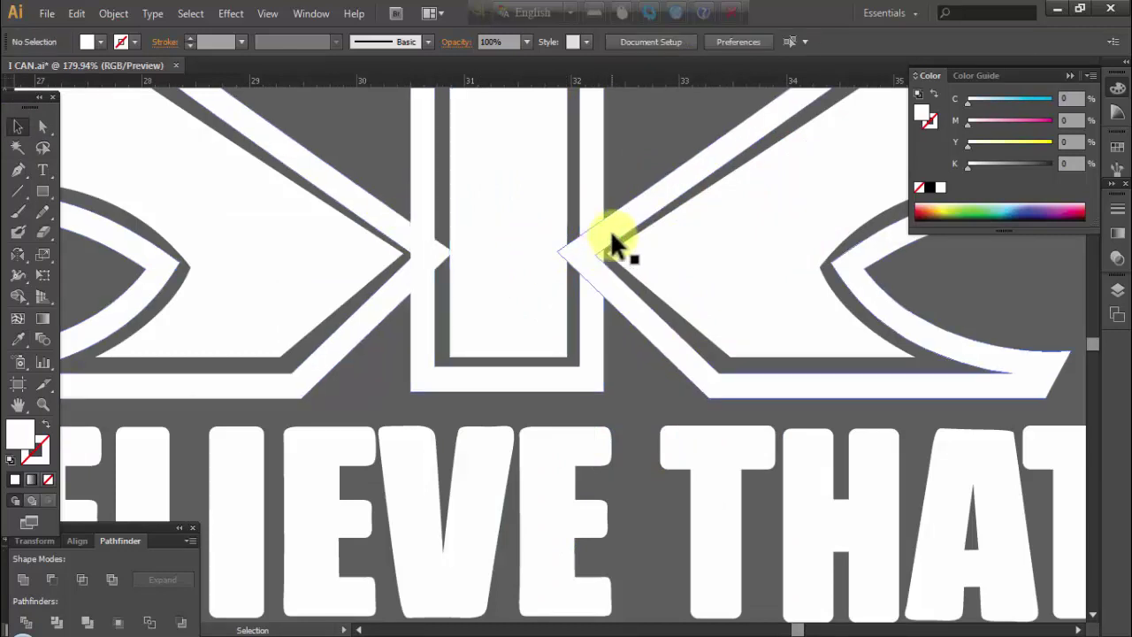
click(615, 239)
drag(628, 181, 387, 285)
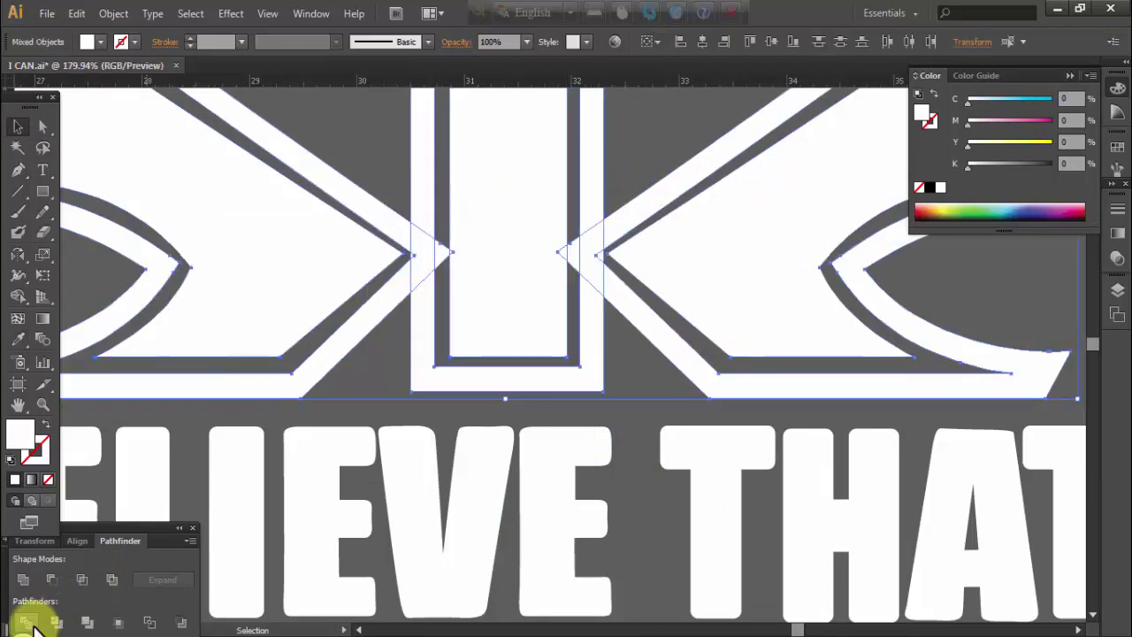
key(ctrl+g)
right_click(516, 274)
click(576, 380)
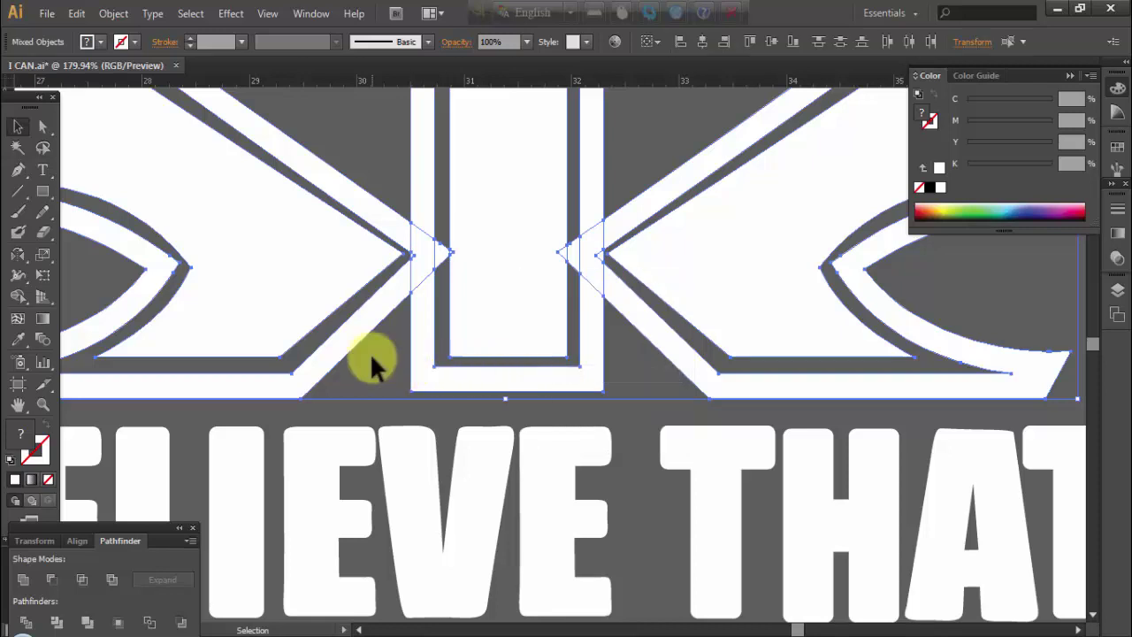
click(374, 362)
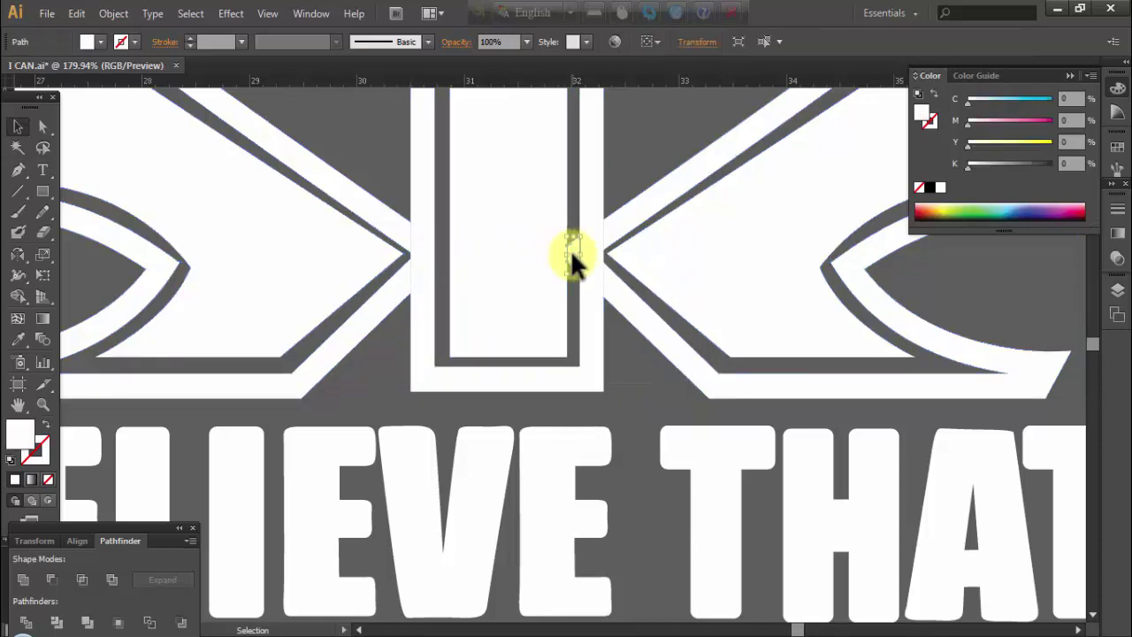
alt+click(576, 367)
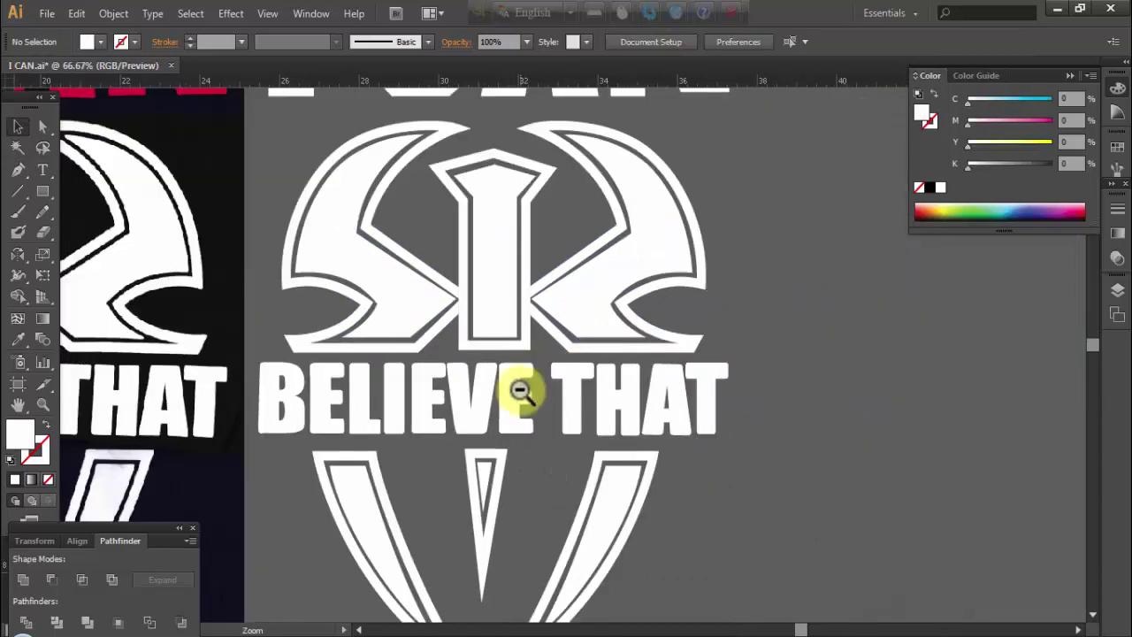
Zoom in on the EV letters and the central I to inspect them, then back out
drag(477, 371, 531, 416)
alt+click(599, 377)
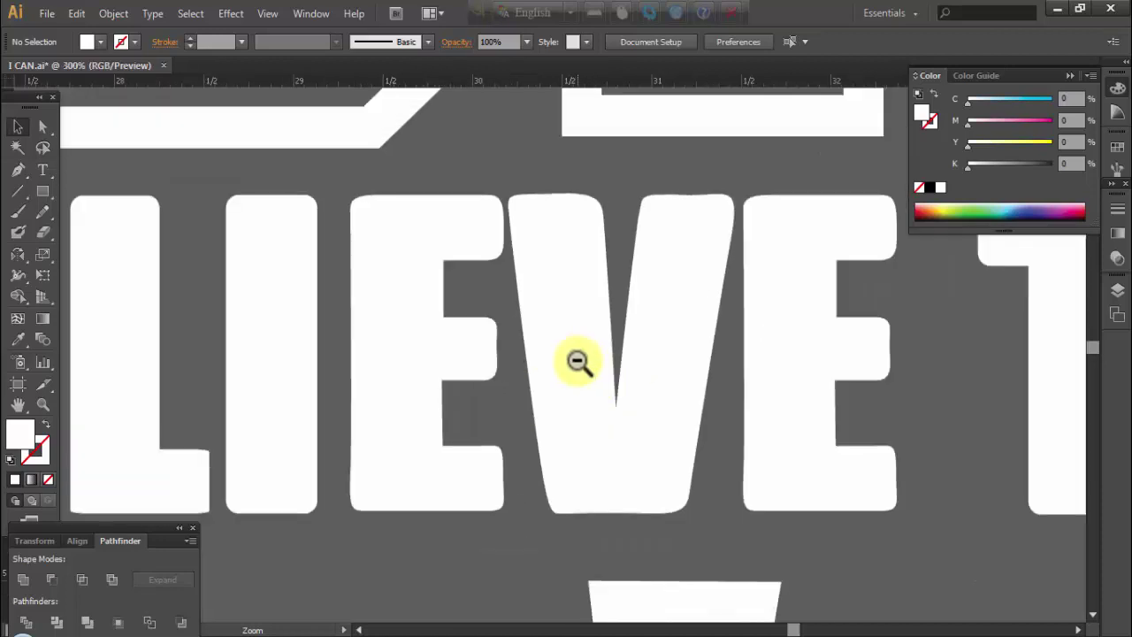
alt+click(578, 362)
alt+click(579, 362)
alt+click(578, 362)
alt+click(575, 362)
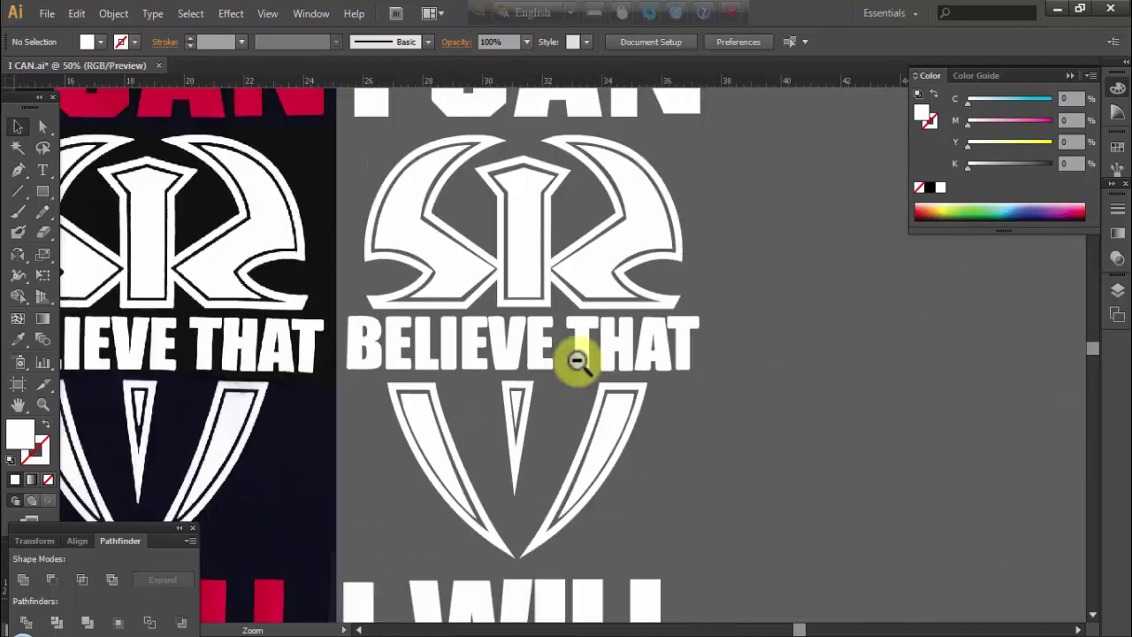
alt+click(576, 362)
ctrl+click(523, 275)
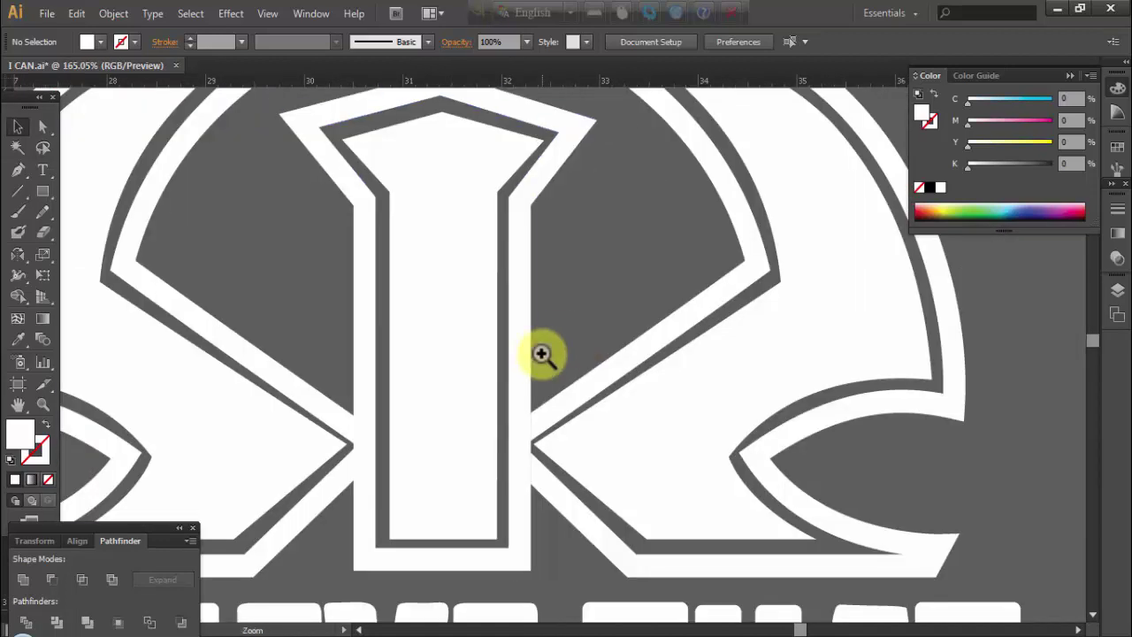
ctrl+alt+click(543, 354)
ctrl+alt+click(539, 354)
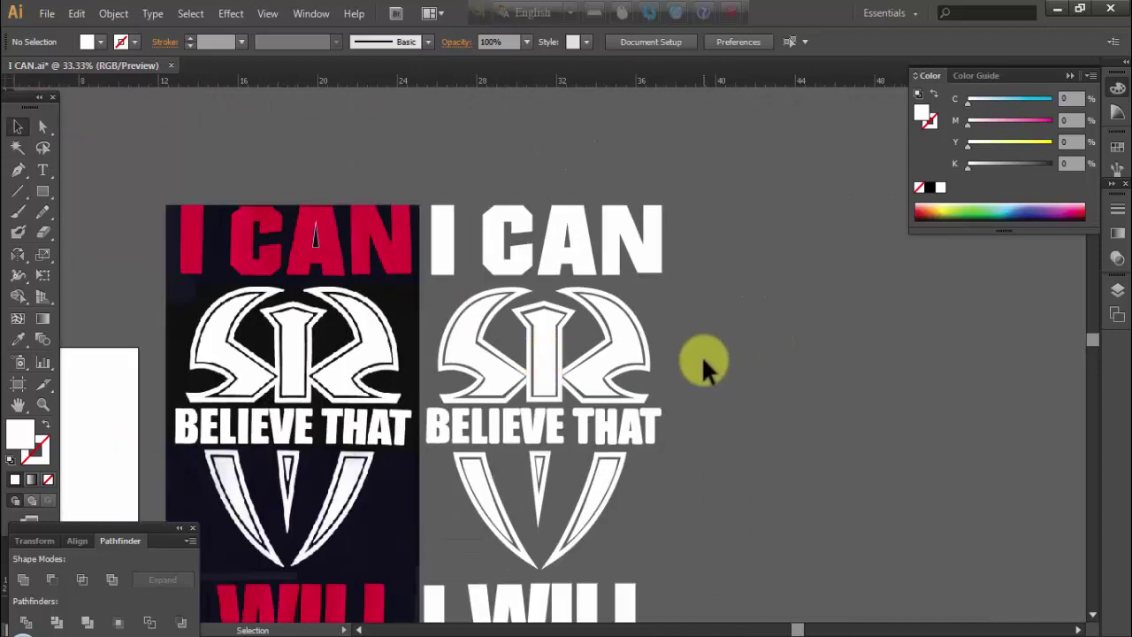
Drag a horizontal guide from the top ruler to the top of I WILL
scroll(697, 349, down, 2)
scroll(693, 344, down, 2)
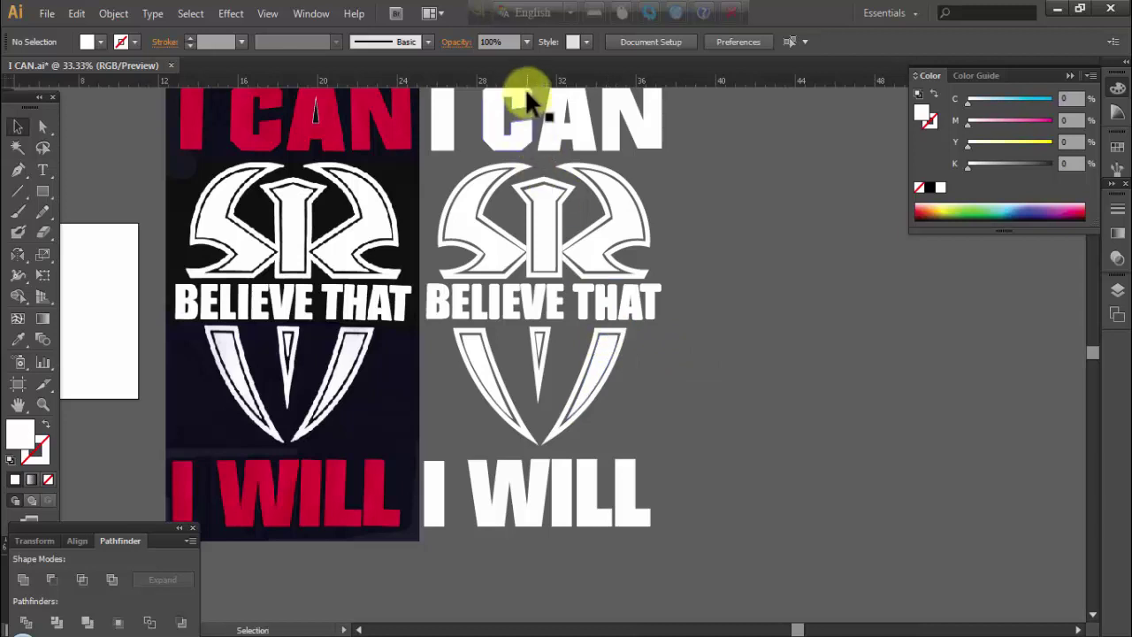
drag(524, 82, 575, 457)
scroll(619, 416, up, 2)
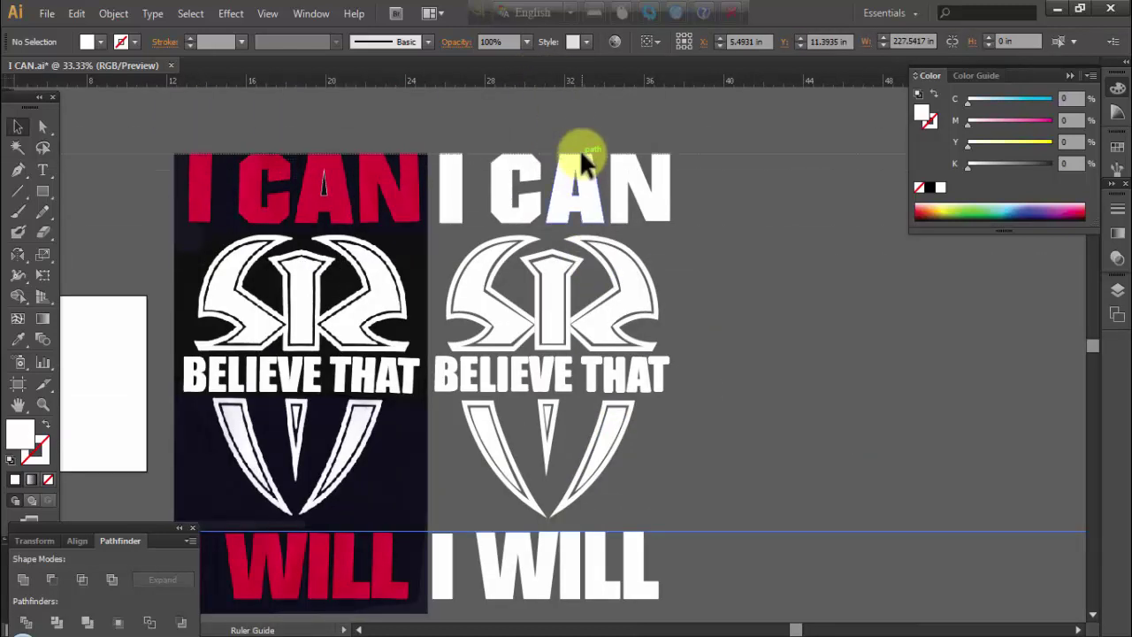
Add guides at the top and bottom of I CAN and the bottom of BELIEVE THAT
drag(555, 84, 579, 153)
drag(561, 84, 581, 222)
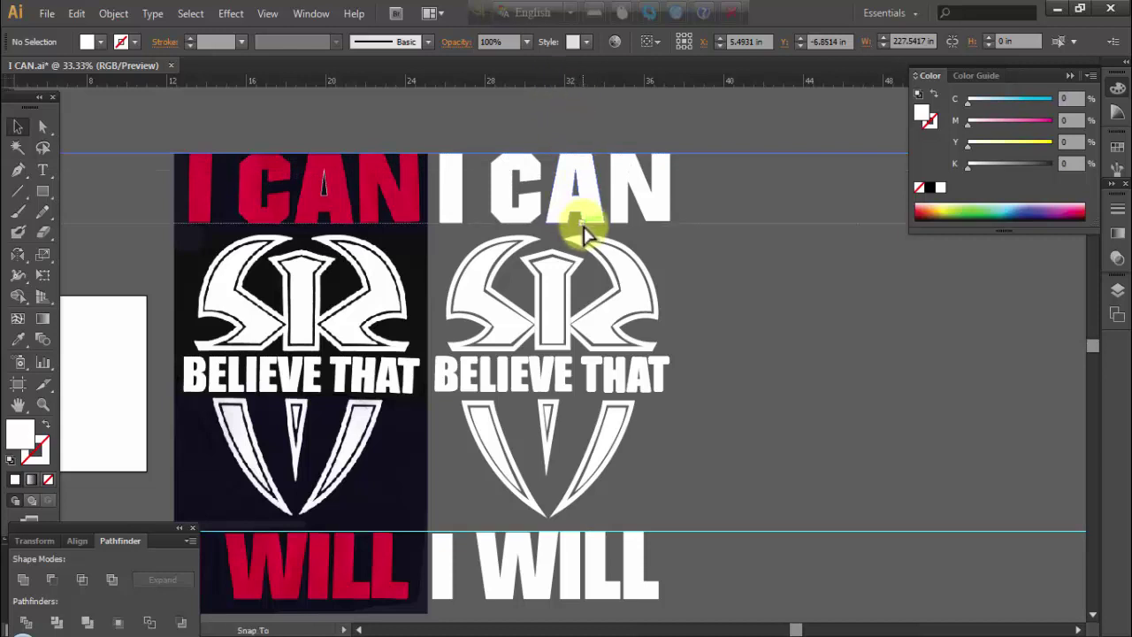
drag(437, 106, 639, 286)
scroll(650, 442, down, 5)
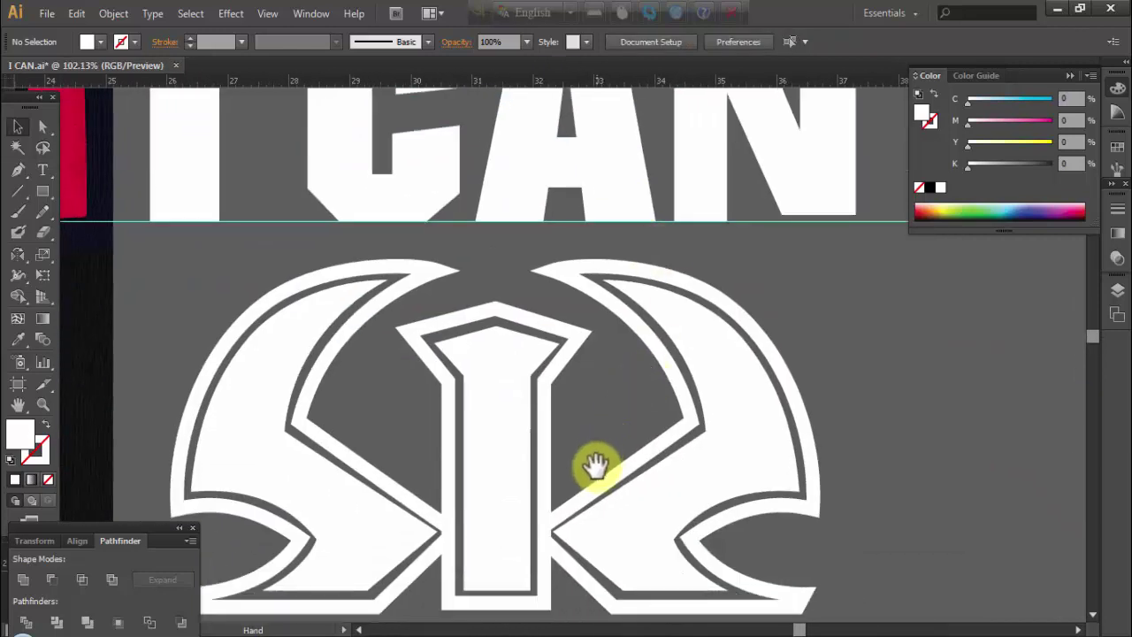
scroll(597, 380, down, 4)
scroll(571, 310, down, 5)
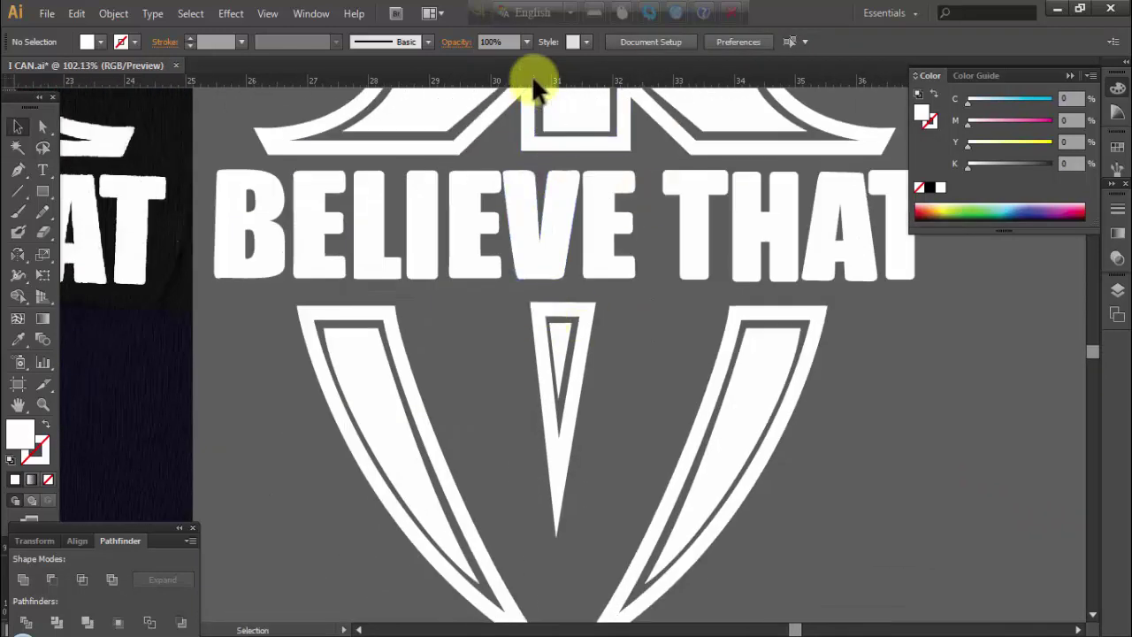
drag(533, 80, 581, 282)
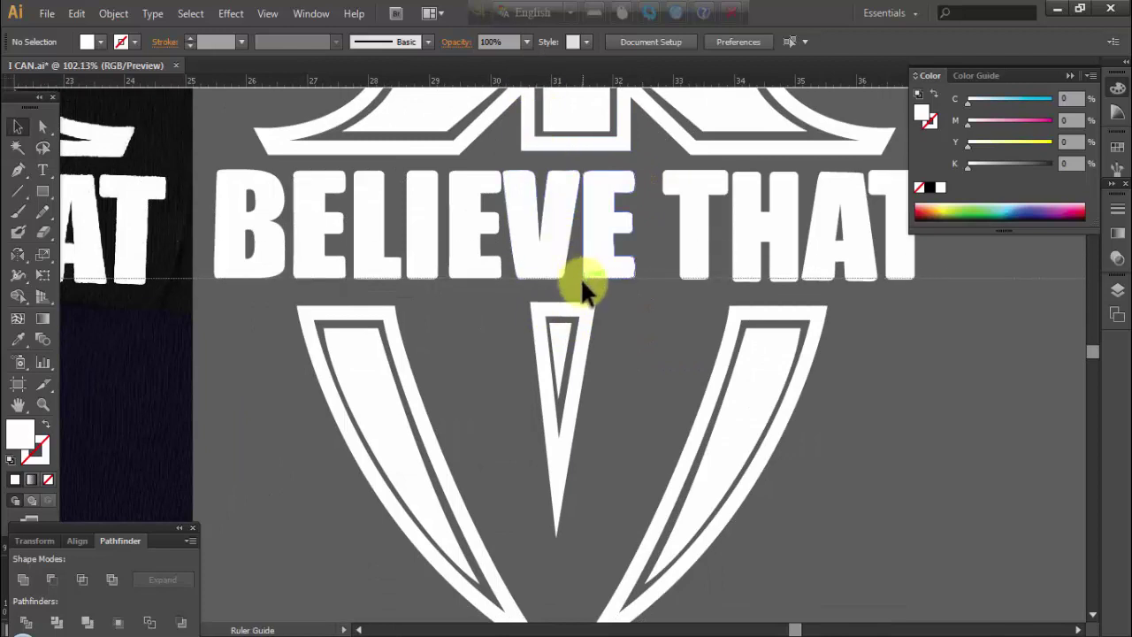
Add a guide along the top of THAT
key(z)
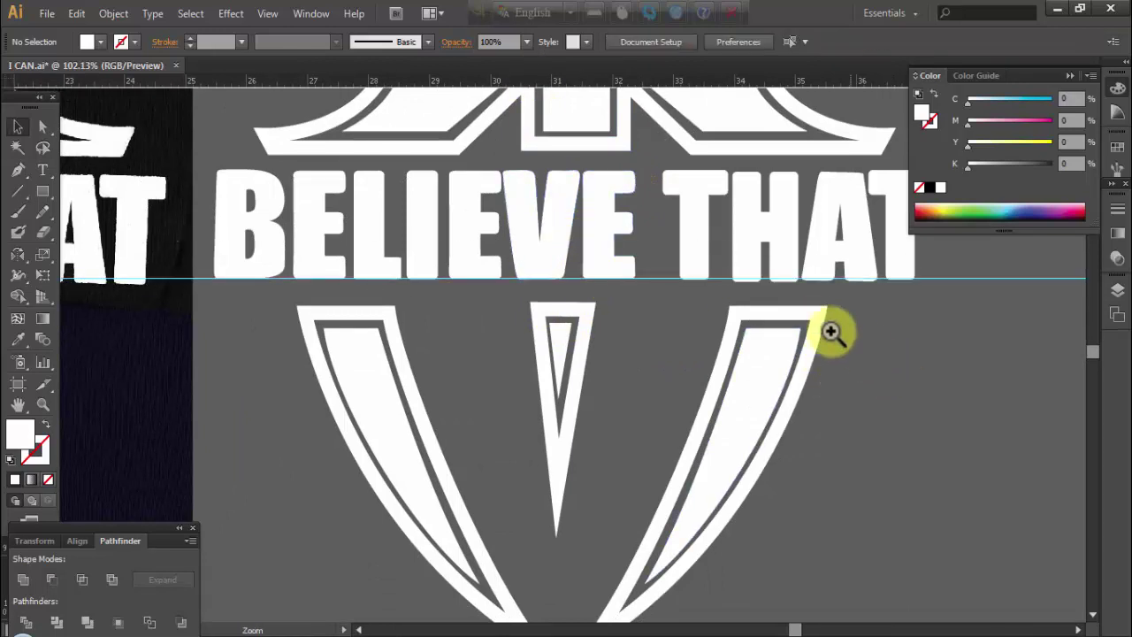
click(831, 332)
key(v)
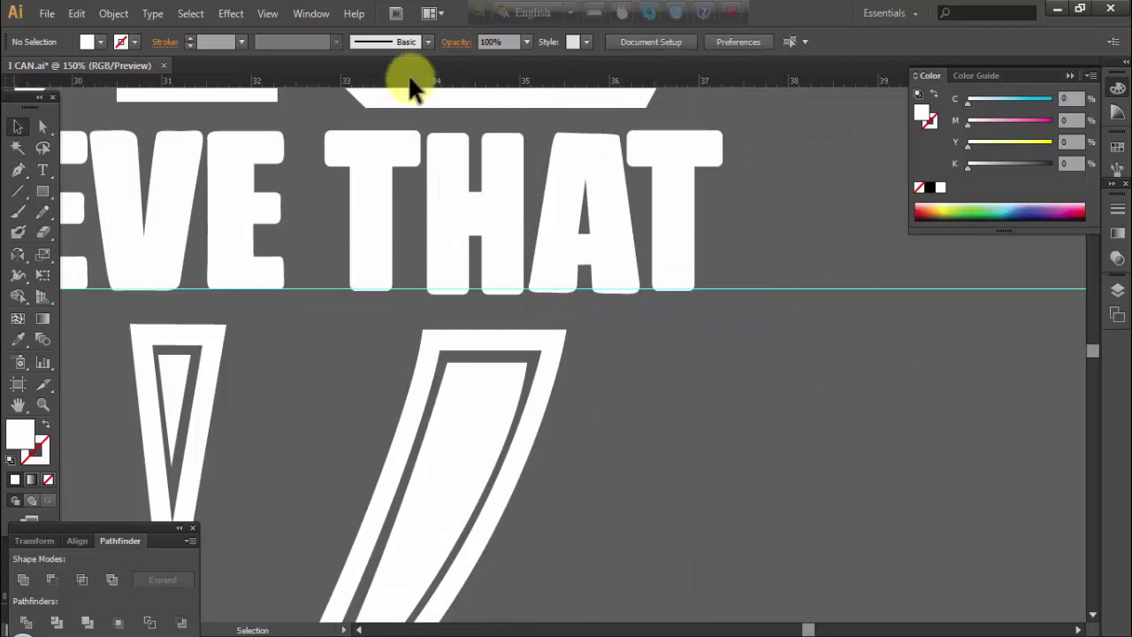
drag(408, 76, 415, 134)
Resize the first T of THAT so its bottom sits on the guide
key(z)
click(544, 264)
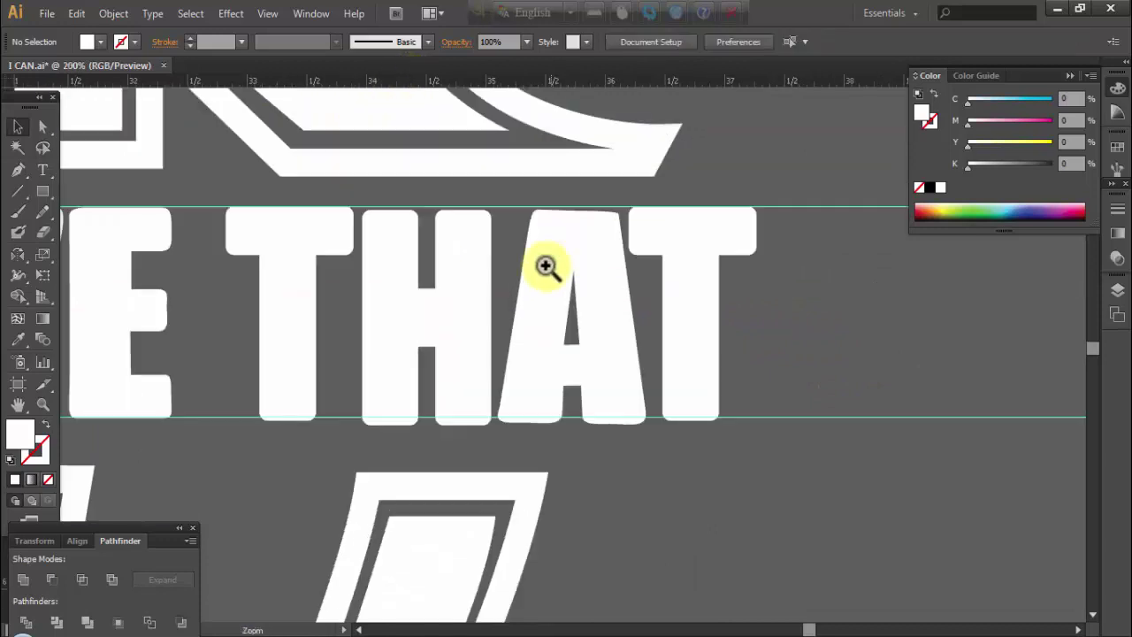
click(436, 327)
drag(449, 399, 498, 316)
key(v)
click(428, 370)
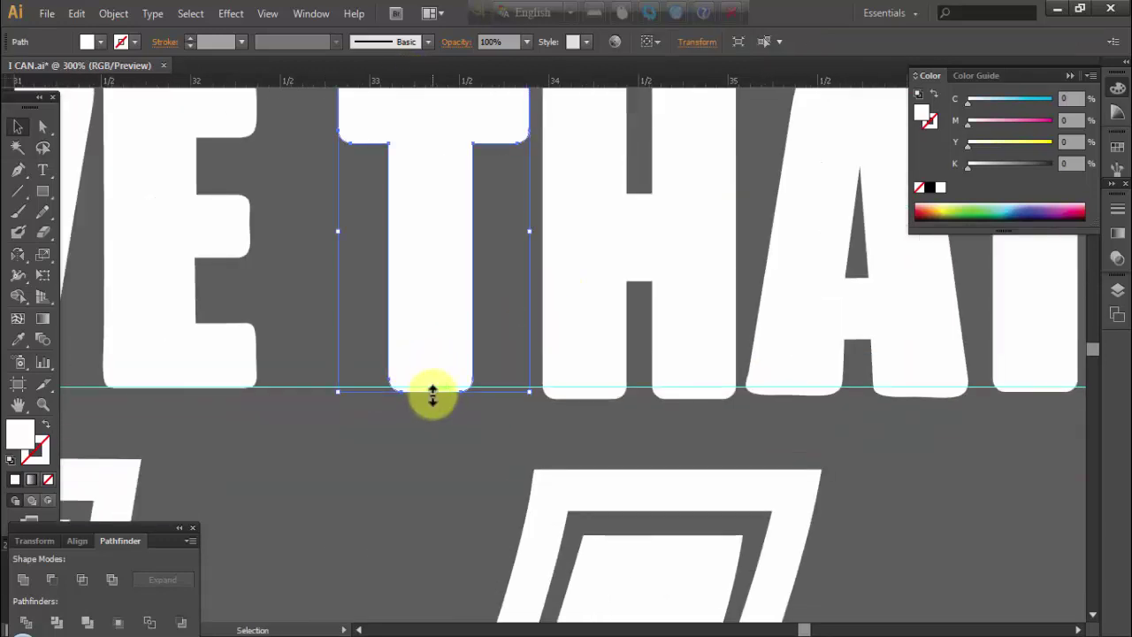
drag(432, 390, 434, 386)
Shorten the H of THAT to sit on the bottom guide
scroll(519, 384, right, 2)
click(518, 376)
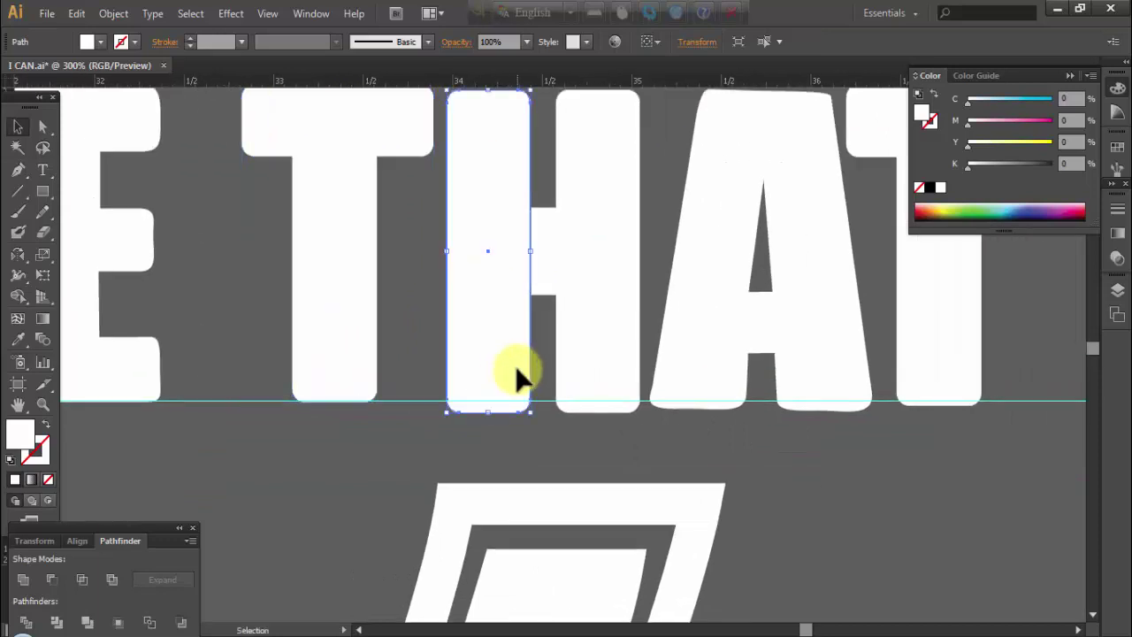
shift+click(611, 289)
drag(744, 368, 611, 384)
click(696, 314)
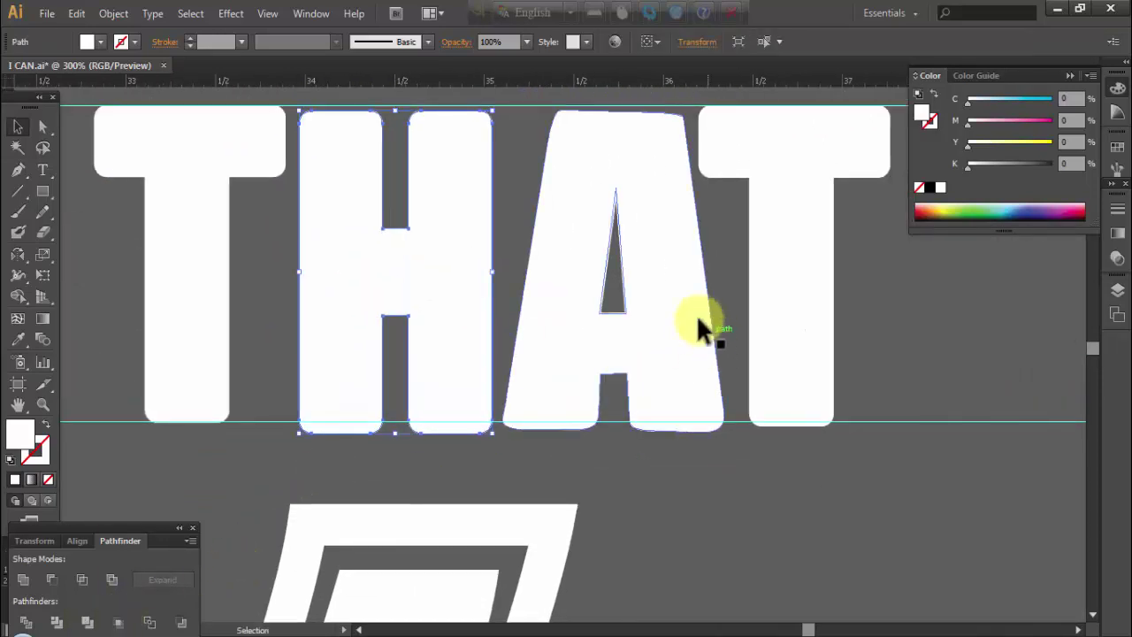
click(417, 333)
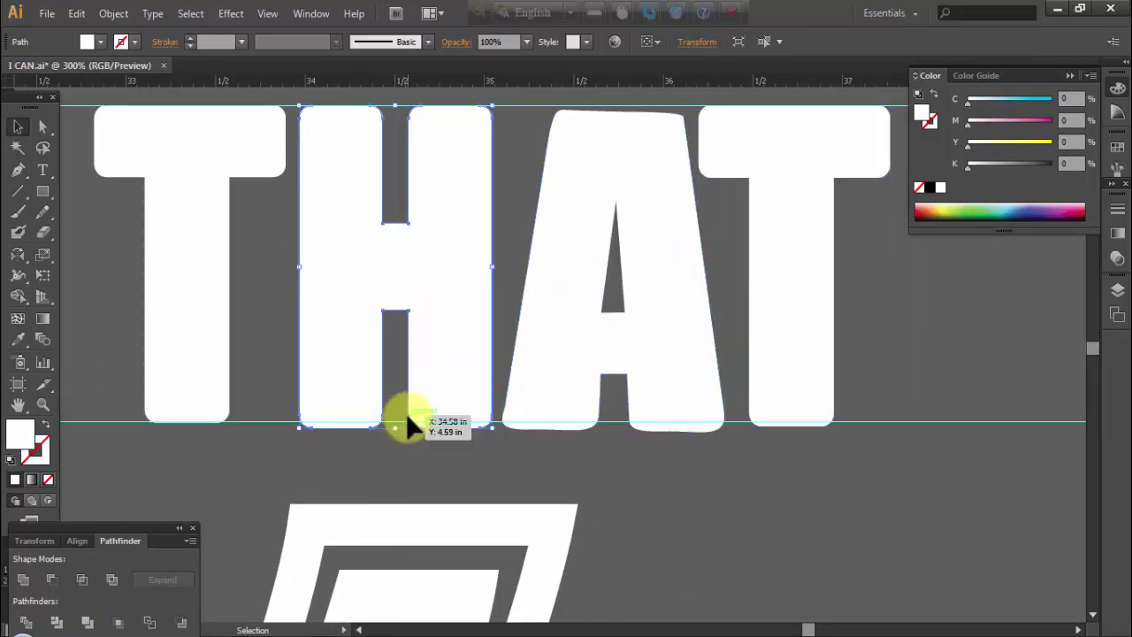
drag(395, 432, 393, 425)
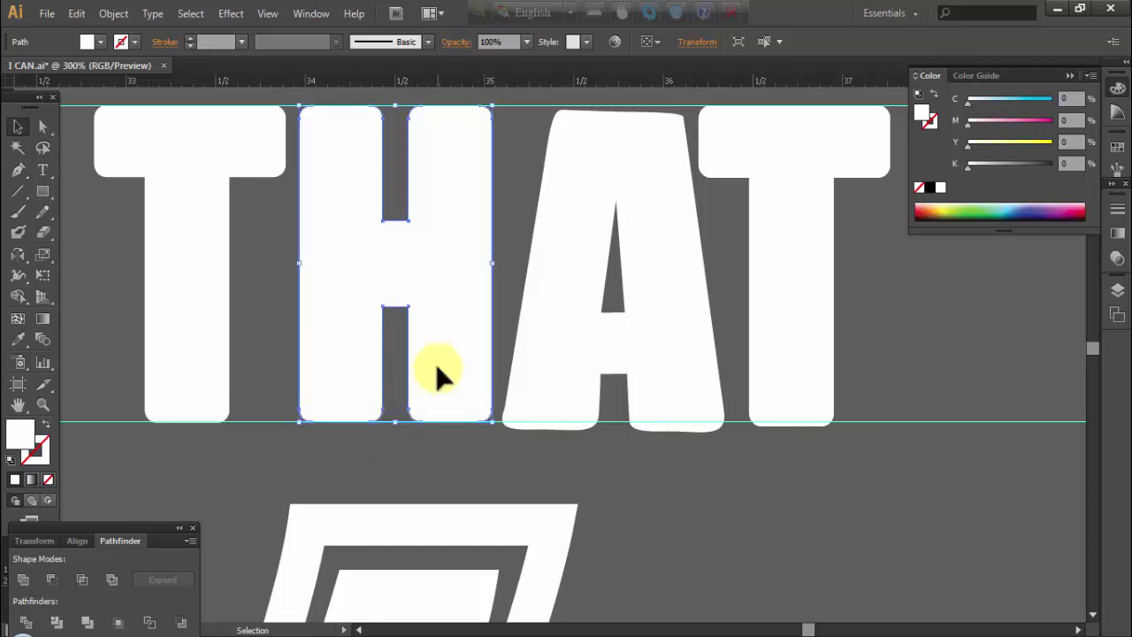
Bring the A and the final T of THAT down to the bottom guide
click(520, 306)
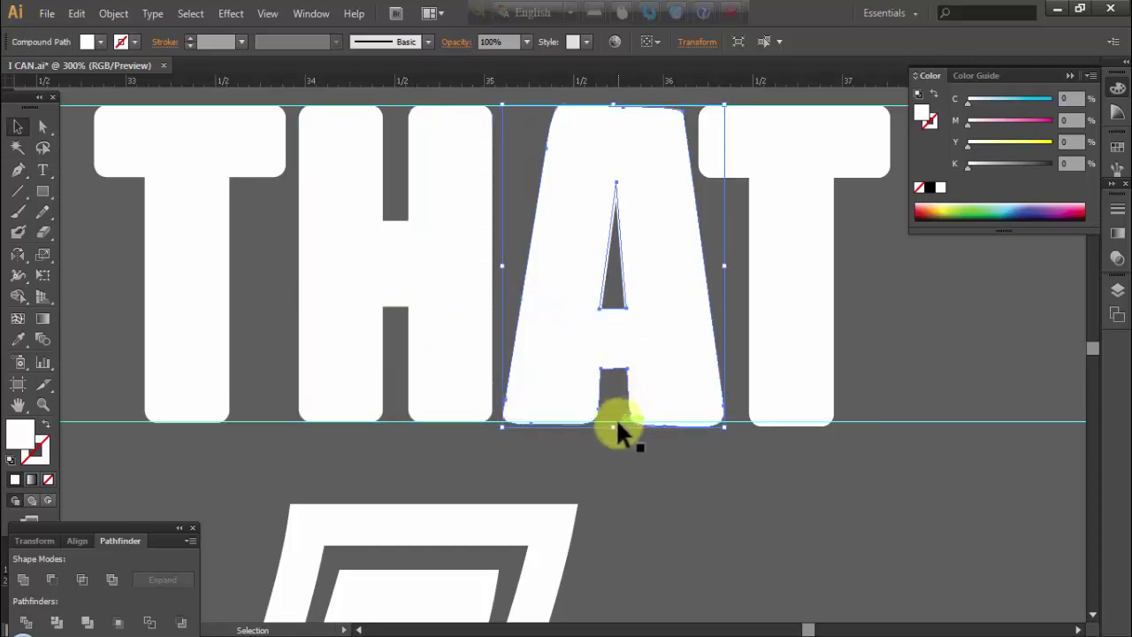
drag(611, 430, 612, 424)
click(736, 387)
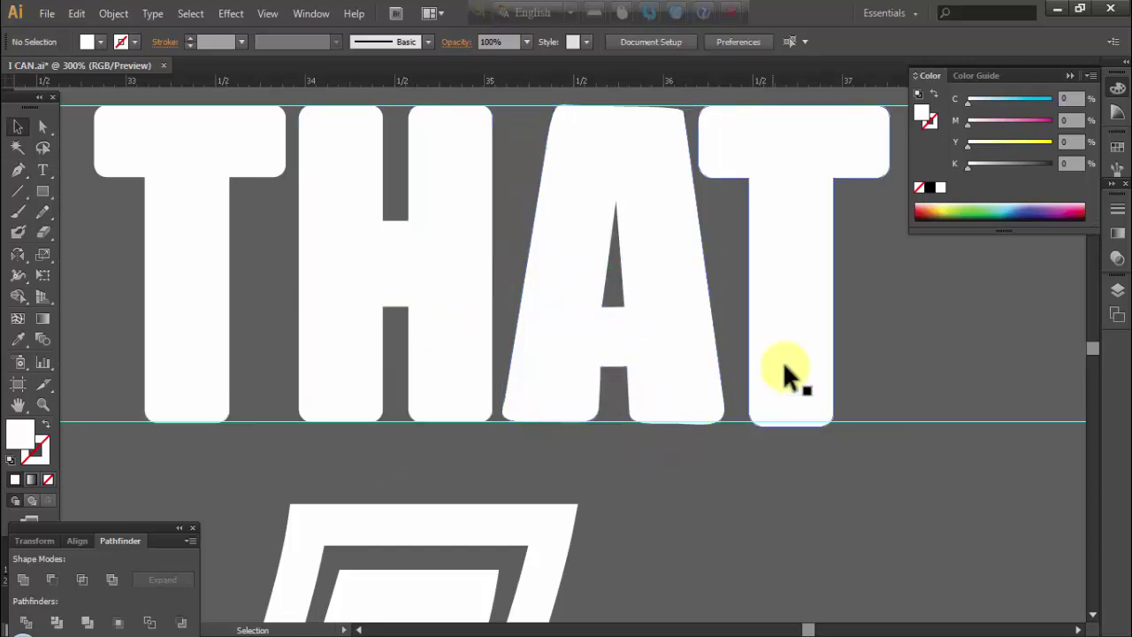
click(800, 341)
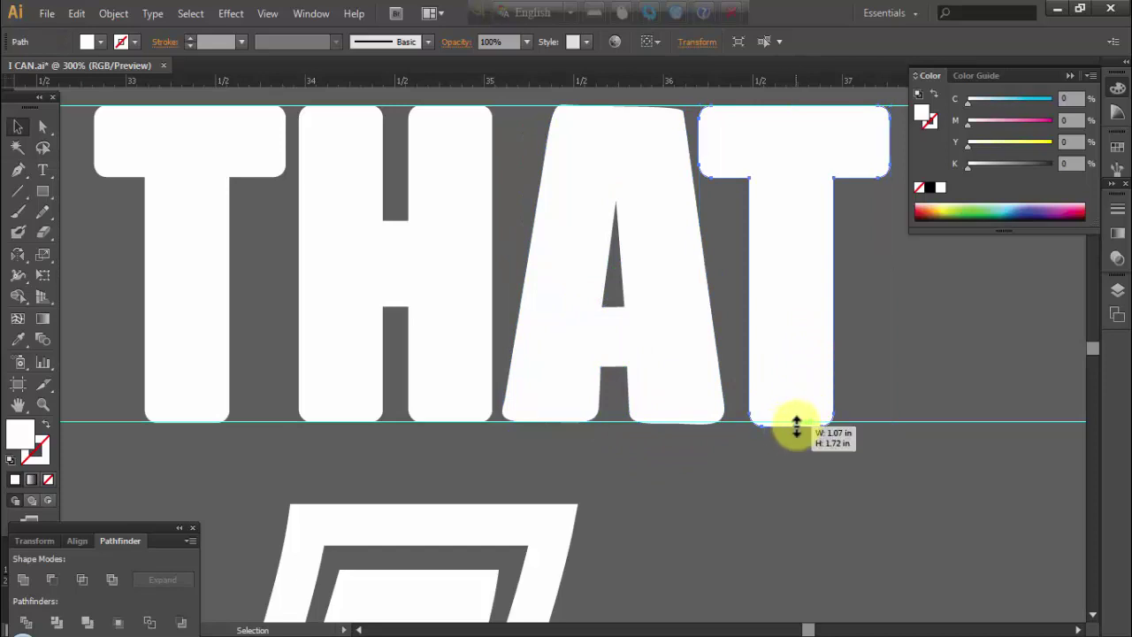
drag(791, 434, 793, 428)
click(802, 434)
ctrl+alt+click(595, 367)
Inspect the V's inner triangle and arm shapes against the photo
ctrl+alt+click(595, 367)
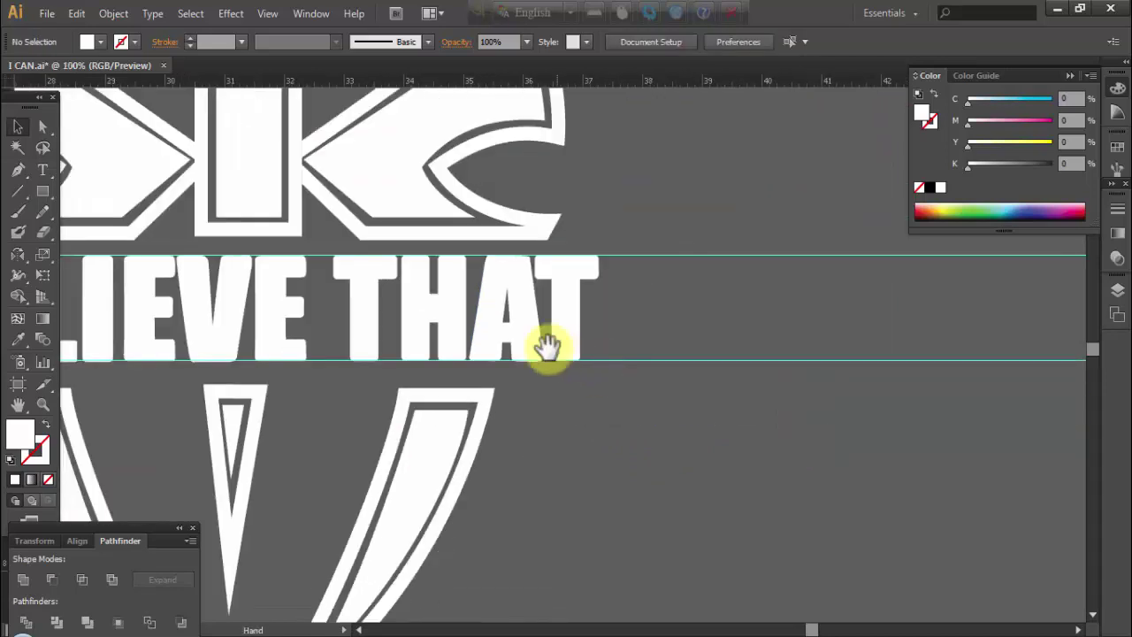
click(520, 309)
click(637, 329)
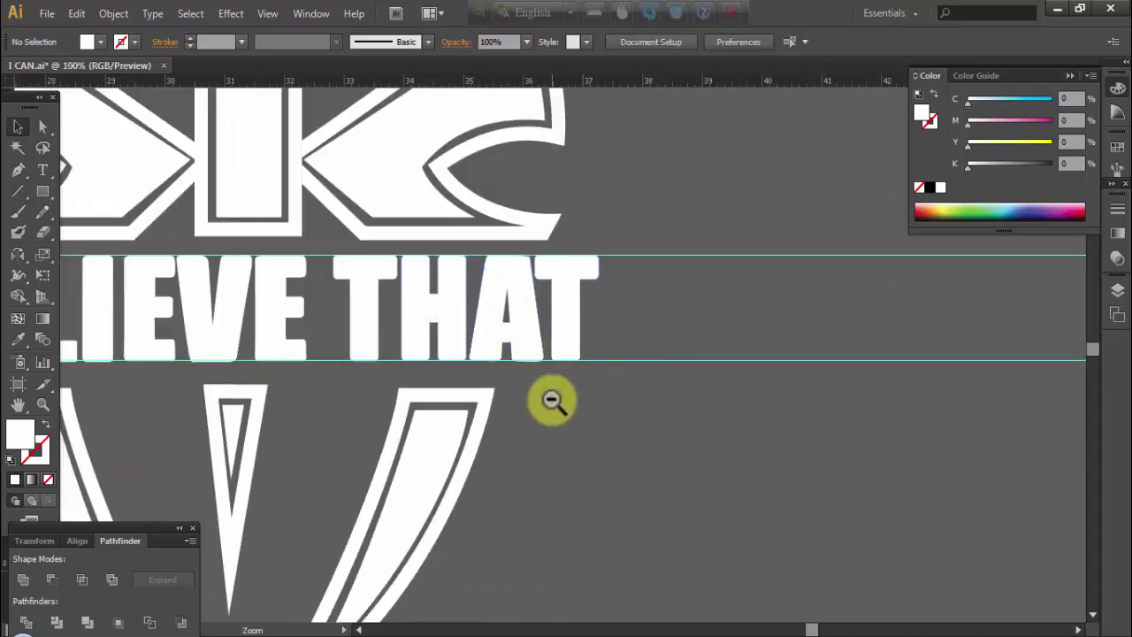
ctrl+alt+click(548, 399)
drag(341, 316, 433, 370)
click(596, 327)
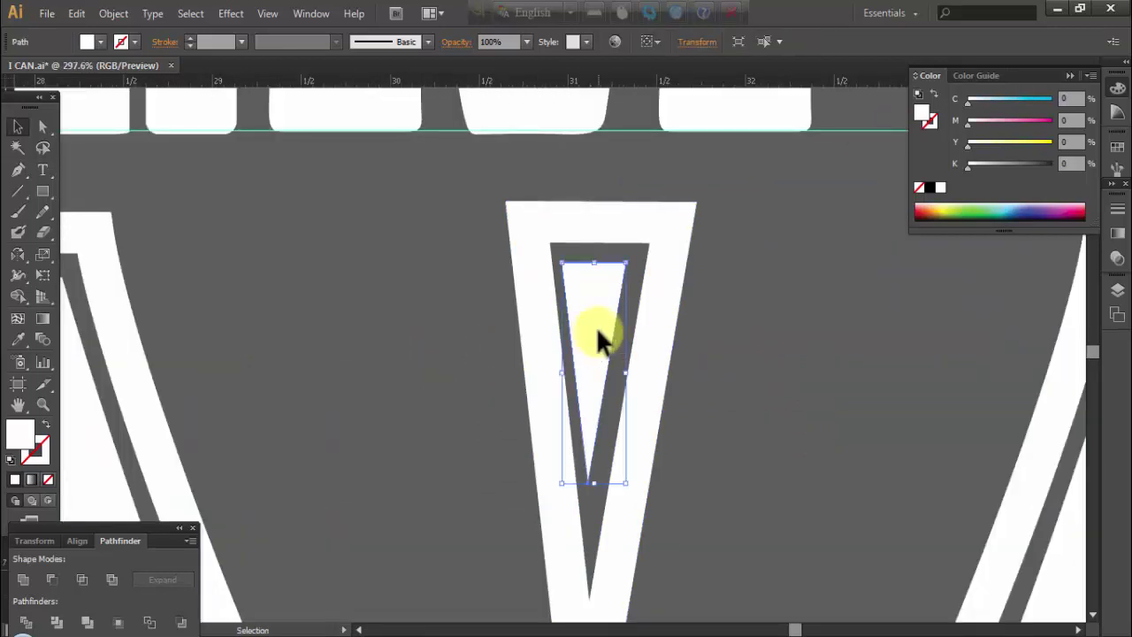
click(745, 361)
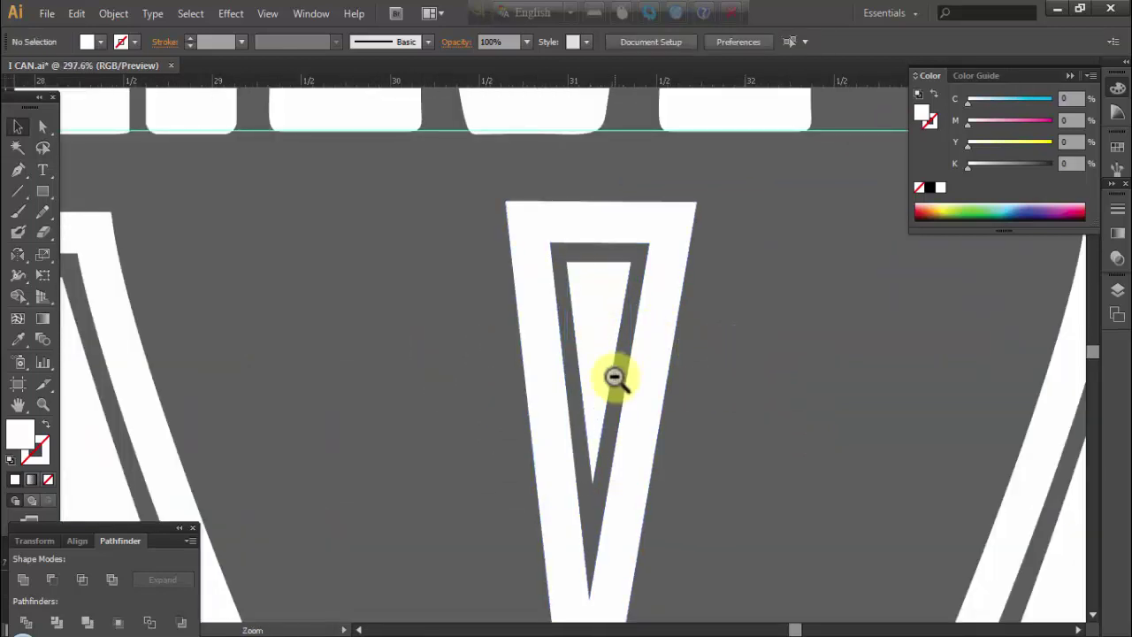
ctrl+alt+click(614, 378)
ctrl+alt+click(614, 378)
ctrl+alt+click(614, 379)
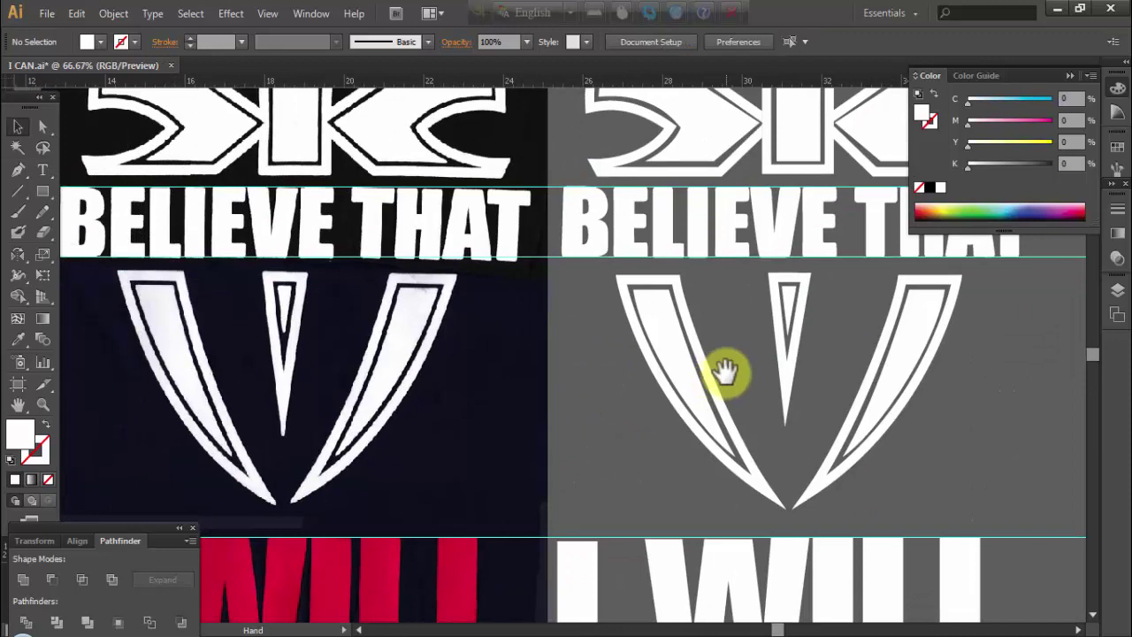
click(714, 430)
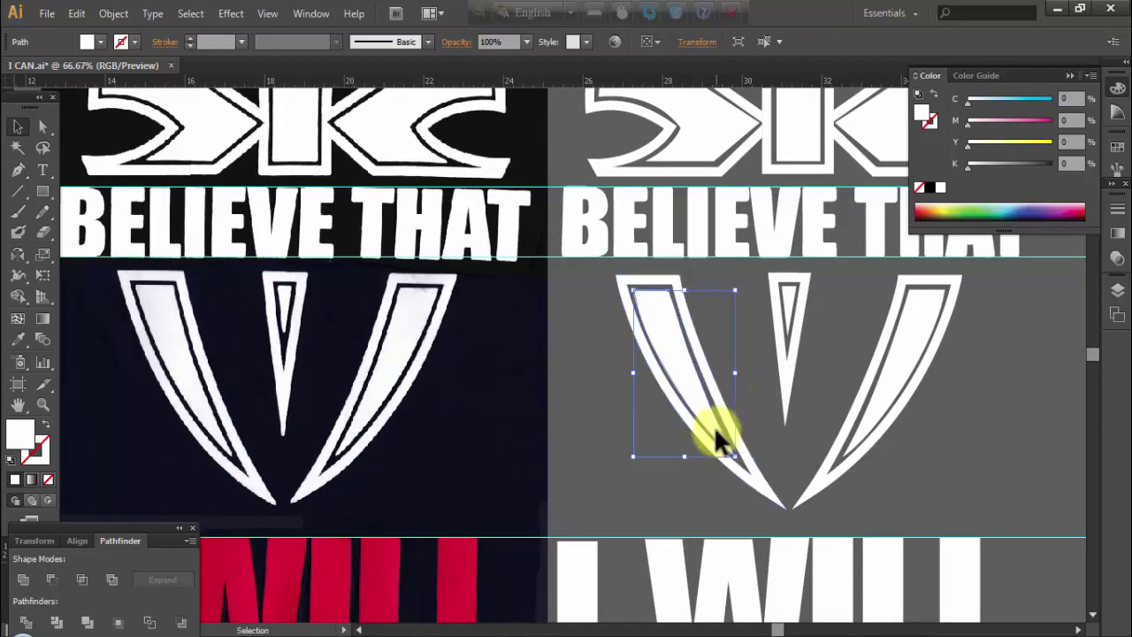
click(911, 417)
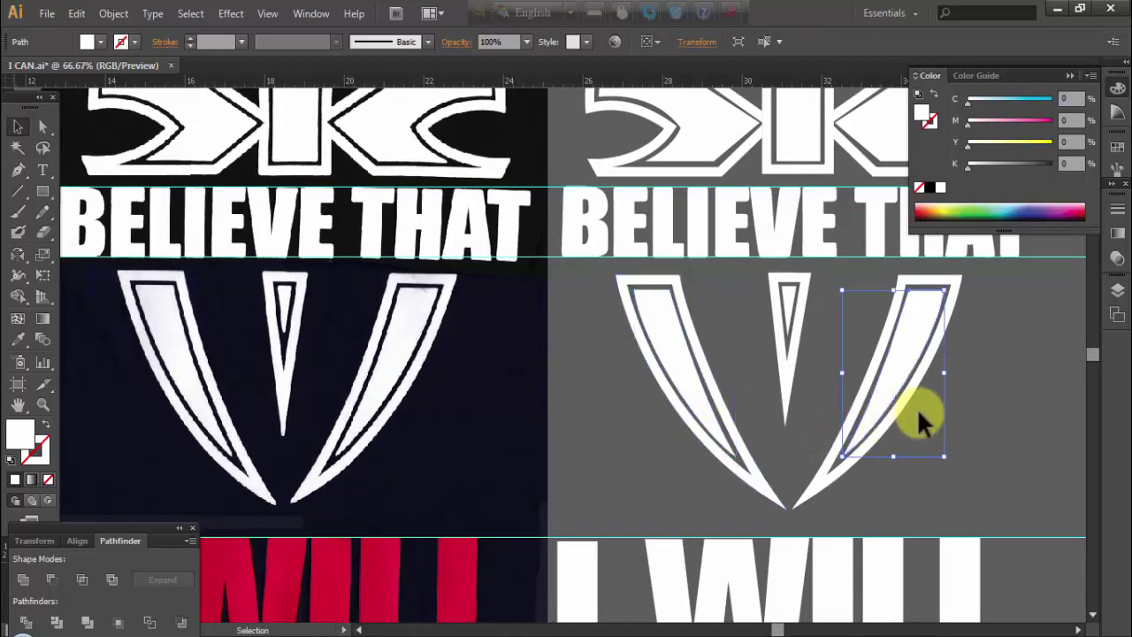
click(974, 411)
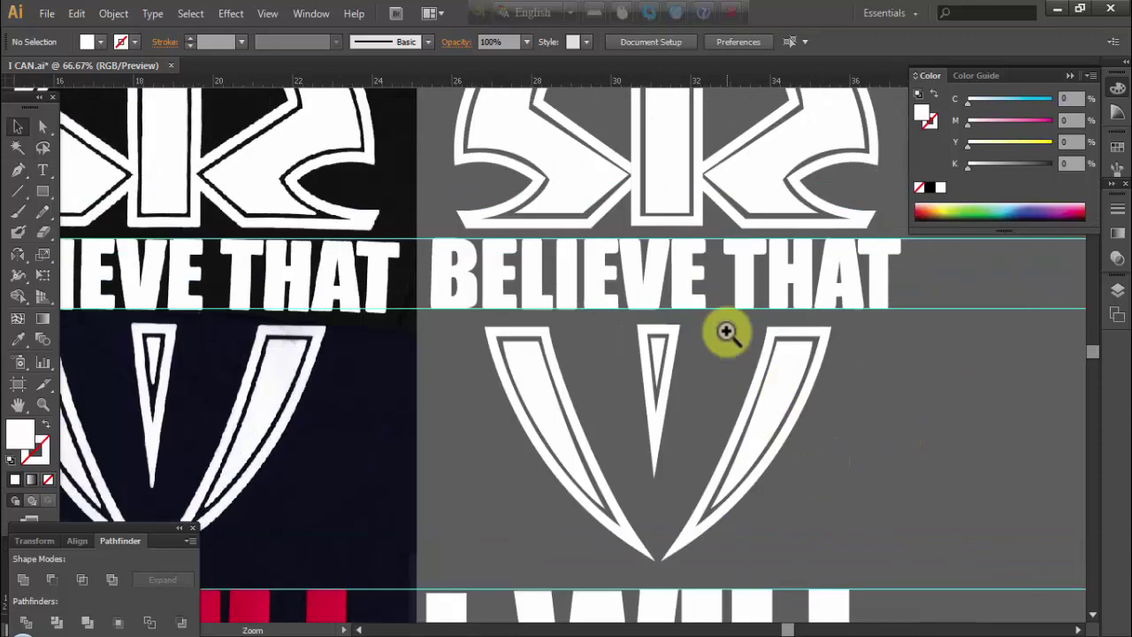
Move the top corner of the right arm's inner white shape, then zoom out
drag(707, 309, 760, 354)
drag(713, 384, 721, 419)
click(753, 264)
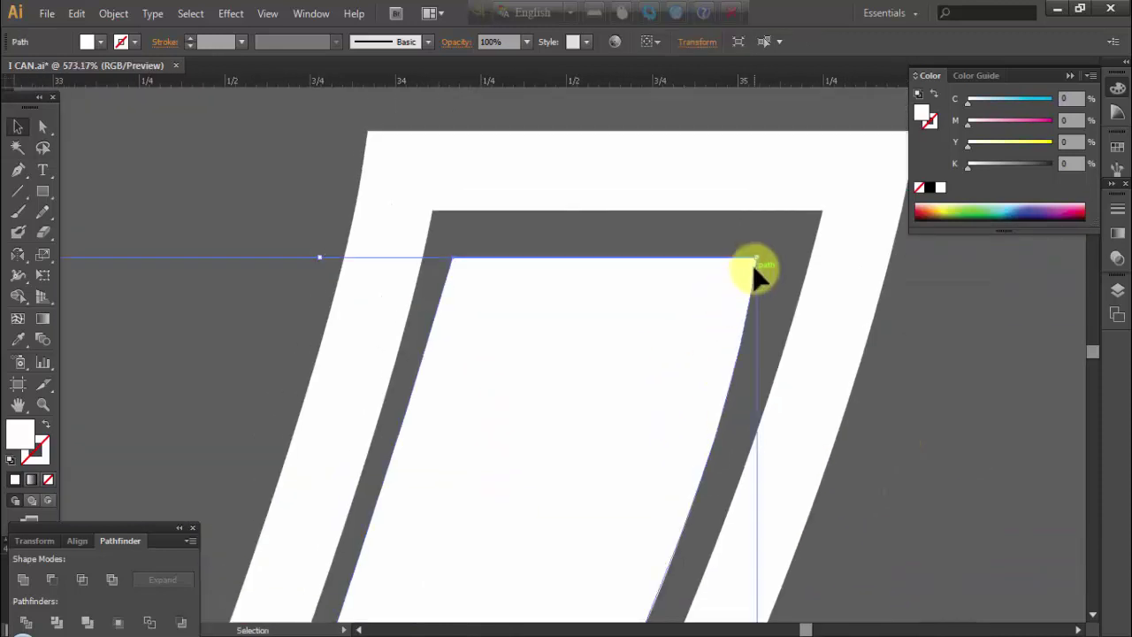
drag(760, 262, 766, 260)
key(ctrl+shift+a)
alt+click(672, 362)
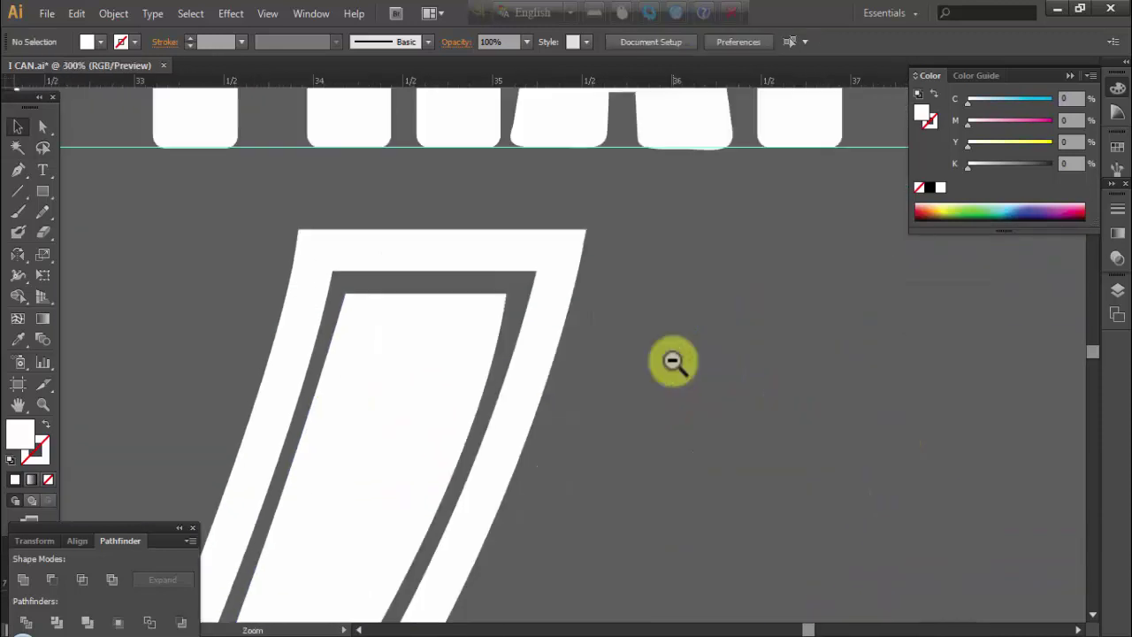
alt+click(511, 415)
alt+click(640, 310)
alt+click(644, 379)
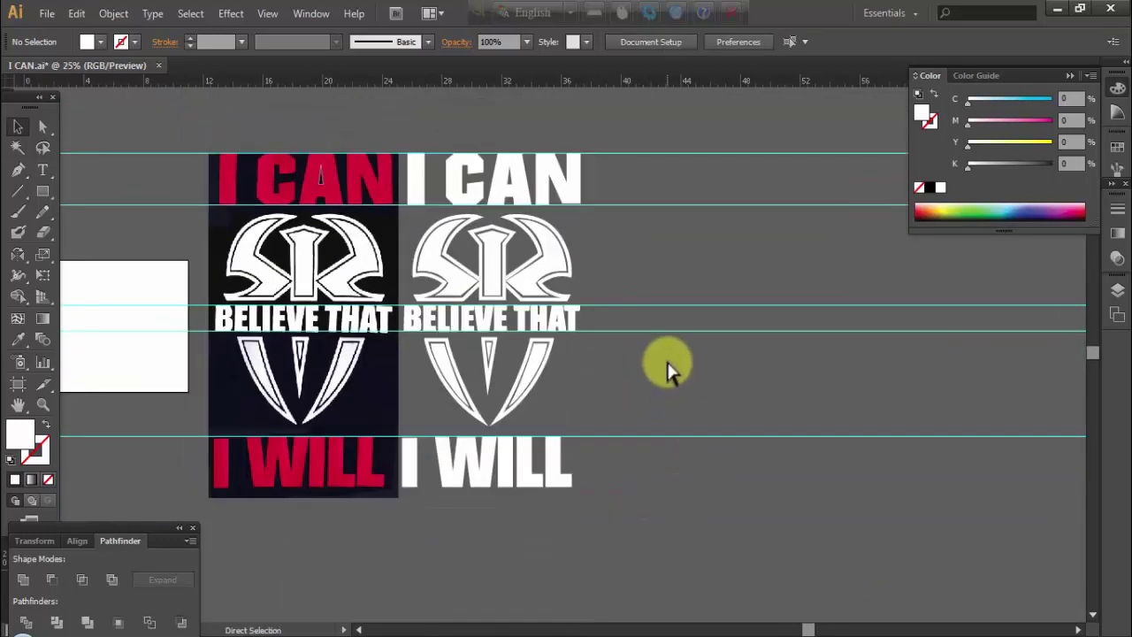
Undo the last change, save I CAN.ai, and deselect
key(ctrl+z)
key(ctrl+s)
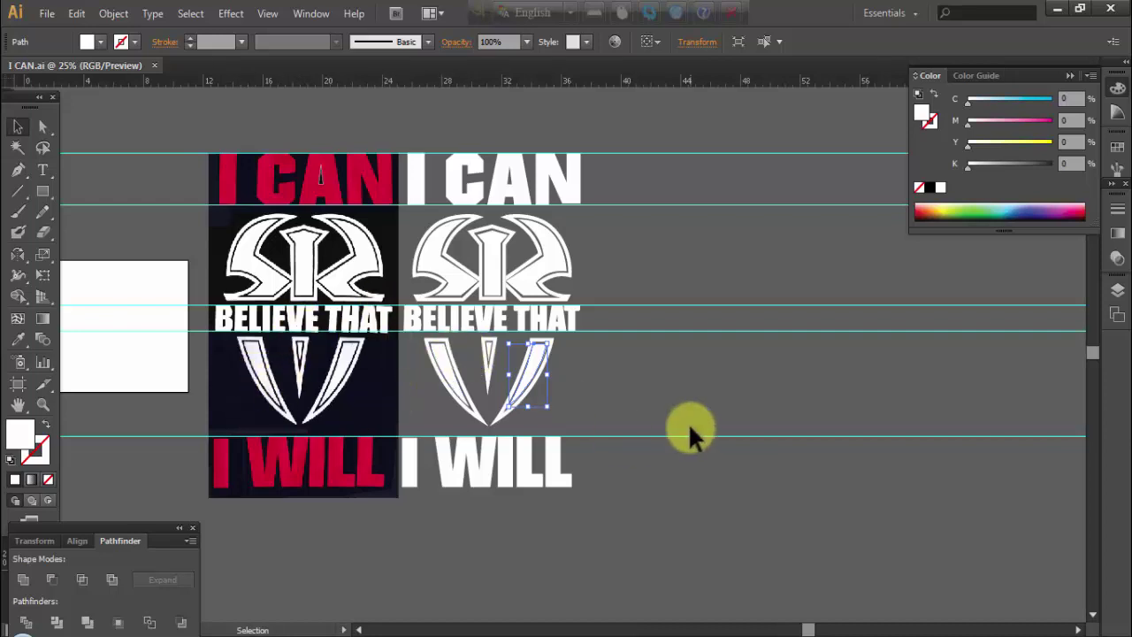
click(645, 506)
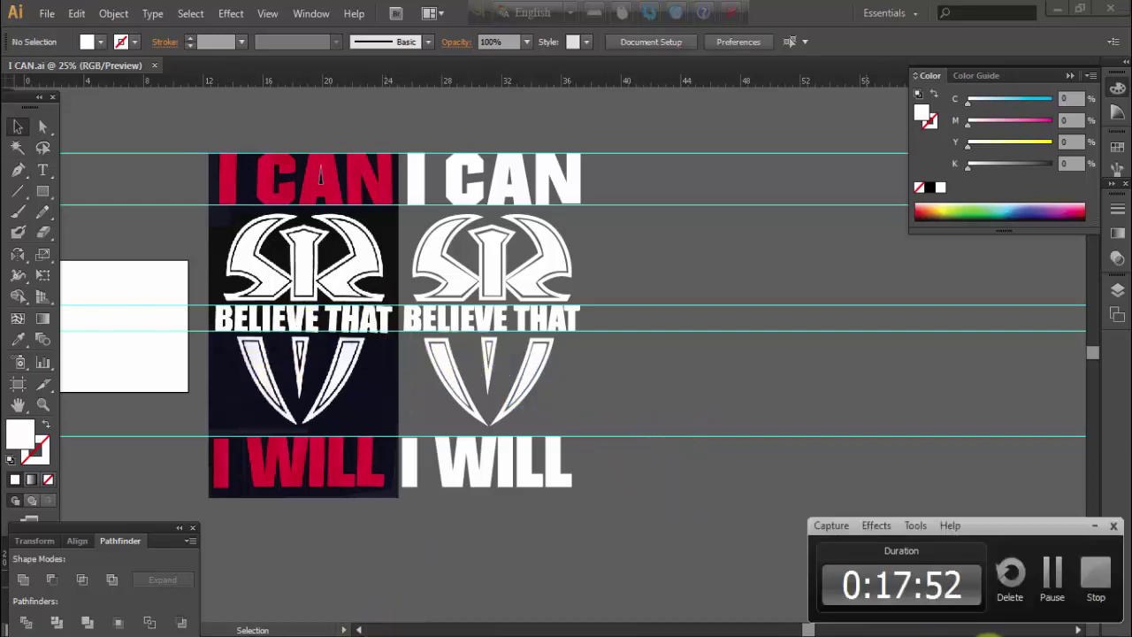